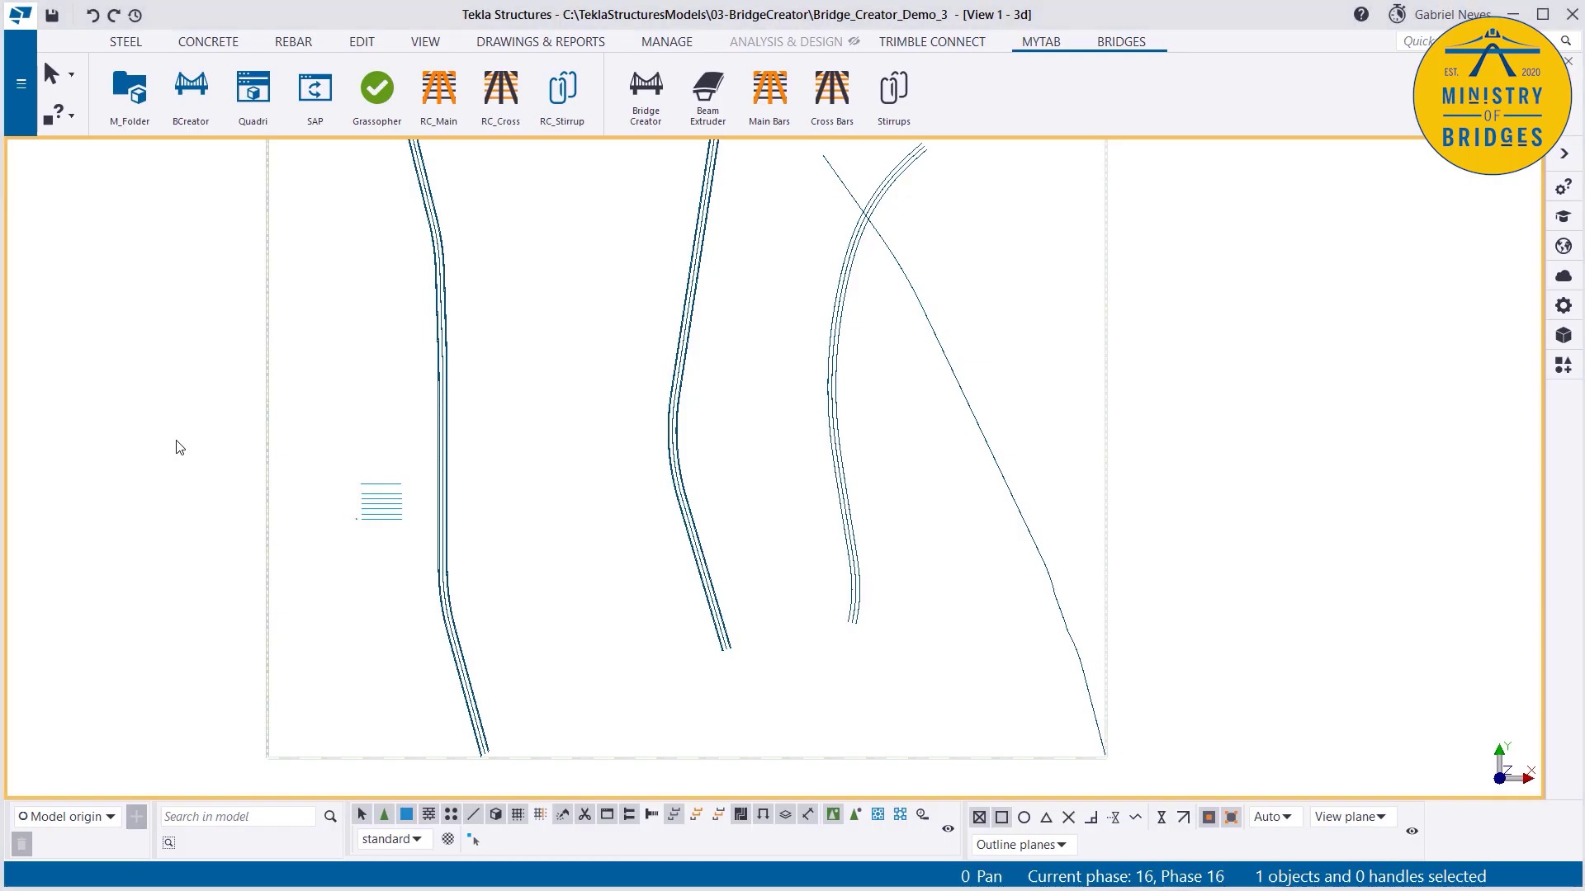
# Step: Open Bridge Creator and read the leftmost group of alignment lines by picking them in the model
pyautogui.moveTo(670, 92); pyautogui.dragTo(1254, 110)
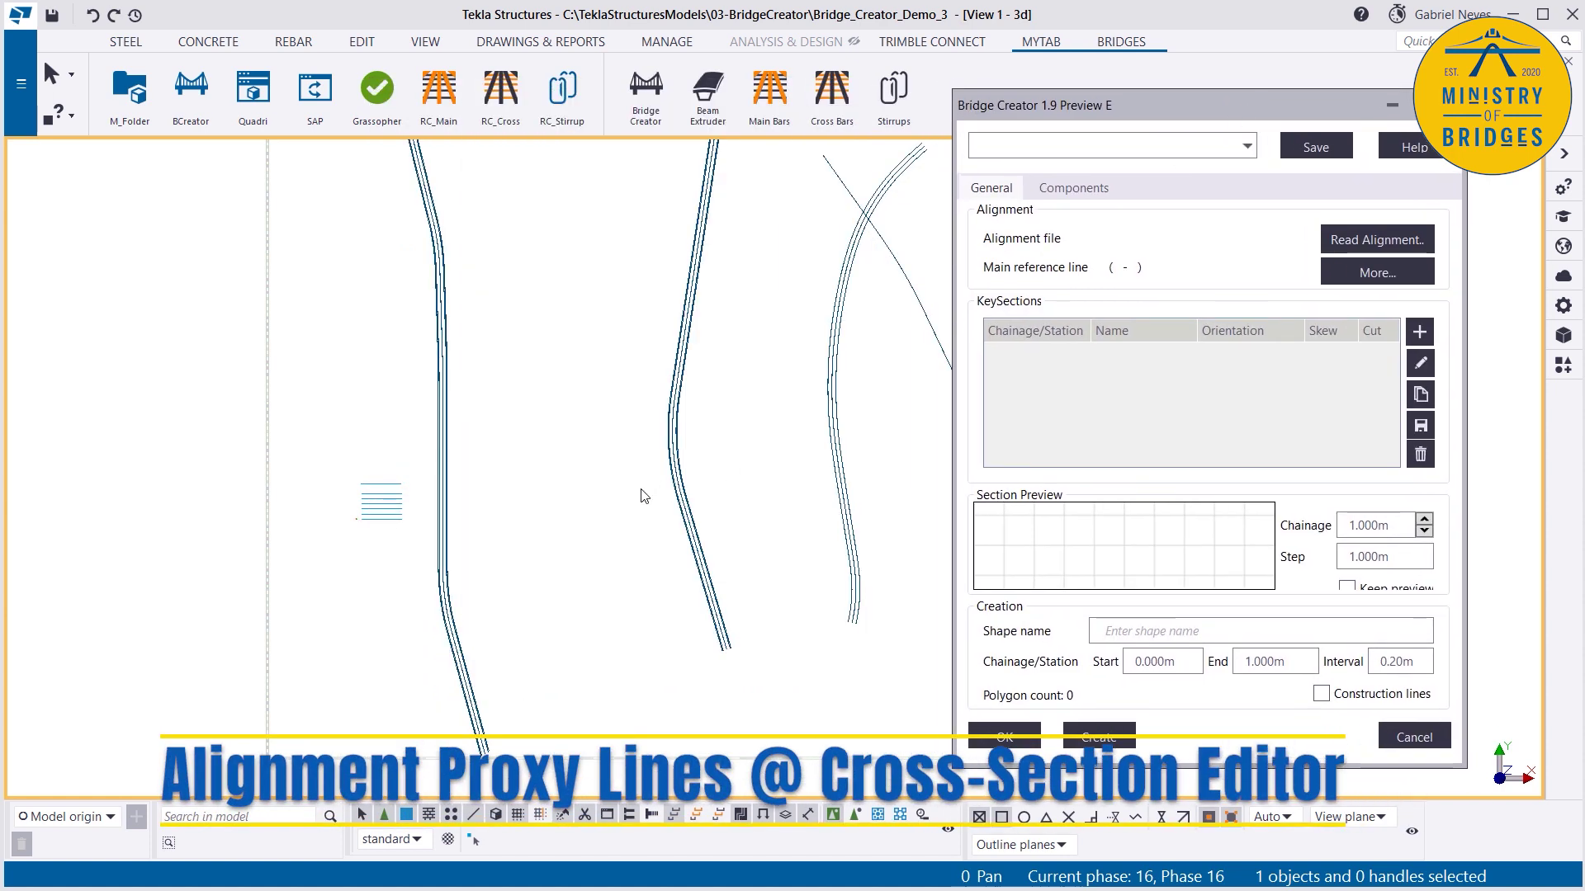
pyautogui.click(1360, 245)
pyautogui.click(1426, 251)
pyautogui.moveTo(479, 361); pyautogui.dragTo(368, 415)
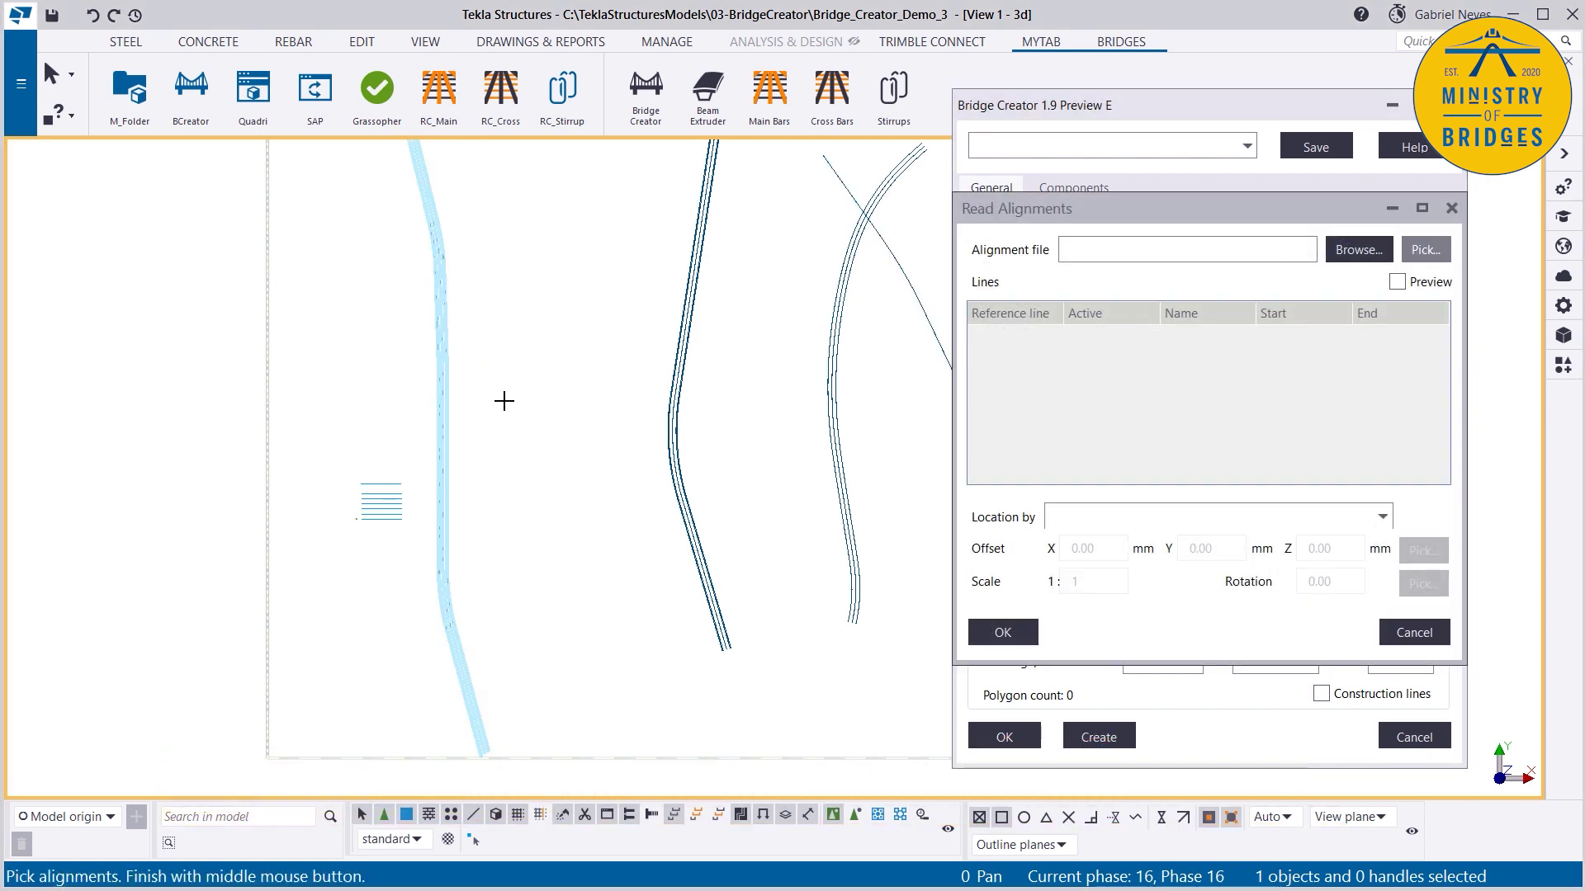
pyautogui.middleClick(506, 400)
# Step: Set A-CL as the reference line, activate all five alignment lines and accept the alignment selection
pyautogui.click(977, 389)
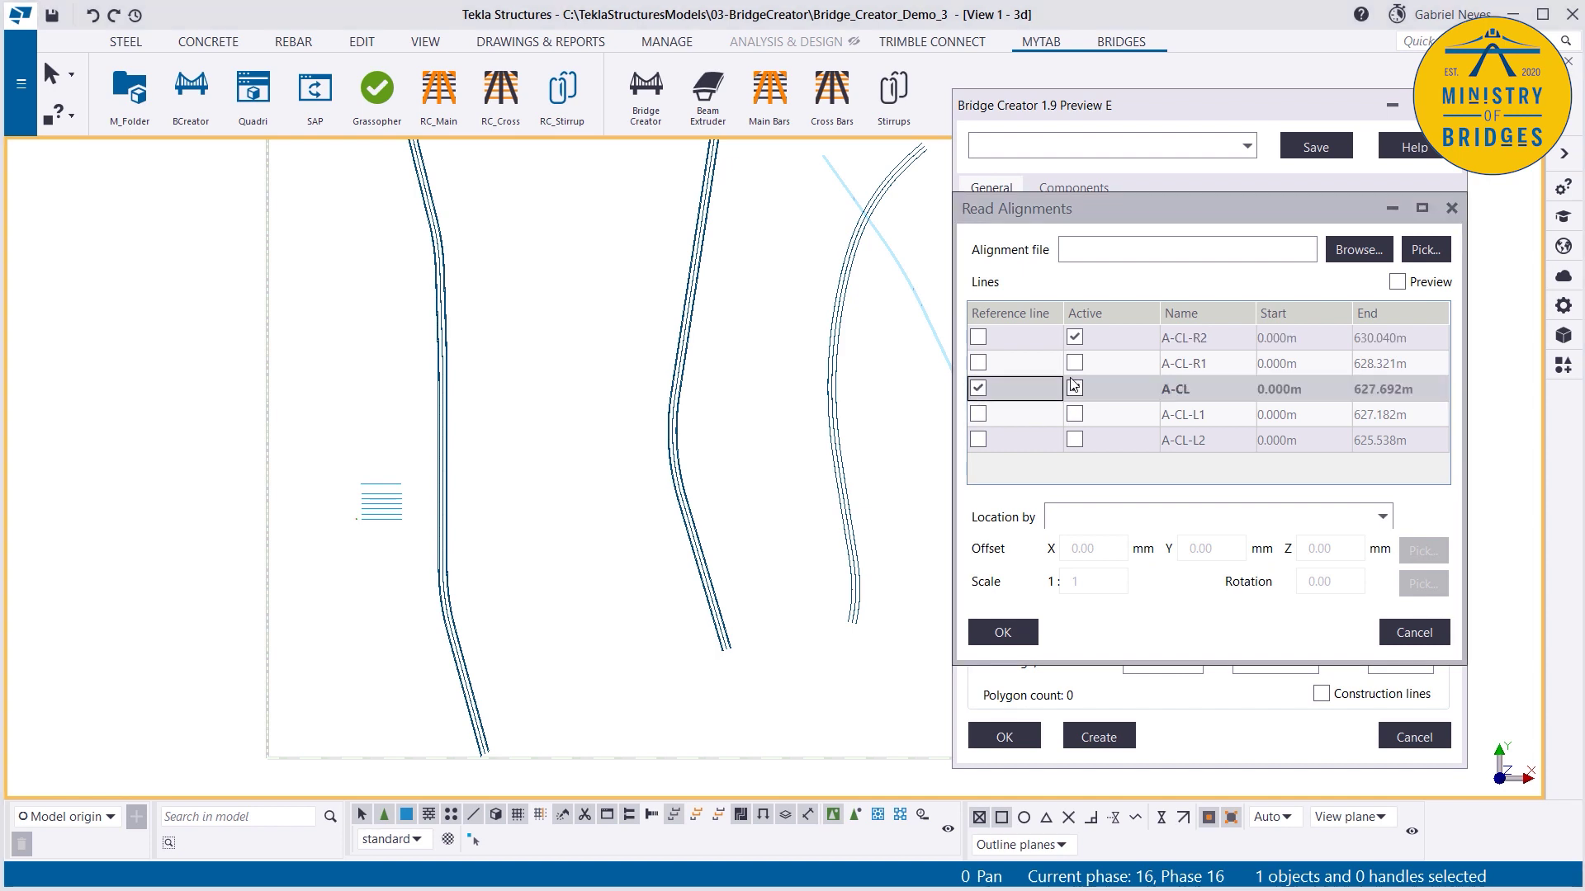
pyautogui.click(1080, 367)
pyautogui.click(1073, 415)
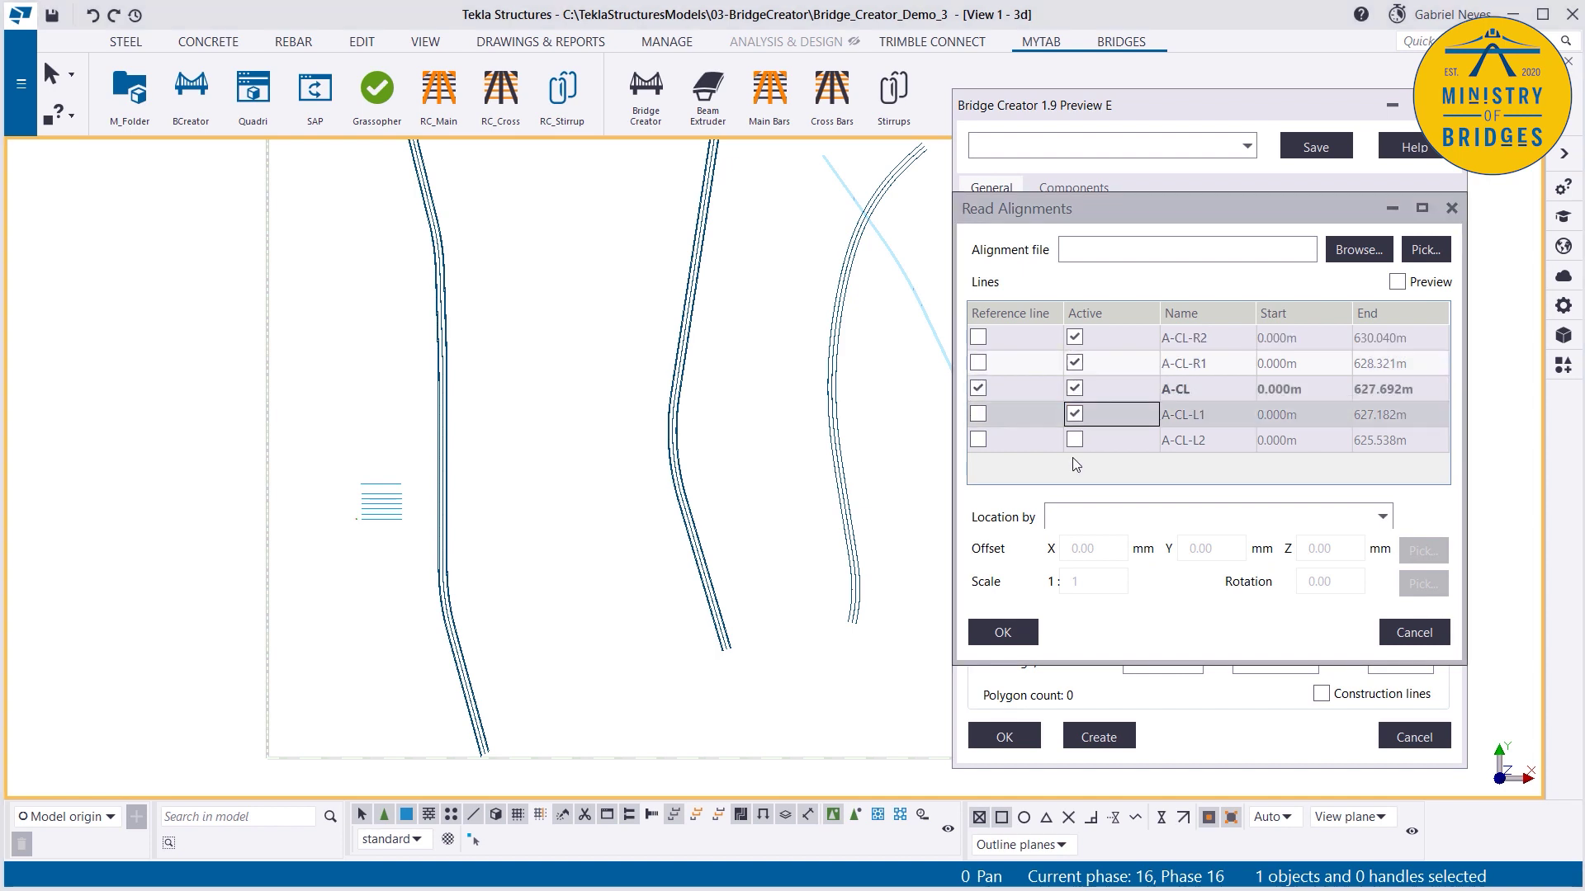
pyautogui.click(1074, 440)
pyautogui.click(1003, 633)
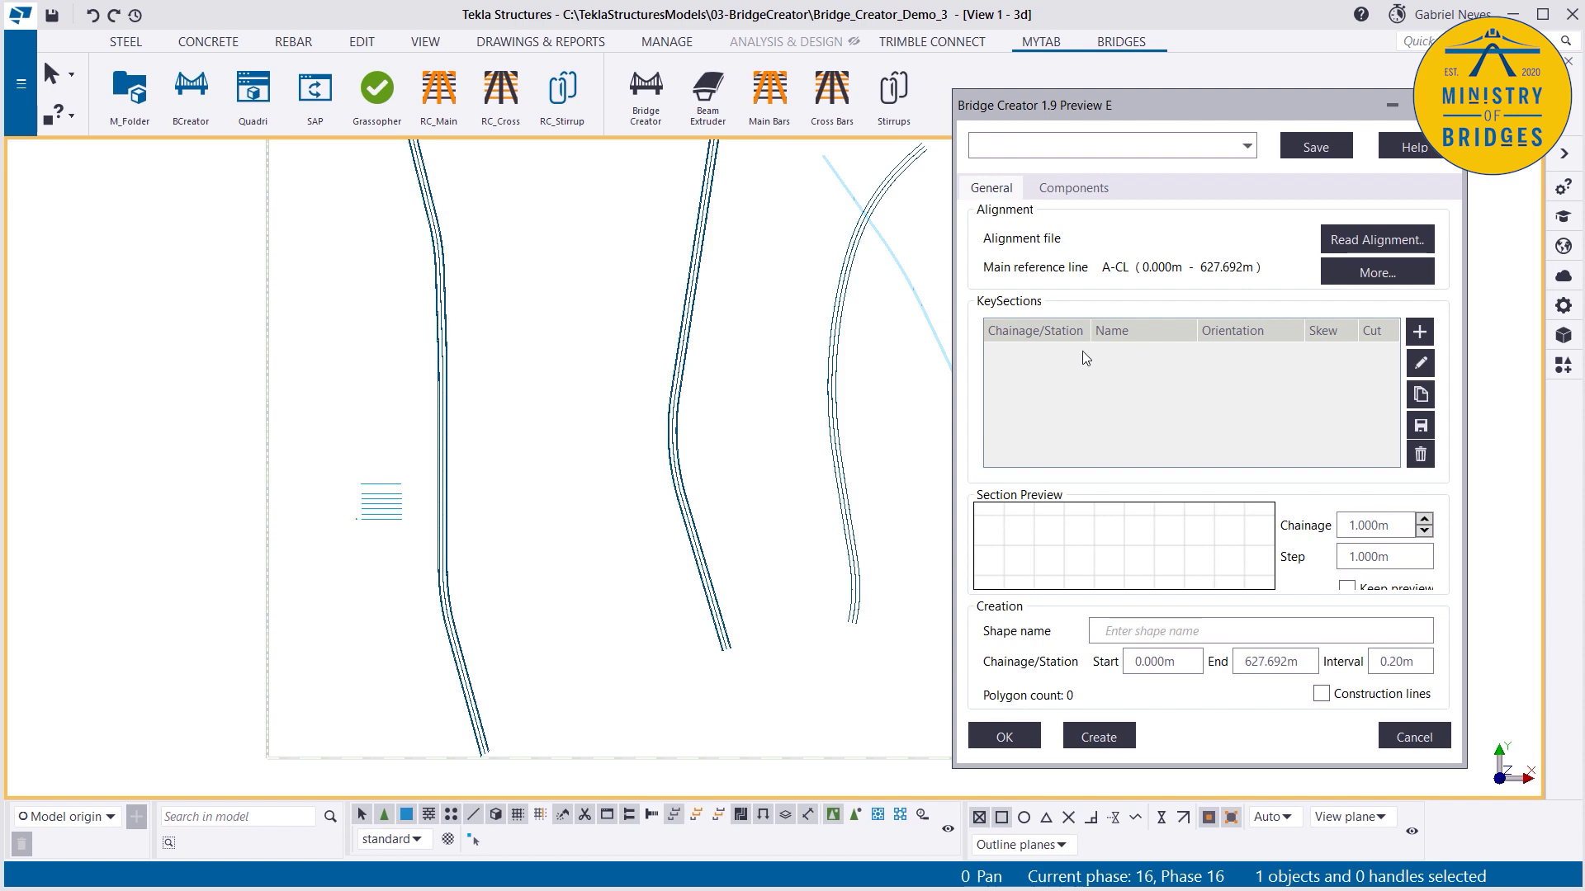
# Step: Add the Empty section from the cross-section library as a key section at chainage 100 m
pyautogui.click(1420, 361)
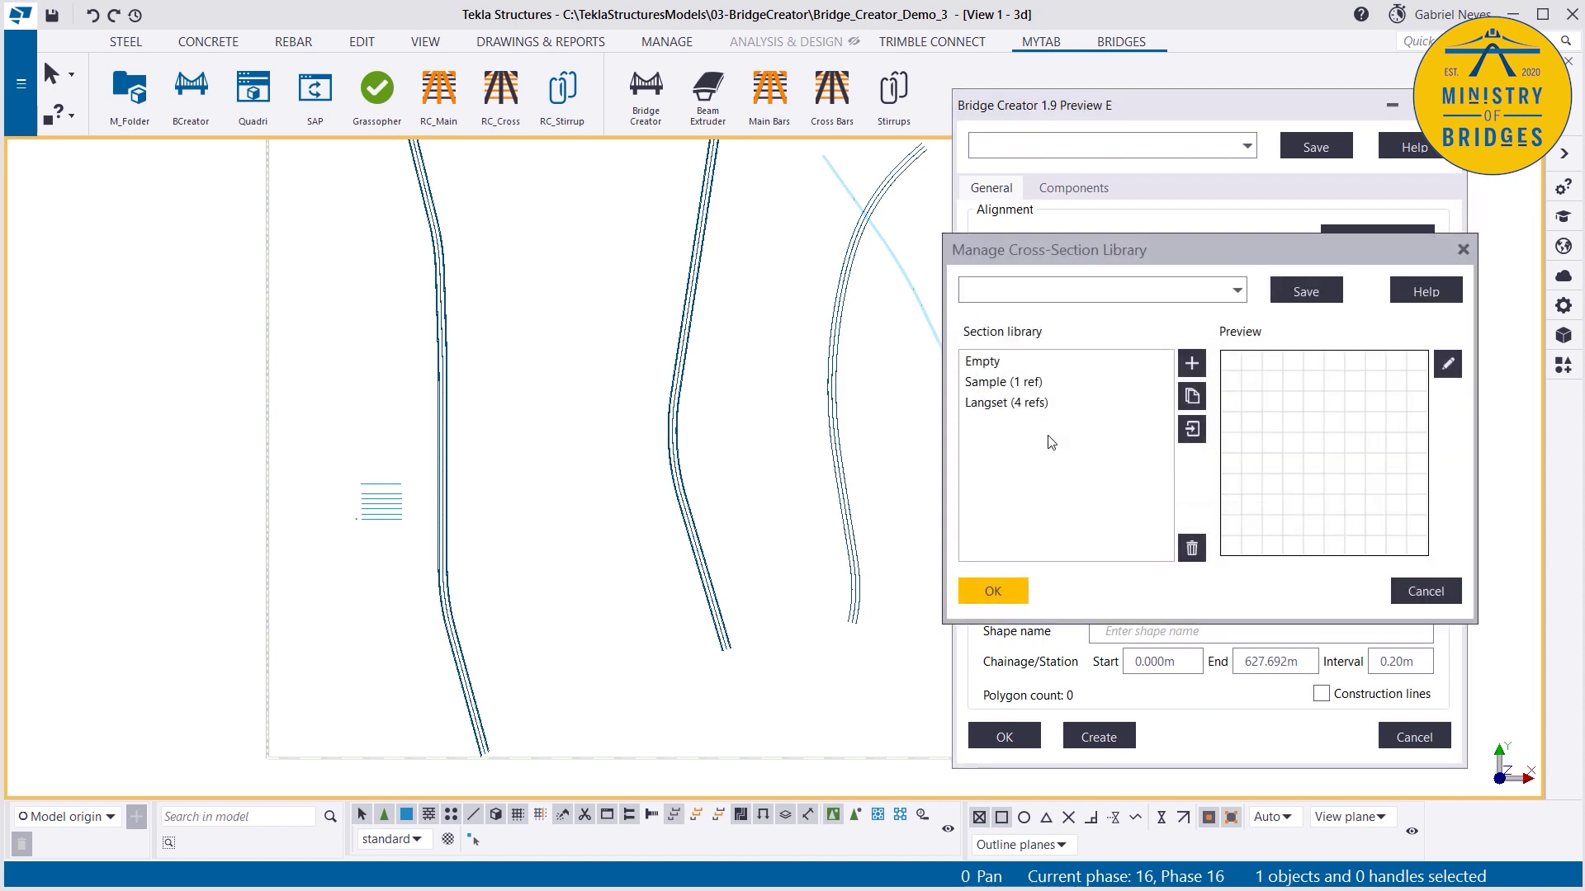
pyautogui.click(991, 363)
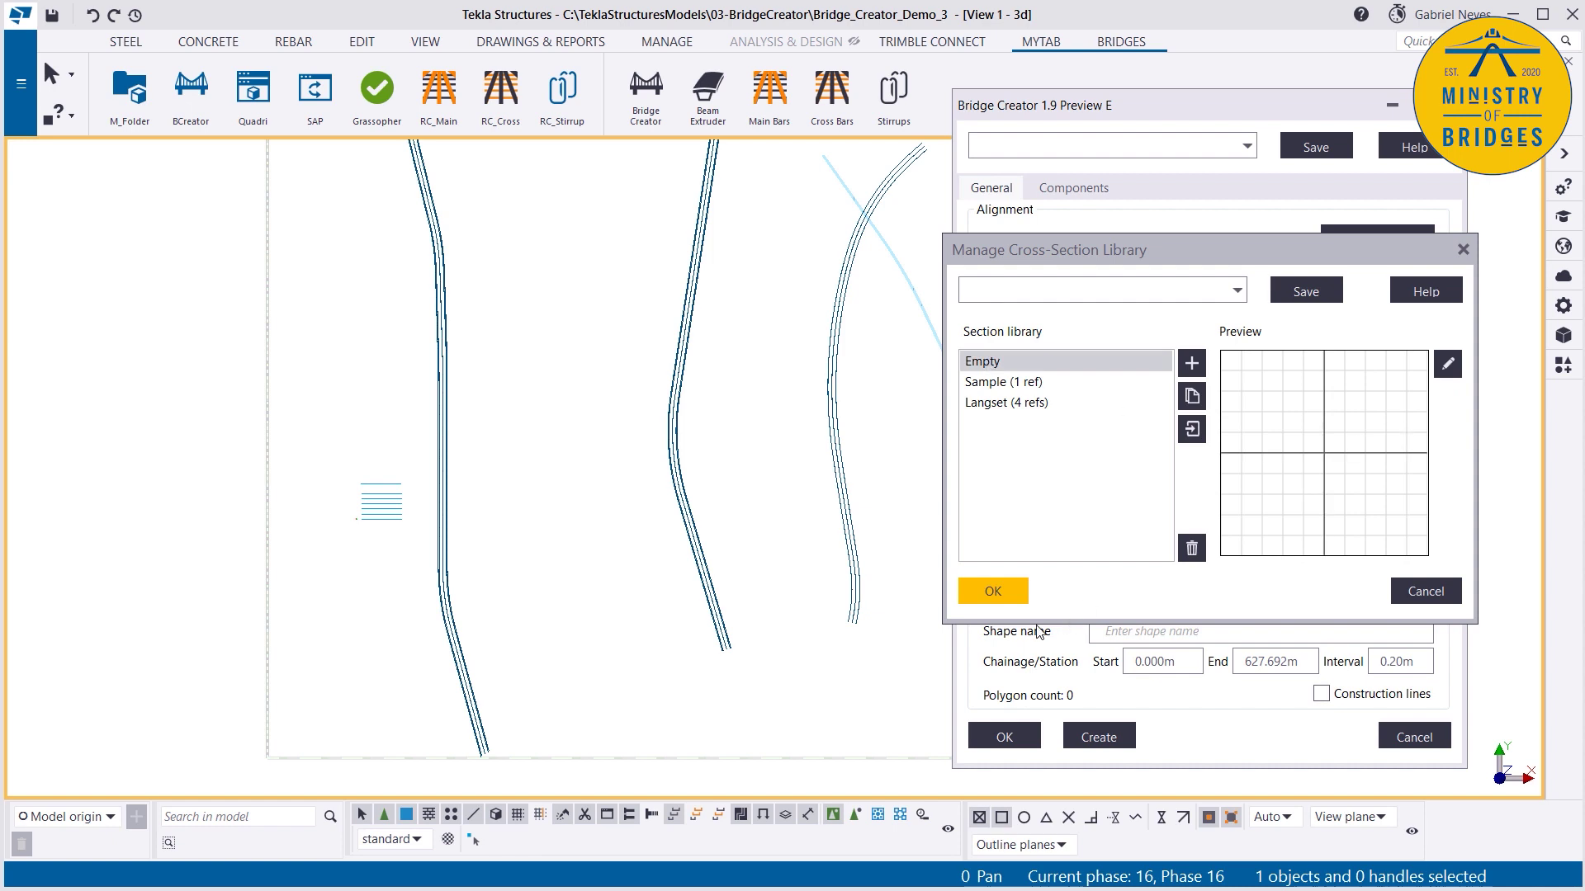
pyautogui.click(995, 591)
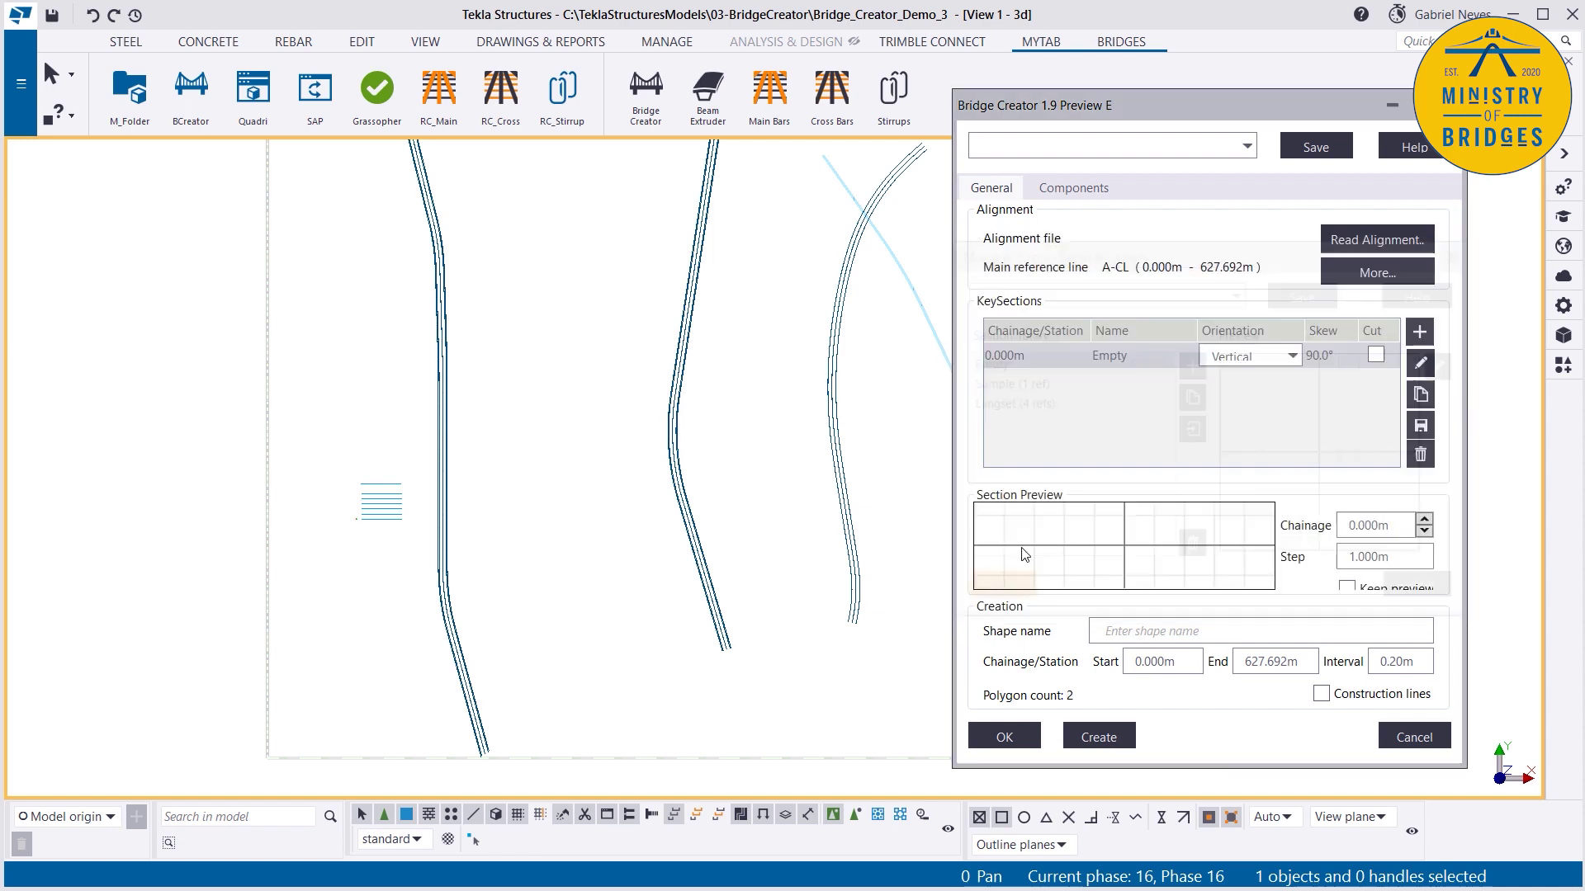
pyautogui.click(1019, 354)
pyautogui.doubleClick(1018, 354)
pyautogui.write('100')
pyautogui.press('Return')
# Step: Inspect the Empty section's alignment proxies in the cross-section editor without saving, and delete its key section
pyautogui.click(1419, 364)
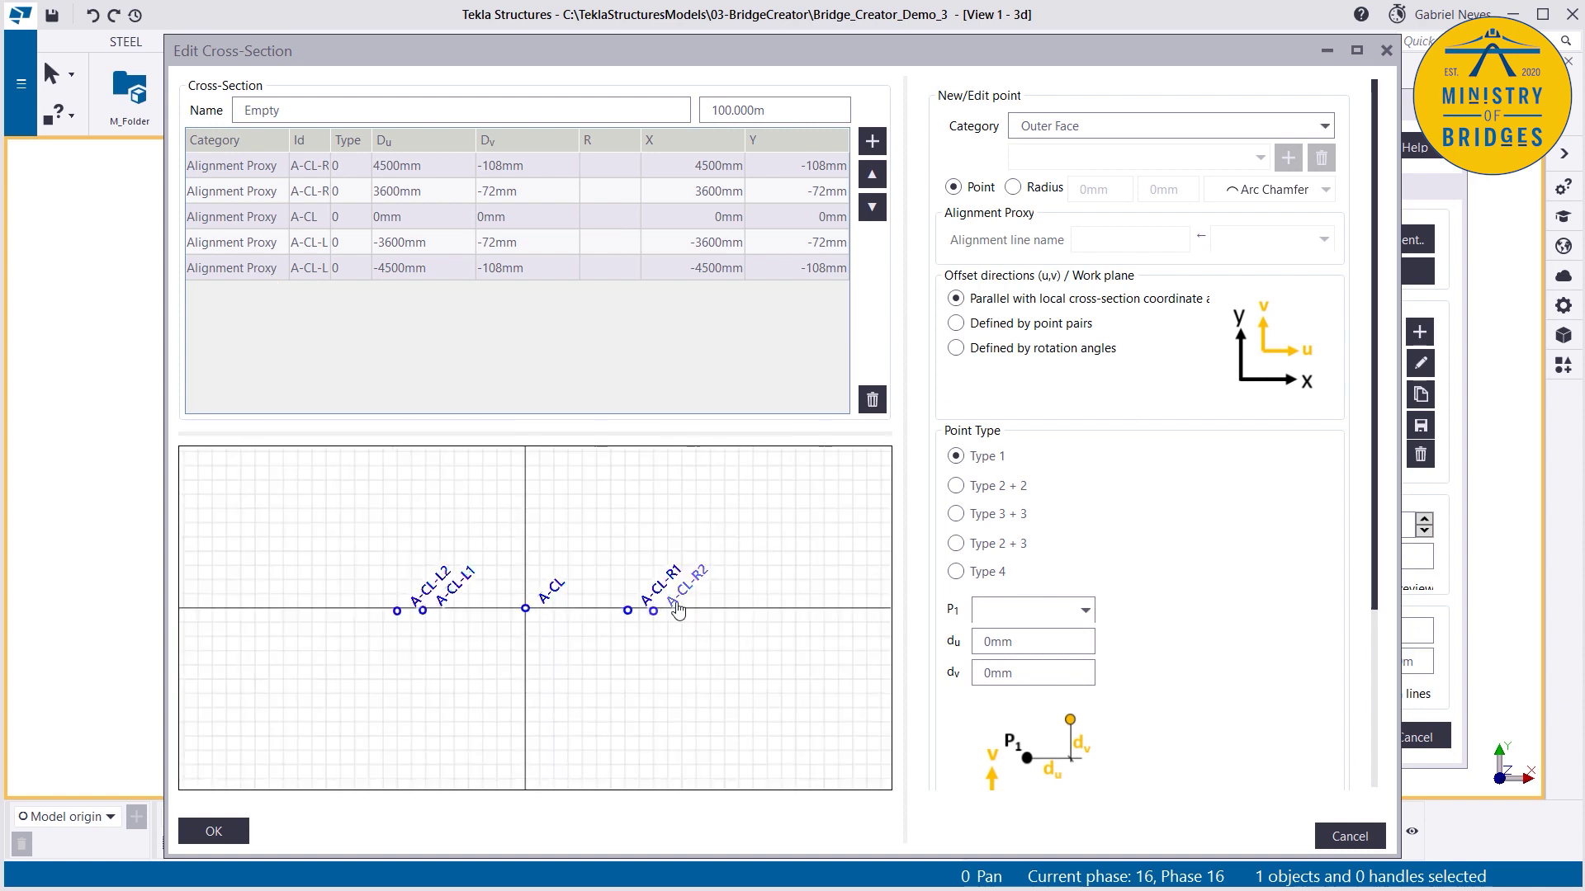
pyautogui.click(1350, 836)
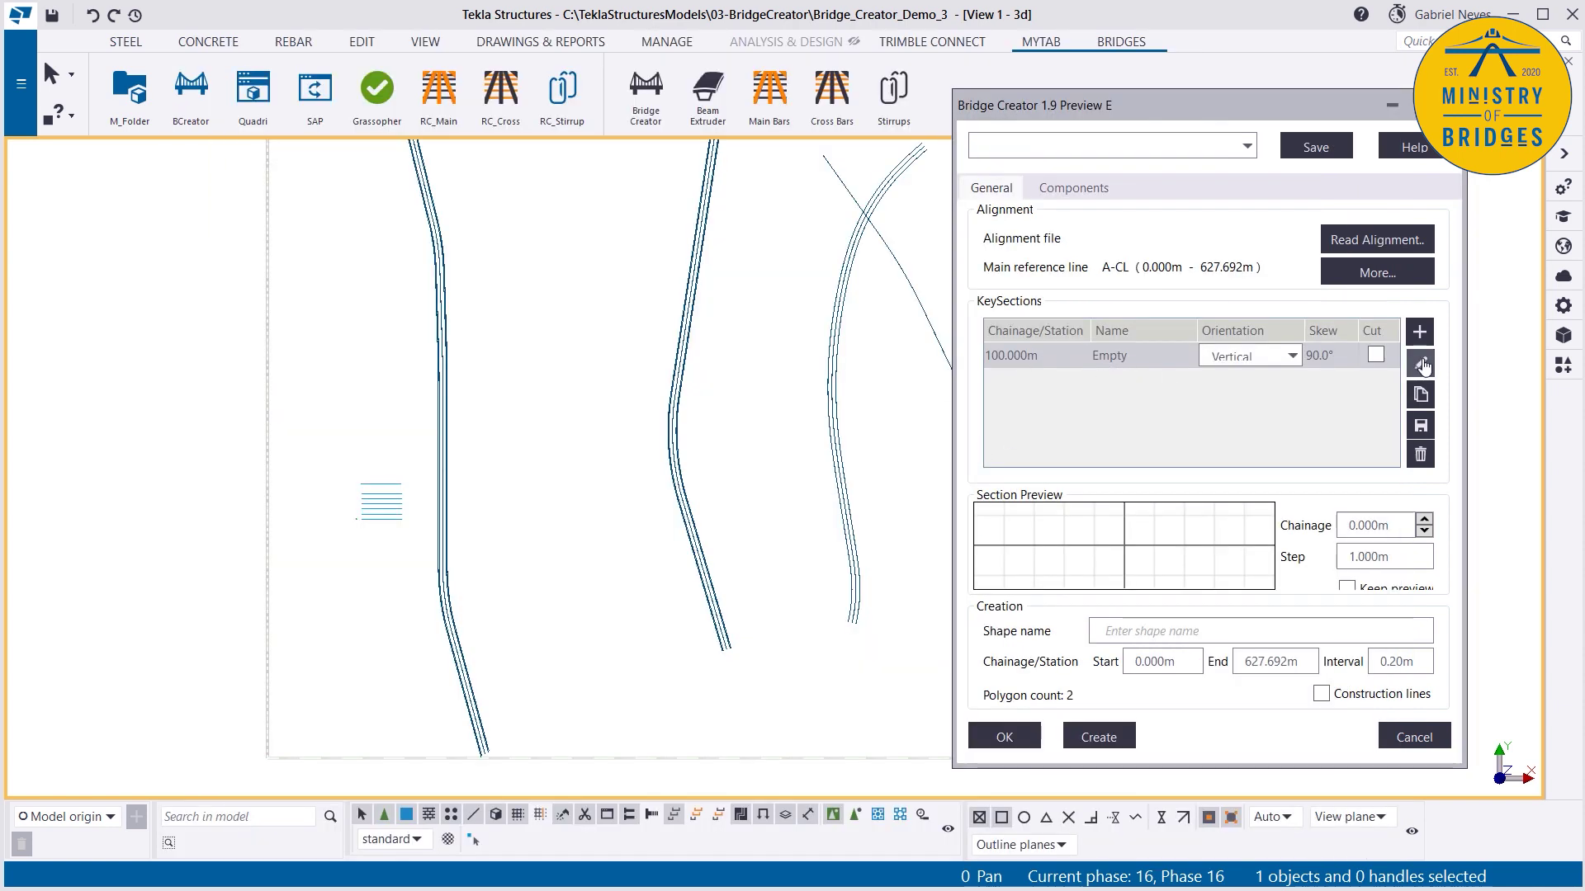
pyautogui.click(1419, 335)
pyautogui.doubleClick(1167, 355)
pyautogui.click(1419, 454)
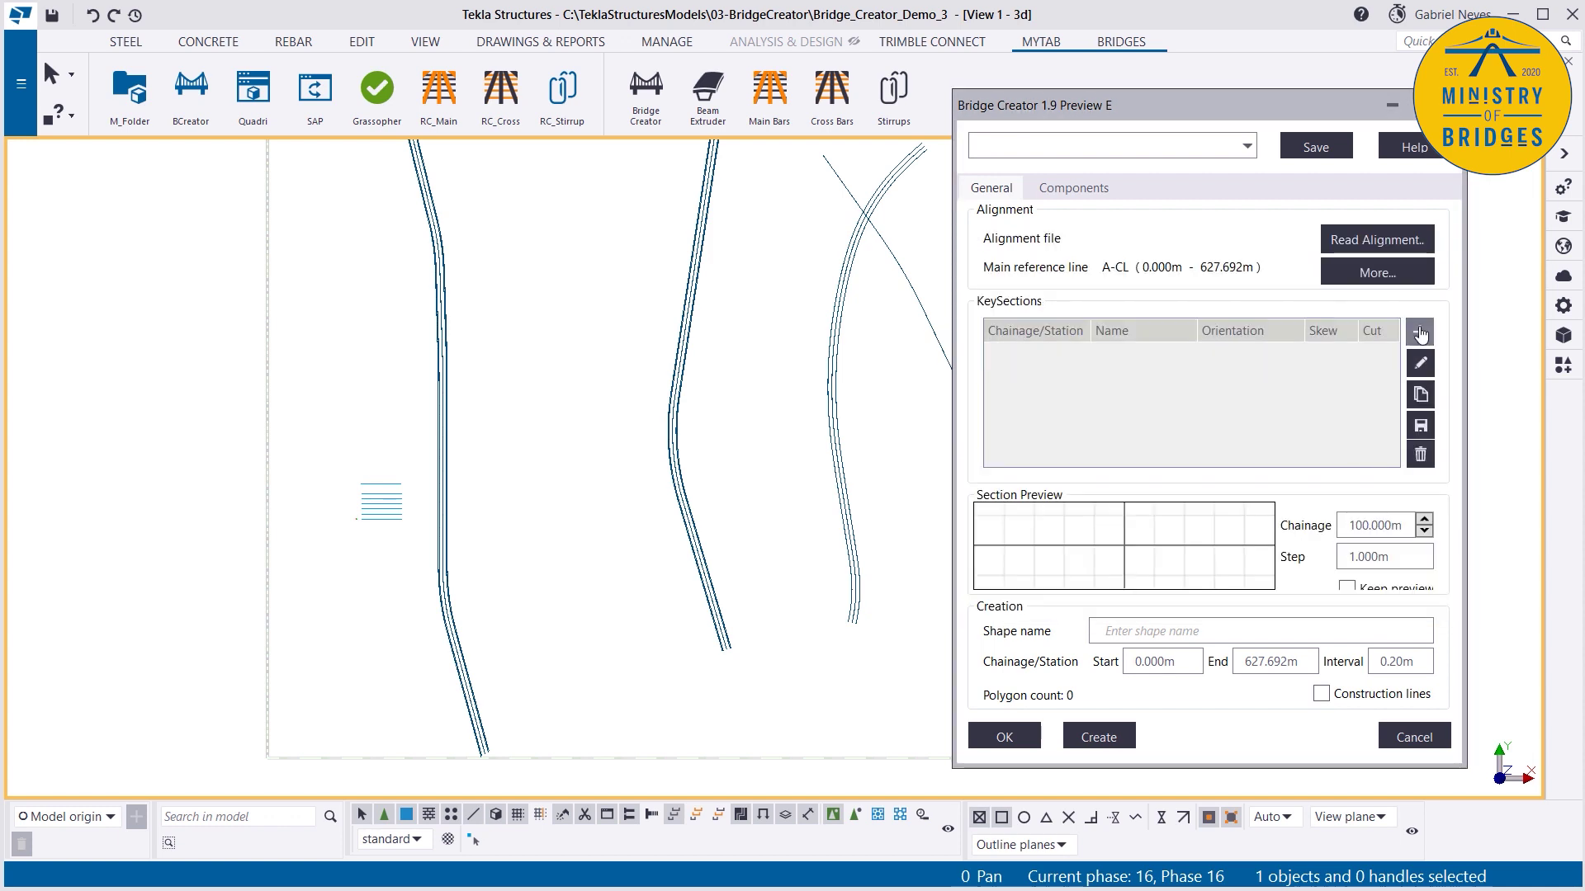
# Step: Add the Sample (1 ref) section as a key section and set its chainage to 100 m
pyautogui.click(1419, 331)
pyautogui.click(1050, 387)
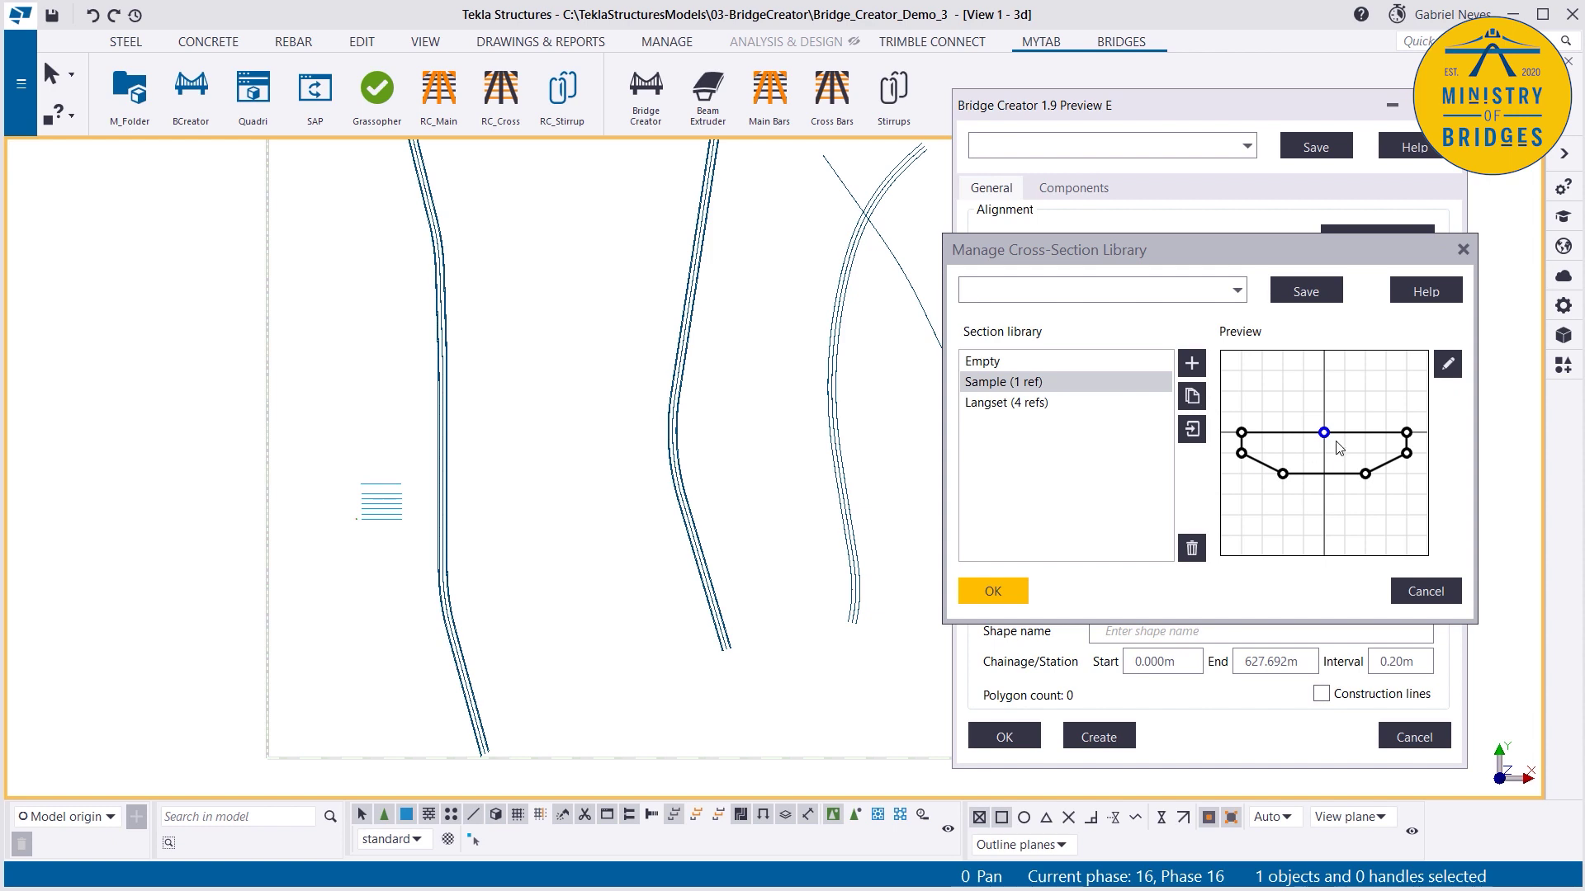
pyautogui.click(995, 593)
pyautogui.click(1052, 356)
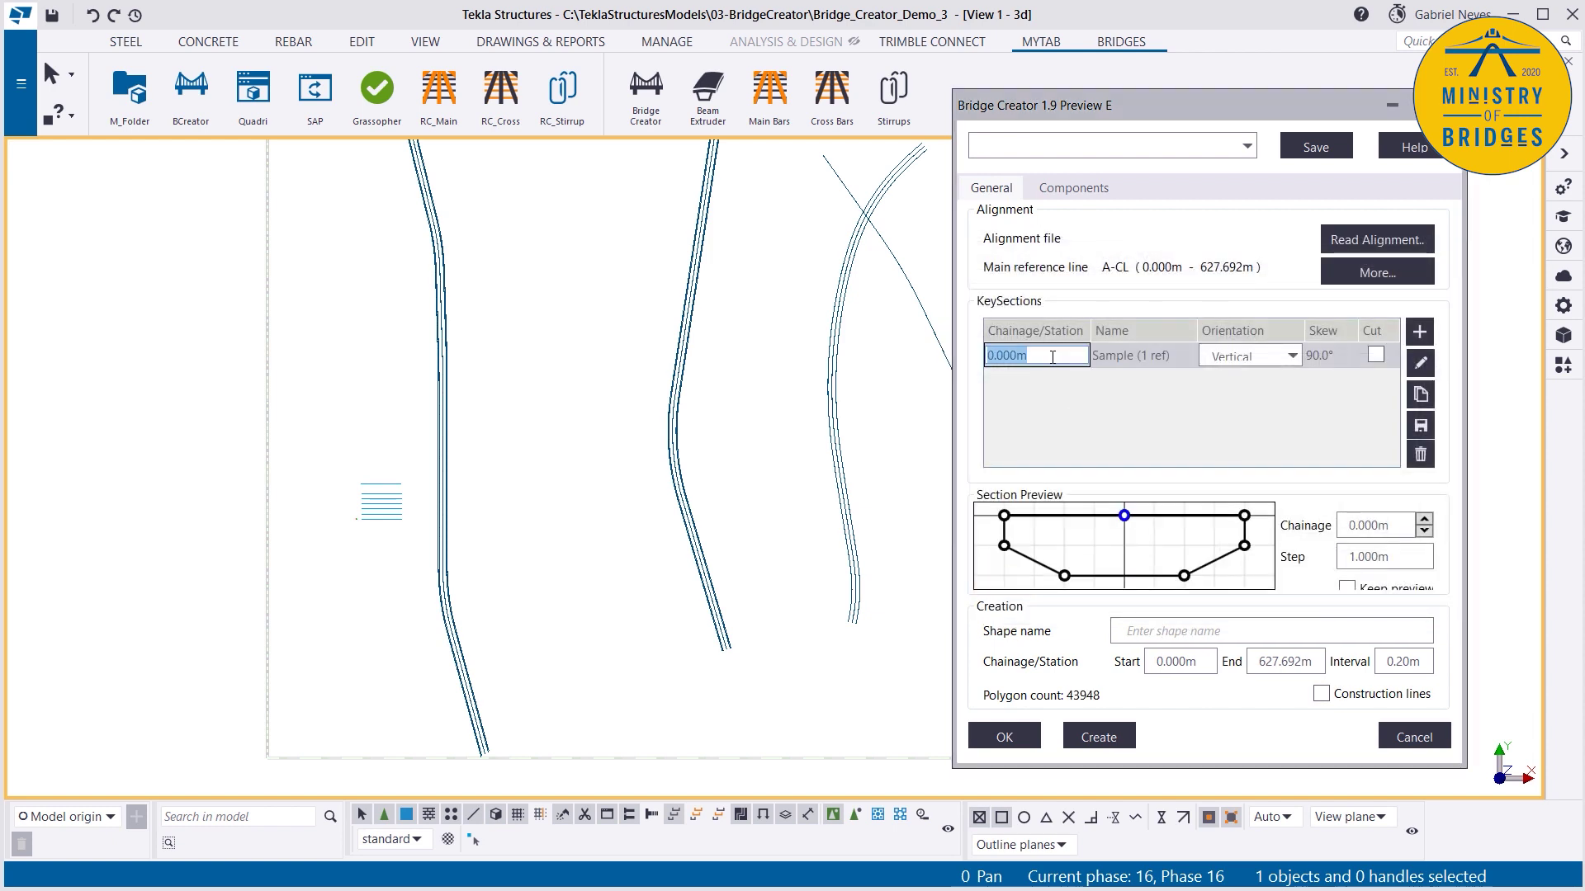
pyautogui.write('100')
pyautogui.press('Return')
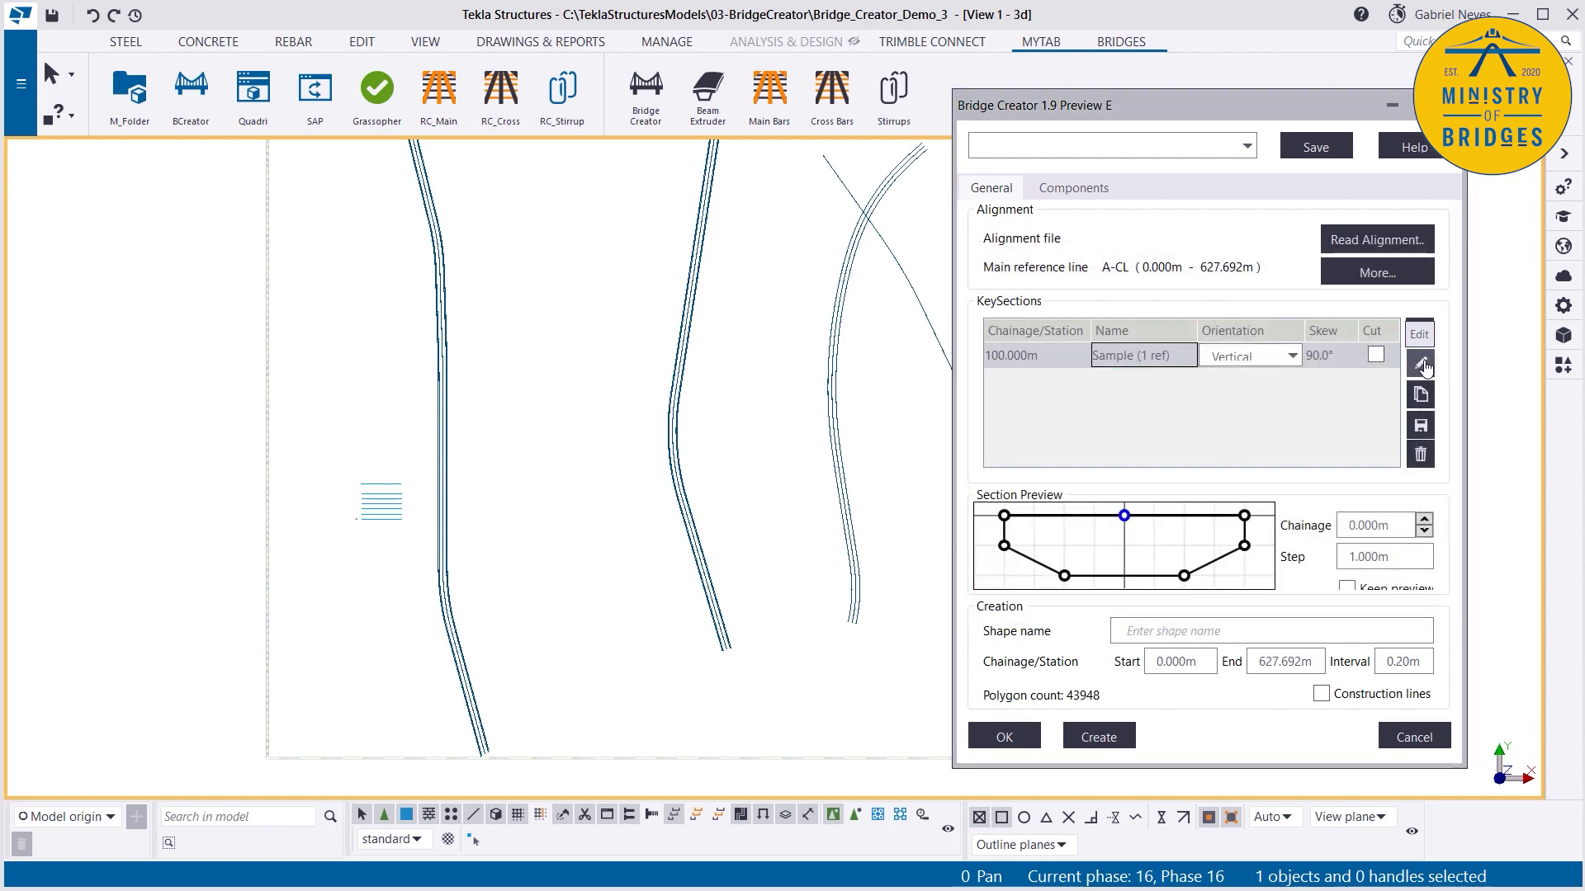
# Step: Open the Sample section for editing and add four more alignment proxy points
pyautogui.click(1421, 363)
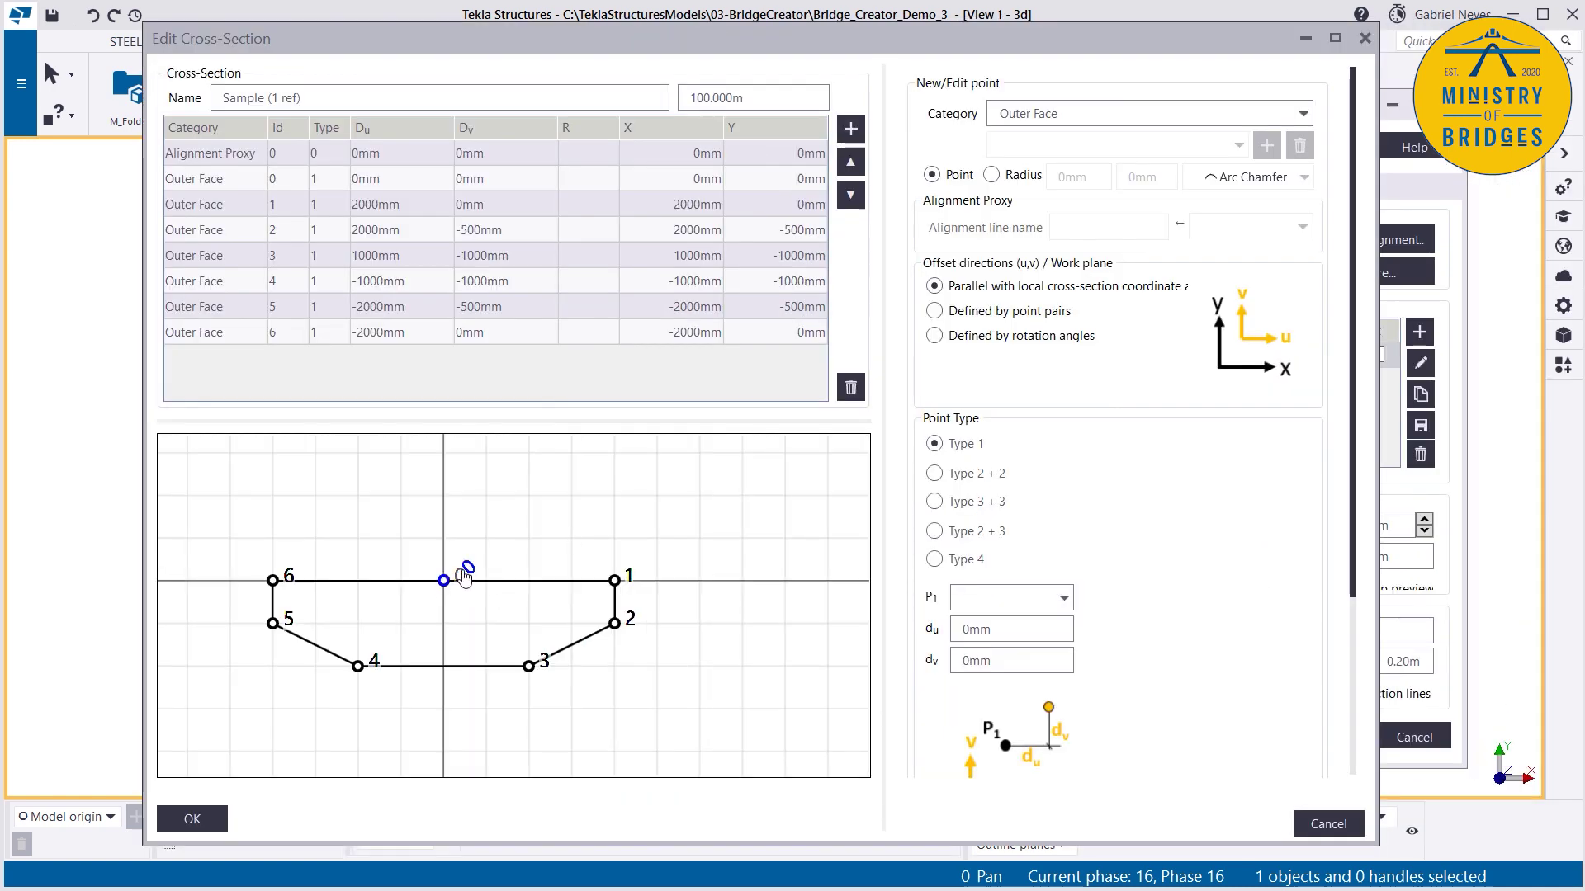
pyautogui.scroll(-3, 472, 615)
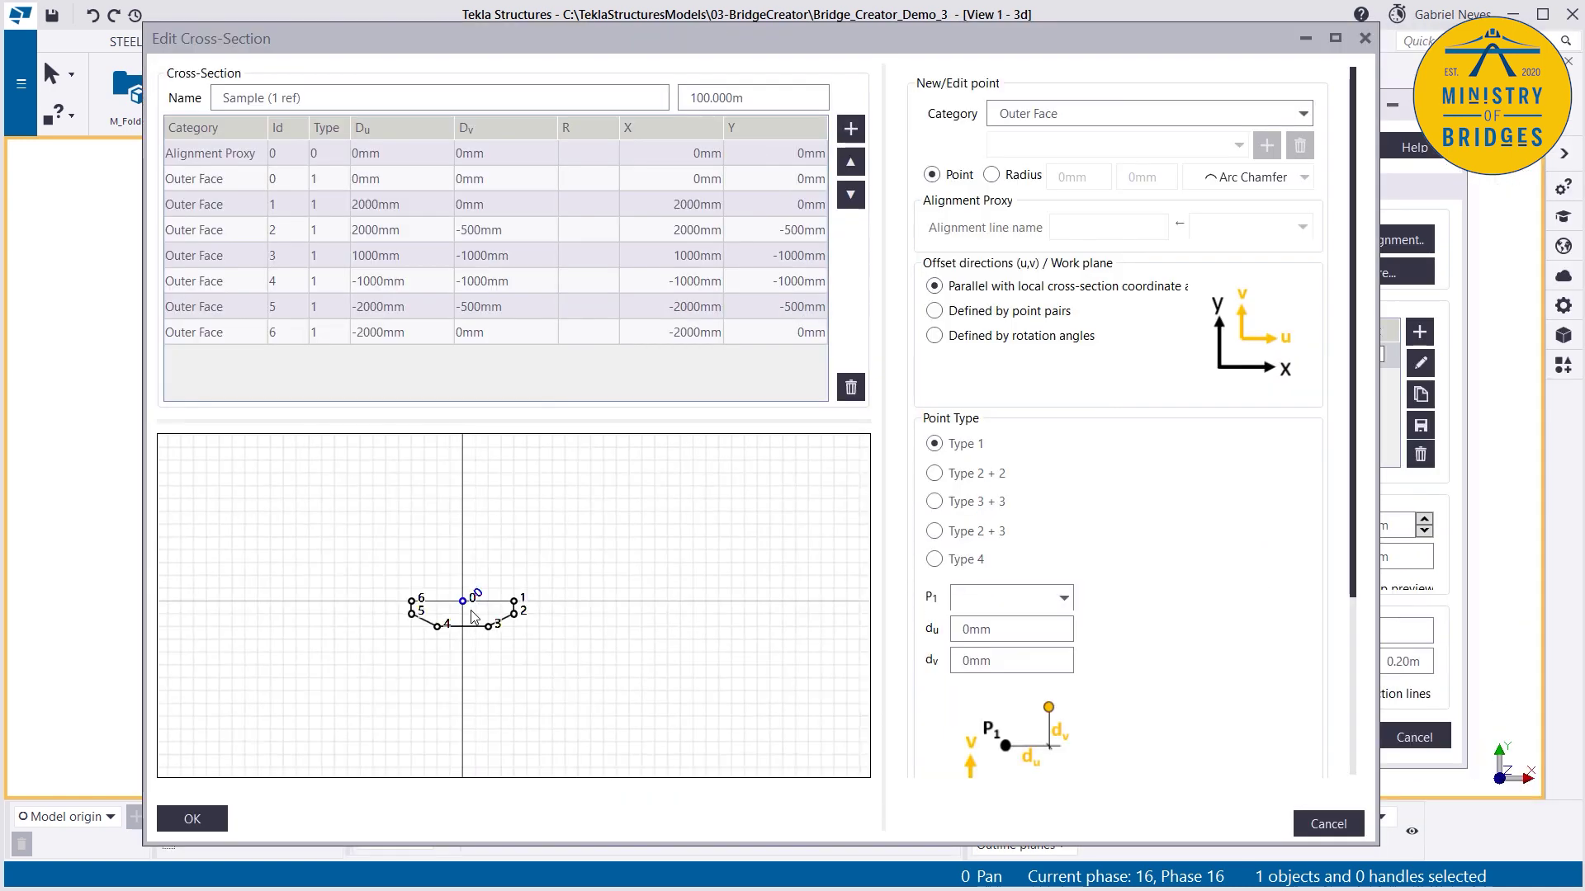
pyautogui.click(231, 154)
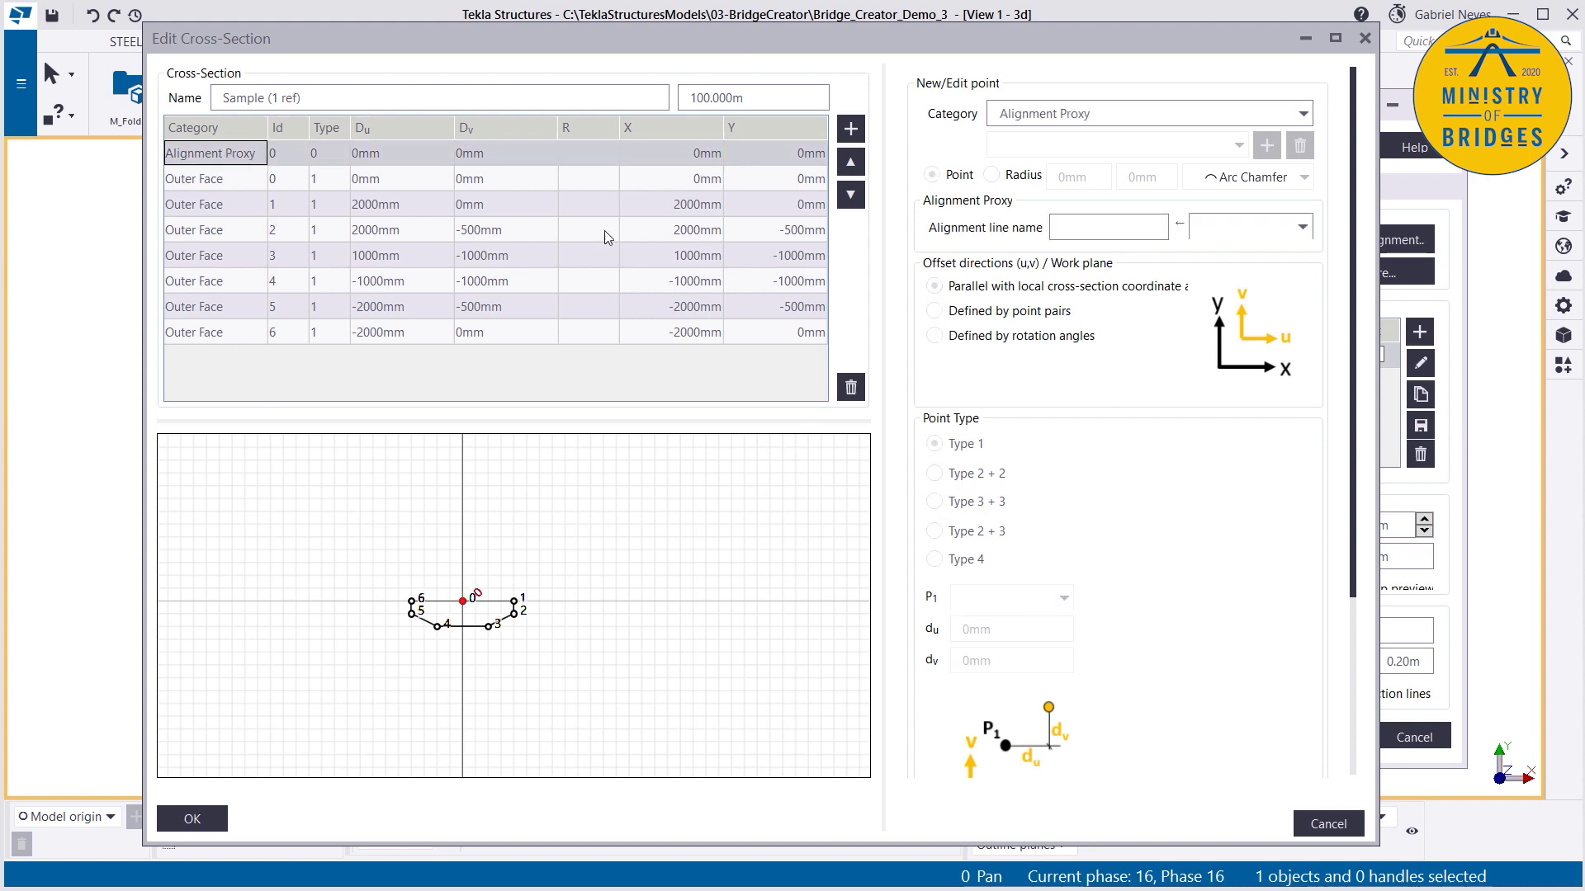
pyautogui.click(850, 130)
pyautogui.click(850, 130)
pyautogui.click(850, 130)
pyautogui.click(850, 129)
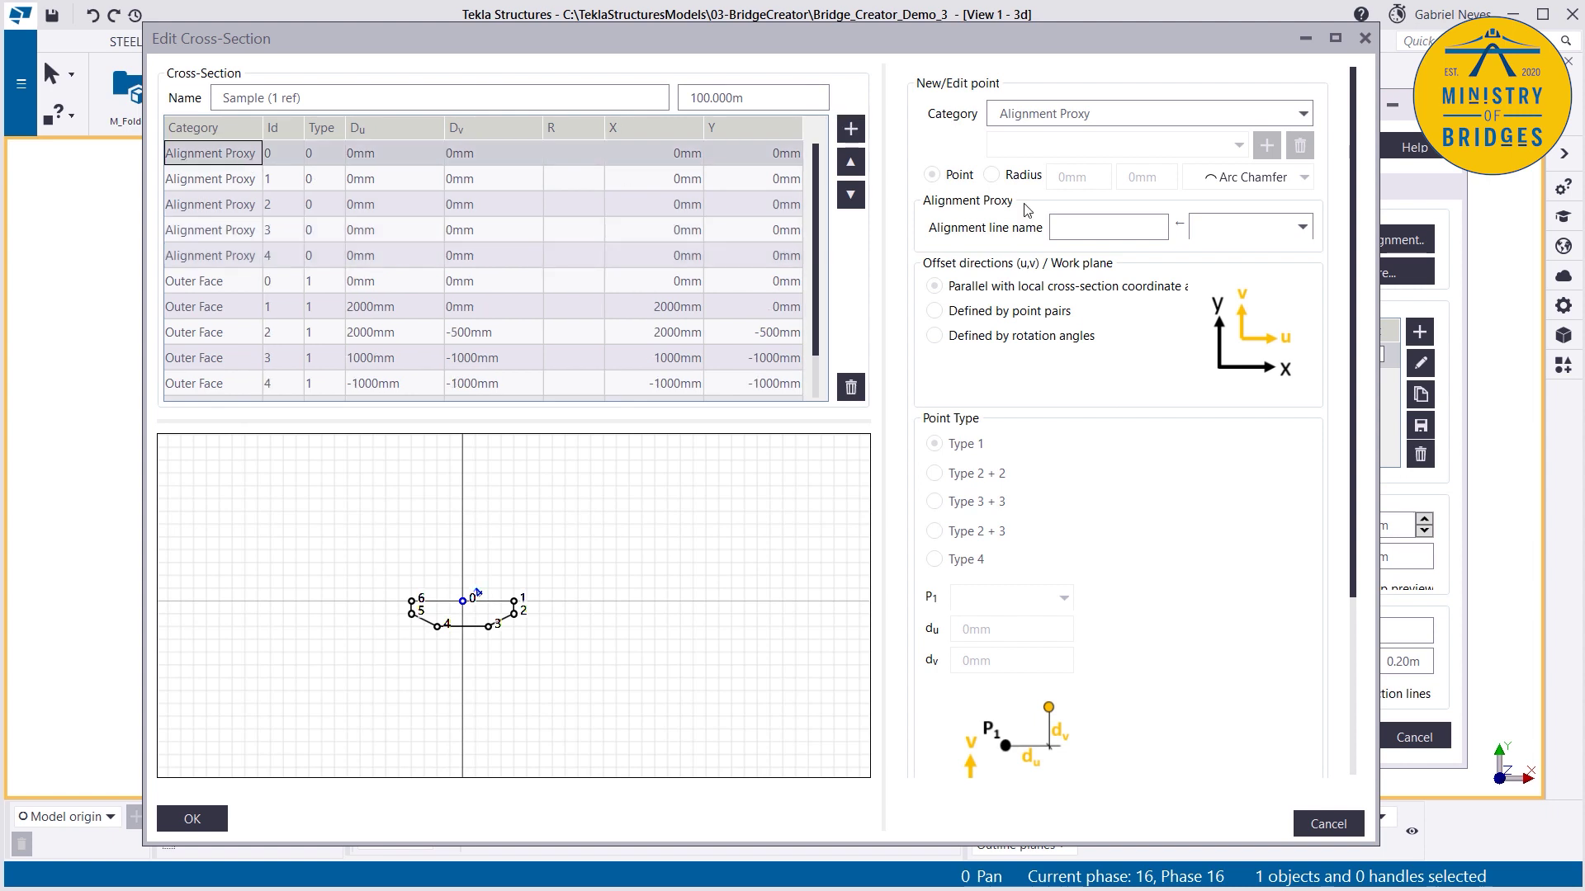
# Step: Link the first three alignment proxies to alignment lines A-CL, A-CL-R2 and A-CL-R1
pyautogui.click(1216, 230)
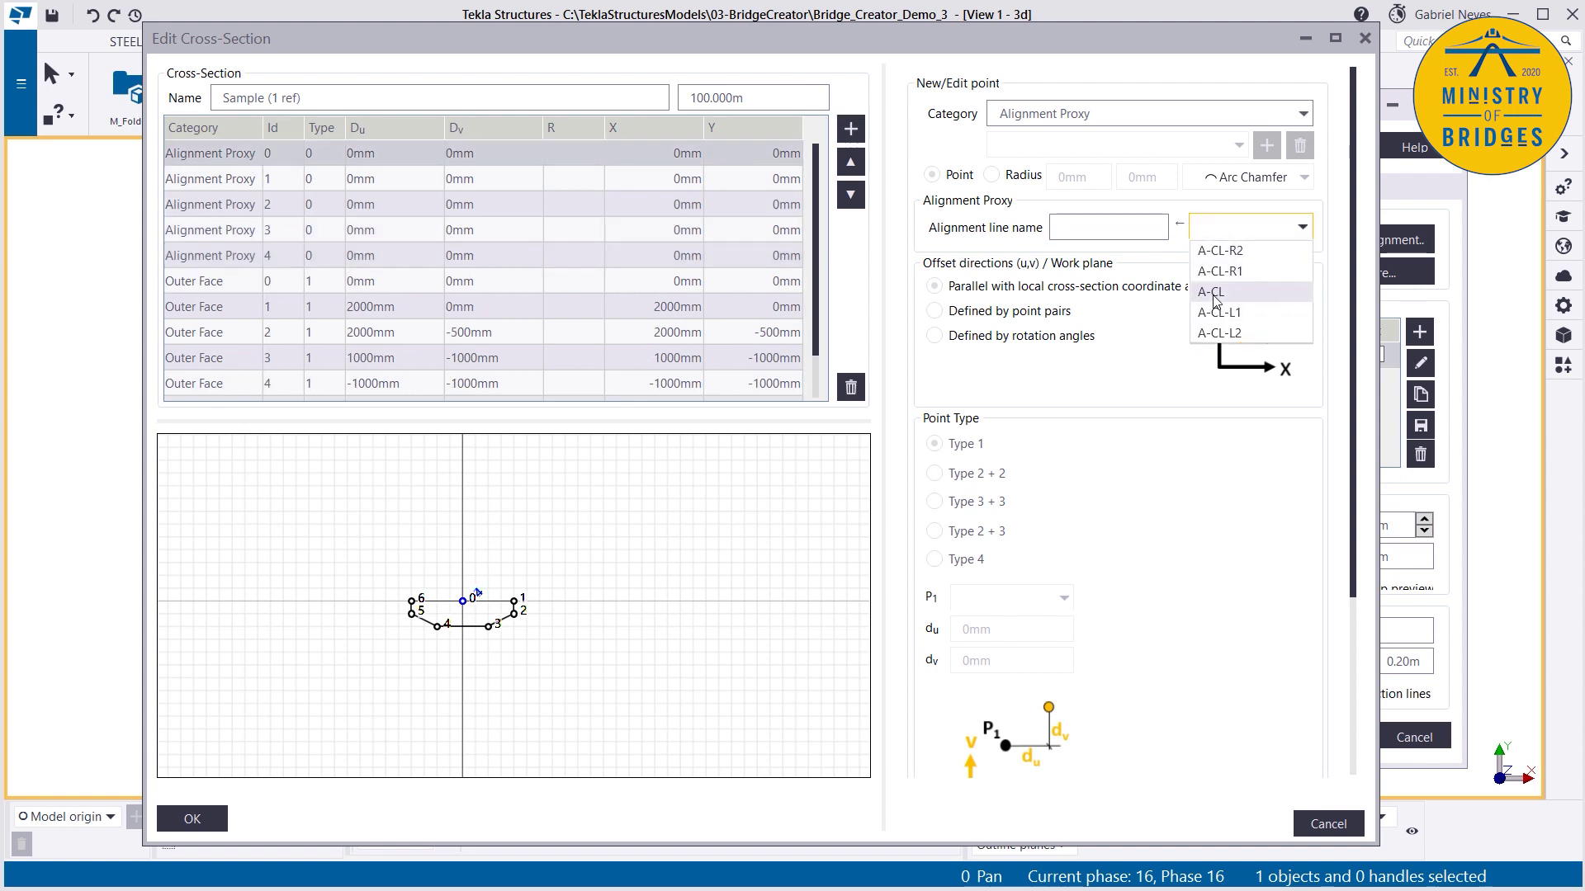
pyautogui.click(1213, 298)
pyautogui.click(238, 178)
pyautogui.click(1238, 227)
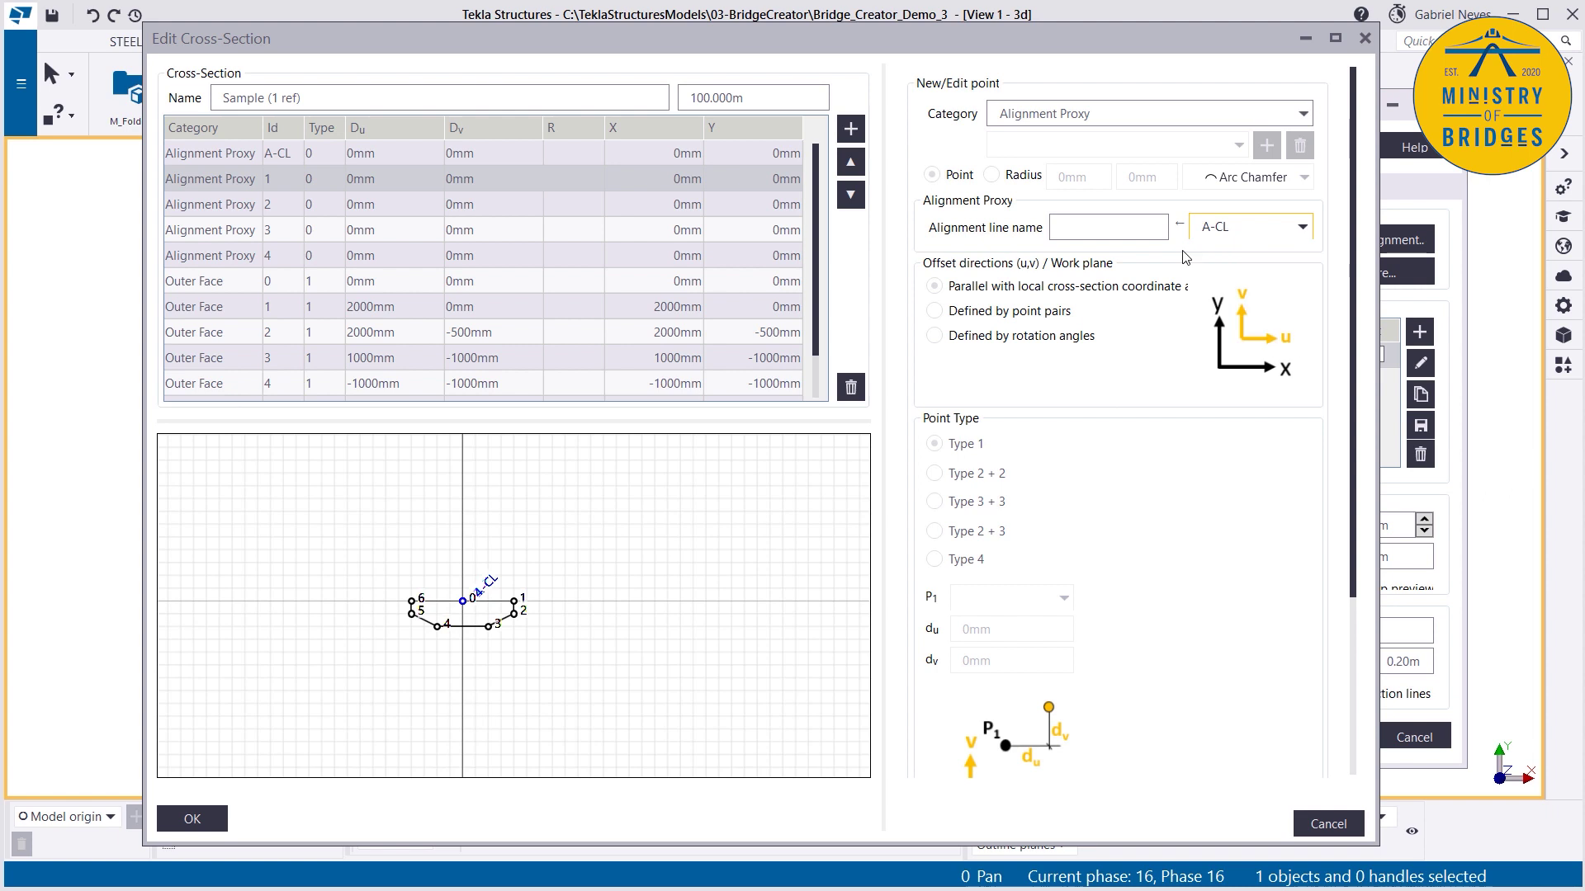
pyautogui.click(1222, 320)
pyautogui.click(1235, 228)
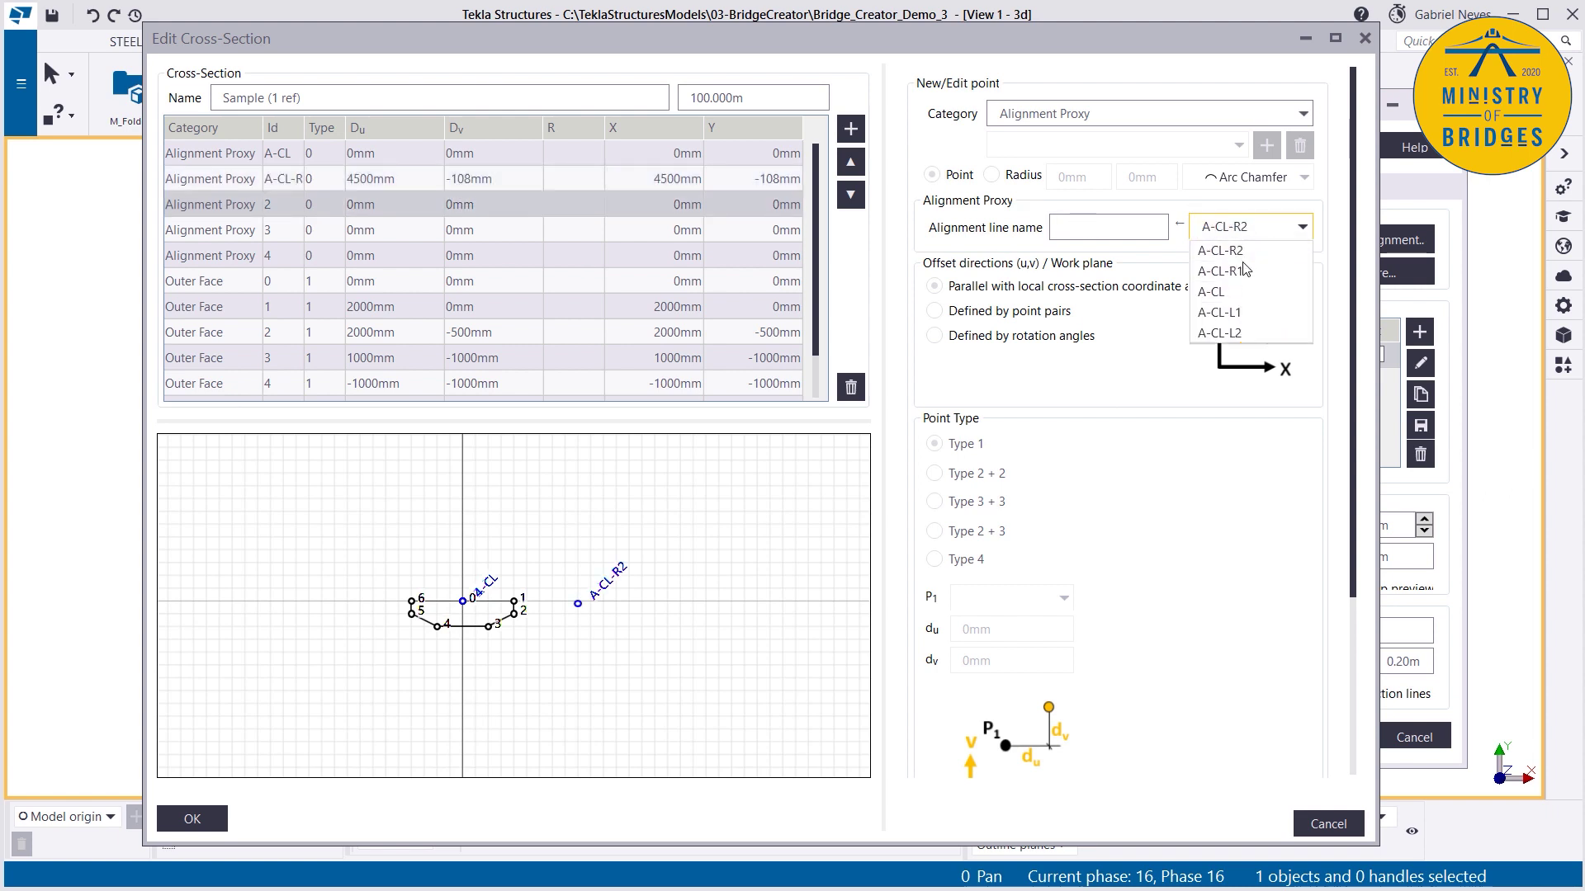
pyautogui.click(1244, 270)
# Step: Link the last two alignment proxies to A-CL-L1 and A-CL-L2, and close the cross-section editor without saving
pyautogui.click(213, 237)
pyautogui.click(1246, 227)
pyautogui.click(1242, 309)
pyautogui.click(1247, 227)
pyautogui.click(1241, 327)
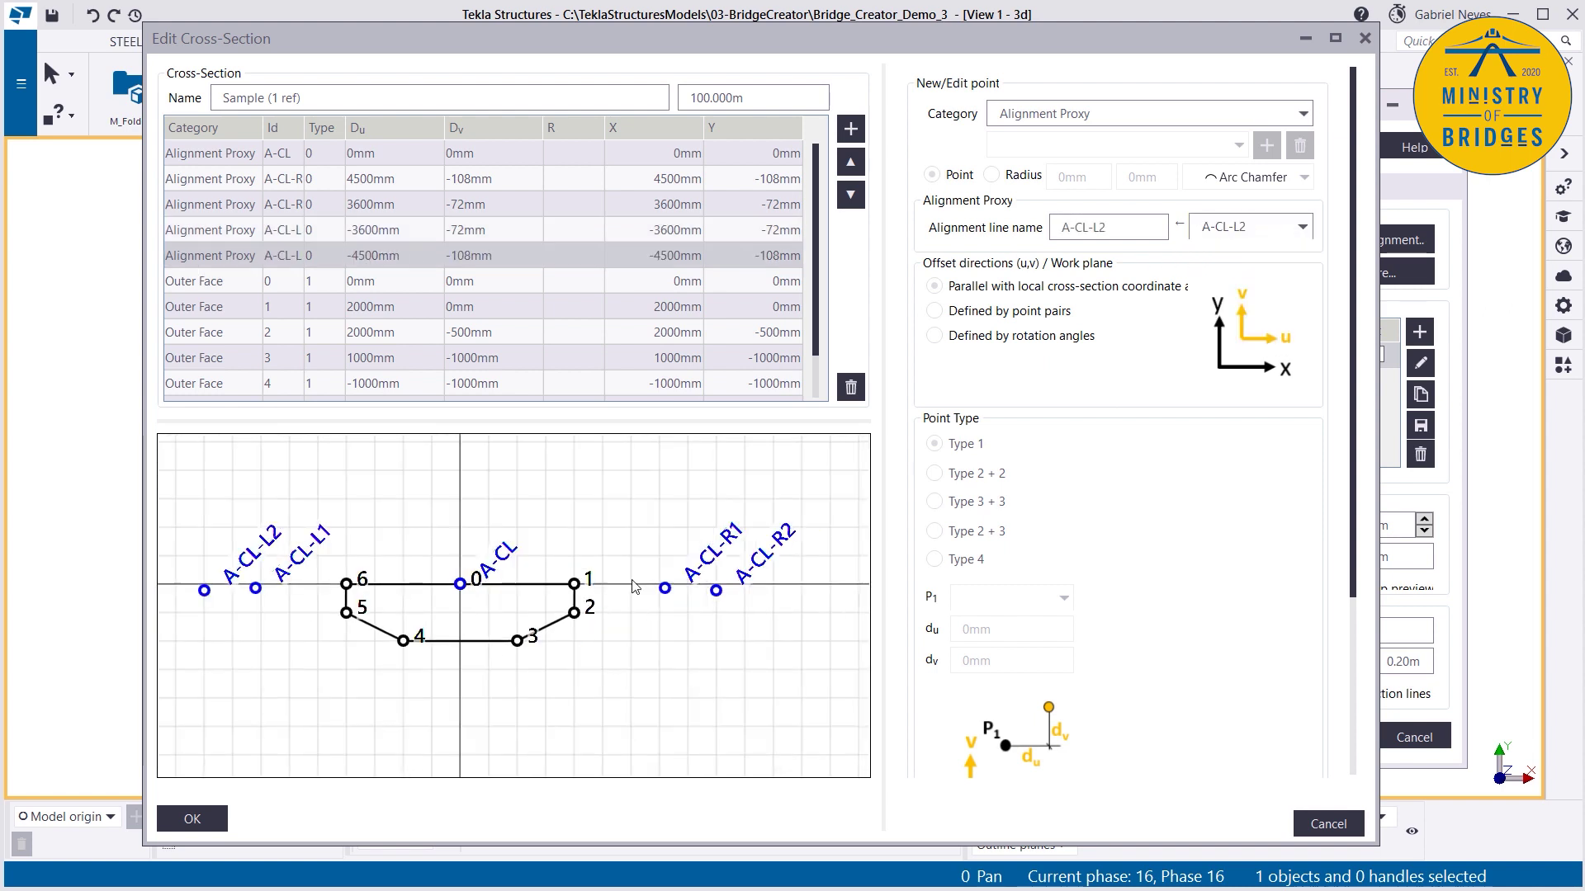
pyautogui.click(1324, 822)
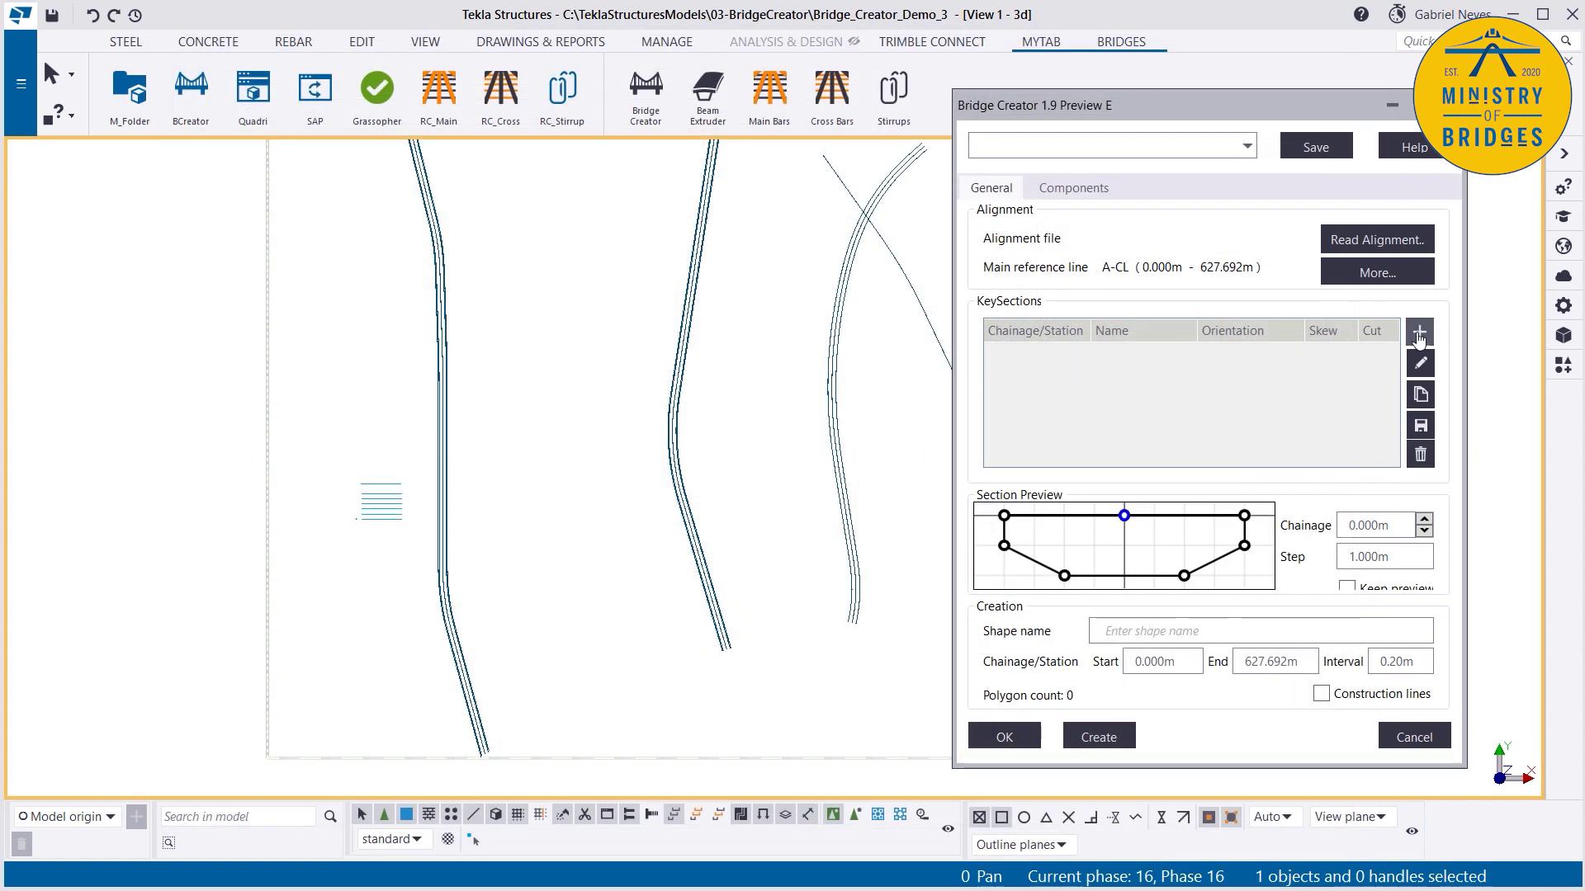
# Step: Load LIBRARY-A in the cross-section library and add DECK-SLAB-A as a key section
pyautogui.click(1420, 331)
pyautogui.moveTo(1213, 262); pyautogui.dragTo(469, 267)
pyautogui.click(490, 297)
pyautogui.click(338, 340)
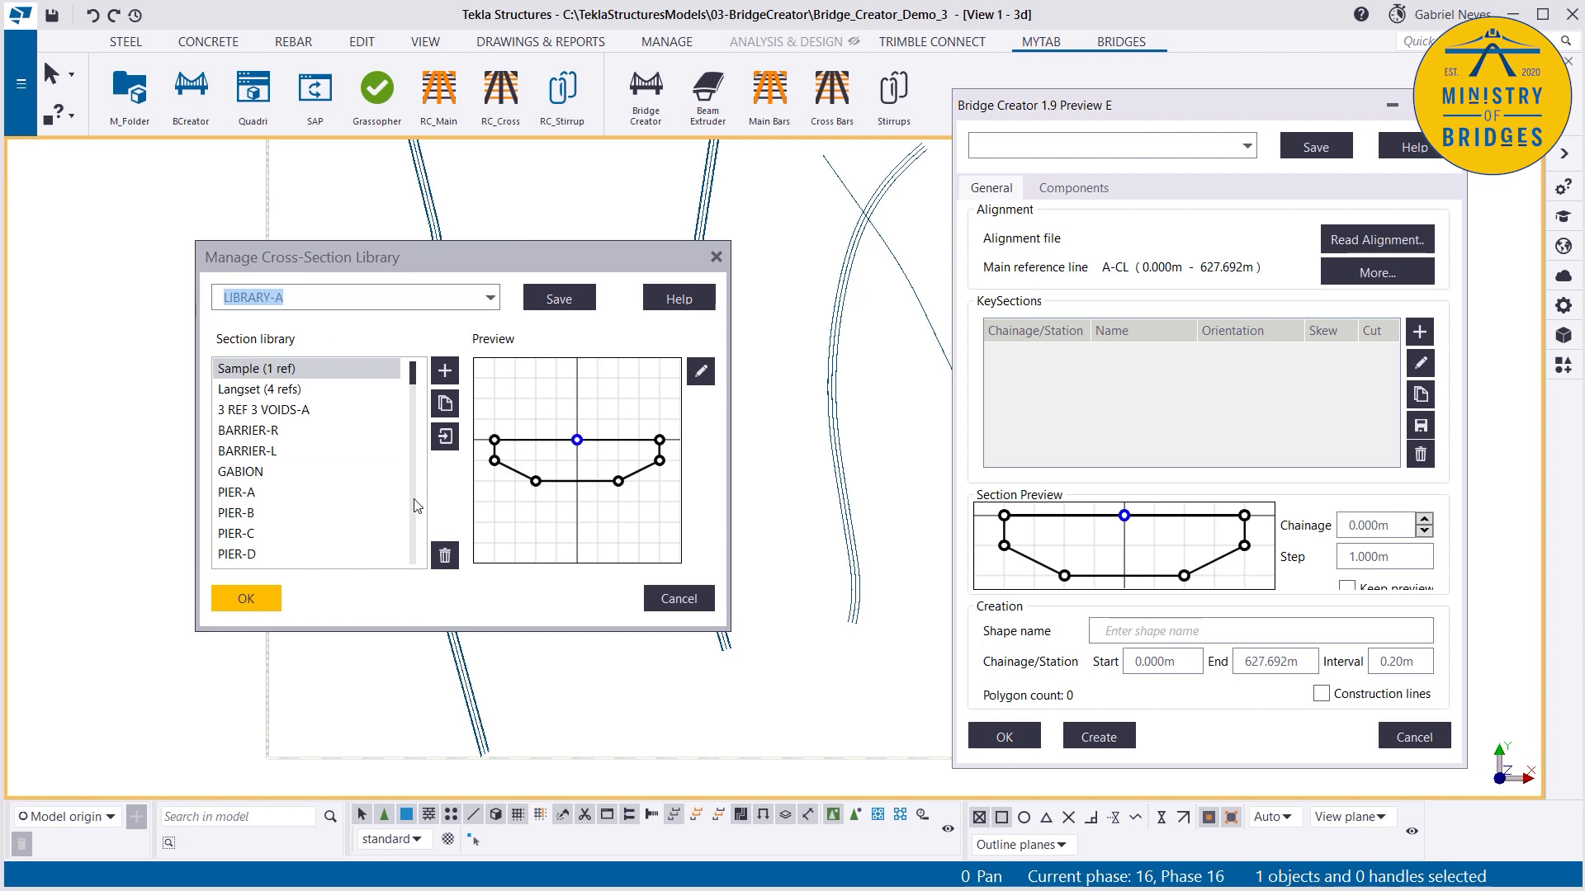
pyautogui.scroll(-10, 363, 504)
pyautogui.click(254, 554)
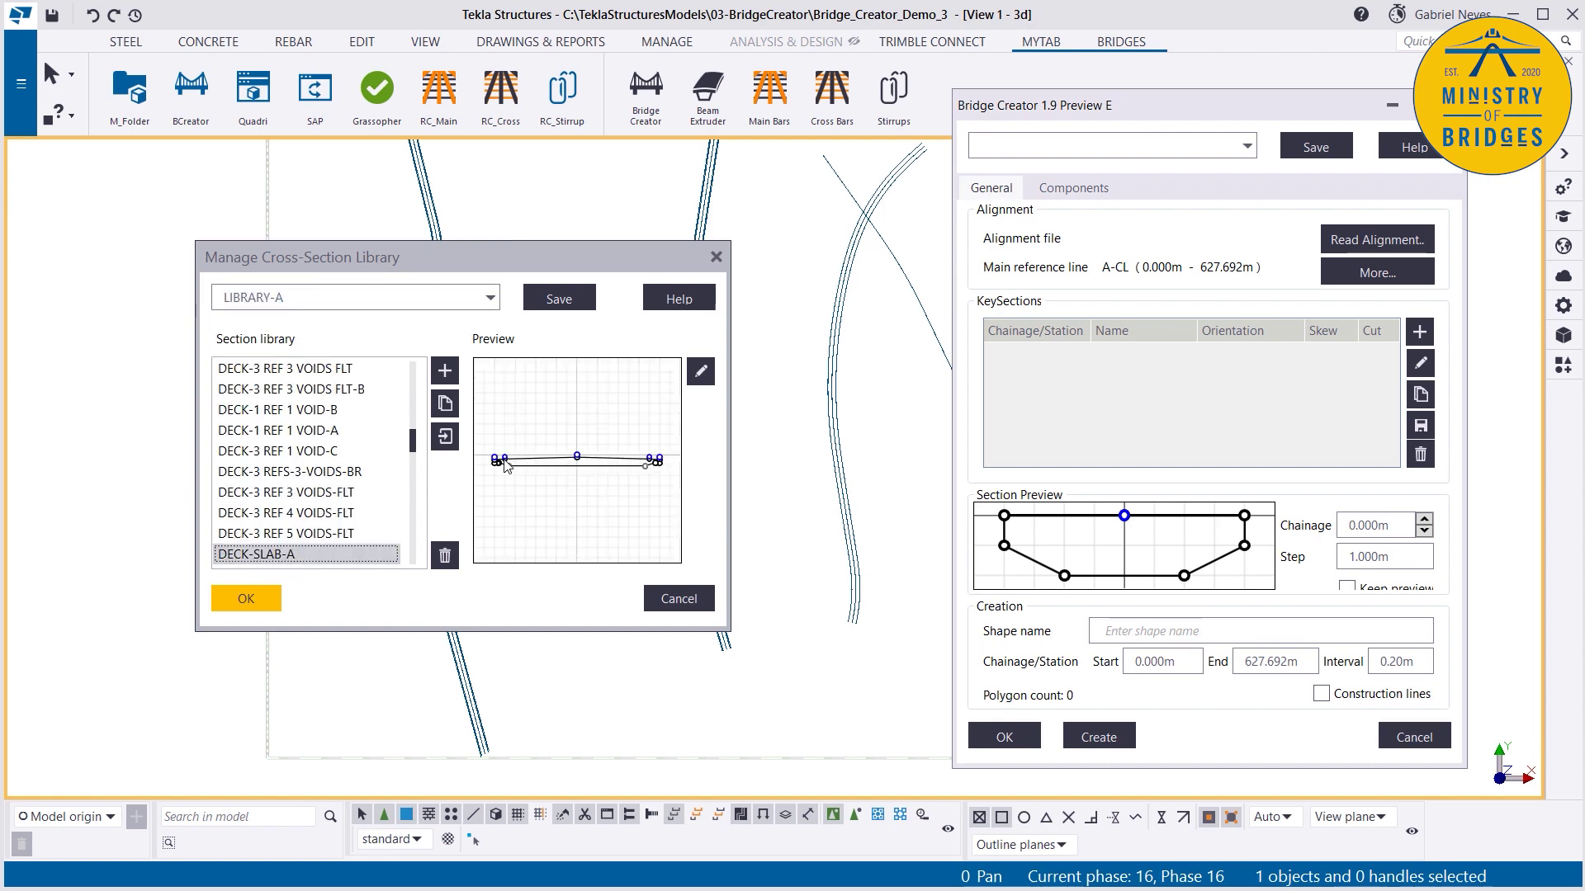
pyautogui.click(240, 597)
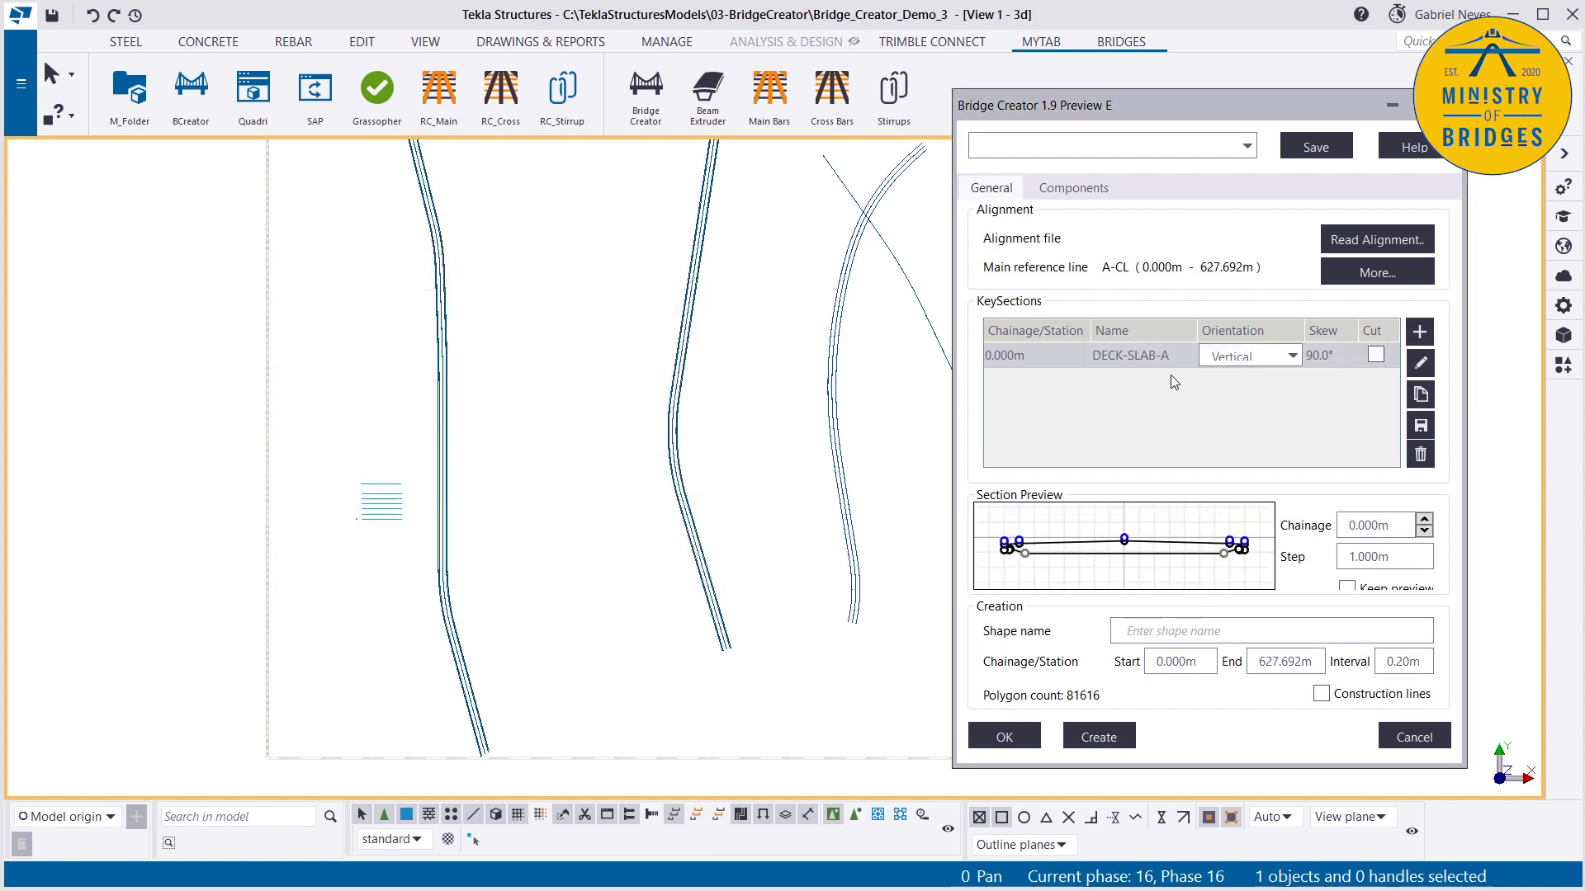
# Step: Set the chainage of the DECK-SLAB-A key section to 100 m
pyautogui.doubleClick(1032, 354)
pyautogui.write('100')
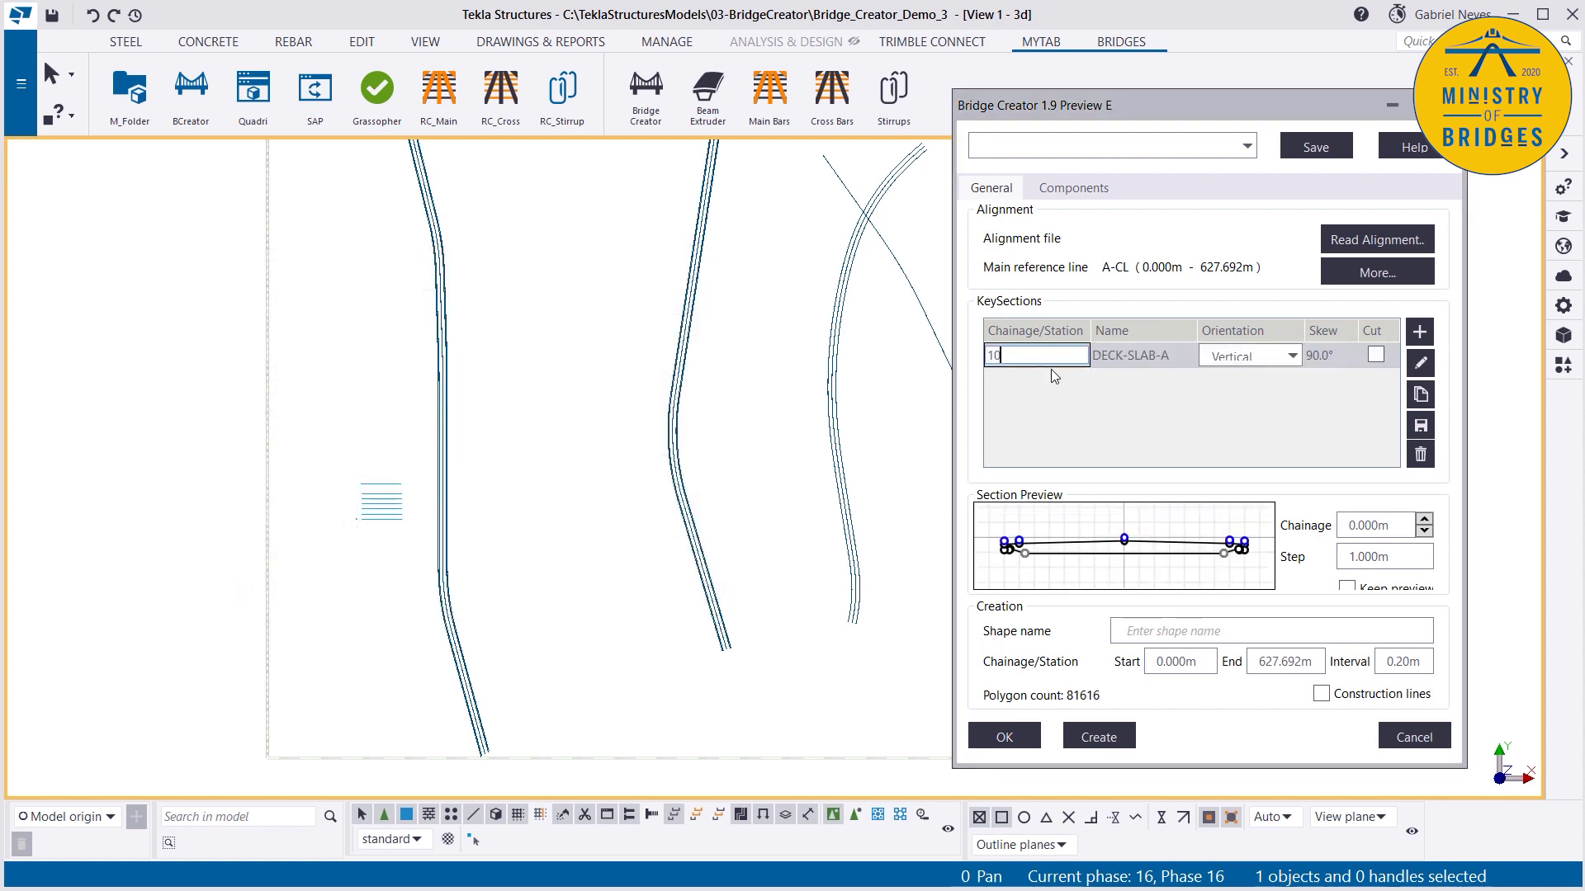
pyautogui.press('Tab')
# Step: Open DECK-SLAB-A for editing, widen its Id column and link the central proxy Alignment - (2) to alignment line A-CL
pyautogui.click(1418, 365)
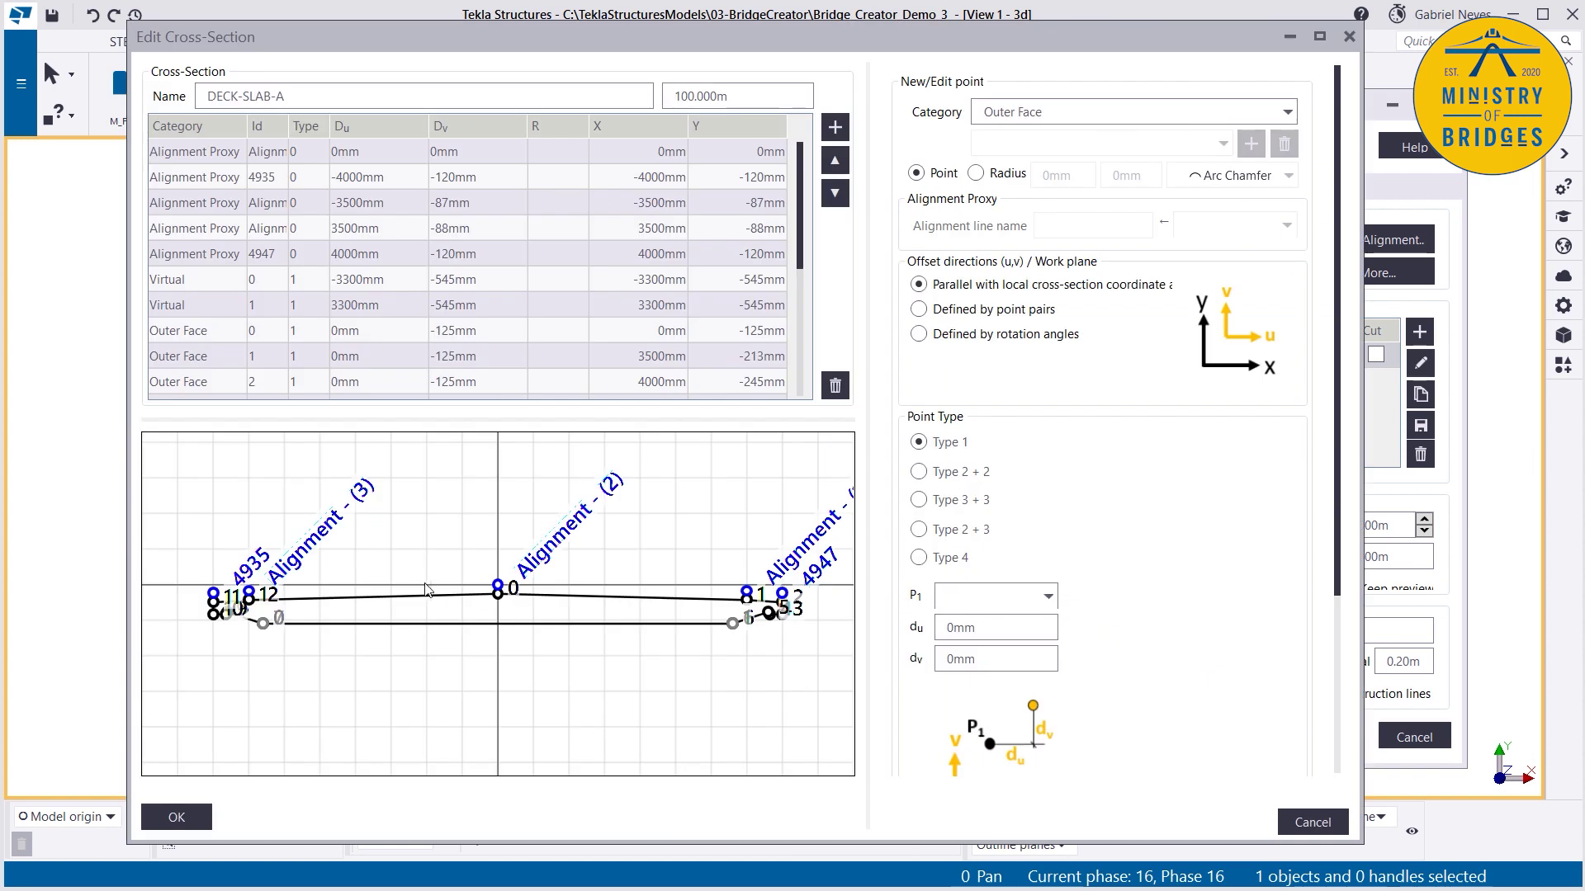
pyautogui.scroll(-2, 474, 561)
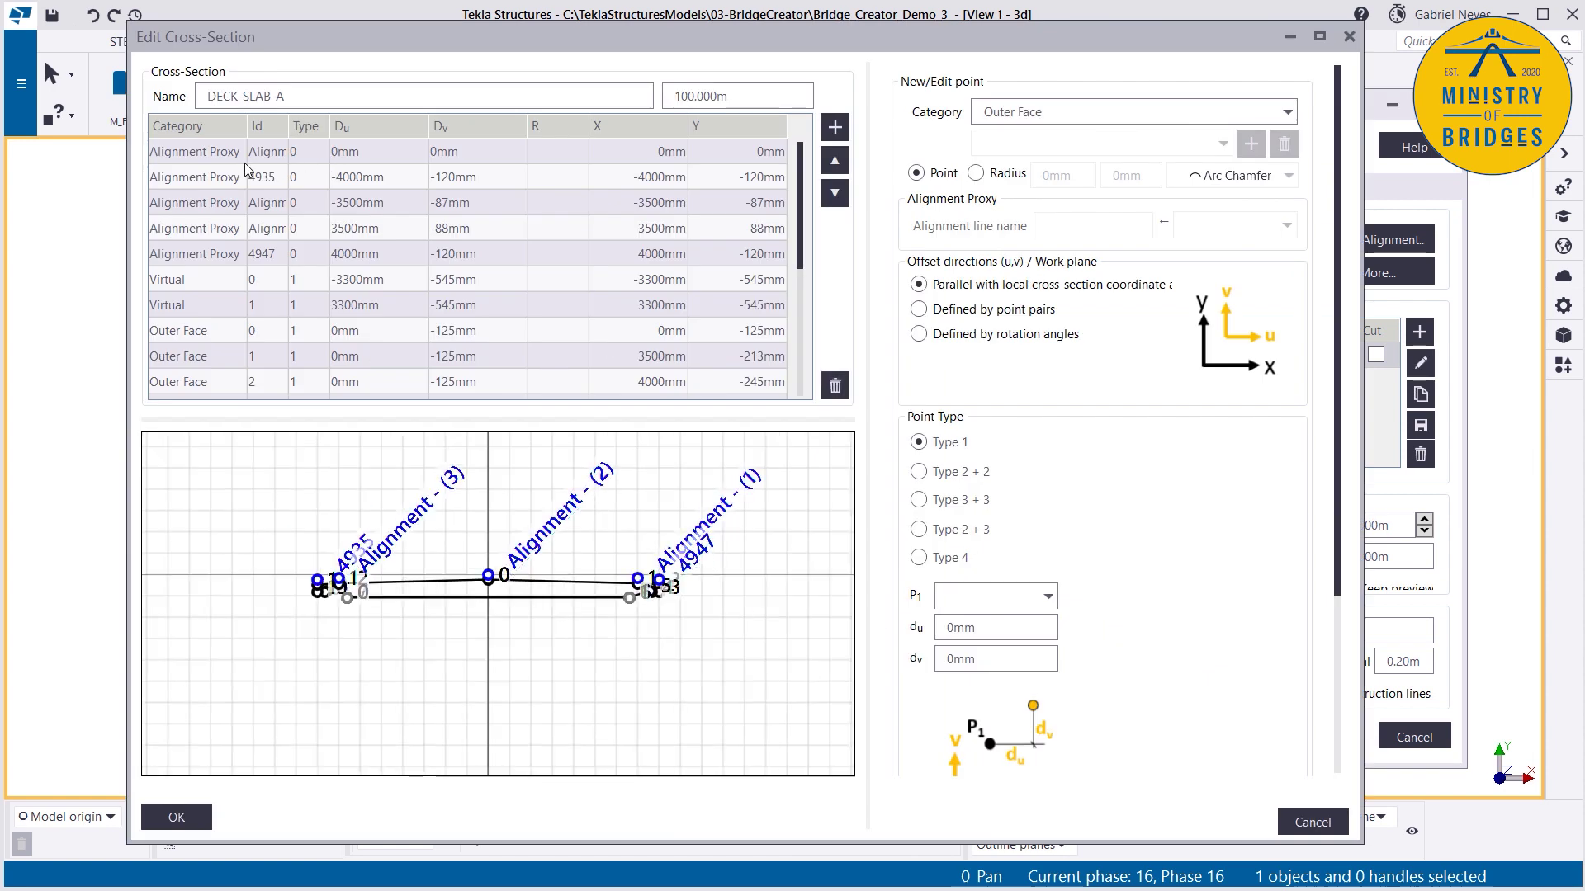
pyautogui.click(537, 538)
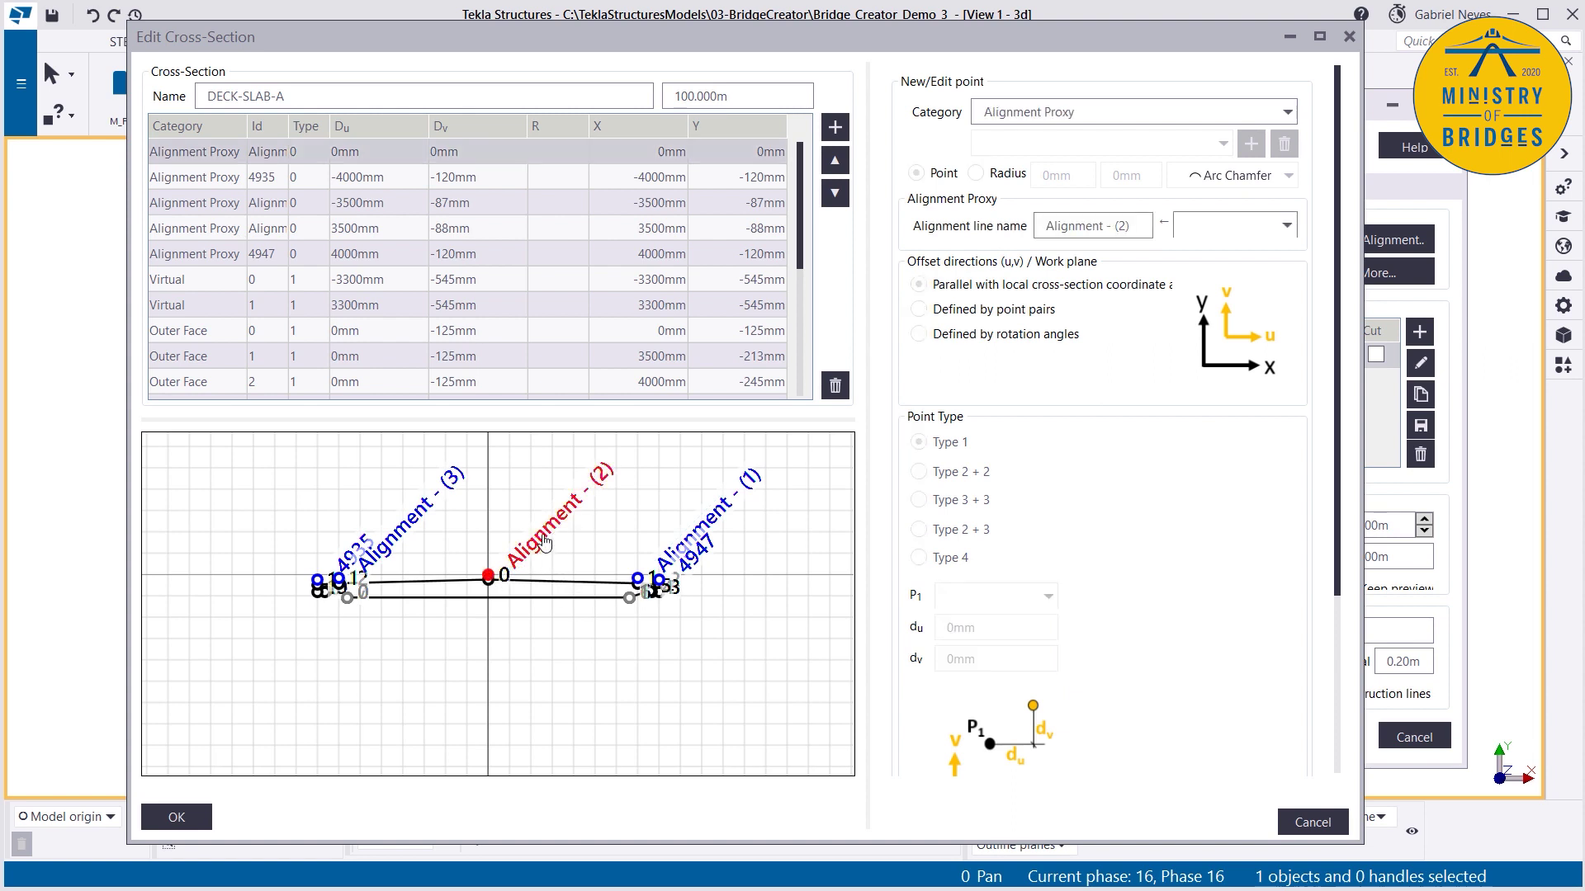
pyautogui.click(215, 156)
pyautogui.moveTo(241, 120); pyautogui.dragTo(401, 121)
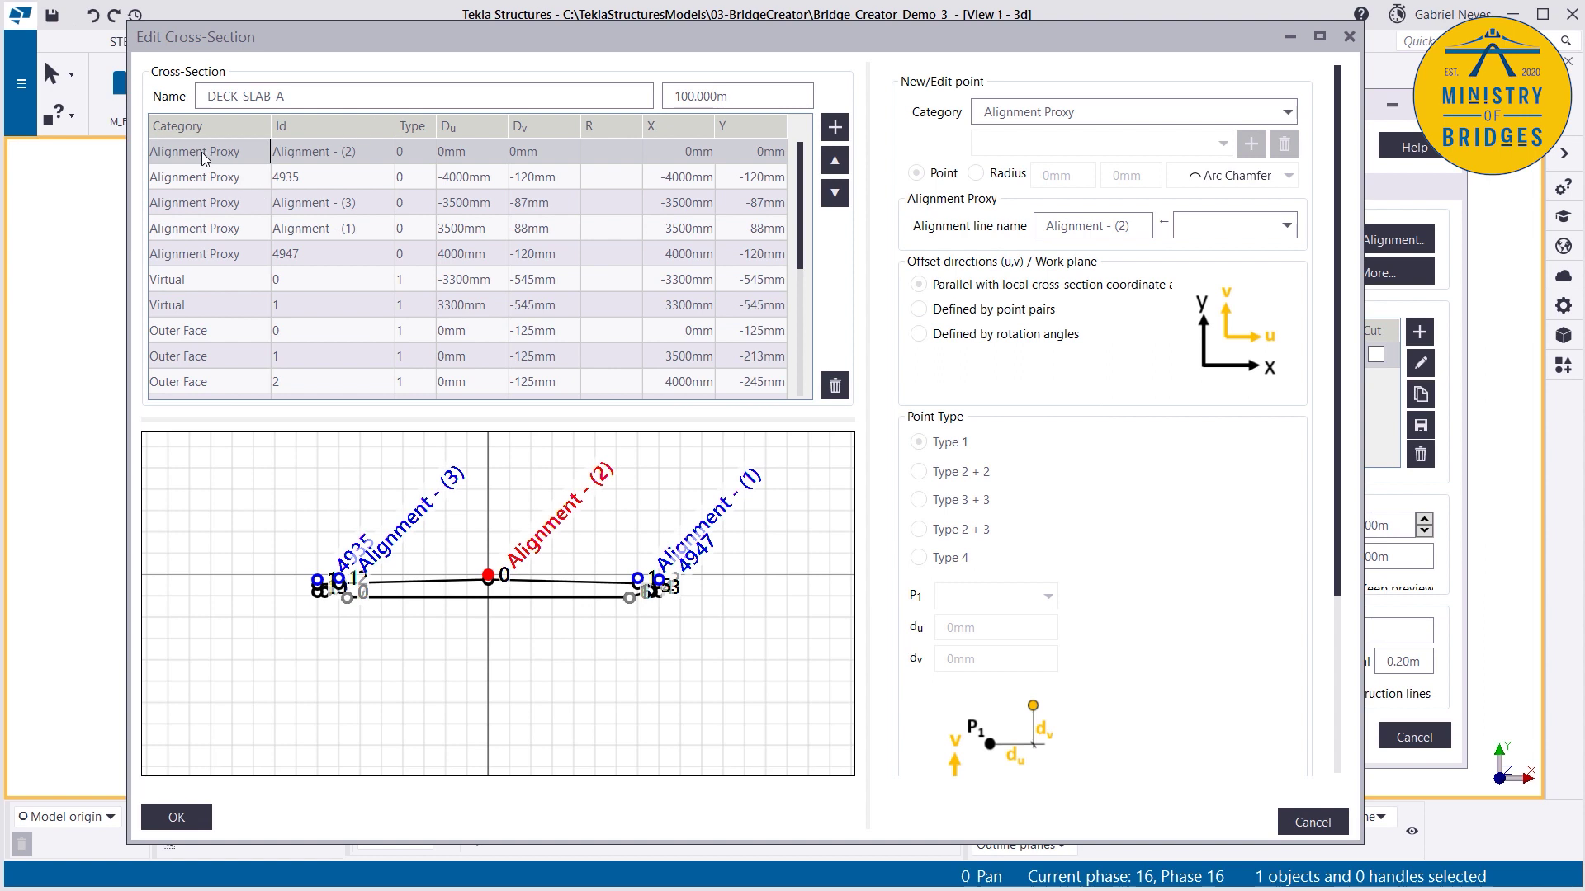
pyautogui.click(1228, 226)
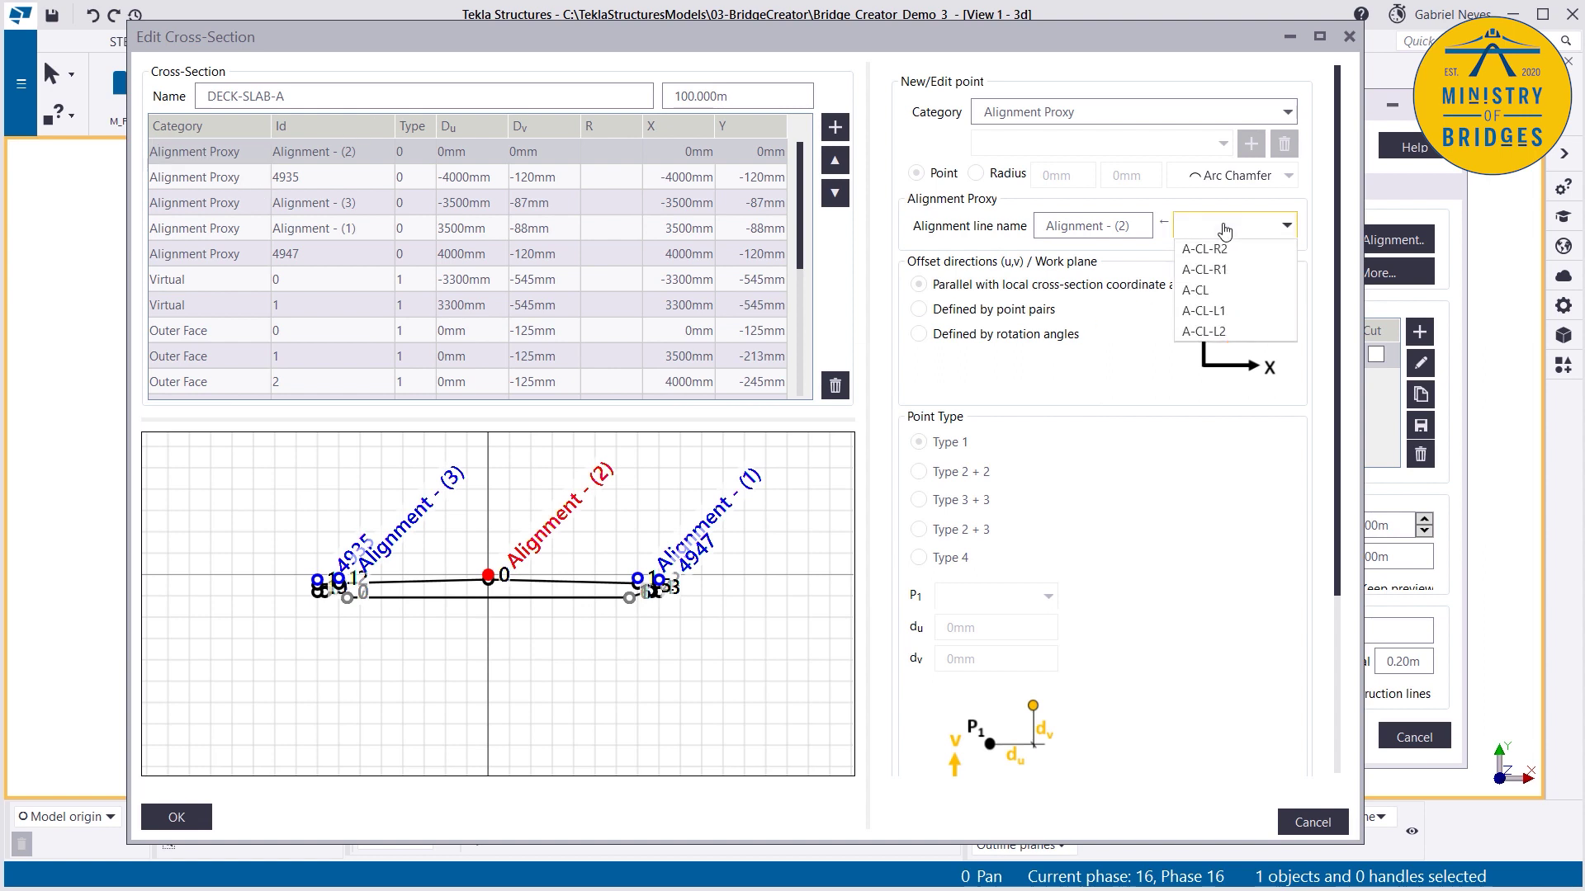
pyautogui.click(1207, 291)
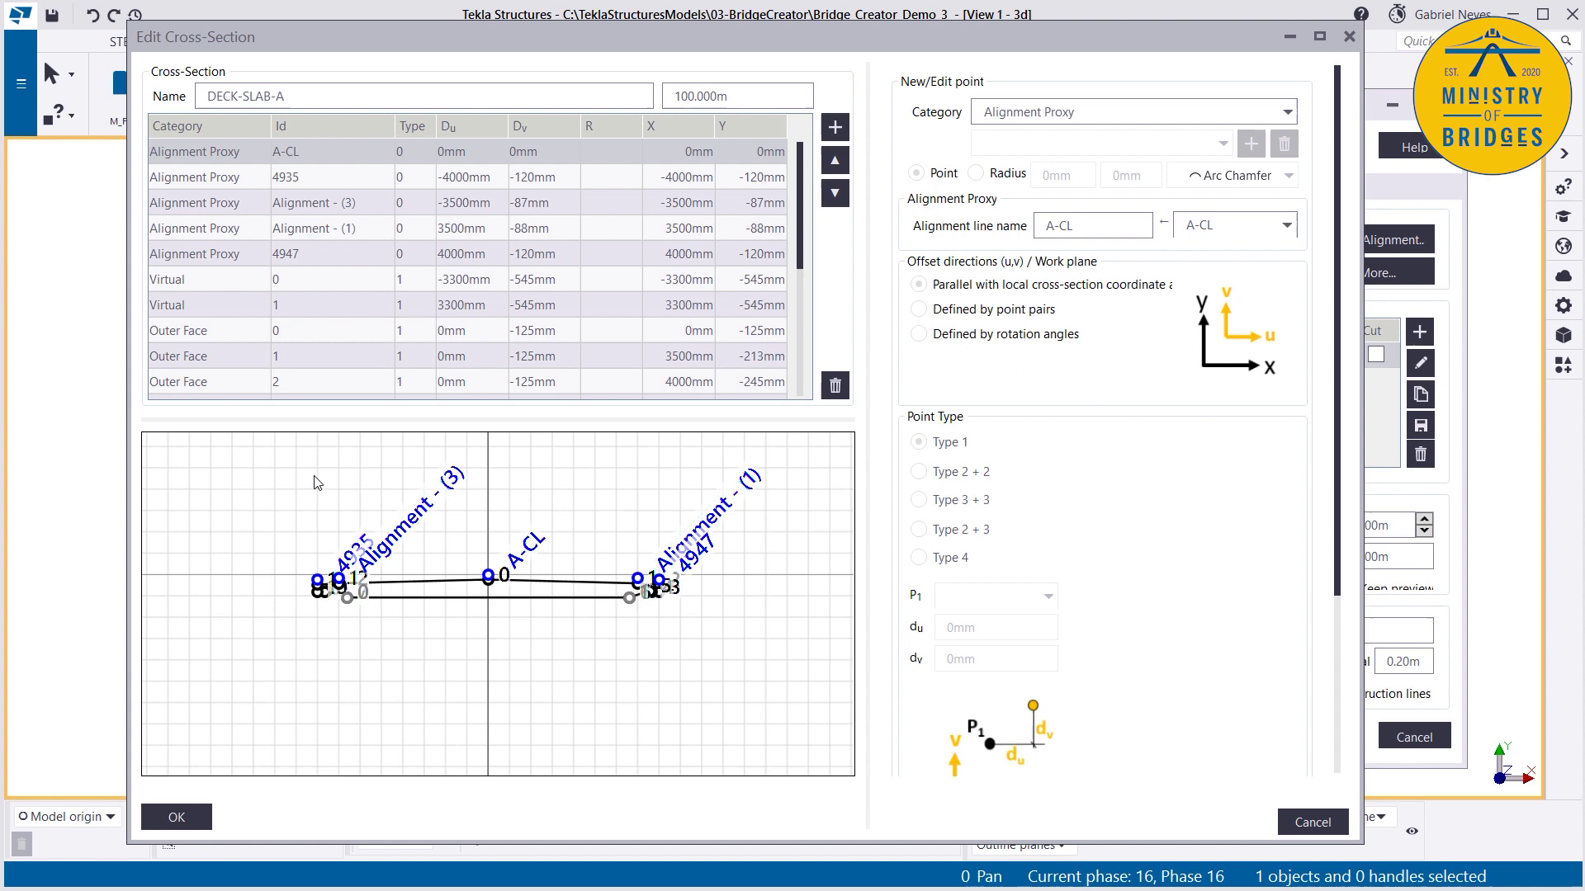
# Step: Link the Alignment - (3) proxy of the deck slab to alignment line A-CL-L1
pyautogui.click(363, 530)
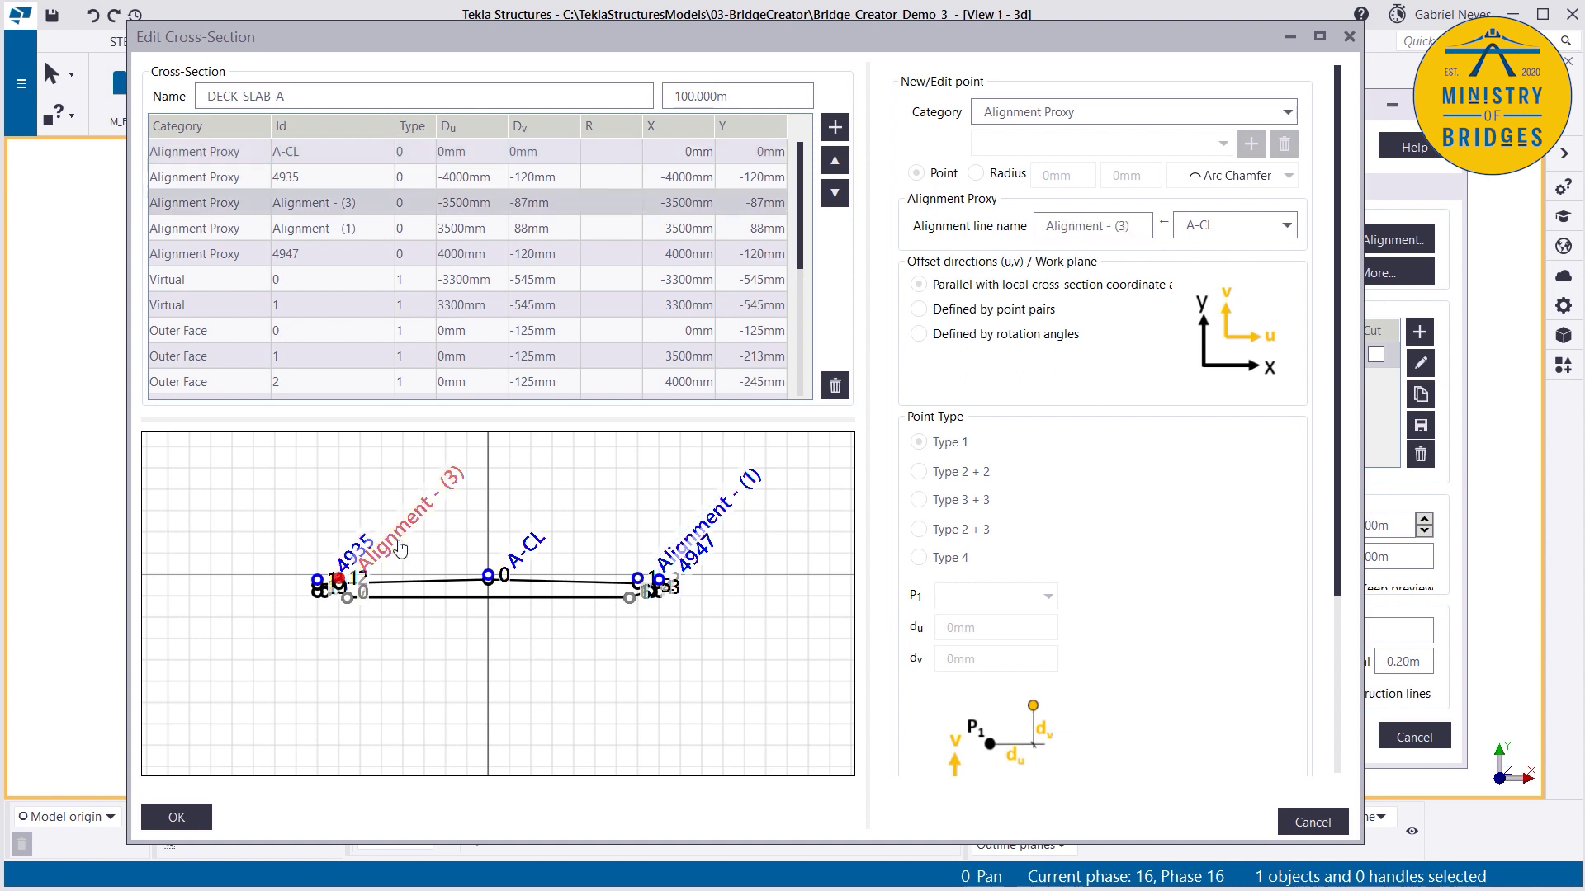
pyautogui.click(1255, 229)
pyautogui.click(1248, 312)
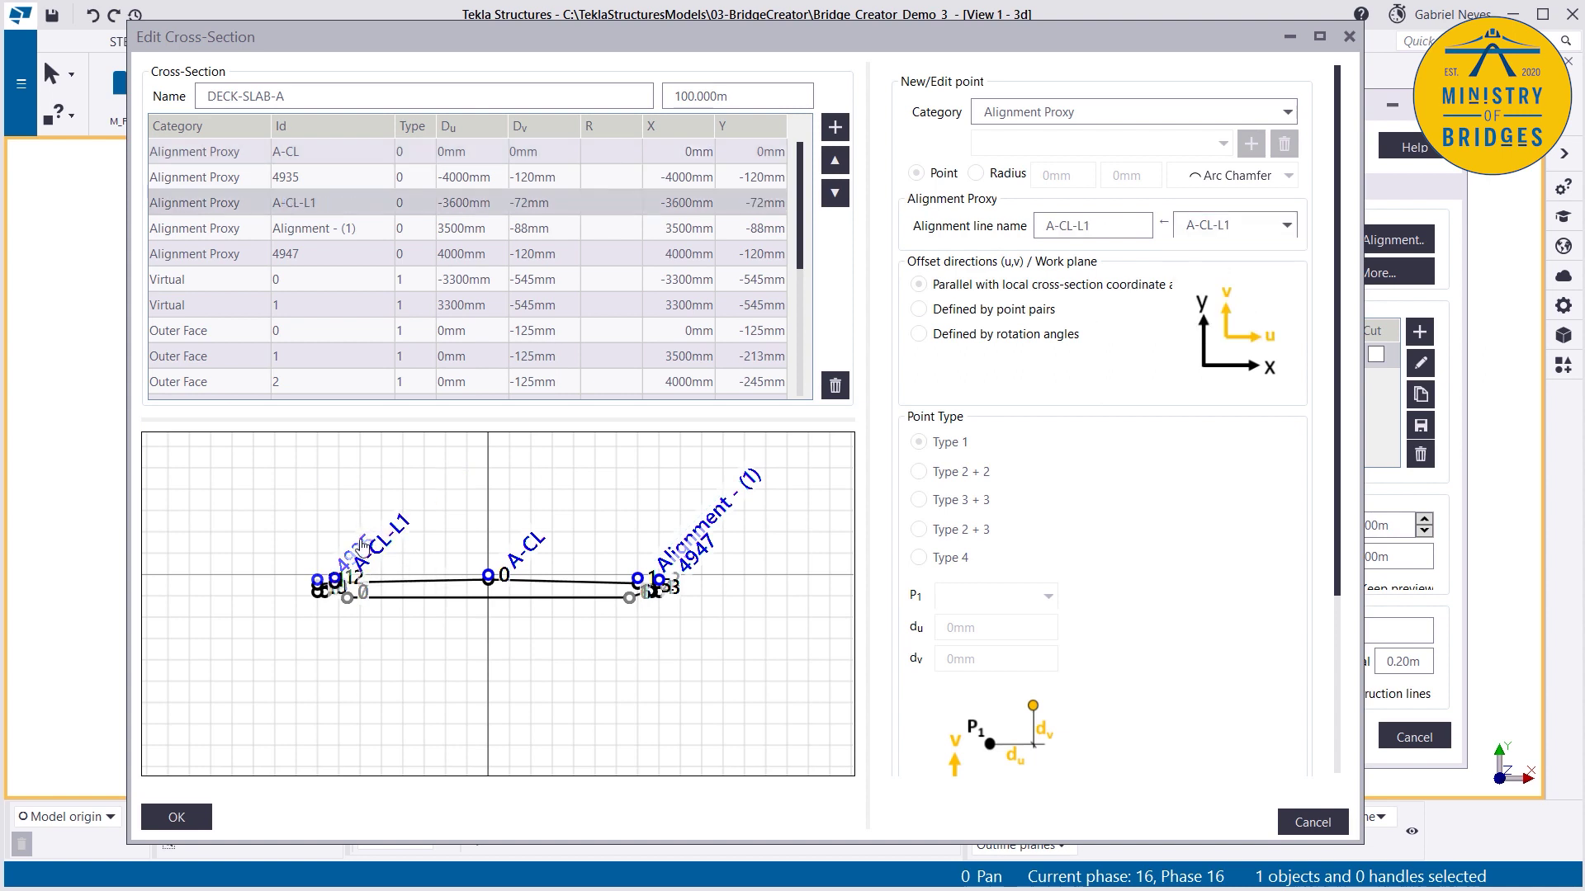
# Step: Link the 4935 proxy of the deck slab to alignment line A-CL-L2 and the Alignment - (1) proxy to A-CL-R1
pyautogui.click(363, 545)
pyautogui.click(1246, 231)
pyautogui.click(1238, 331)
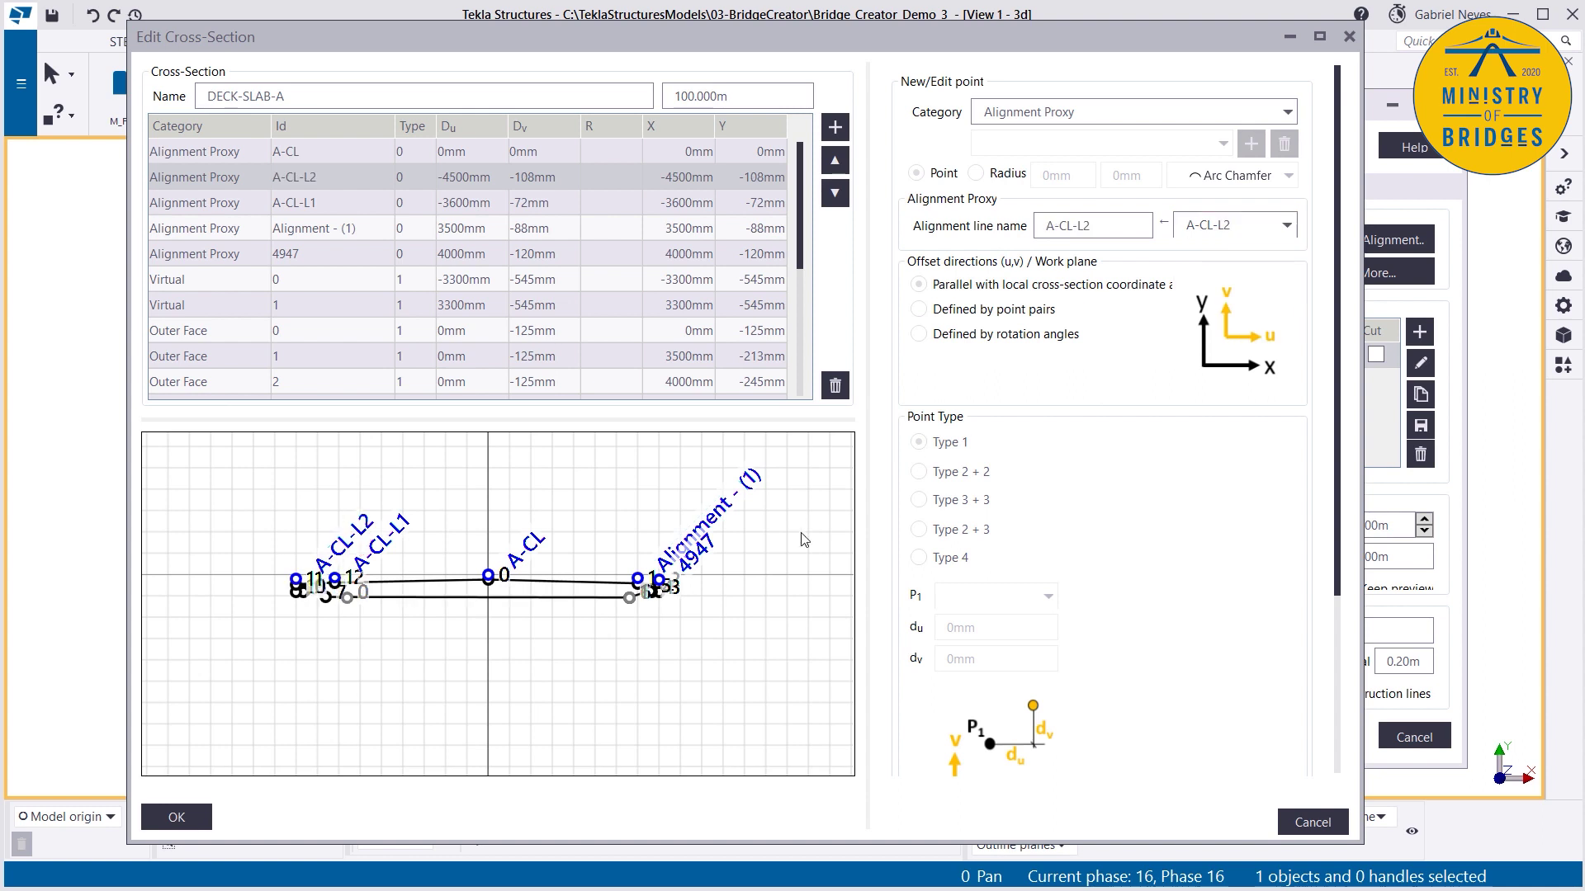
pyautogui.click(700, 534)
pyautogui.click(1253, 227)
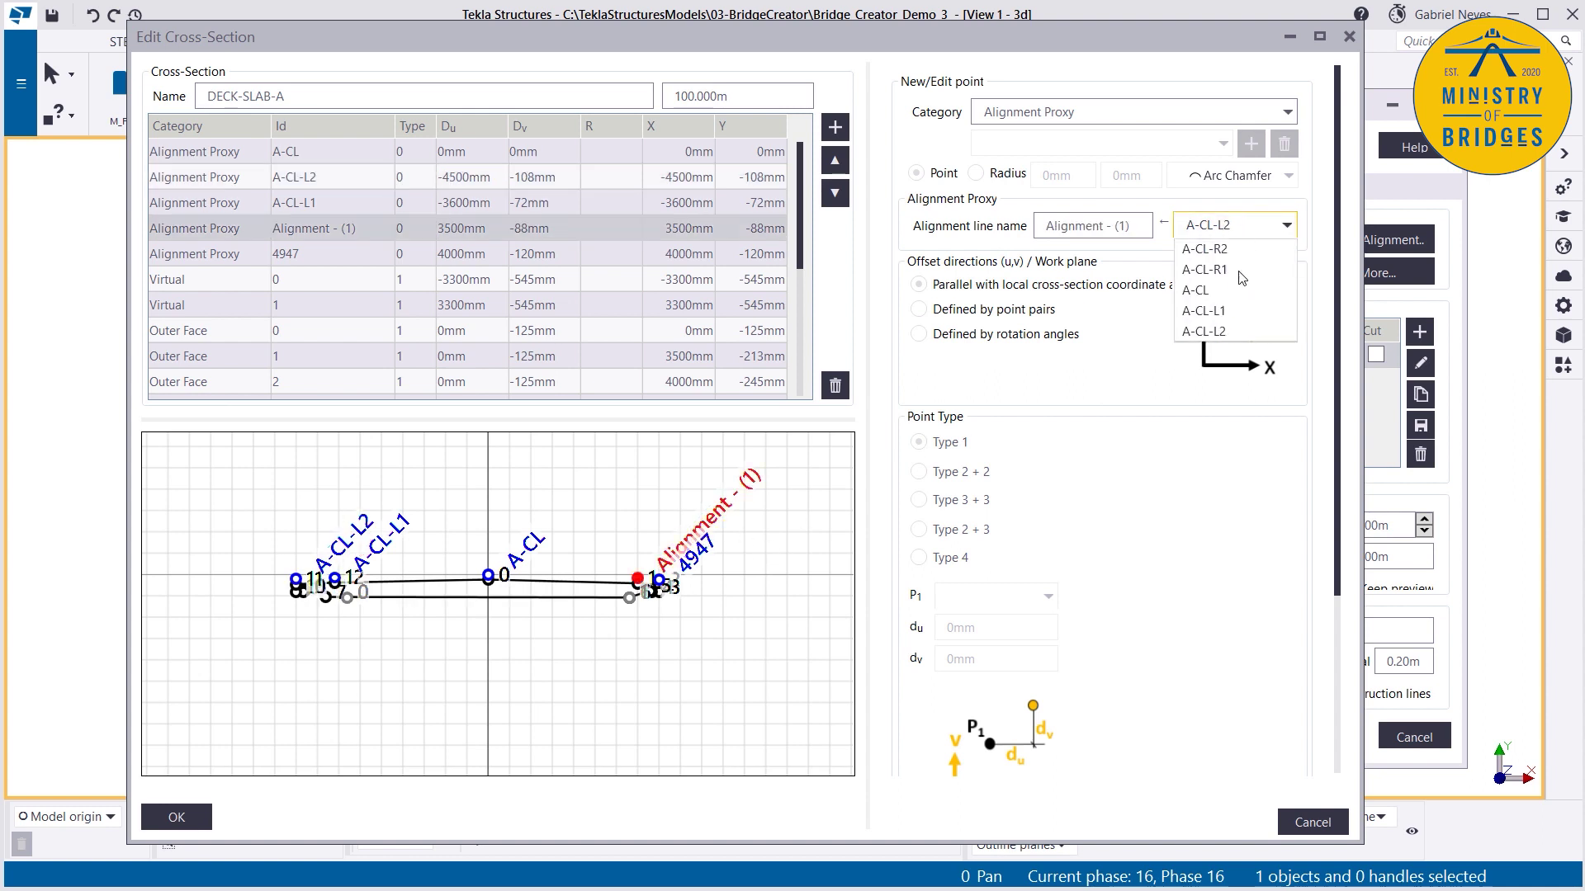
pyautogui.click(1238, 270)
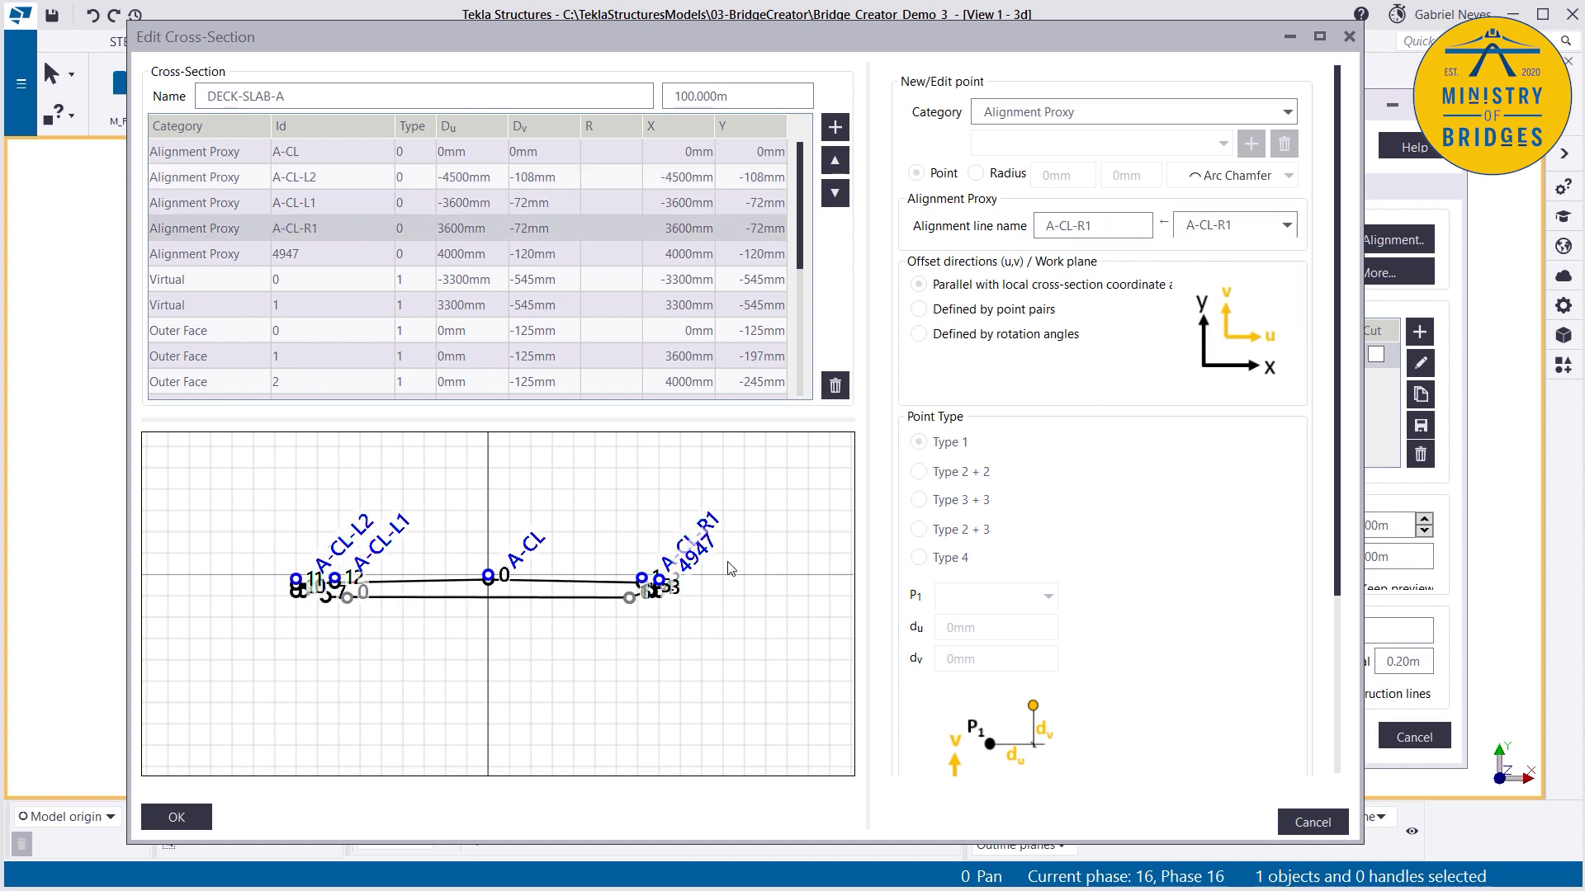
# Step: Link the 4947 proxy of the deck slab to alignment line A-CL-R2 and accept the edited cross-section
pyautogui.click(700, 551)
pyautogui.click(1253, 227)
pyautogui.click(1240, 339)
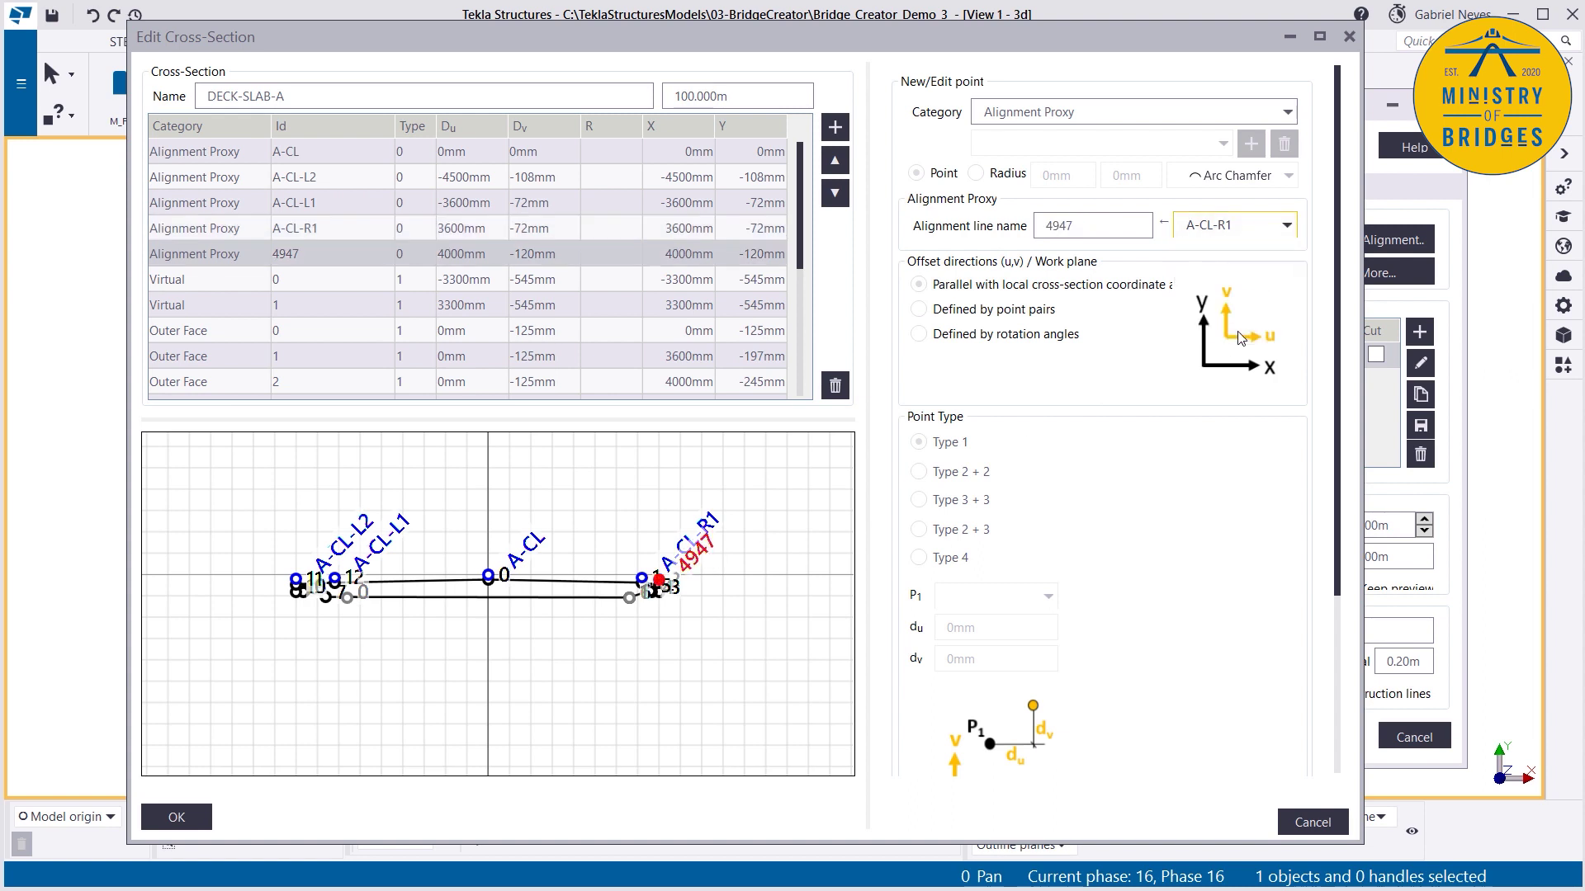
pyautogui.click(1234, 225)
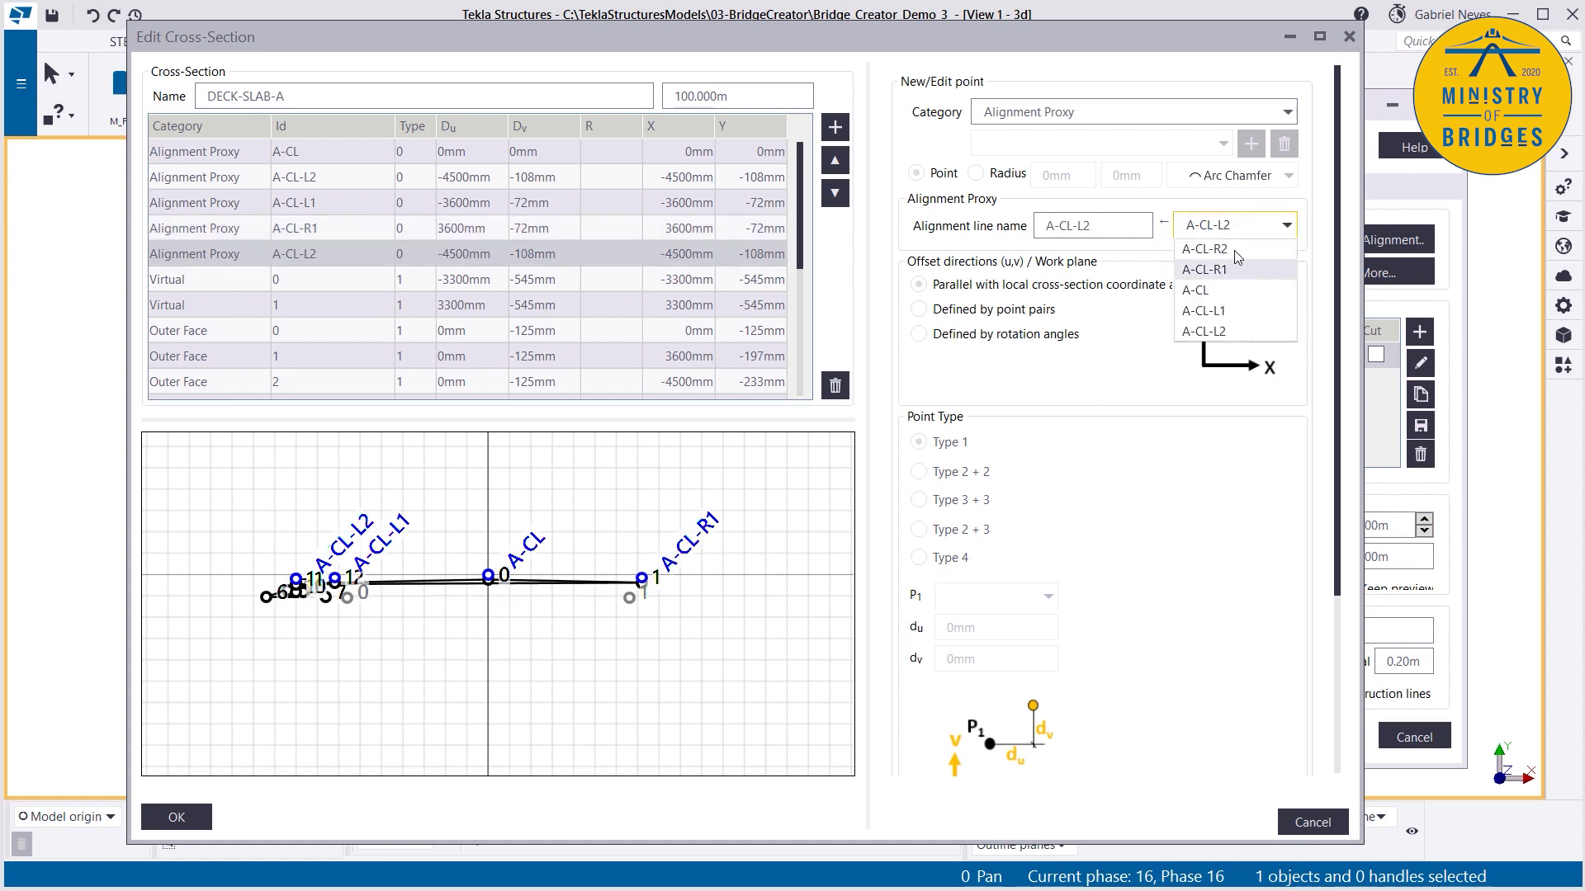
pyautogui.click(1220, 249)
pyautogui.click(178, 818)
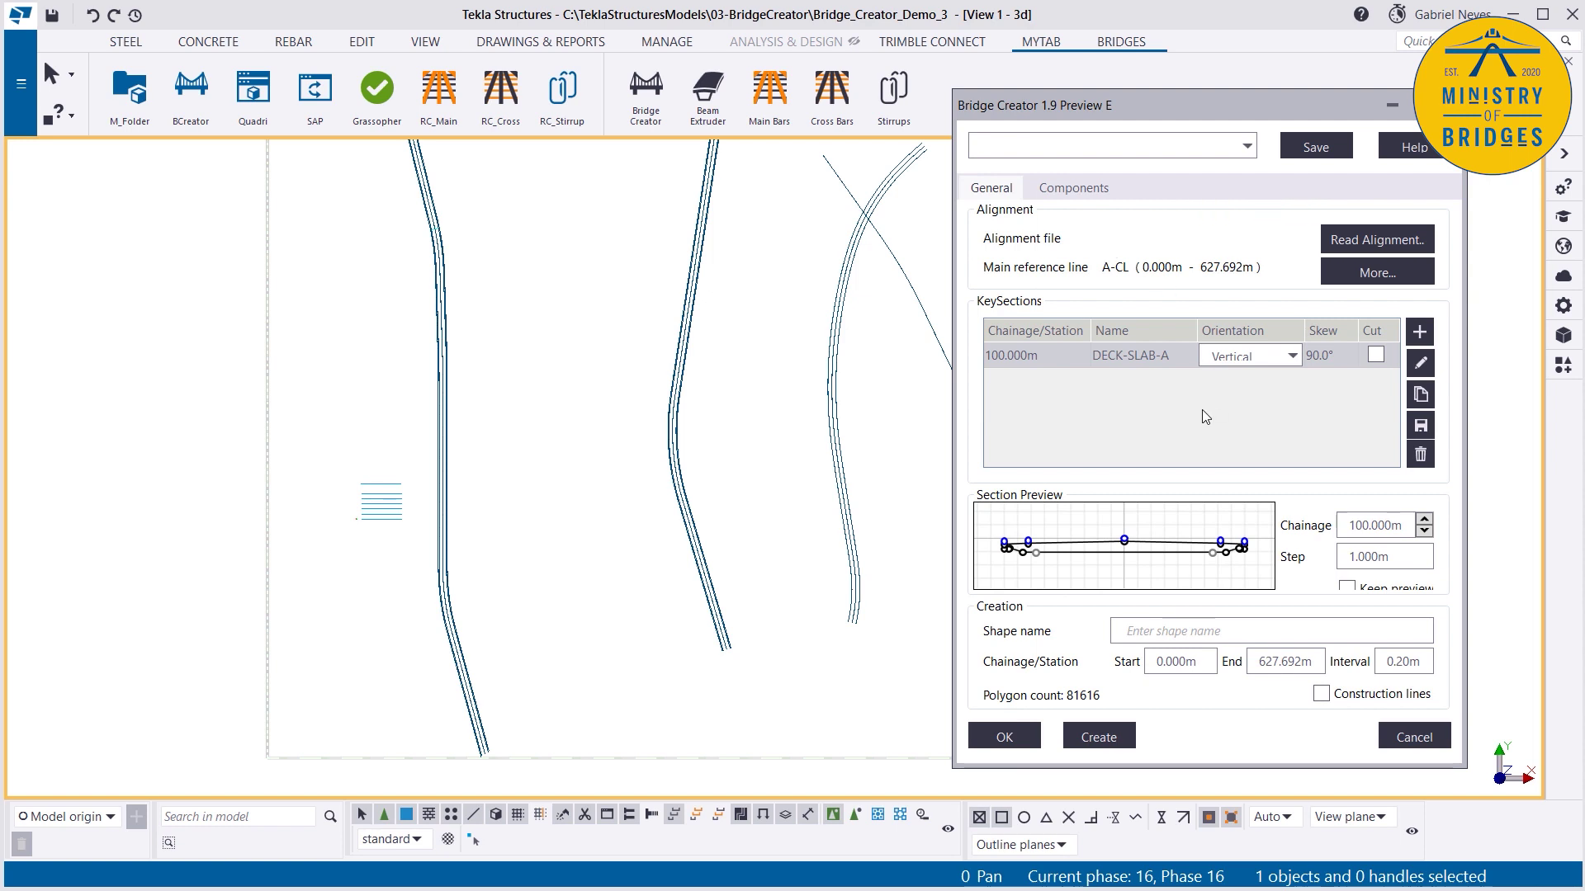
# Step: Delete the DECK-SLAB-A key section and preview the Empty and Sample sections in the cross-section library
pyautogui.click(1420, 454)
pyautogui.click(1418, 335)
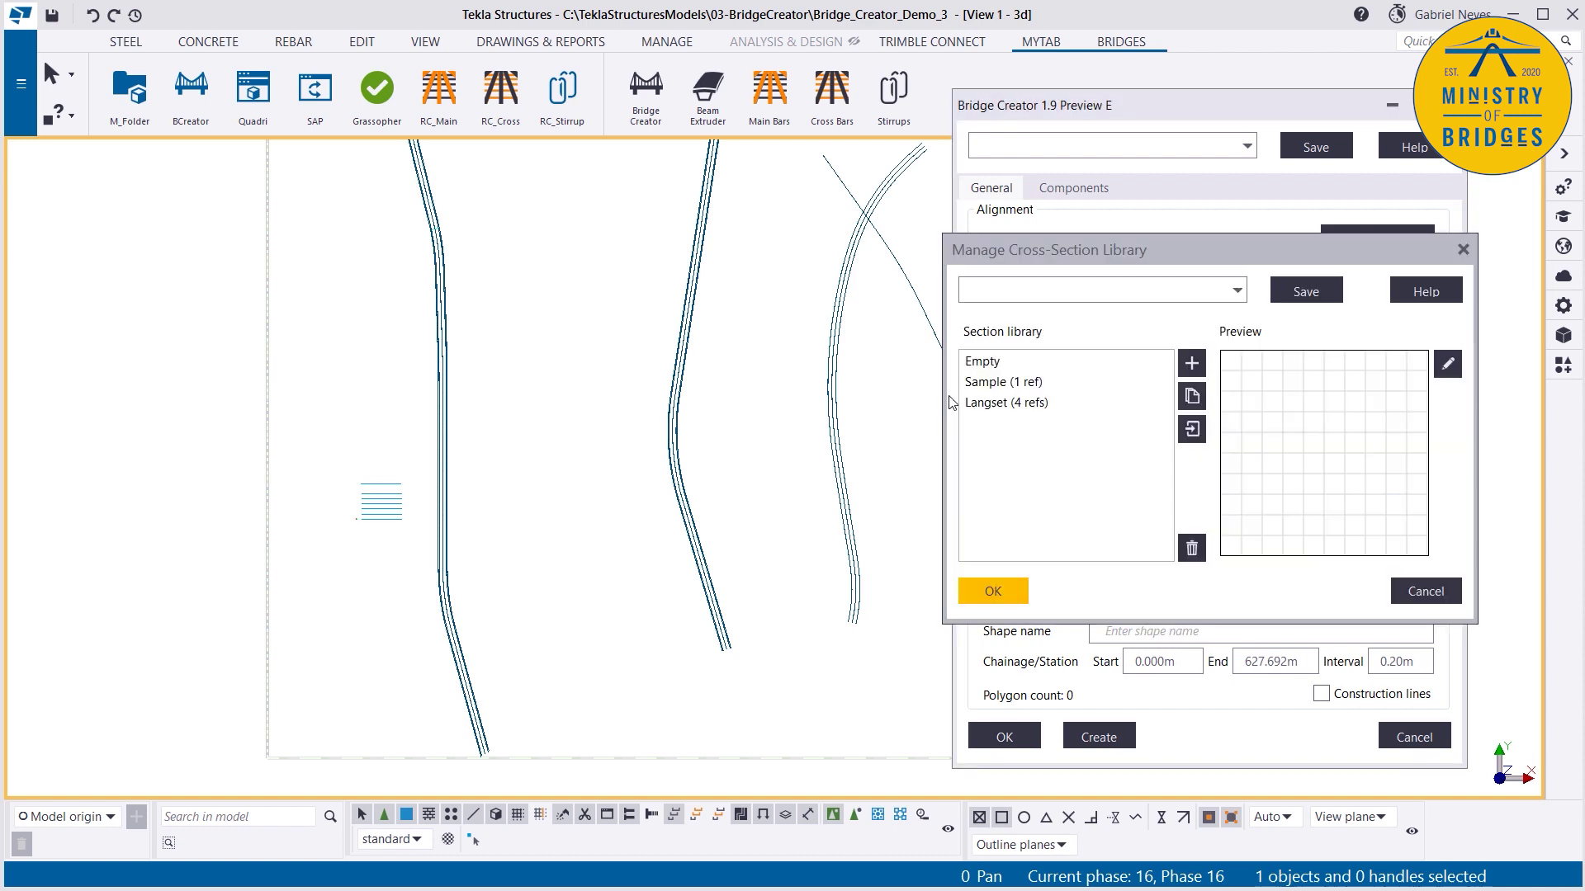
pyautogui.click(1006, 363)
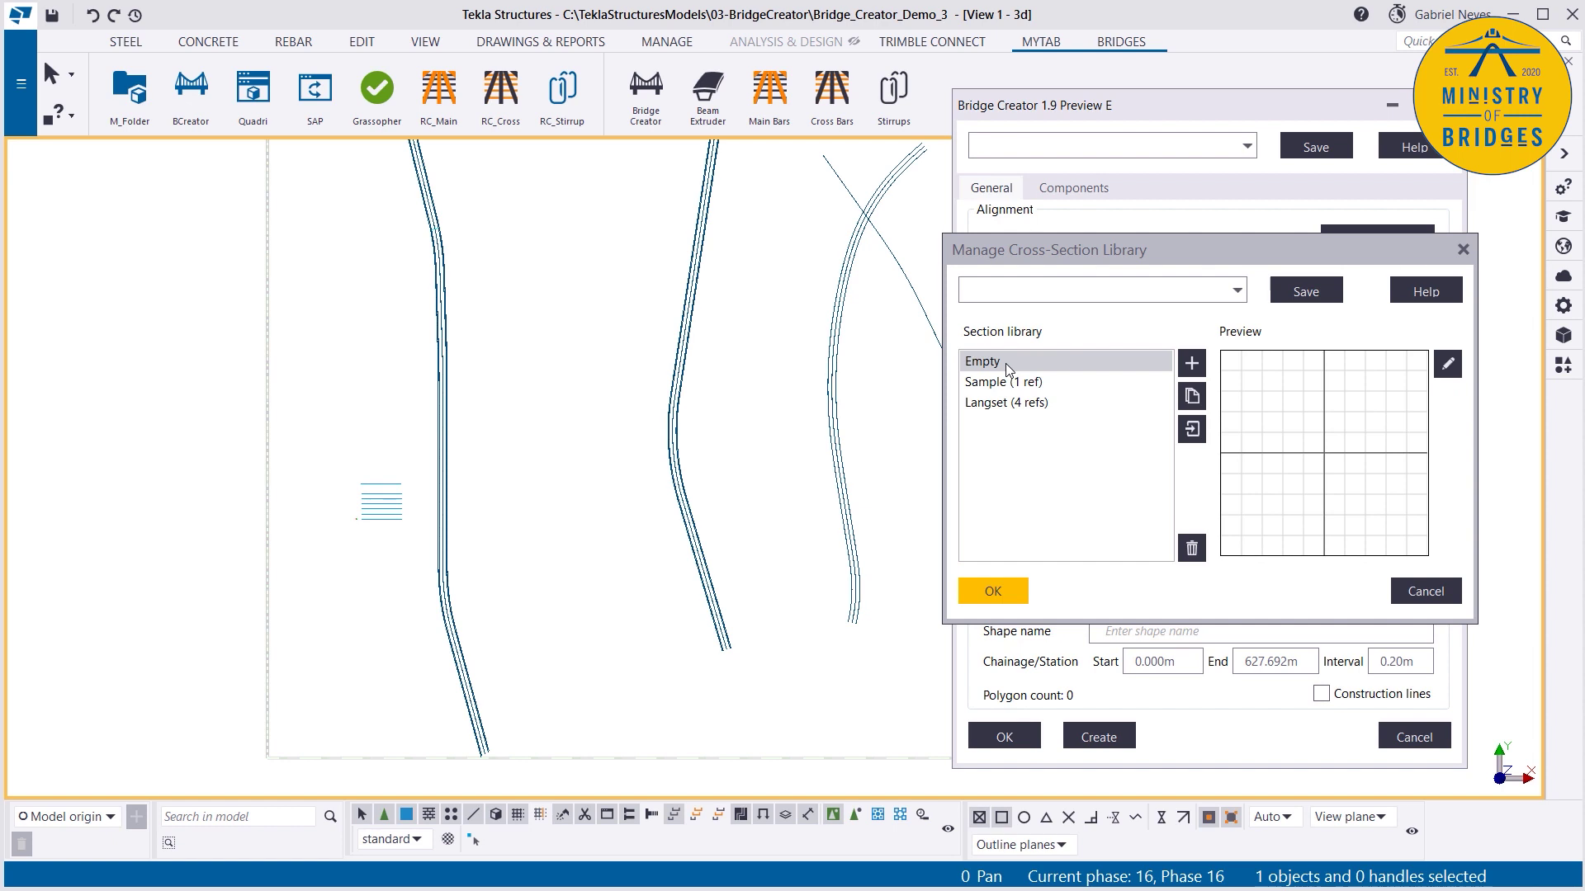
pyautogui.click(1012, 383)
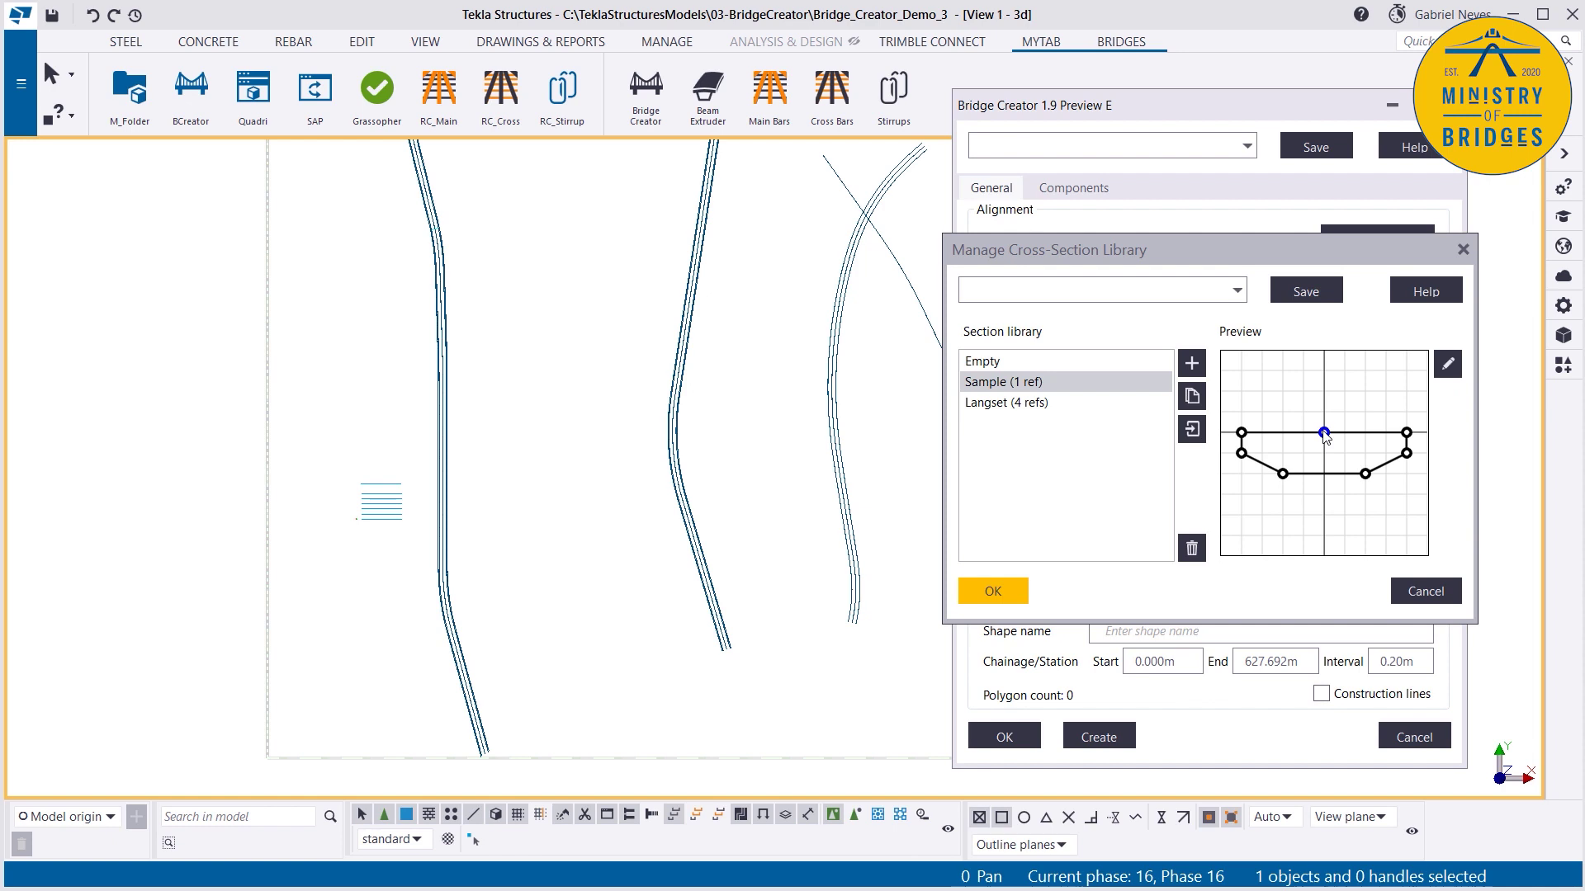
# Step: Load the CALTRANS section library, preview sections such as CAL-TYPE5R-S and leave the library without adding one
pyautogui.click(1111, 290)
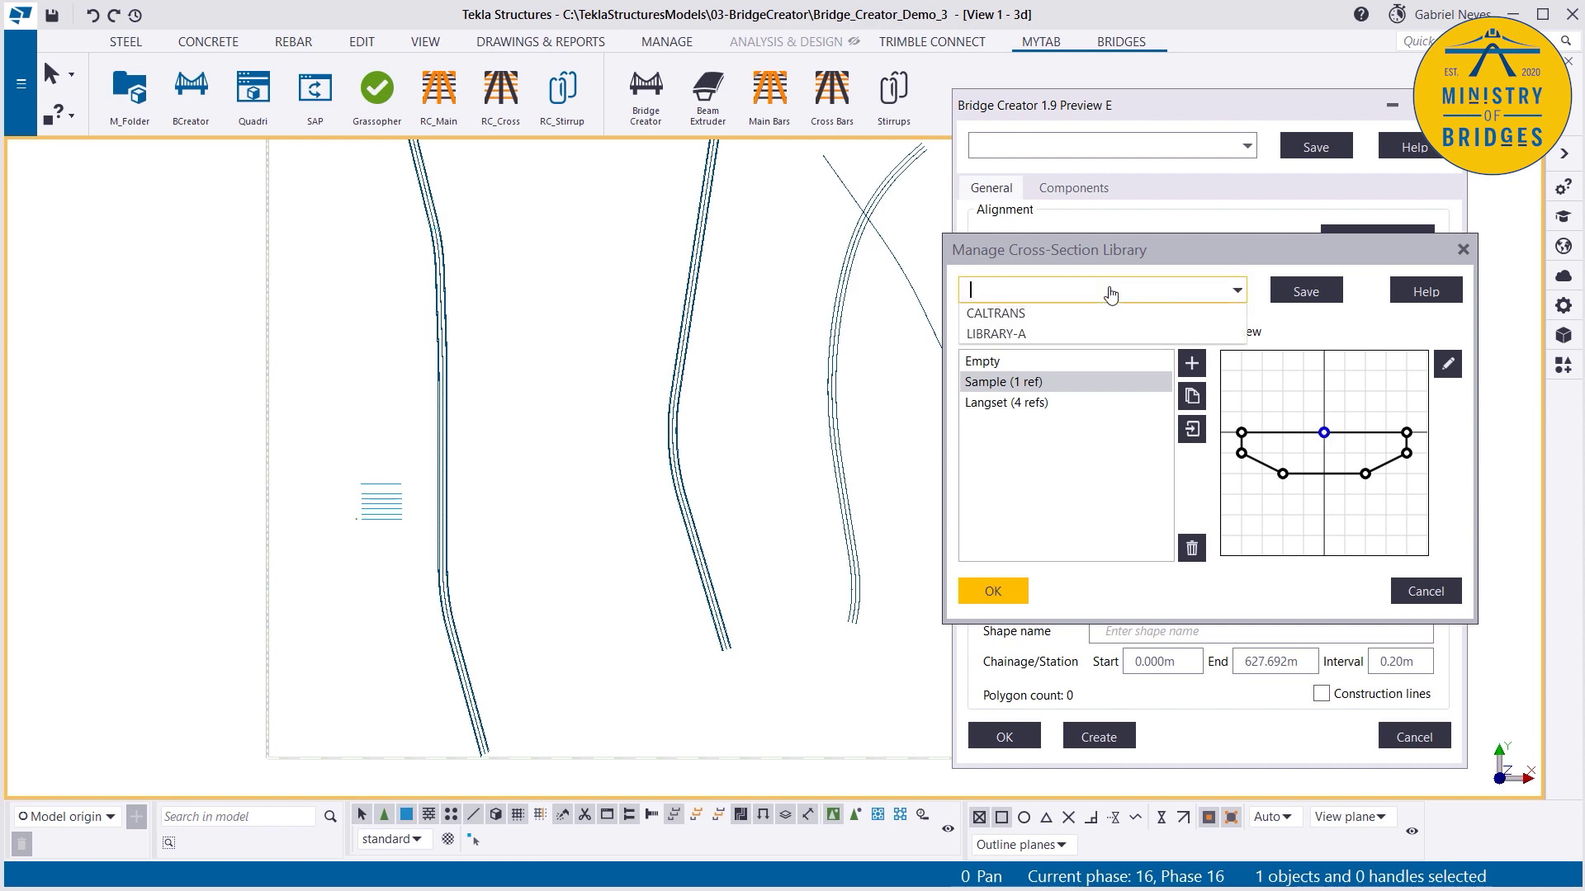
pyautogui.click(1081, 314)
pyautogui.click(1044, 495)
pyautogui.scroll(-3, 1043, 495)
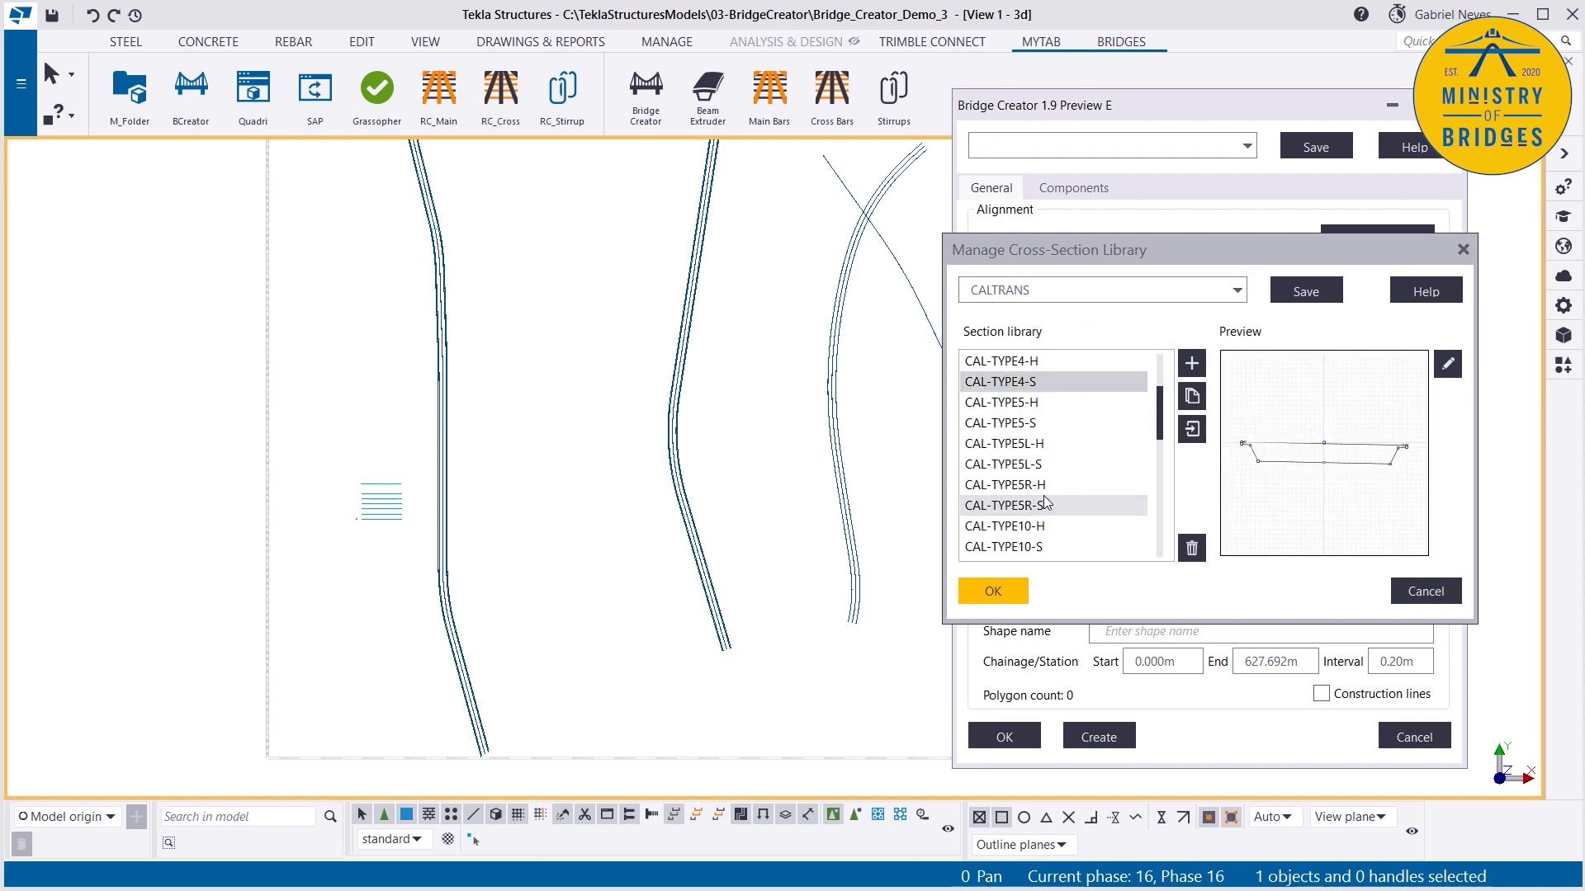
pyautogui.click(1031, 469)
pyautogui.click(1016, 507)
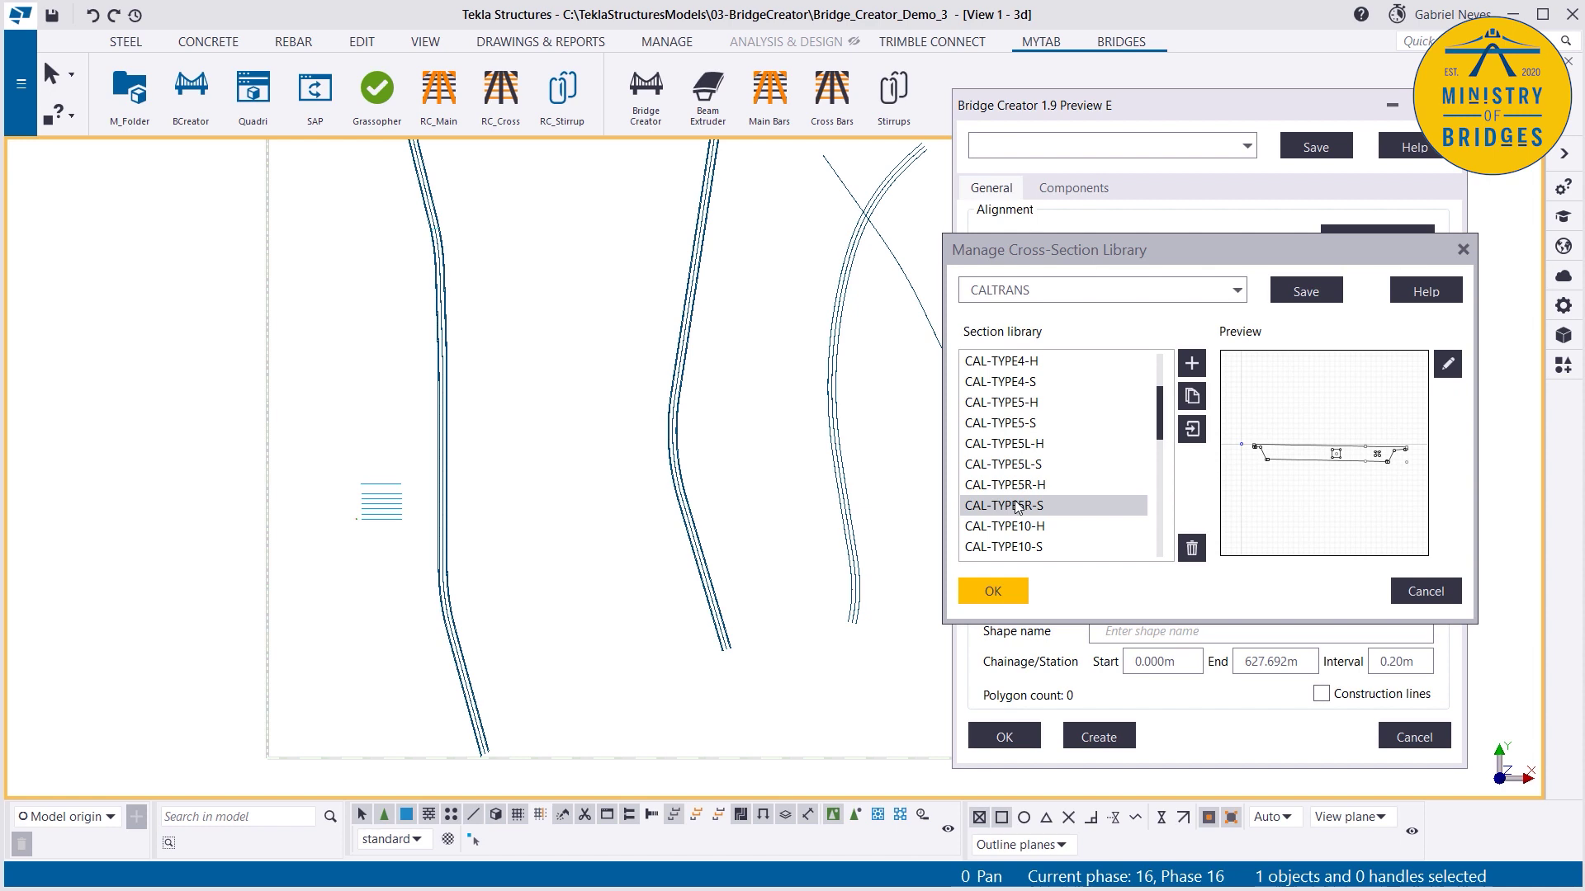
pyautogui.click(1421, 592)
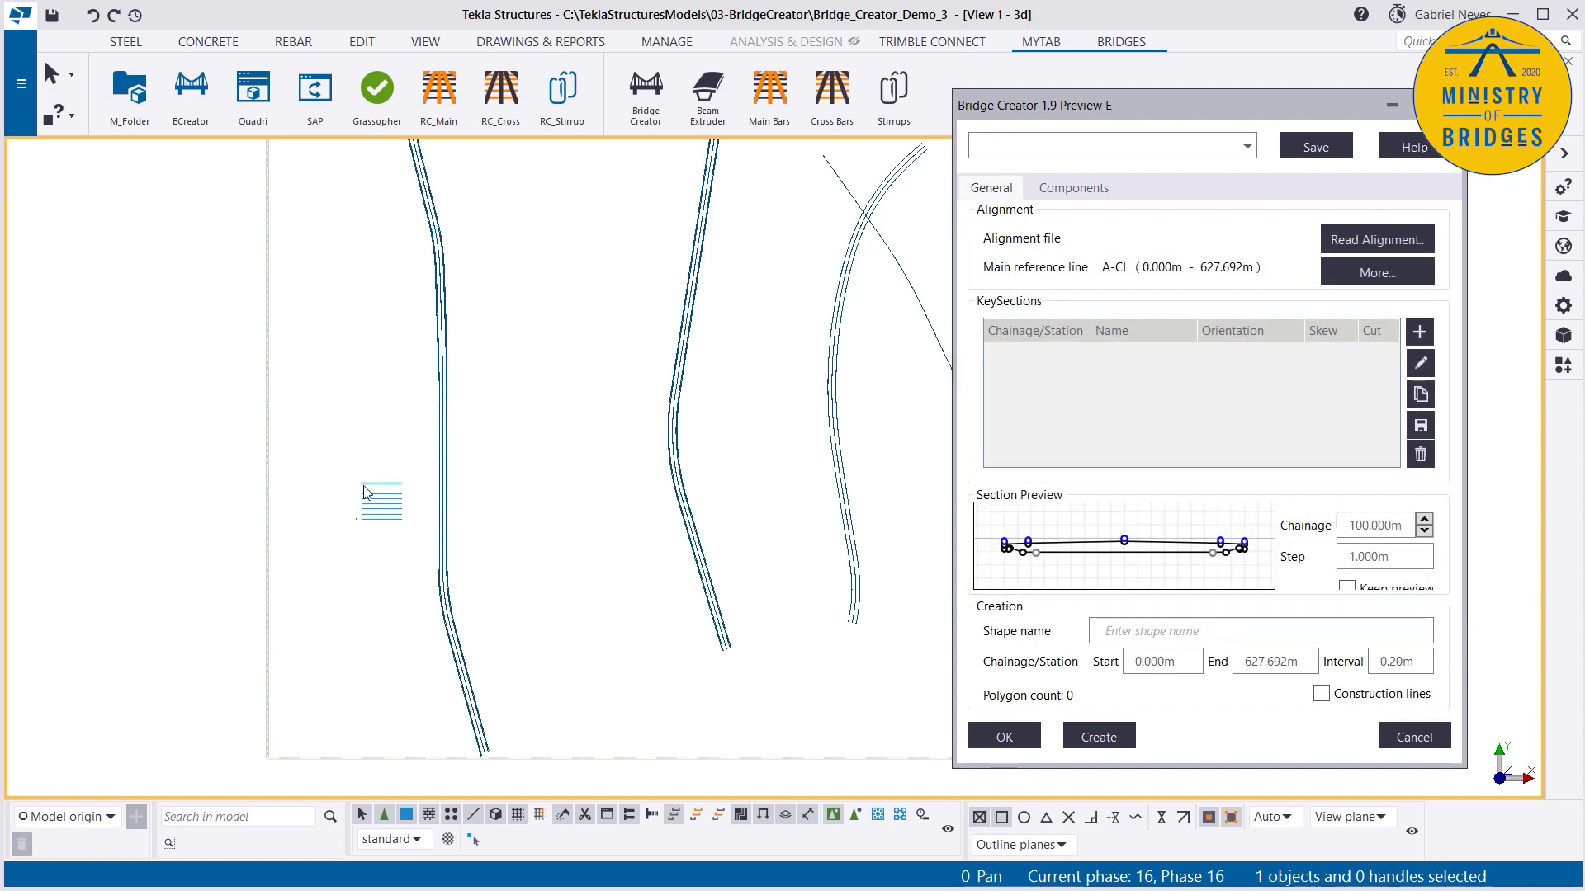
# Step: Examine the group of short parallel alignment lines near the model origin from several angles and look at the alignment import options
pyautogui.scroll(1, 462, 405)
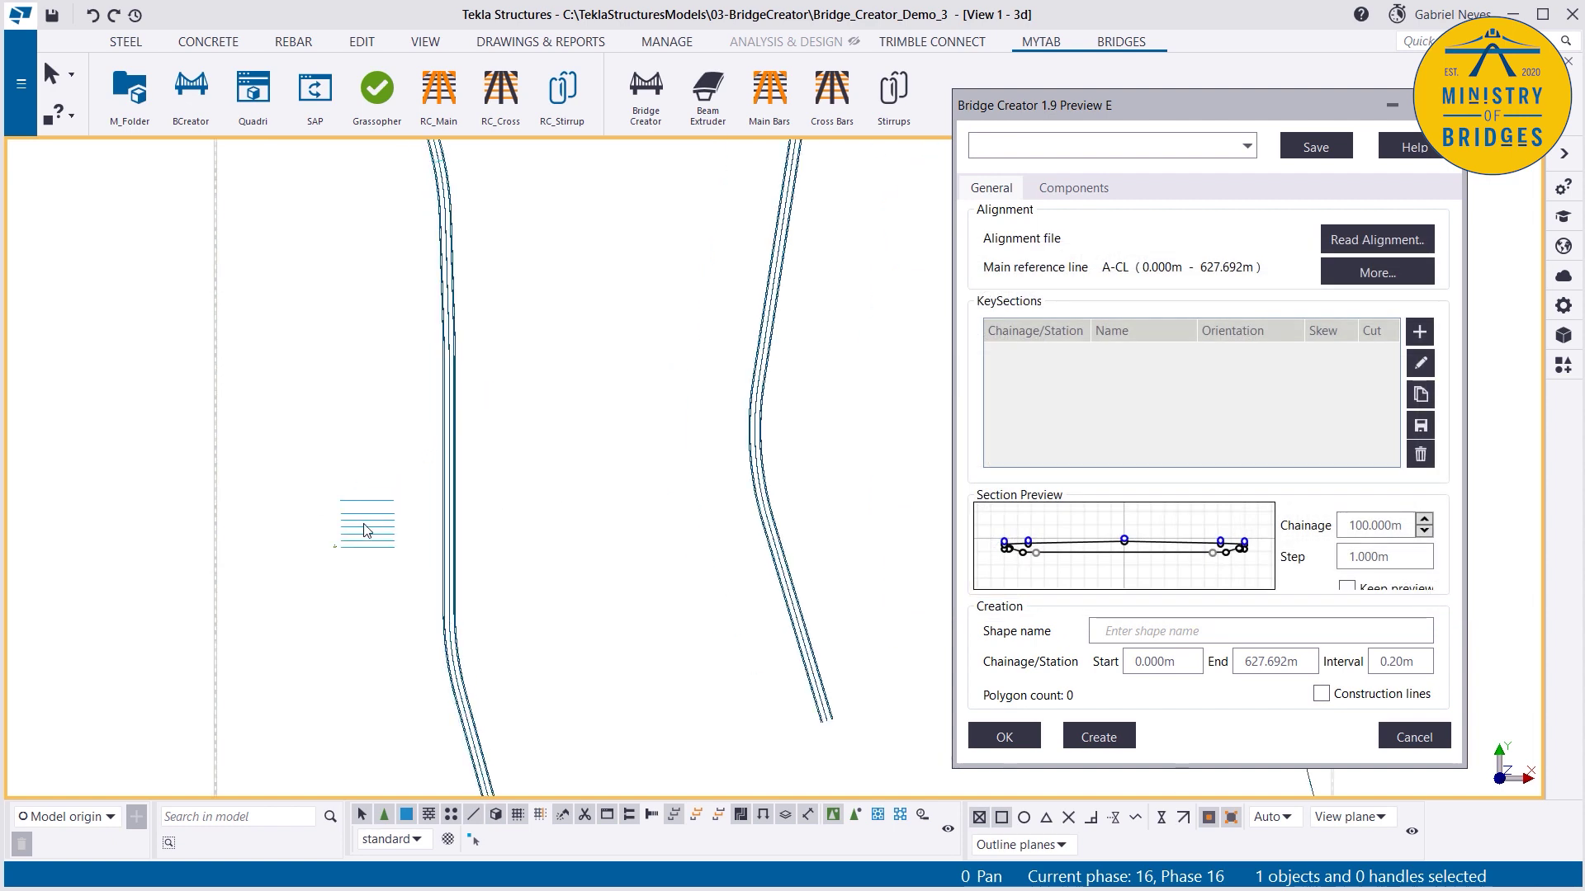
pyautogui.scroll(2, 357, 531)
pyautogui.scroll(5, 347, 529)
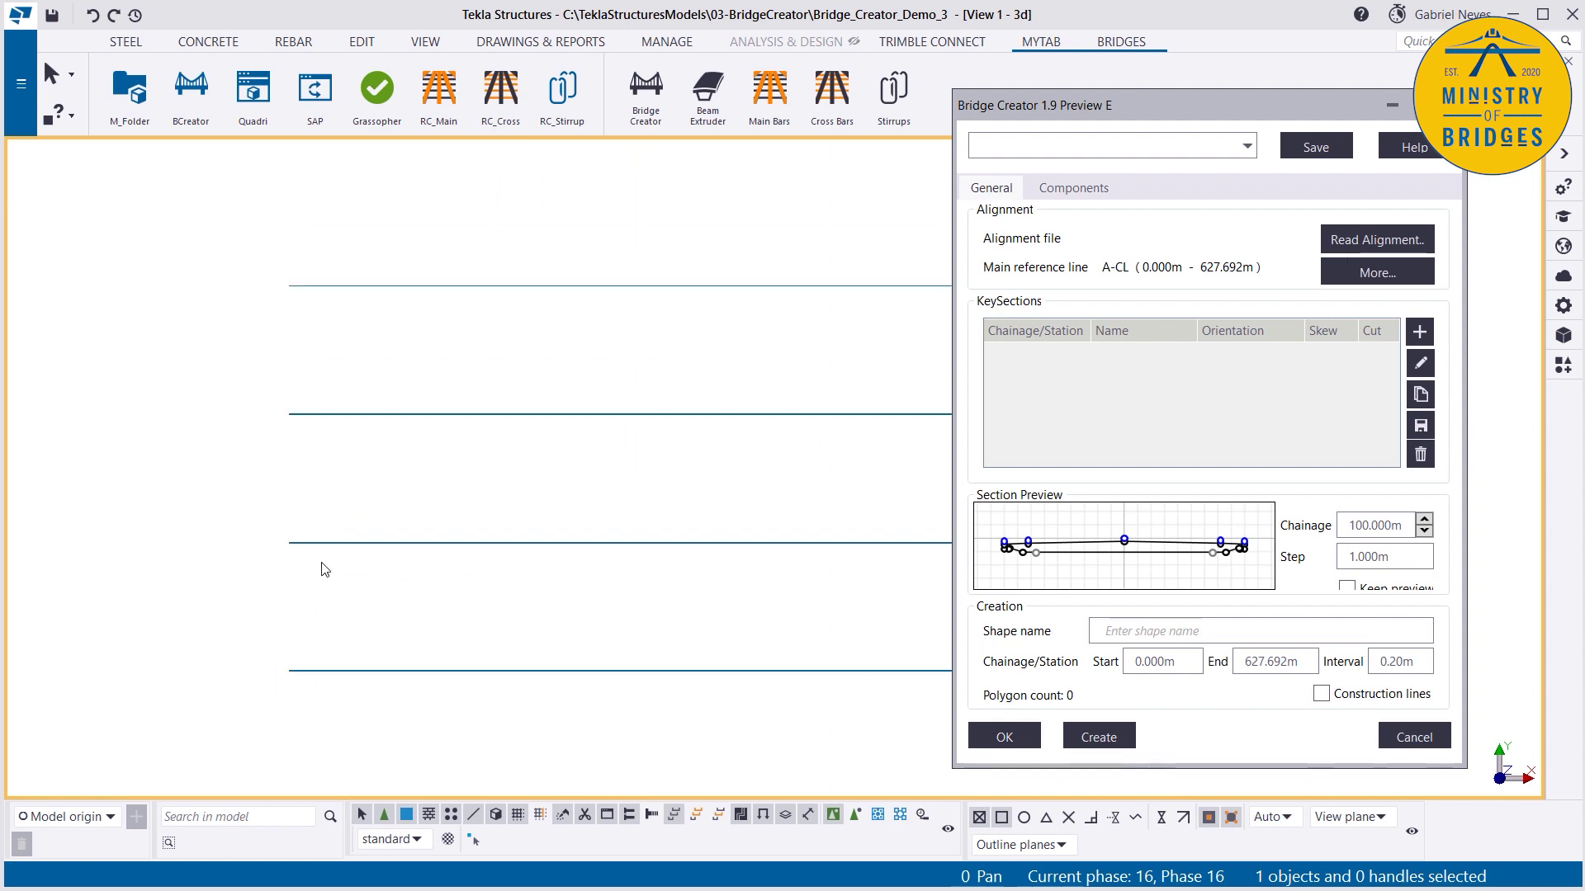
pyautogui.moveTo(312, 542)
pyautogui.keyDown('ctrl'); pyautogui.mouseDown(button='middle')
pyautogui.moveTo(421, 478)
pyautogui.moveTo(449, 329)
pyautogui.moveTo(422, 618)
pyautogui.mouseUp(button='middle'); pyautogui.keyUp('ctrl')
pyautogui.scroll(4, 417, 631)
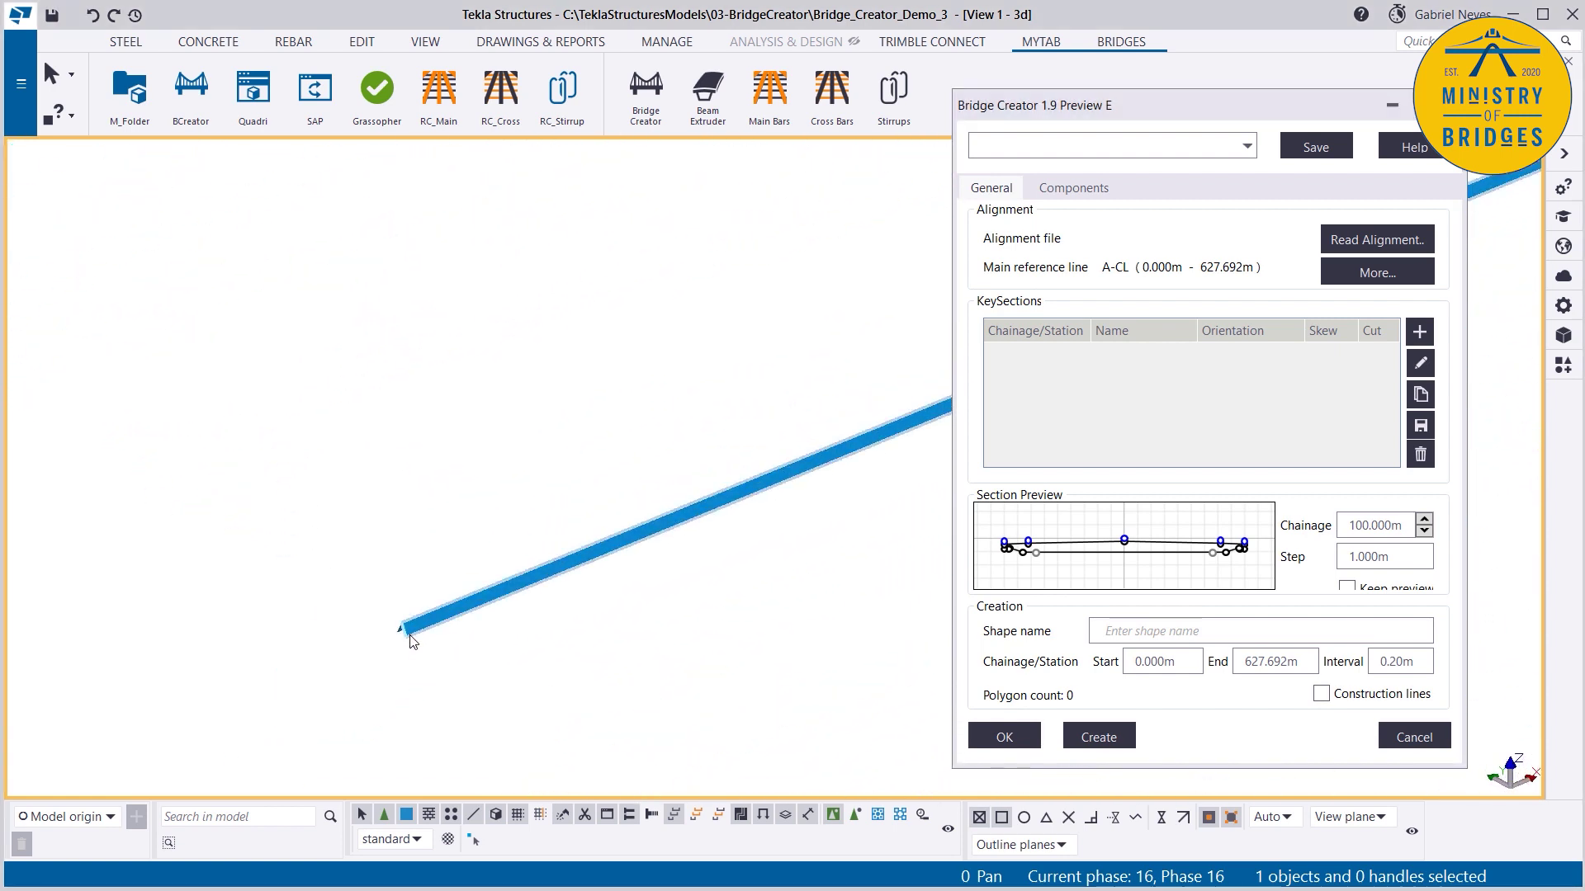
pyautogui.scroll(-2, 412, 626)
pyautogui.scroll(-4, 413, 627)
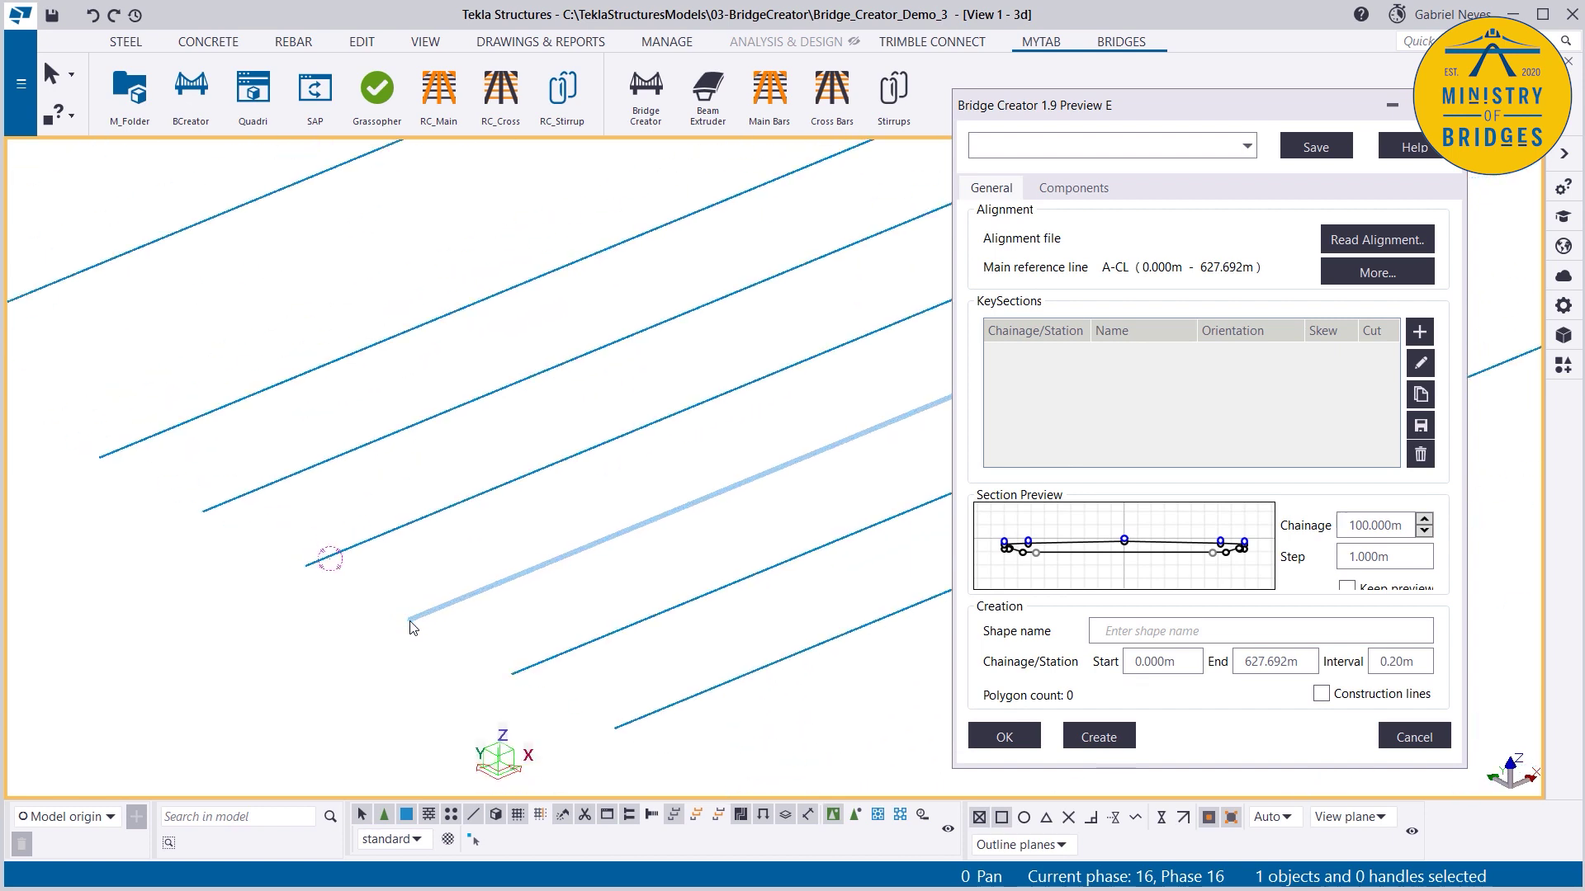
pyautogui.click(1375, 273)
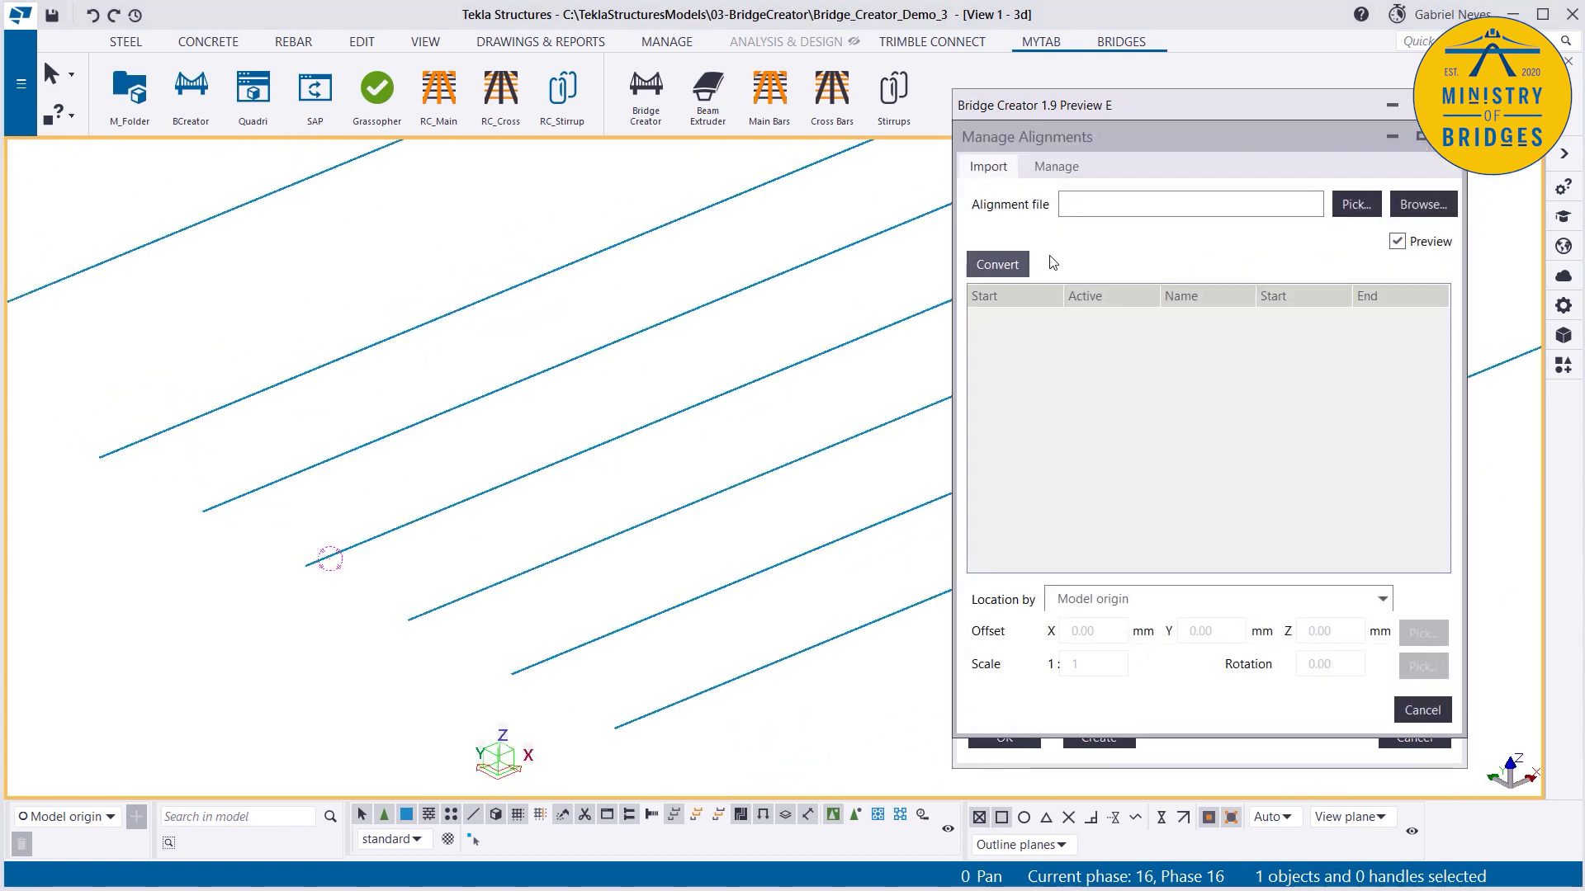
pyautogui.press('Escape')
pyautogui.scroll(-1, 522, 533)
pyautogui.scroll(-6, 516, 534)
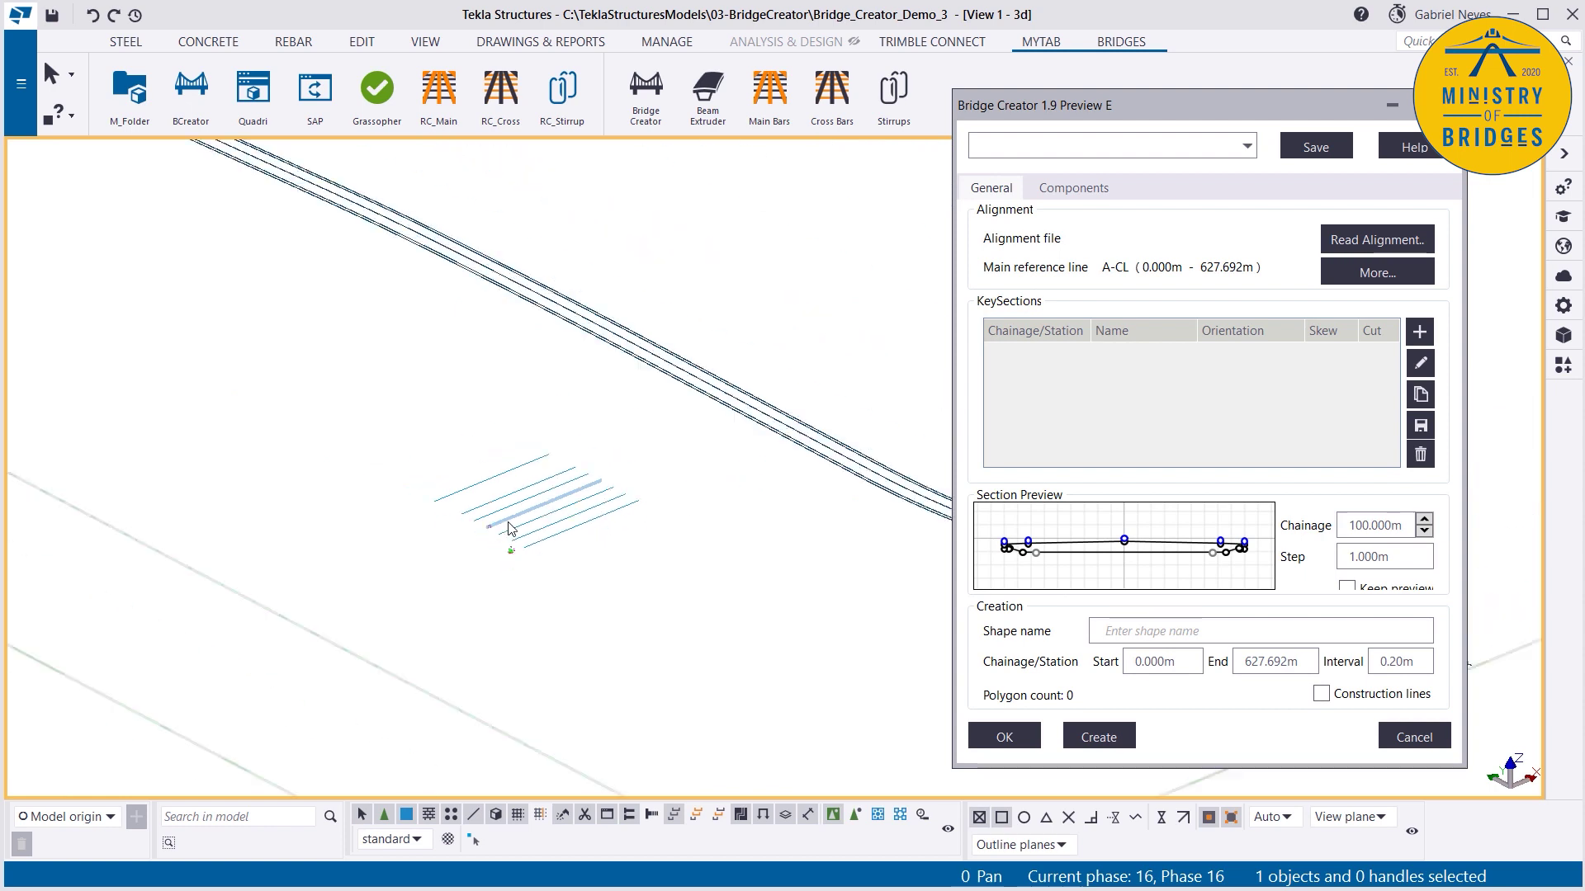
pyautogui.scroll(2, 555, 506)
pyautogui.moveTo(556, 506)
pyautogui.keyDown('ctrl'); pyautogui.mouseDown(button='middle')
pyautogui.moveTo(449, 548)
pyautogui.moveTo(534, 495)
pyautogui.mouseUp(button='middle'); pyautogui.keyUp('ctrl')
pyautogui.scroll(4, 534, 495)
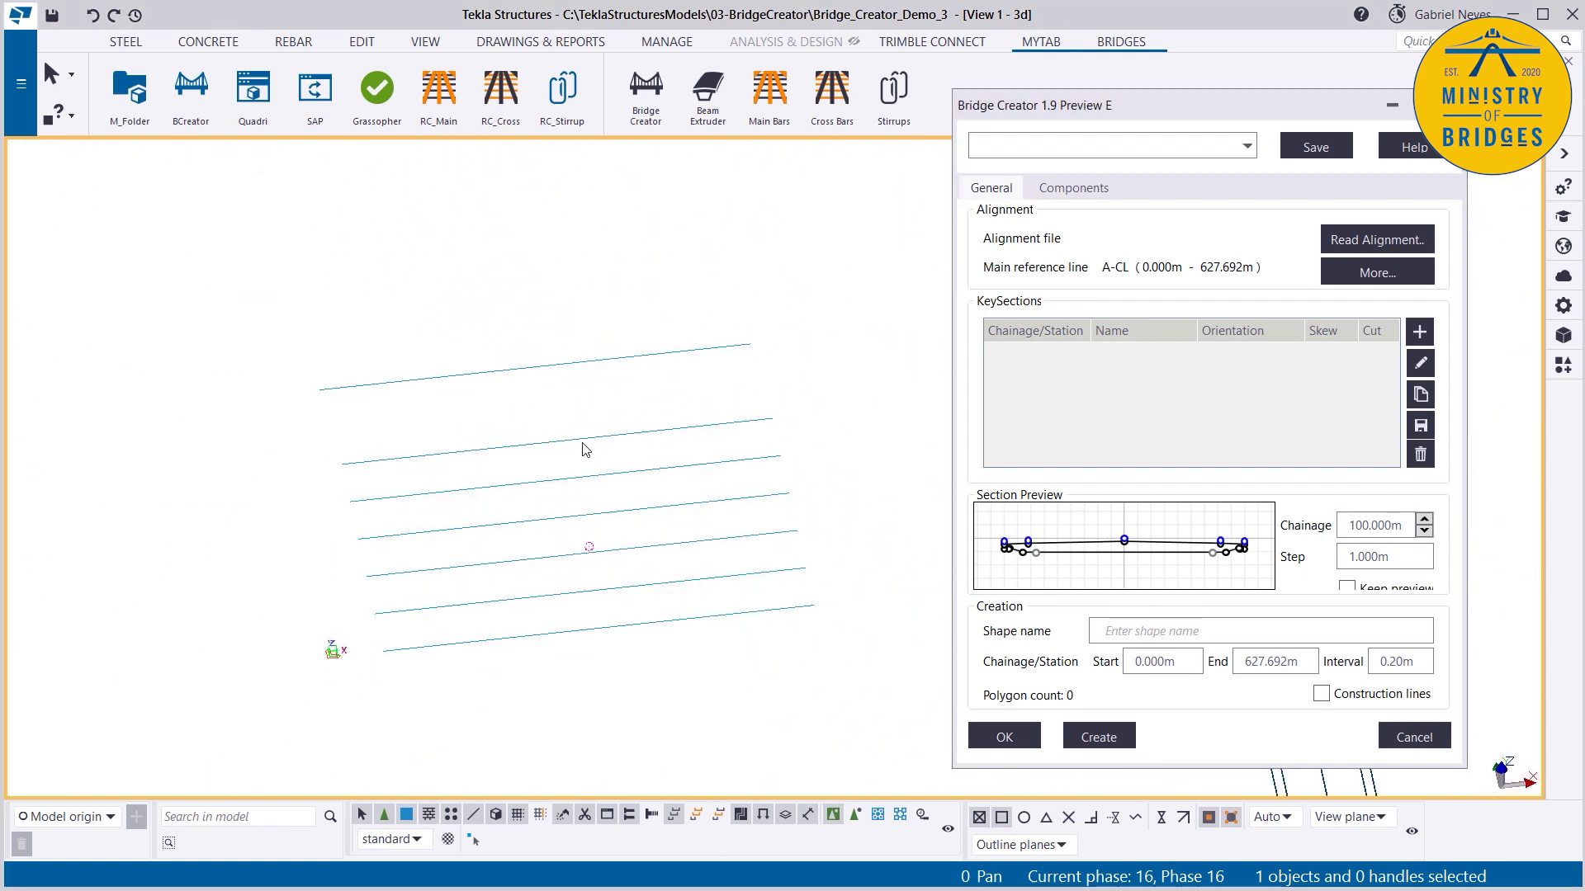
pyautogui.scroll(-4, 443, 528)
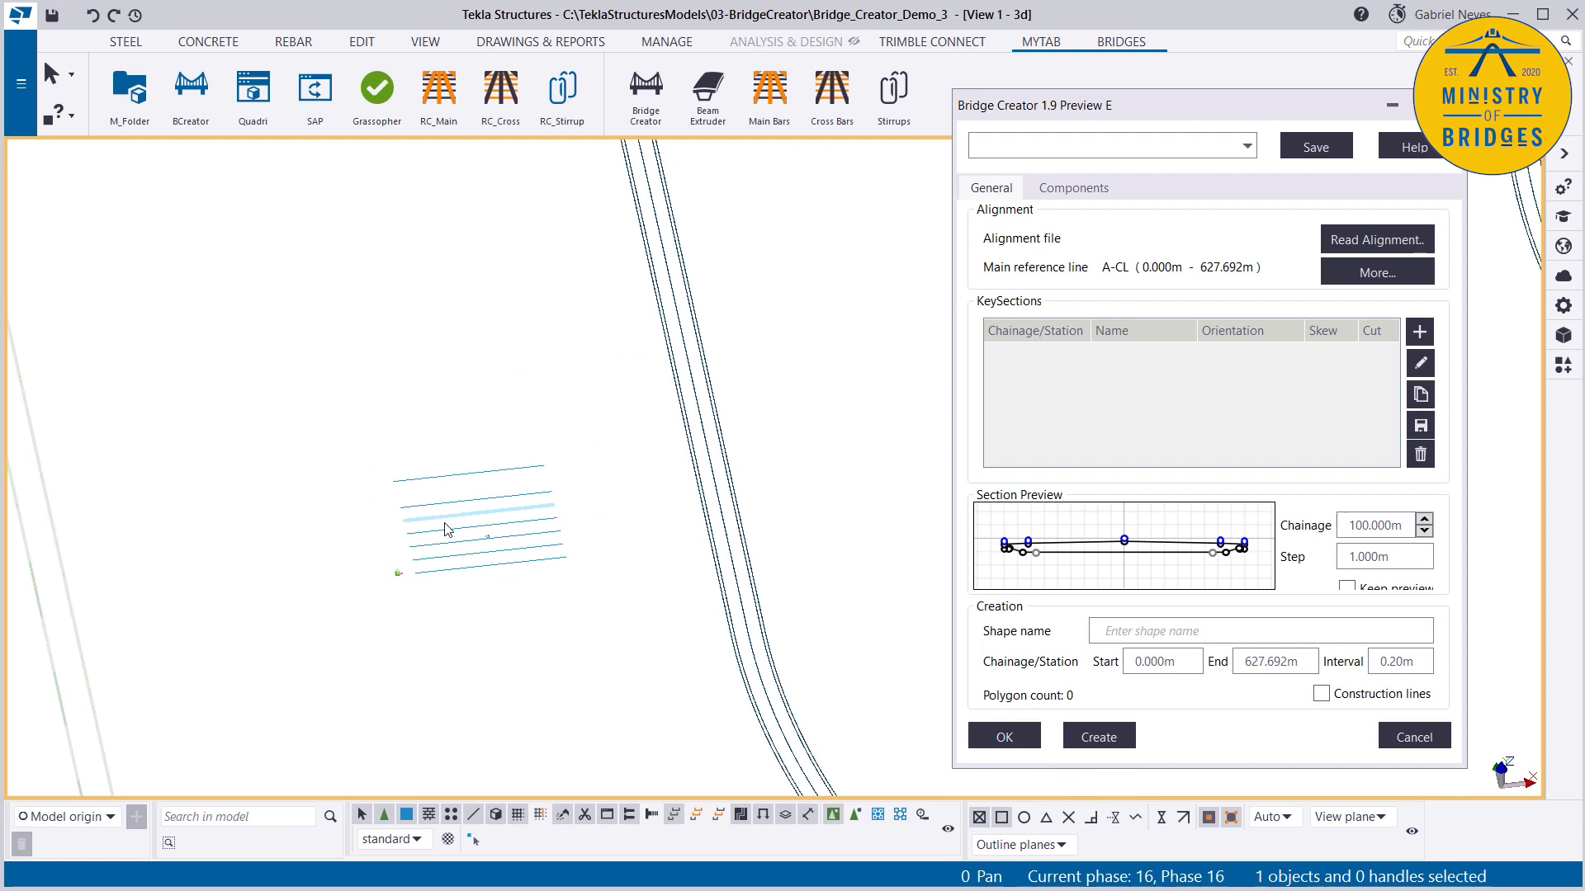
pyautogui.keyDown('ctrl'); pyautogui.moveTo(446, 529); pyautogui.dragTo(535, 481, button='middle'); pyautogui.keyUp('ctrl')
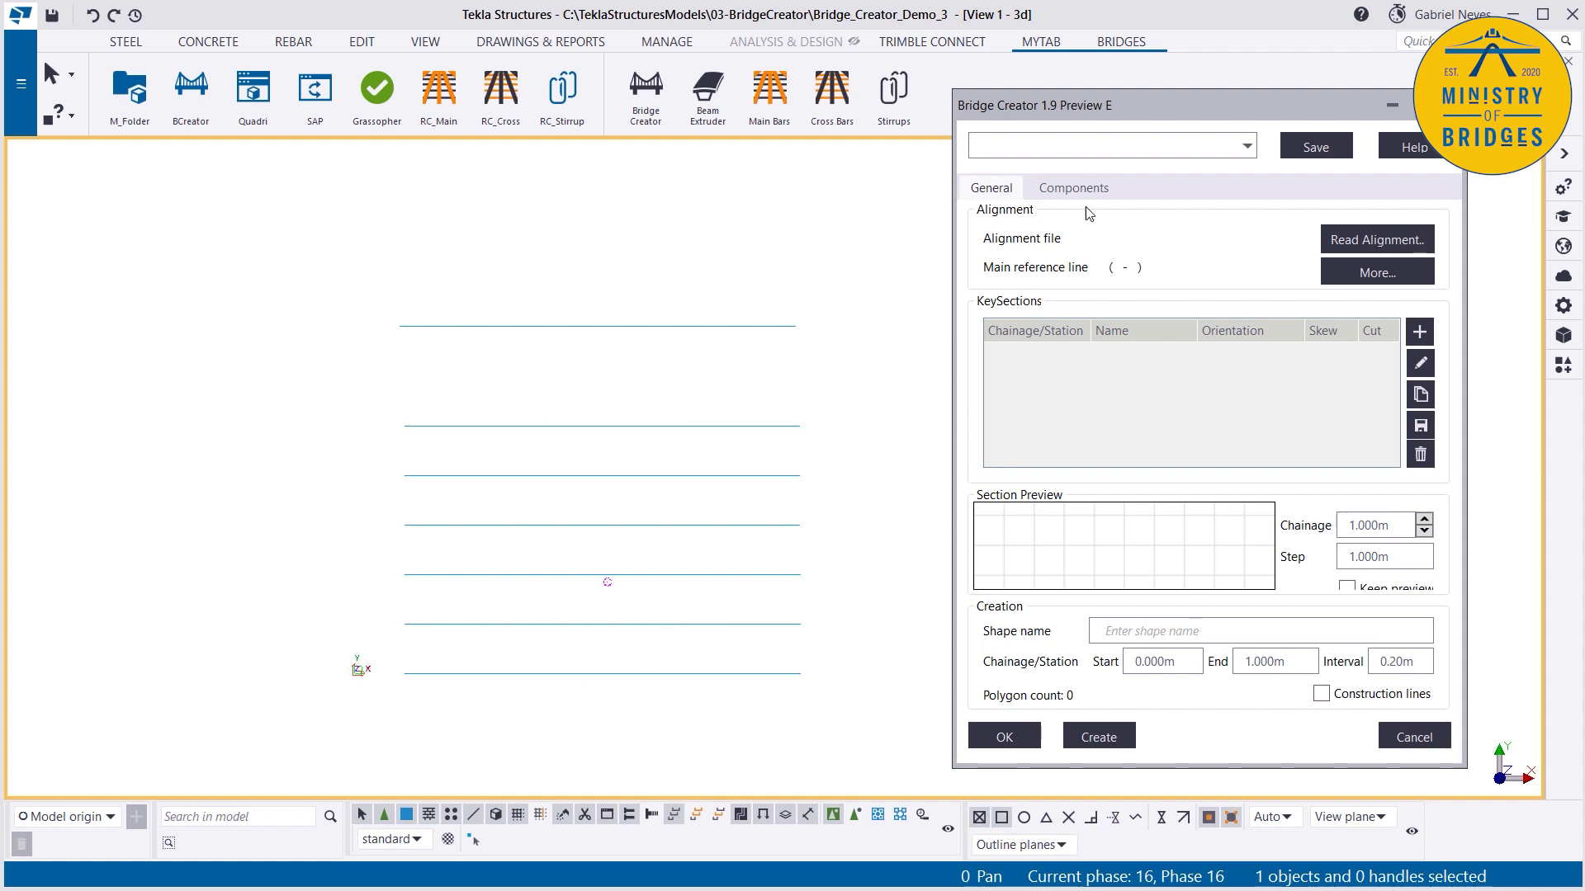
# Step: Load the saved Bridge Creator settings 01_CS_1
pyautogui.click(1050, 146)
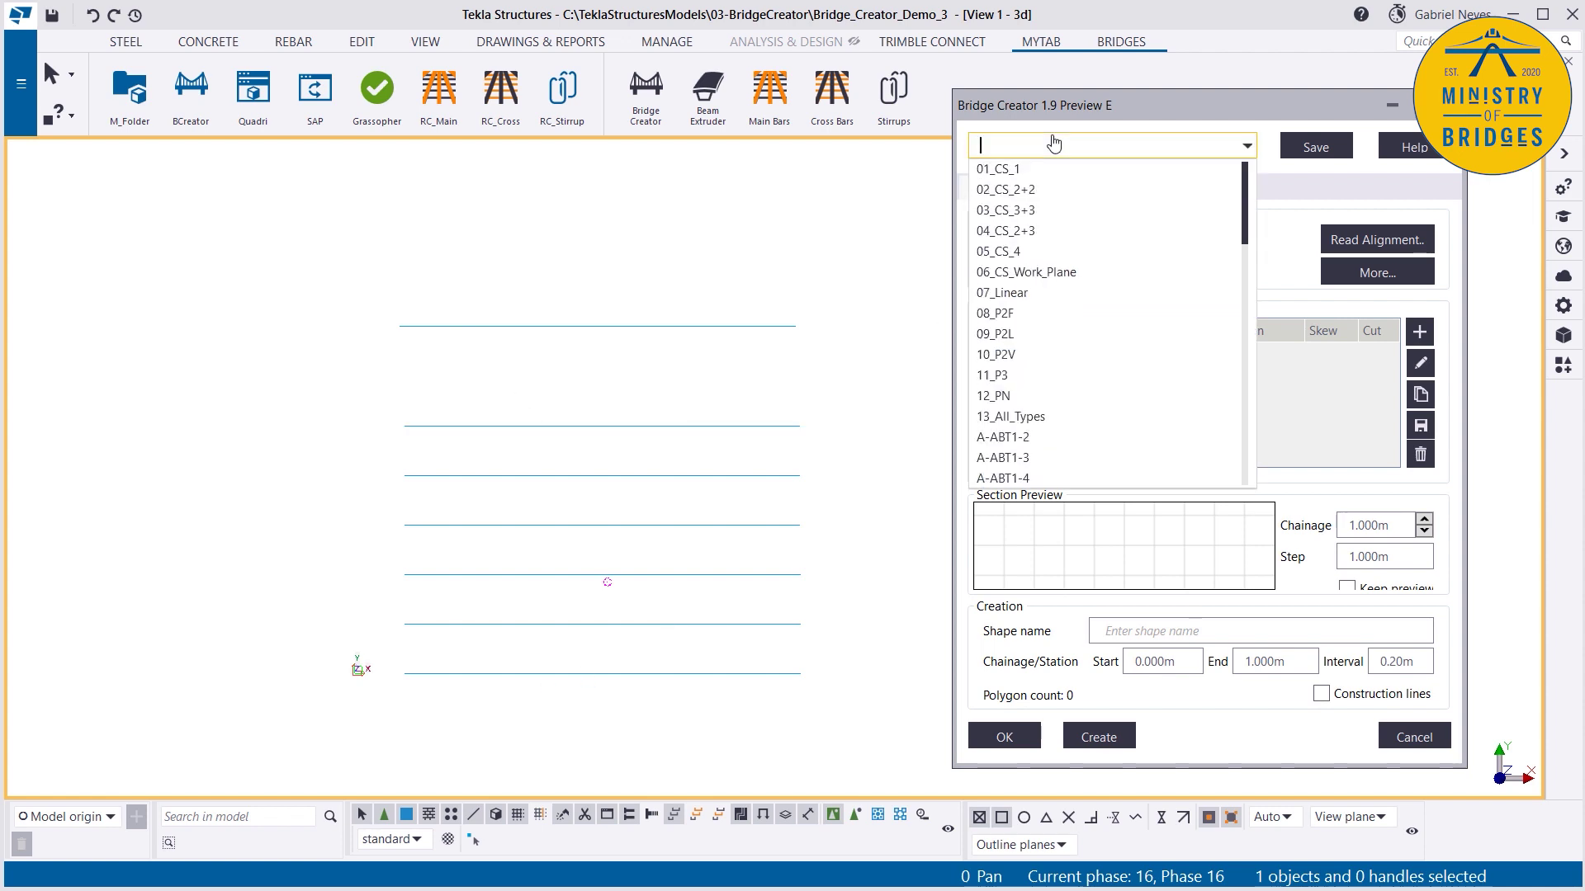
pyautogui.click(1046, 168)
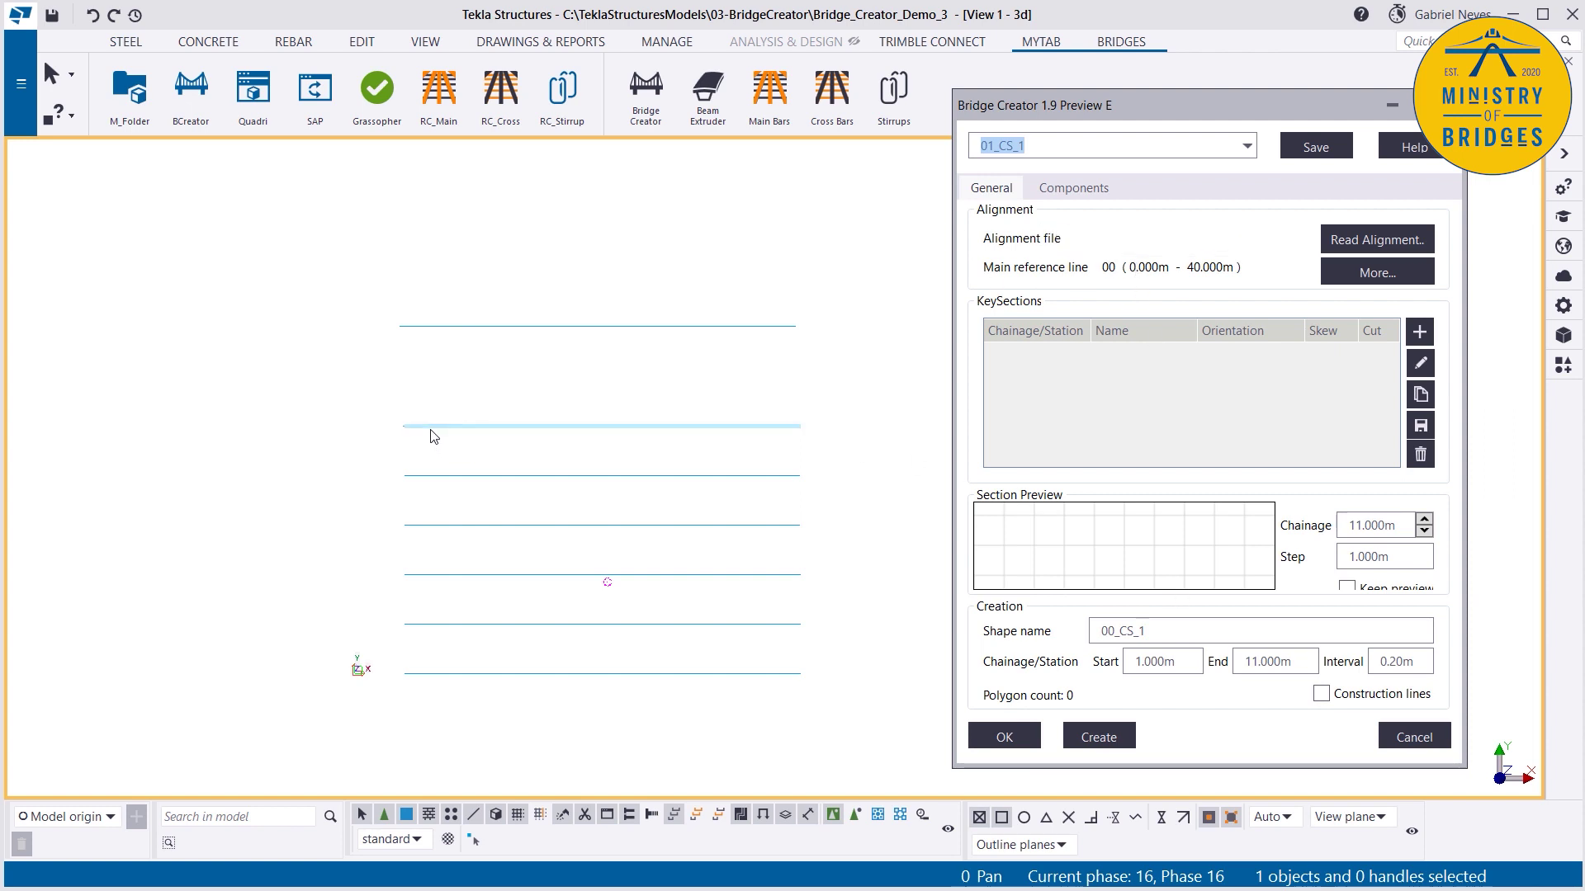
pyautogui.scroll(2, 530, 438)
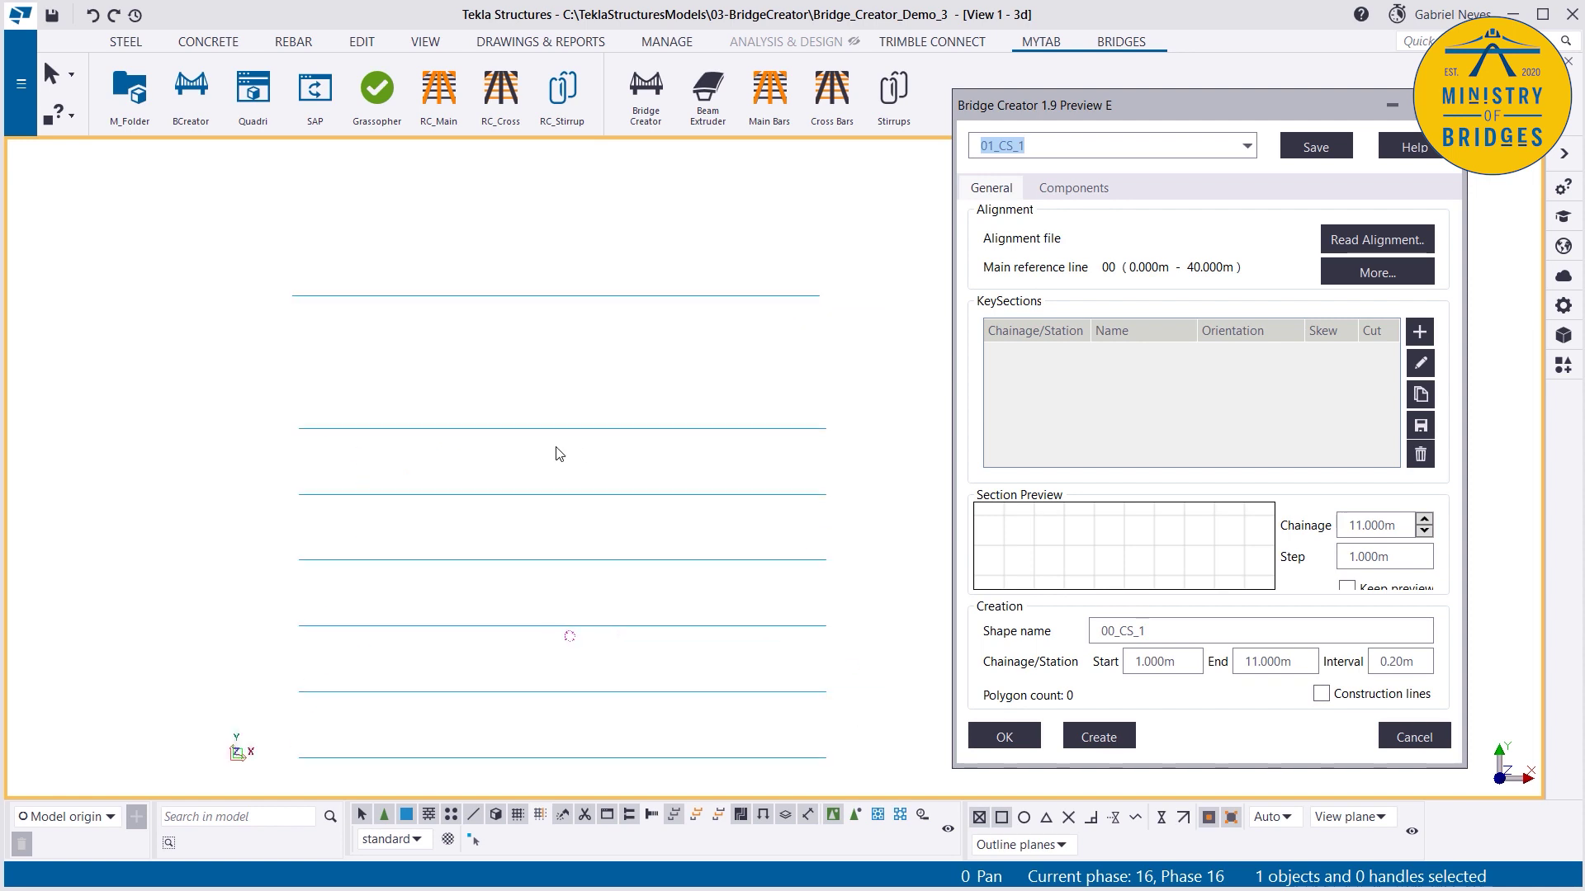
pyautogui.scroll(1, 531, 453)
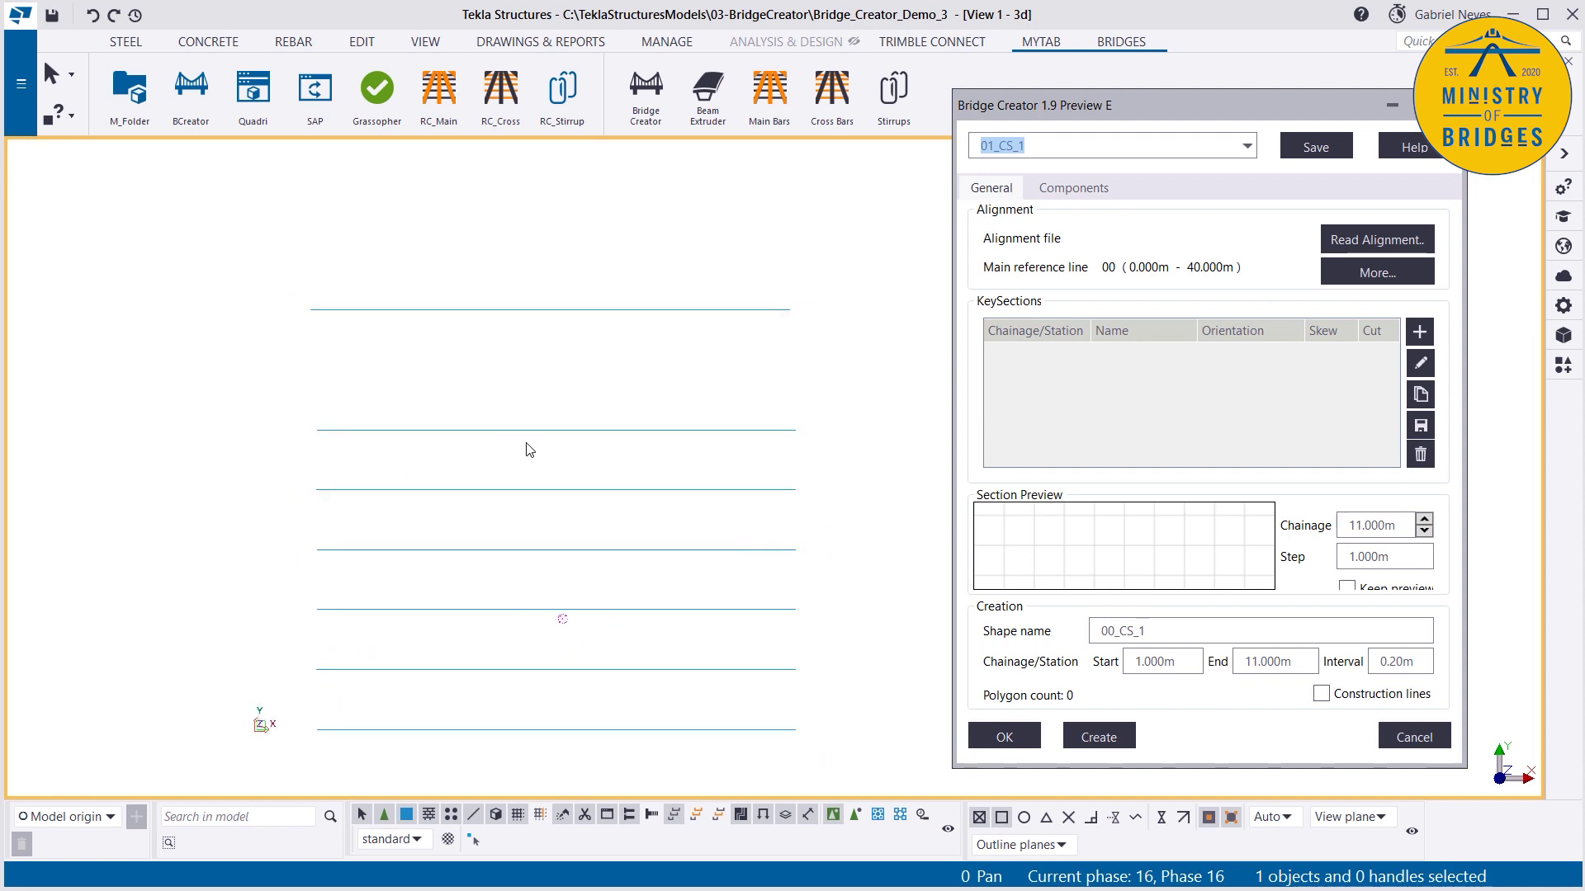
# Step: Add an Empty section from the cross-section library as a key section and set its chainage to 1 m
pyautogui.click(1419, 332)
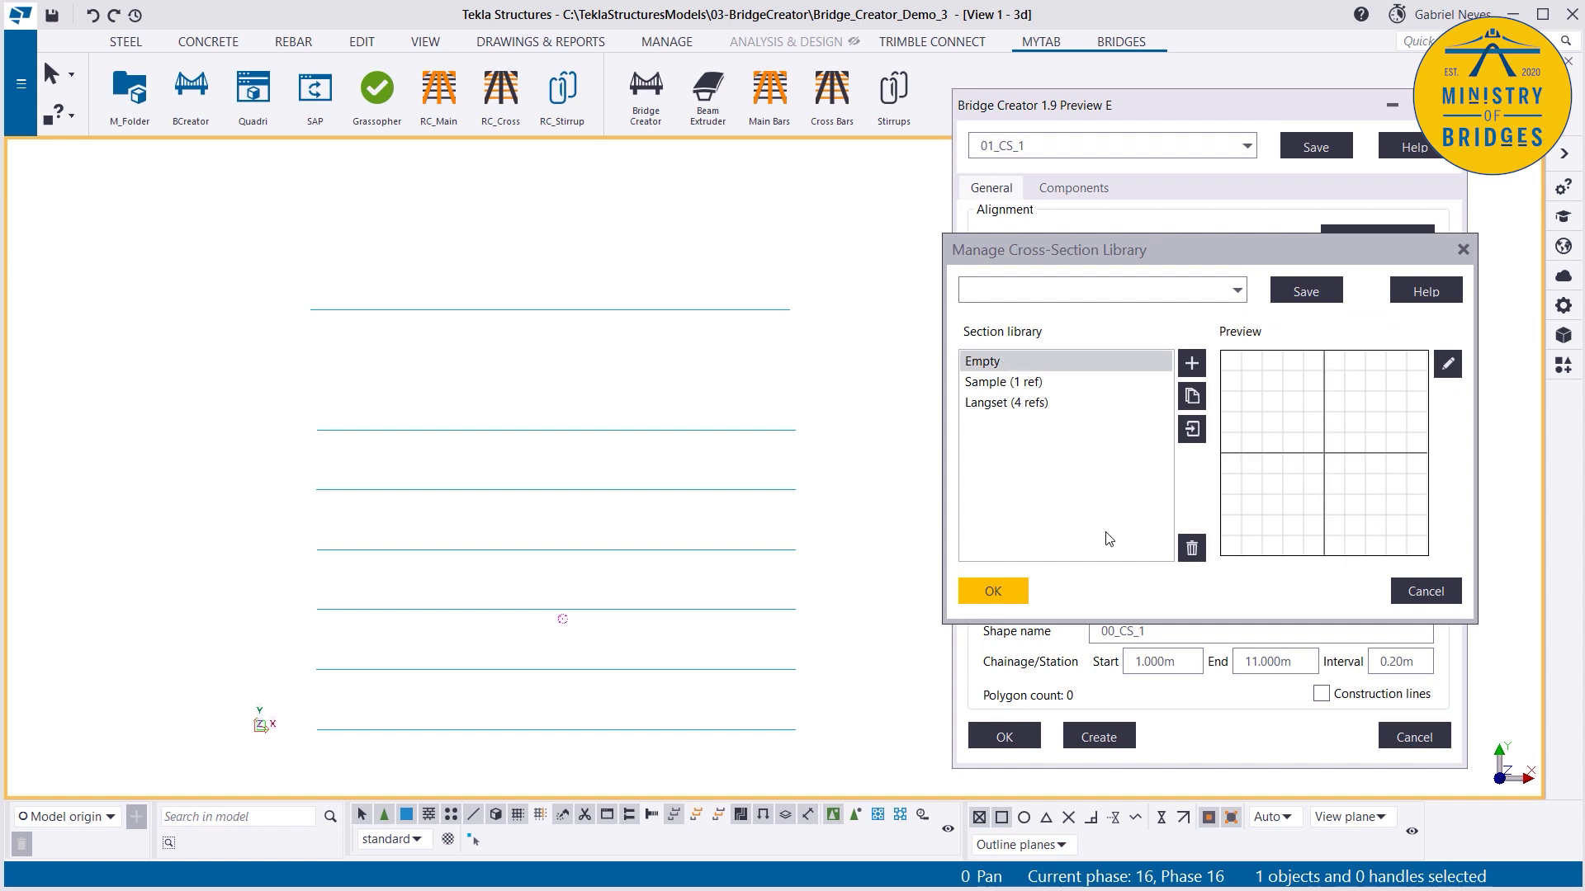
pyautogui.click(993, 591)
pyautogui.write('10')
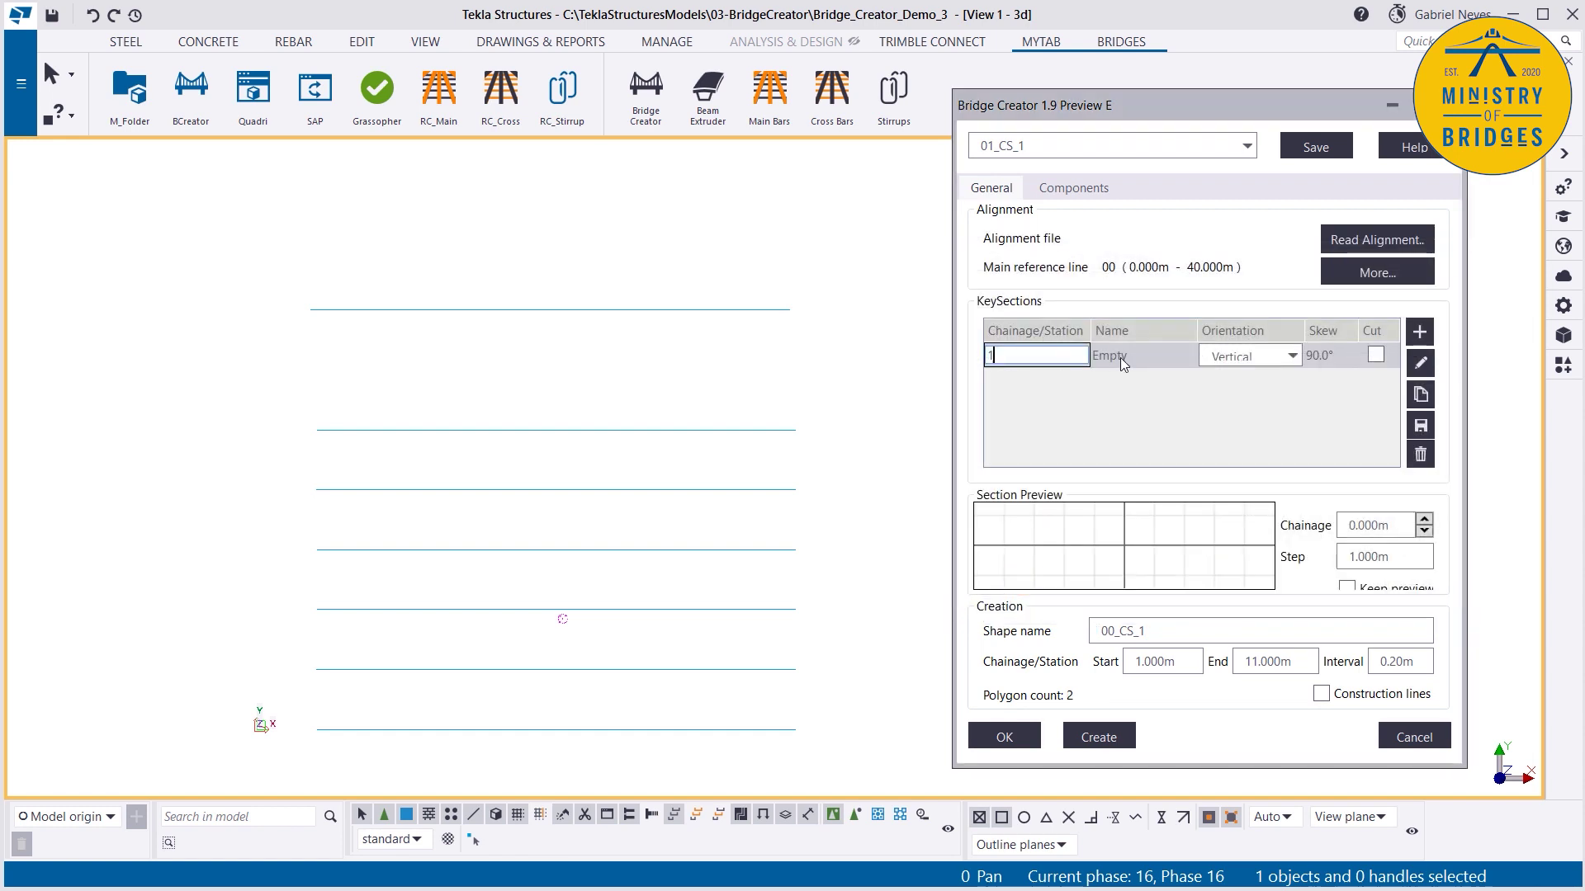
pyautogui.click(1121, 357)
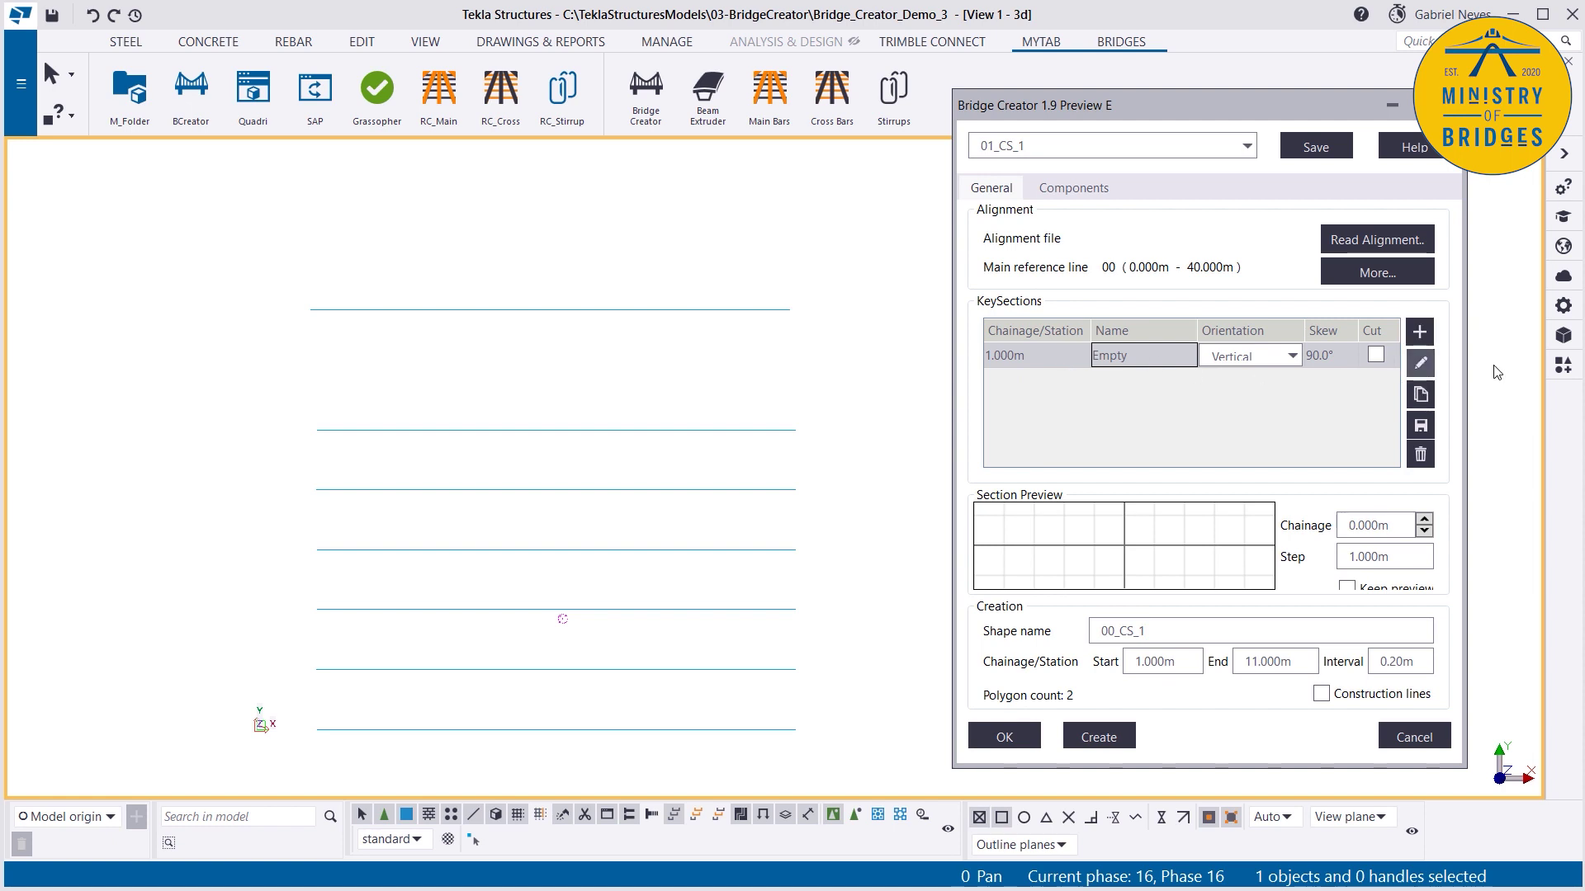
# Step: Duplicate the Empty key section and delete the copy
pyautogui.click(1423, 396)
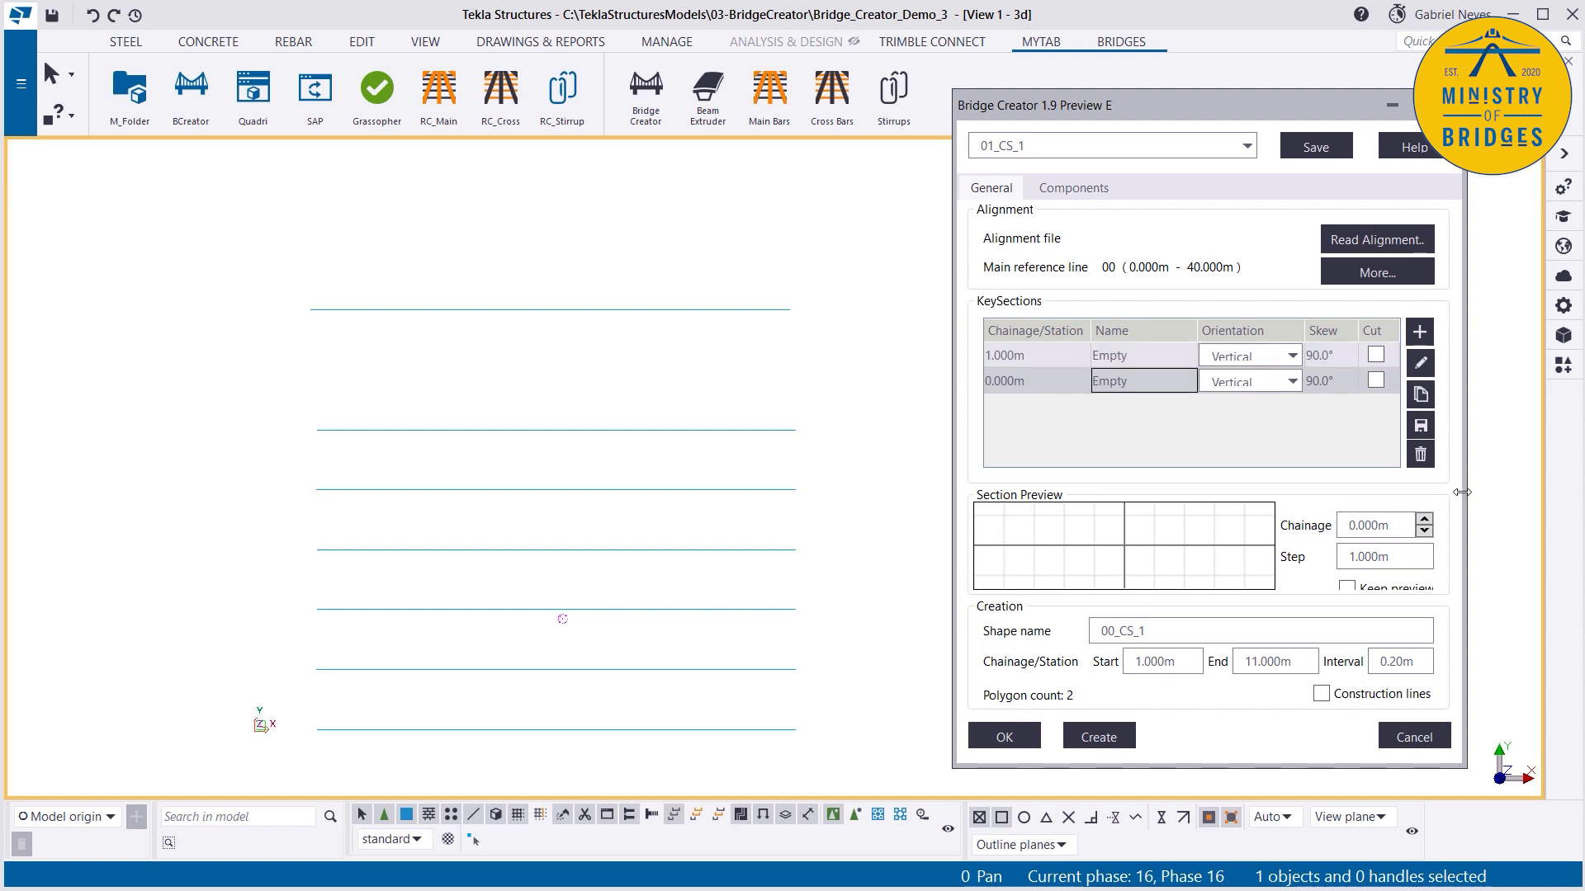
pyautogui.click(1421, 457)
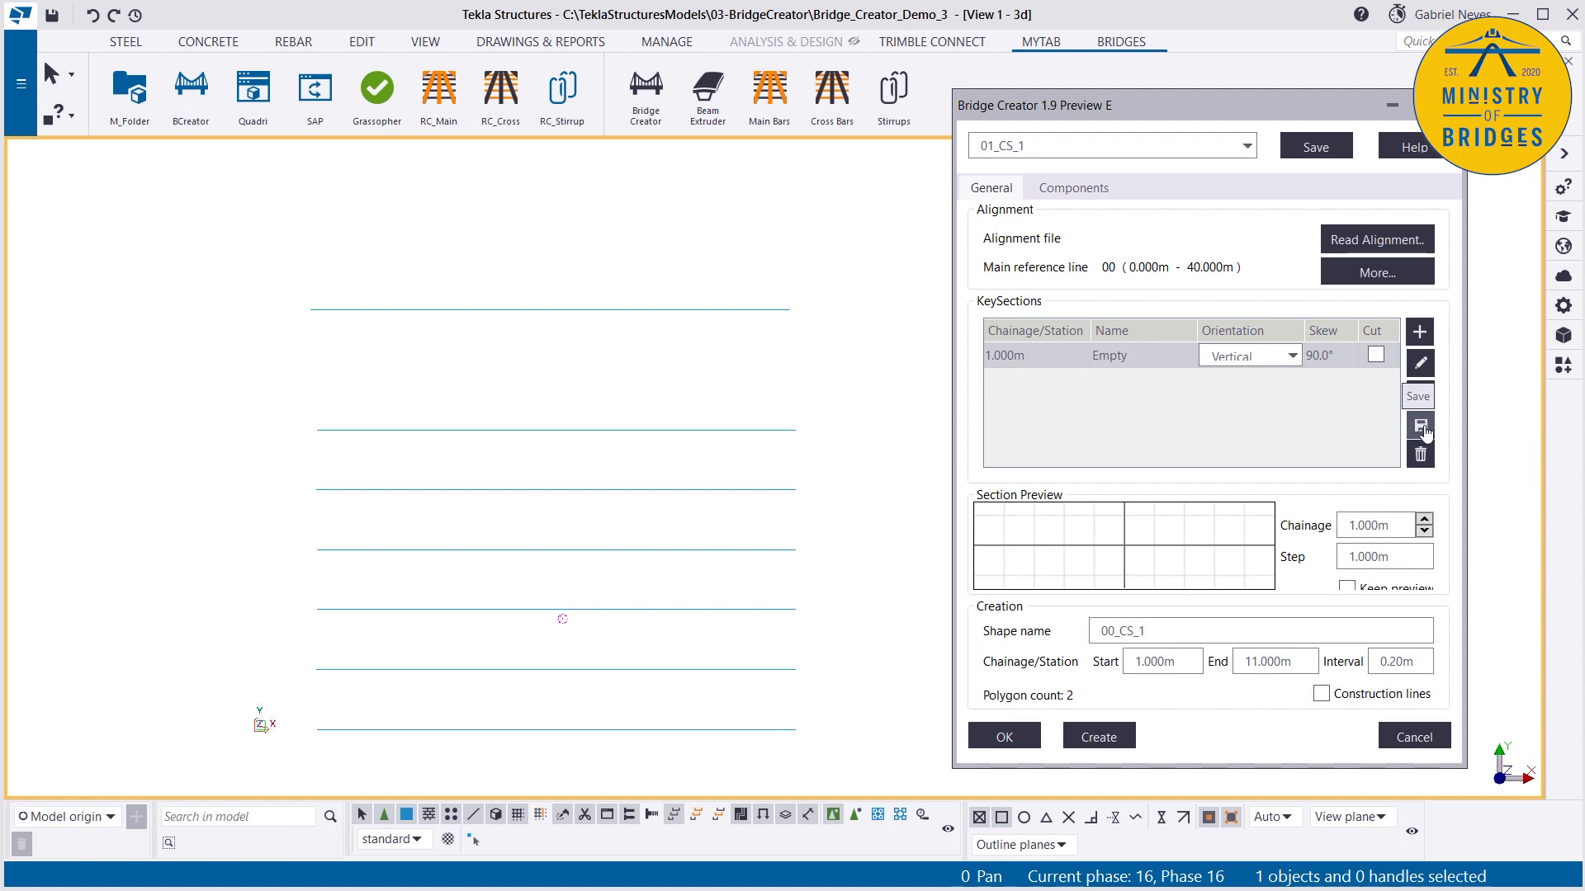
# Step: Rename the Empty key section to Test and try to save it to the section library
pyautogui.doubleClick(1116, 354)
pyautogui.write('Test')
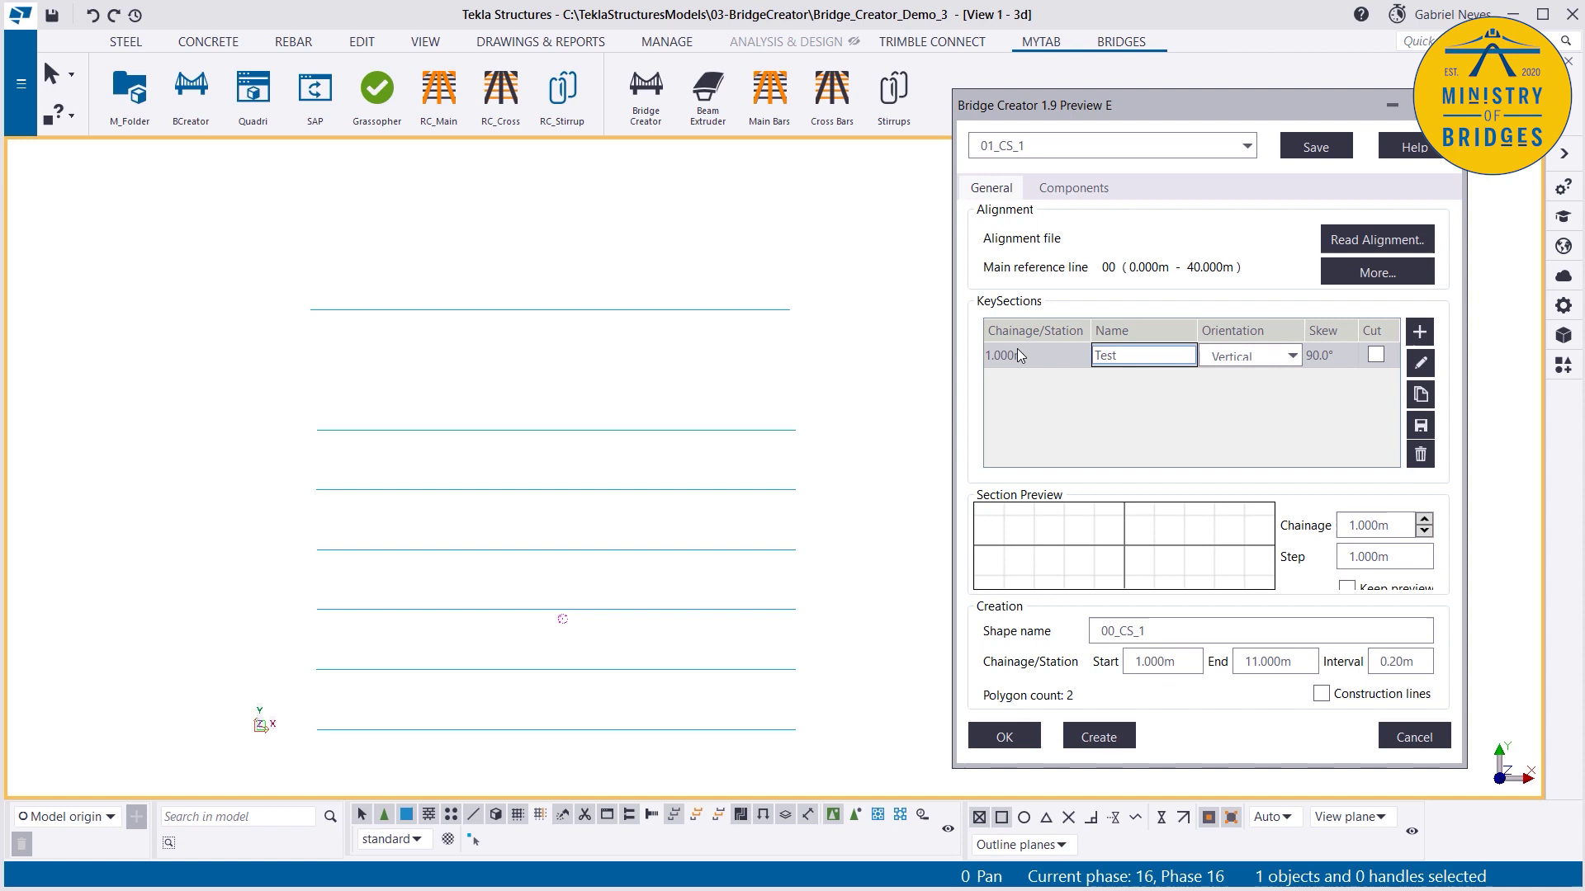
pyautogui.press('Return')
pyautogui.click(1420, 426)
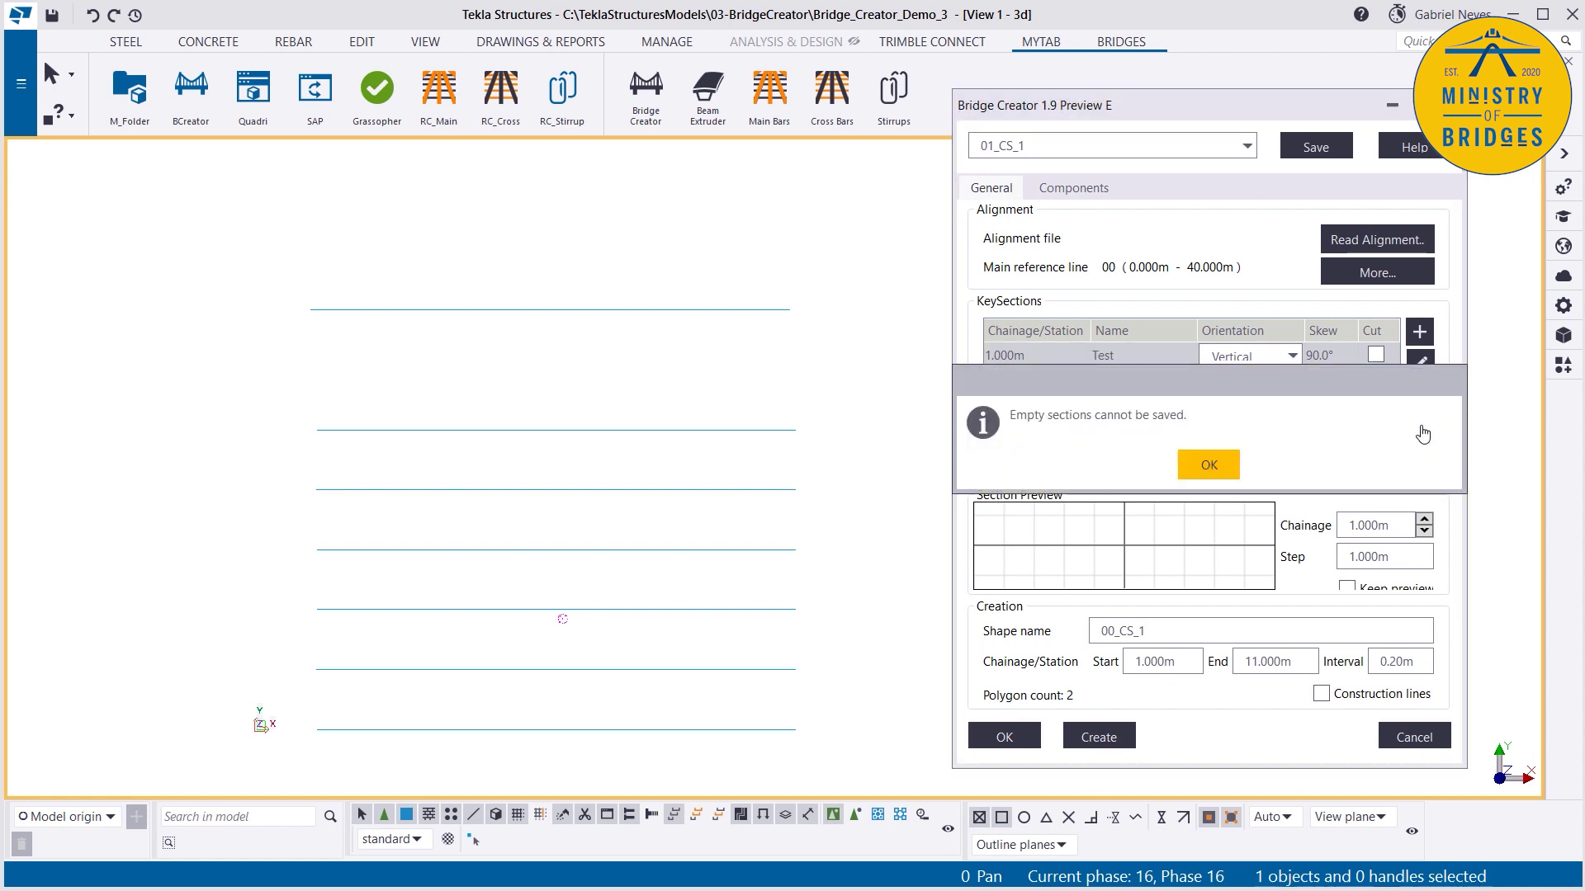
pyautogui.click(1206, 467)
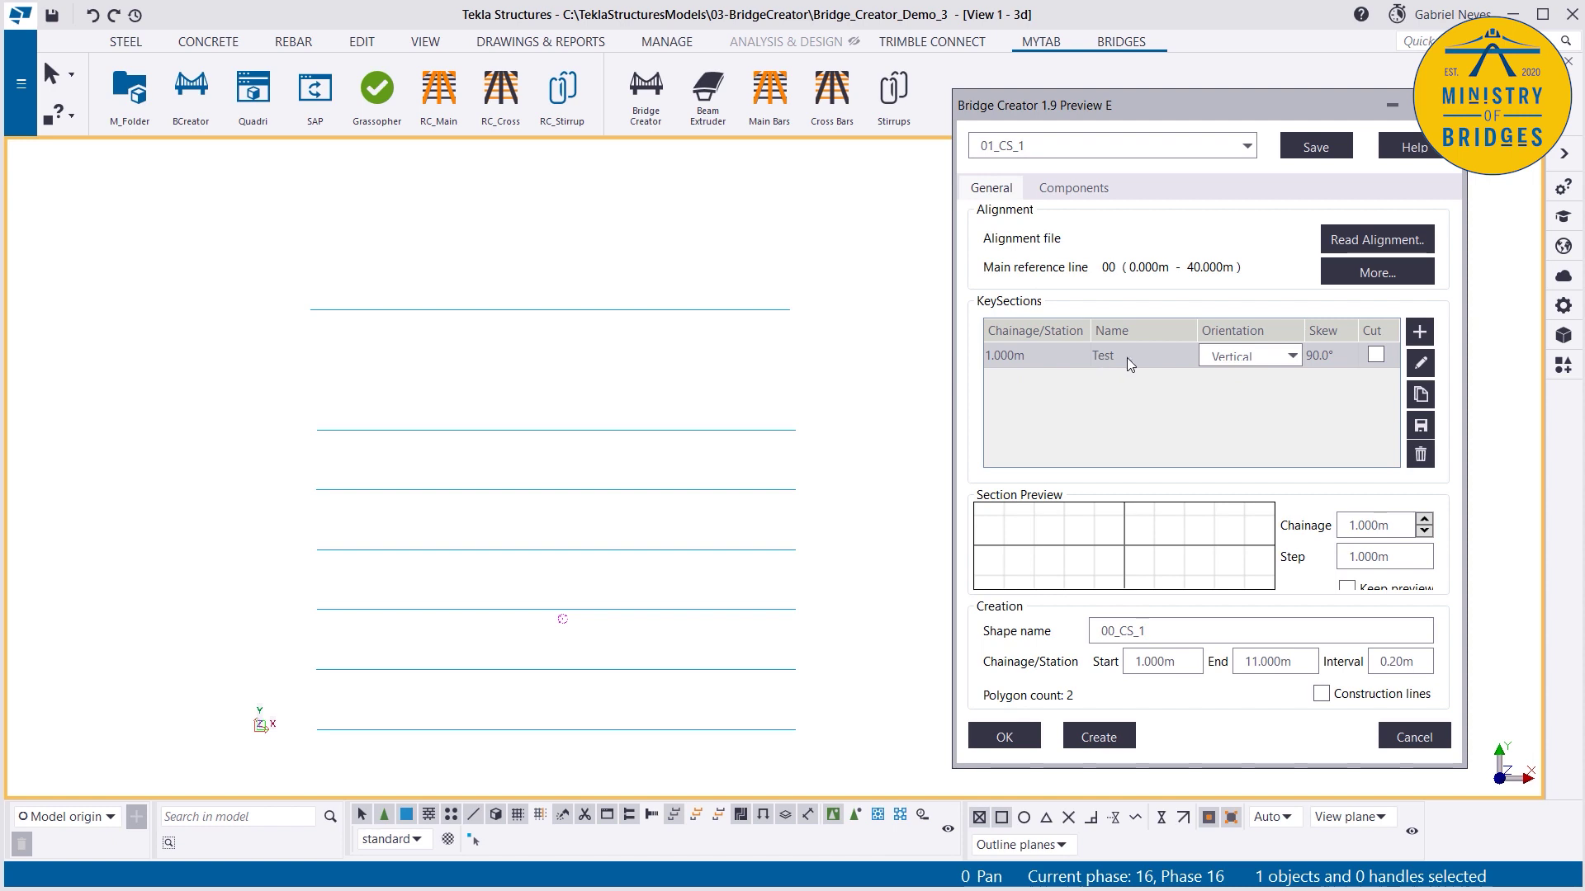
# Step: Open the Test key section for editing and link its Alignment Proxy point to alignment line 00
pyautogui.click(1422, 365)
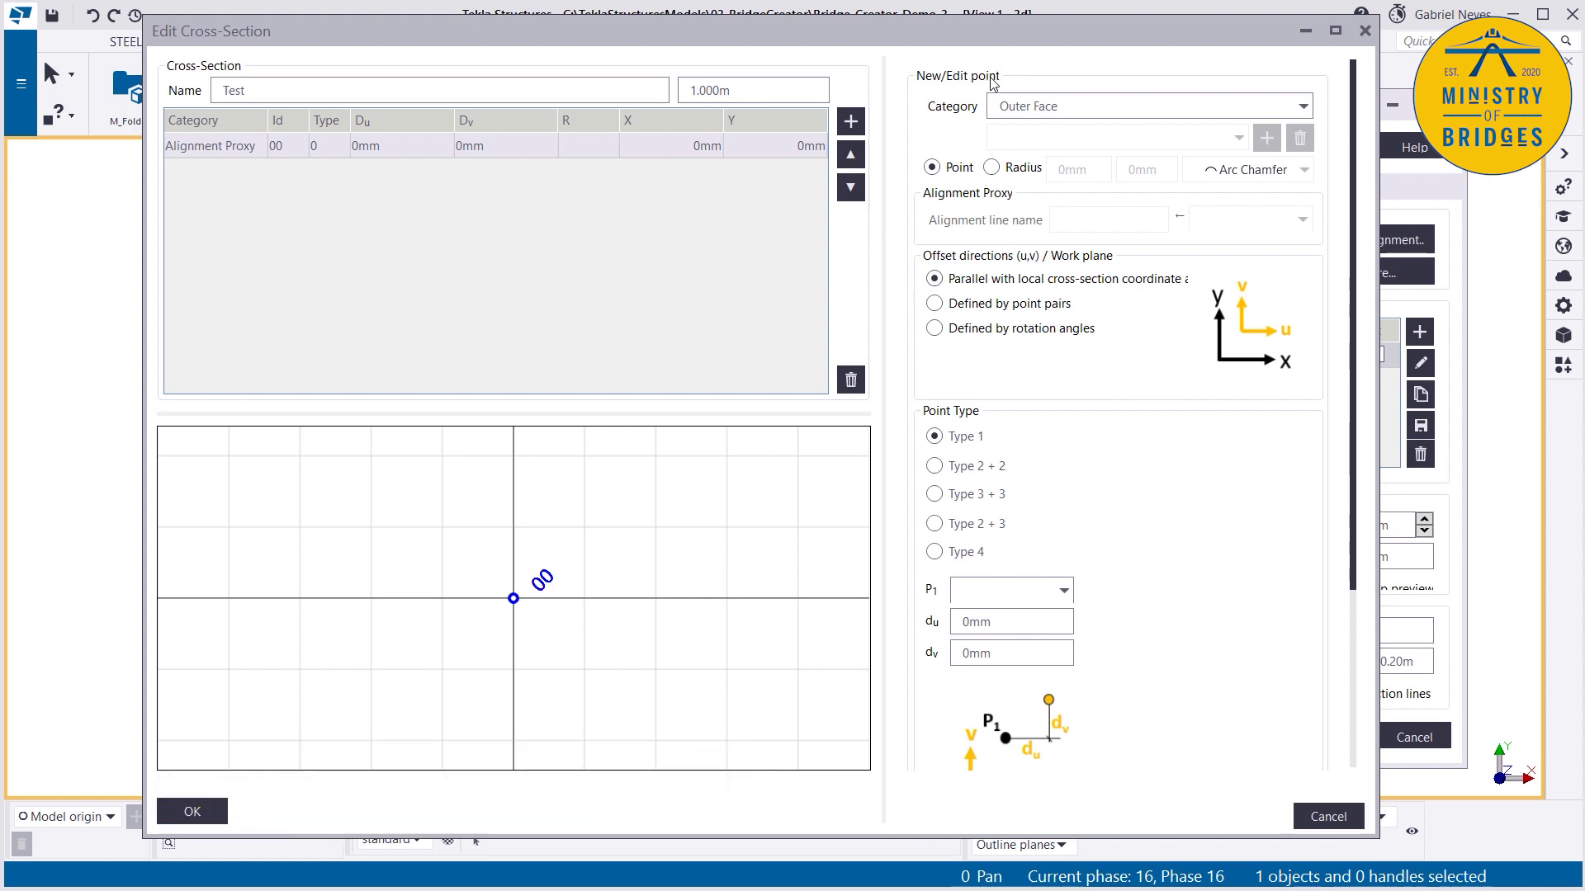
pyautogui.click(1112, 111)
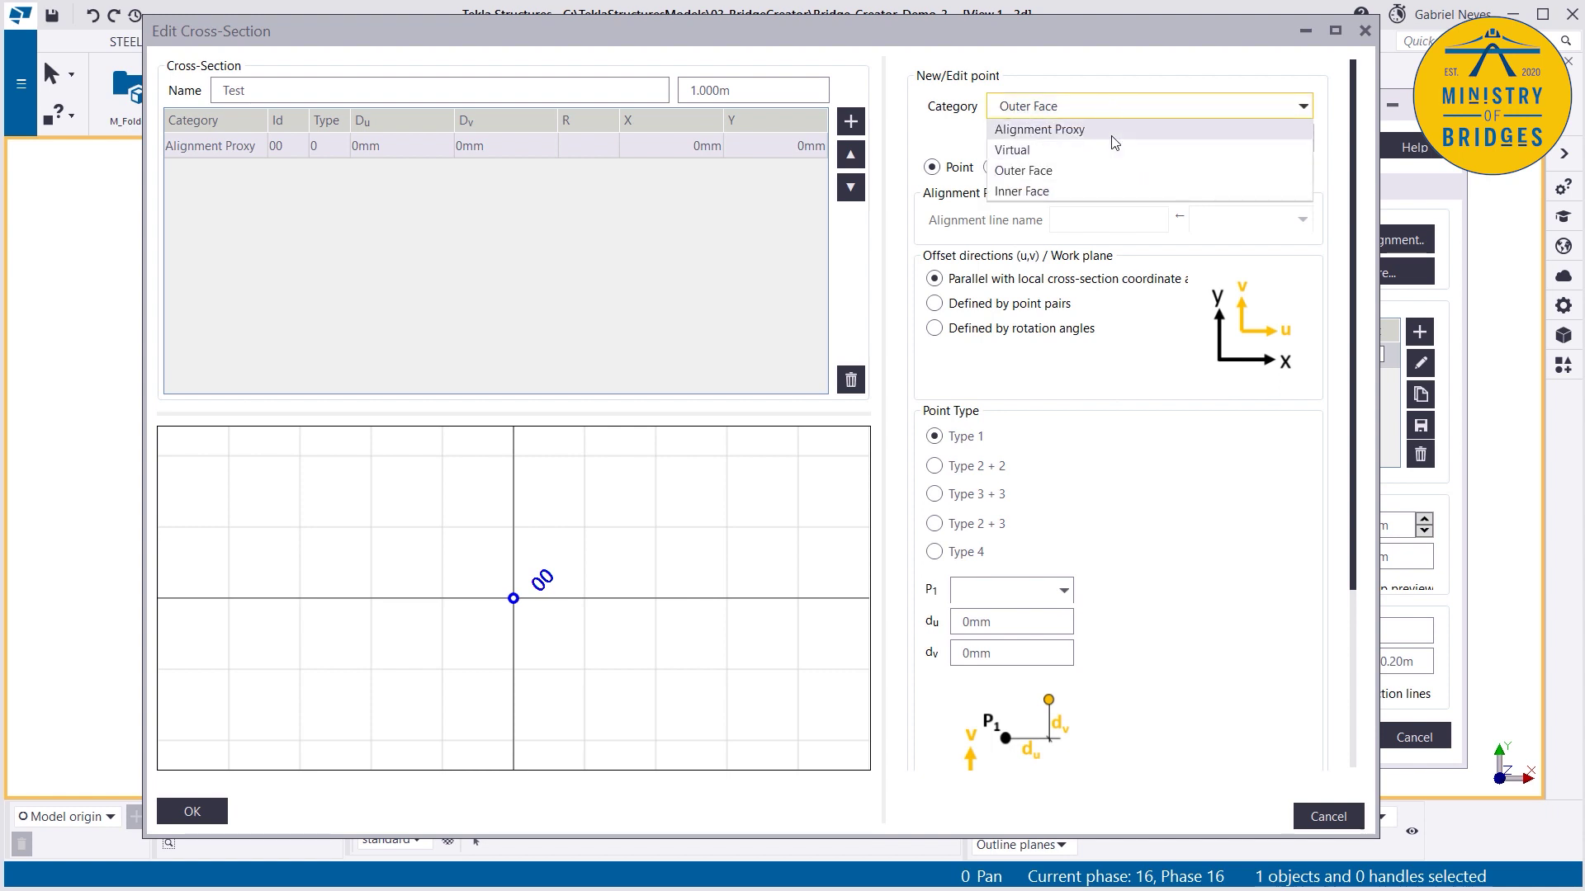
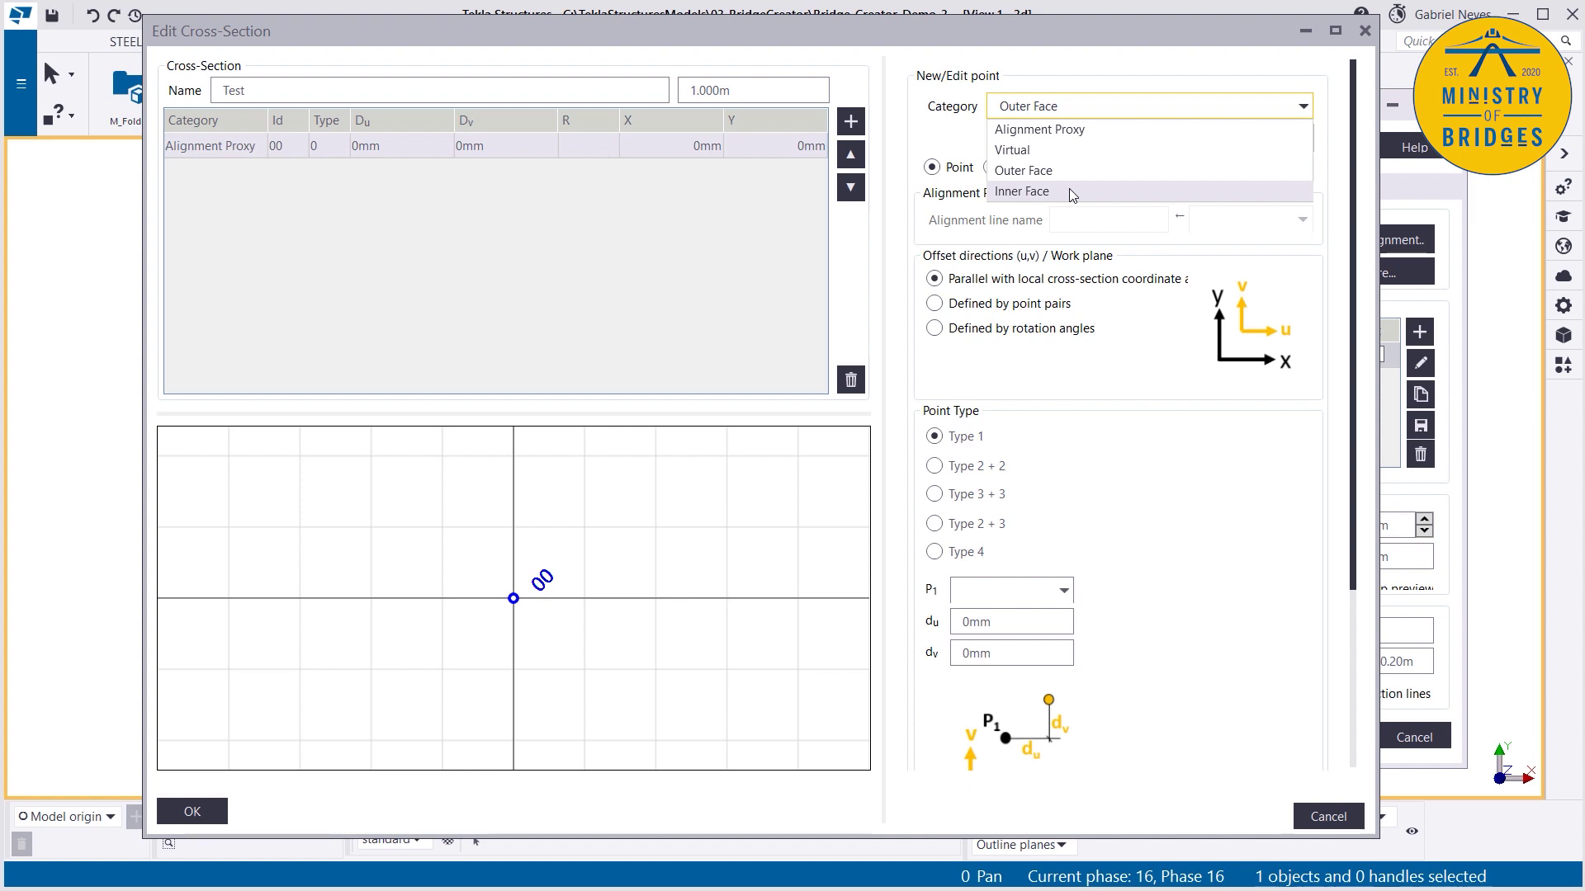
pyautogui.click(1066, 132)
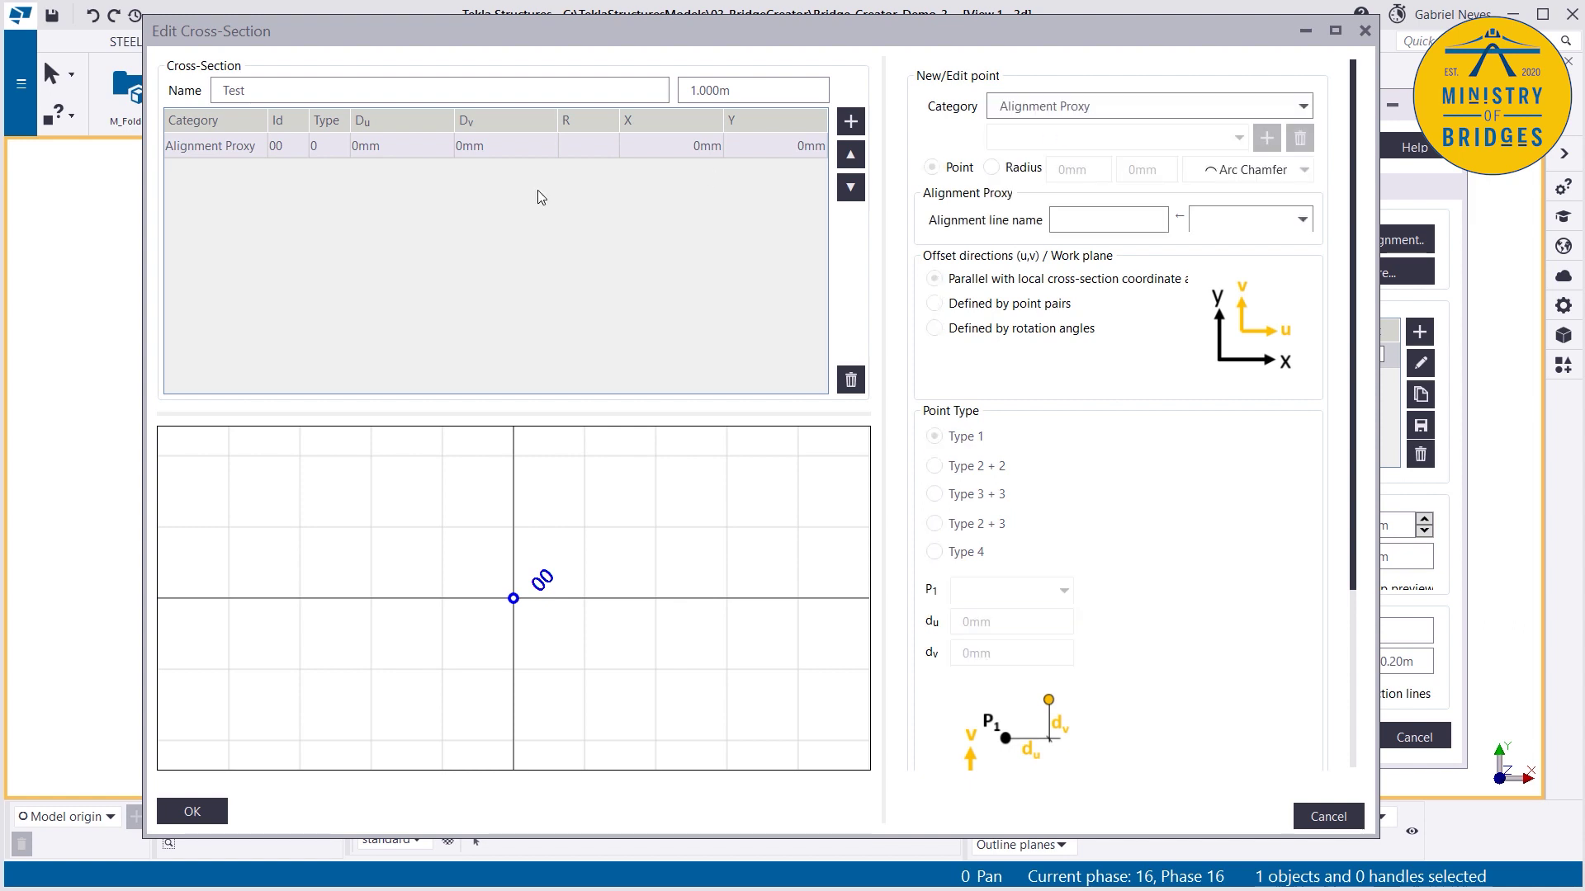
pyautogui.click(248, 147)
pyautogui.click(1238, 218)
pyautogui.click(1221, 241)
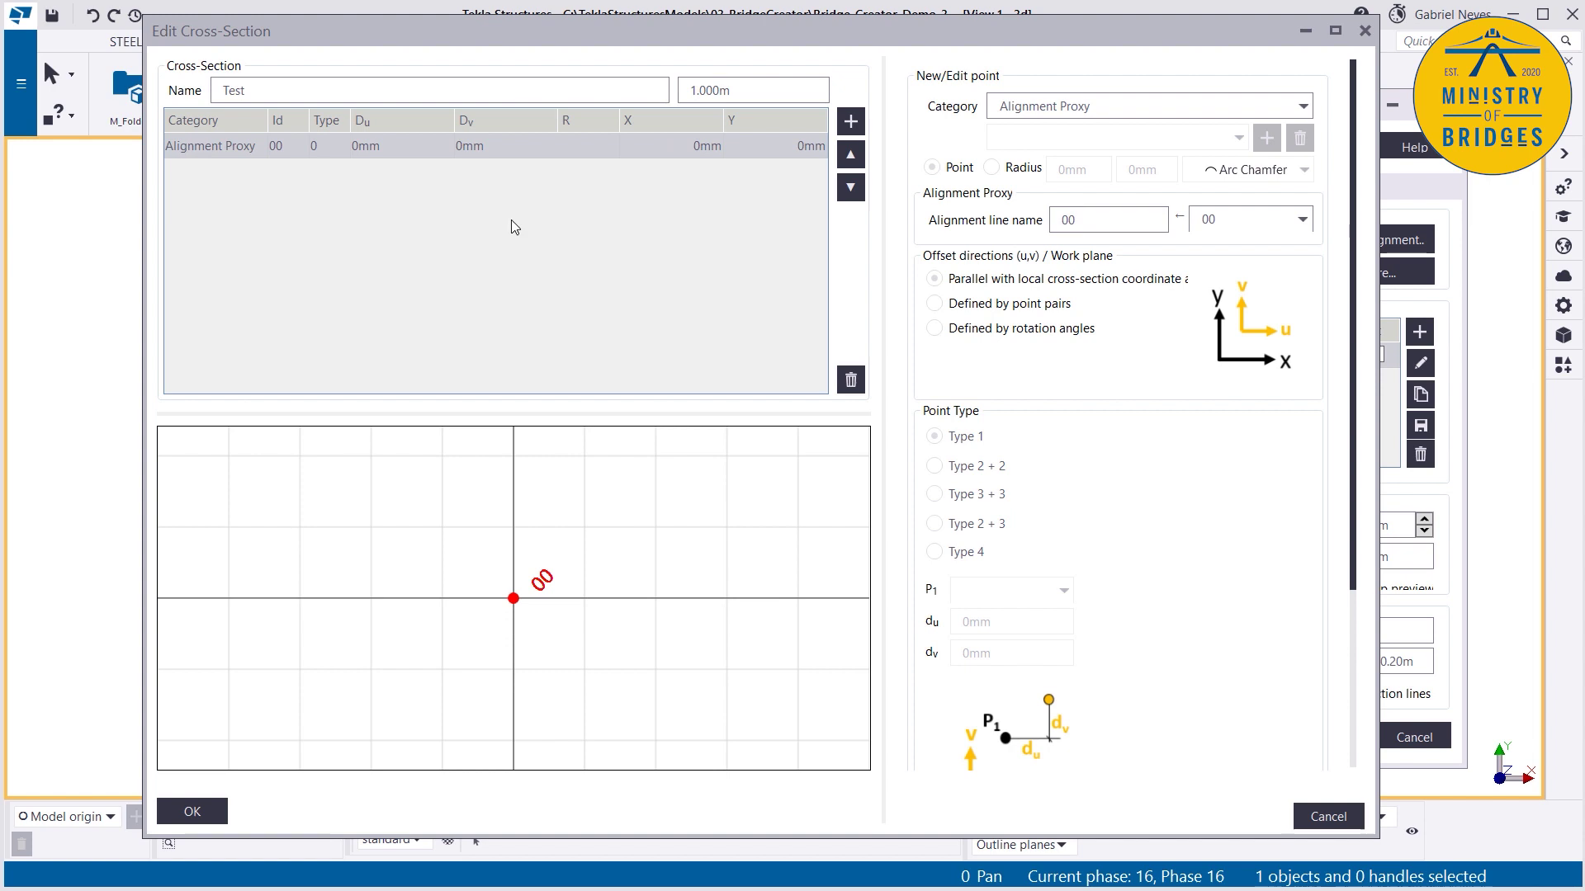
# Step: Rename the Alignment Proxy's line to CL and change the name back to 00
pyautogui.click(1100, 221)
pyautogui.moveTo(1078, 219); pyautogui.dragTo(1004, 229)
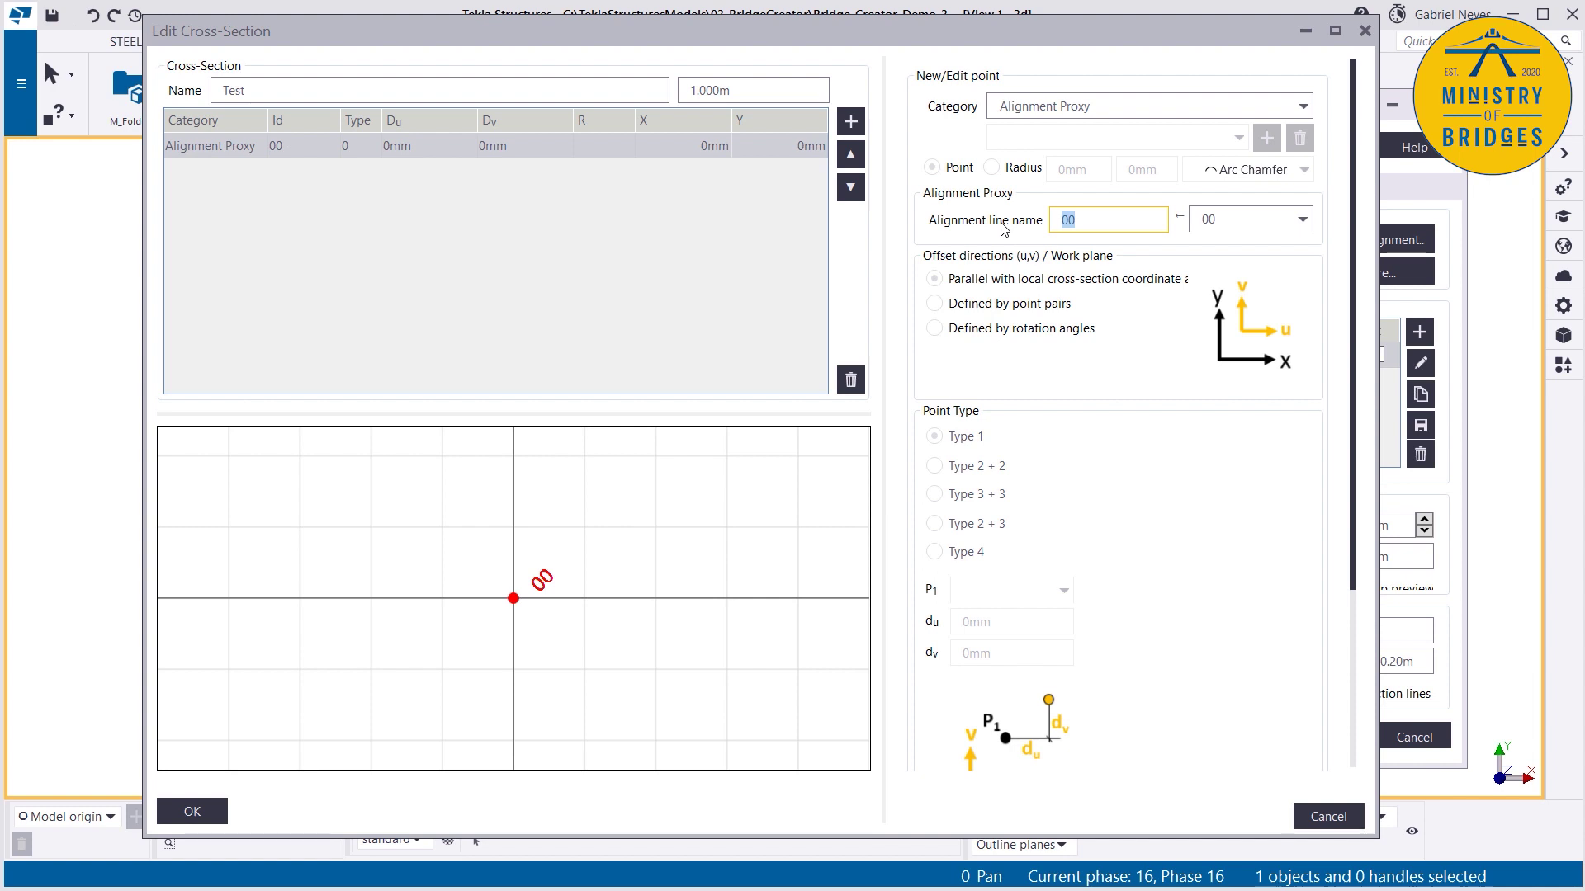
pyautogui.write('CL')
pyautogui.press('Tab')
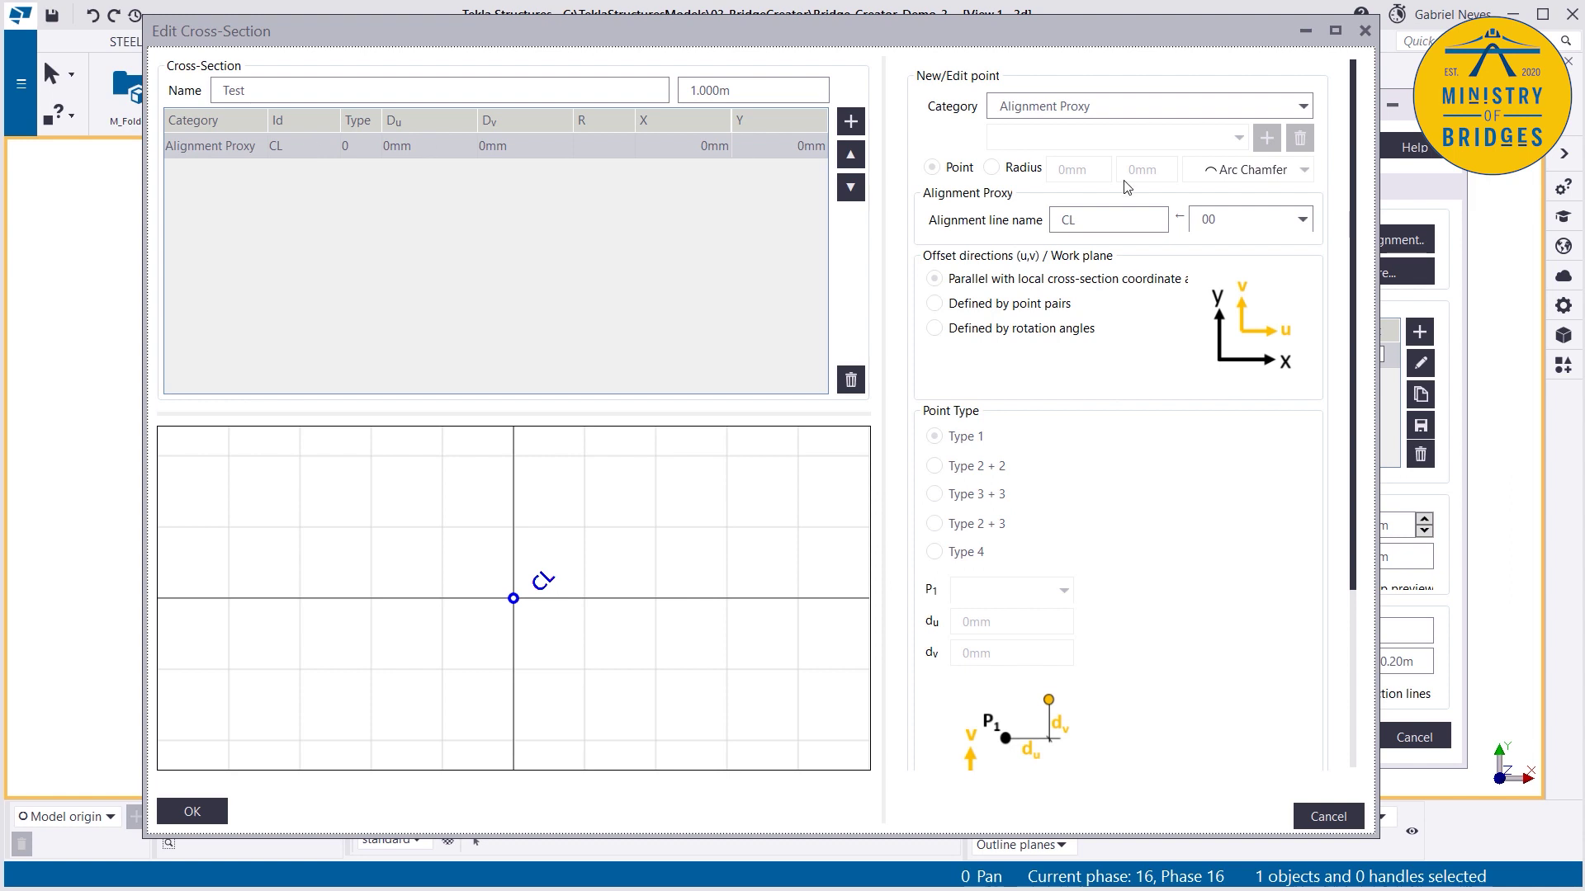
pyautogui.click(984, 223)
pyautogui.write('00')
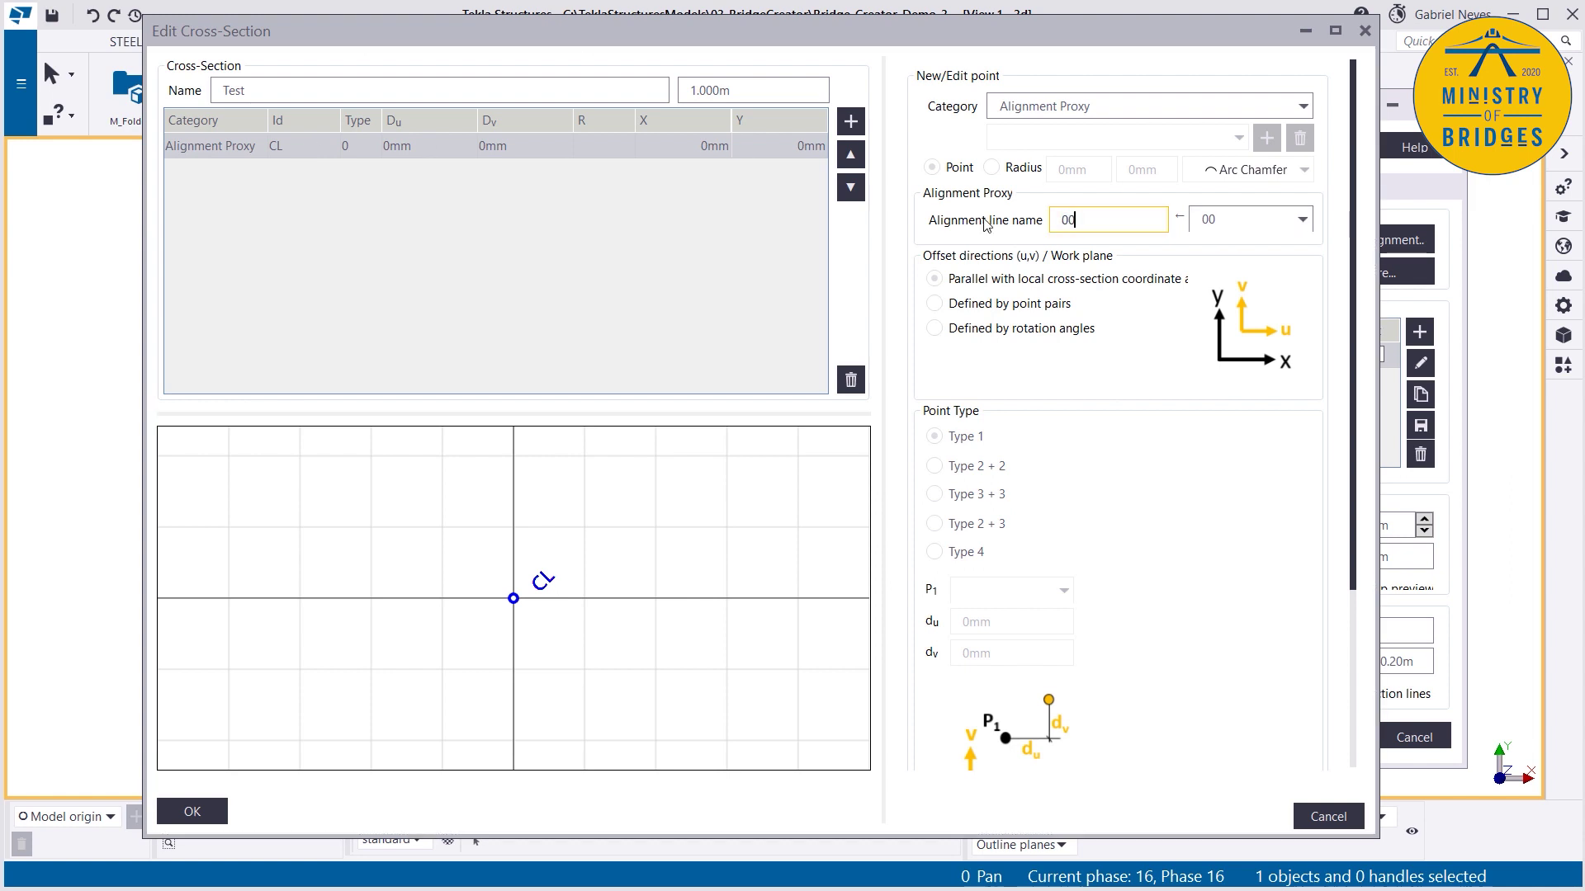
pyautogui.press('Tab')
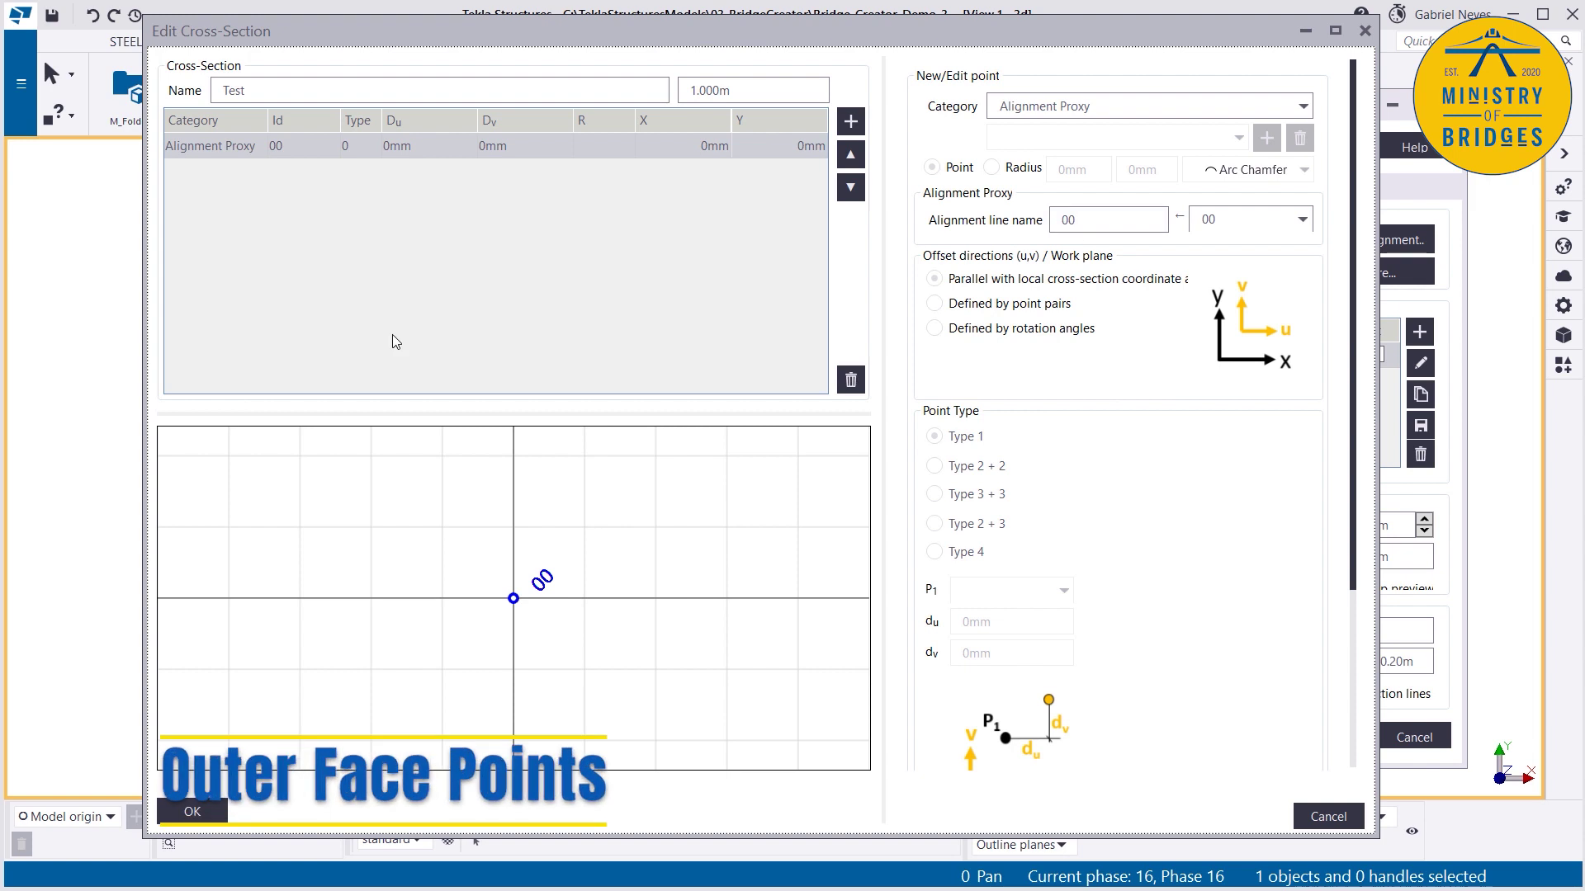
# Step: Add a Type 1 Outer Face point referenced to Alignment Proxy 00 with du and dv offsets of 0 mm
pyautogui.click(1053, 107)
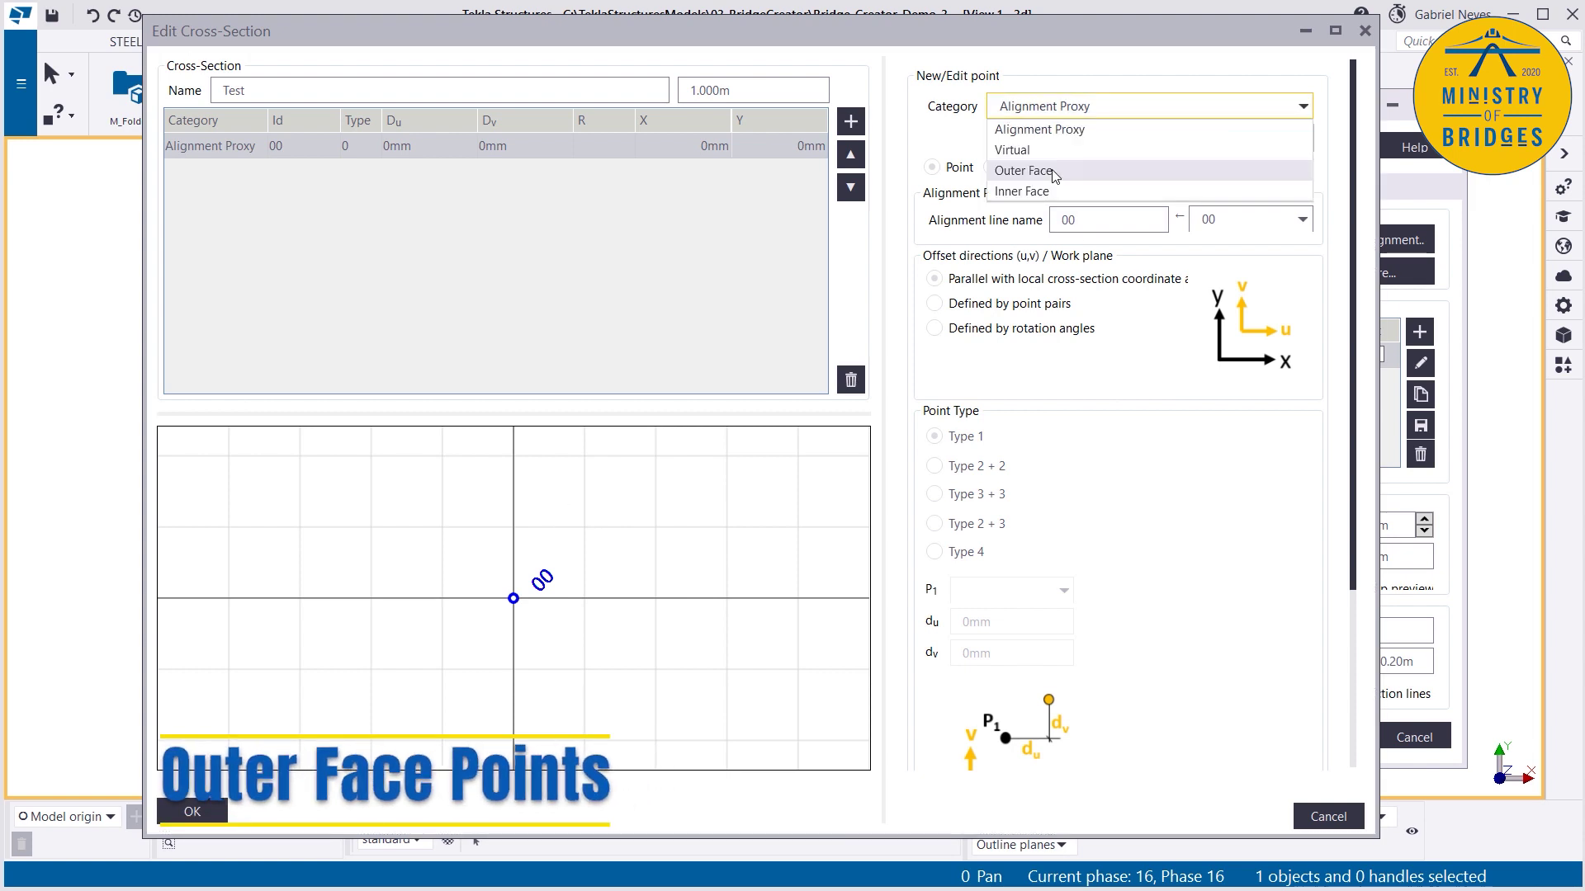
pyautogui.click(1053, 171)
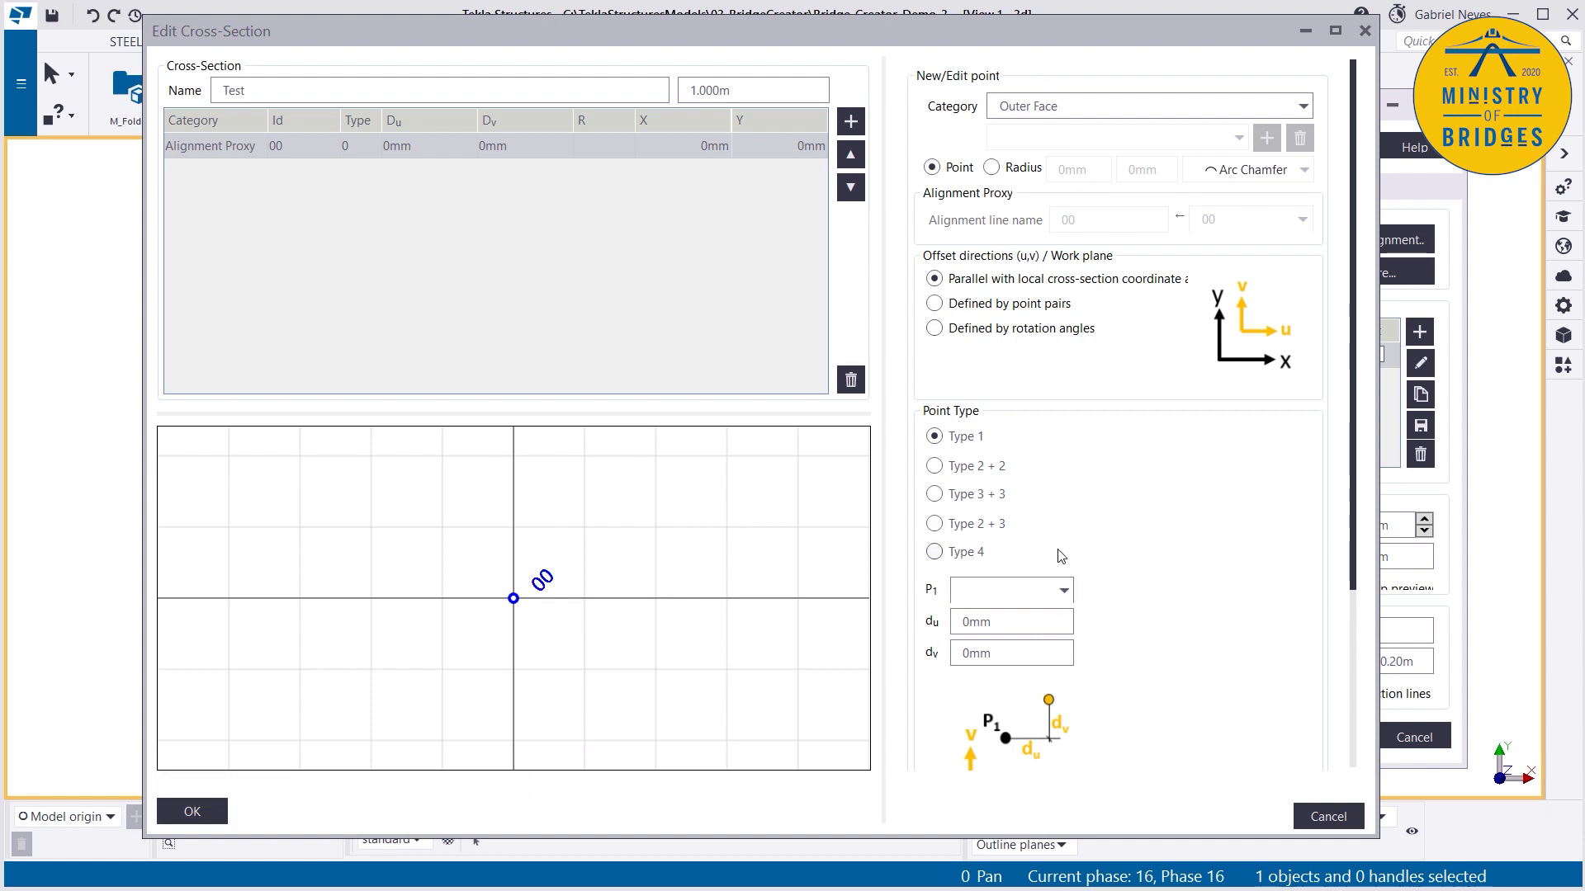
pyautogui.click(1010, 589)
pyautogui.click(982, 619)
pyautogui.doubleClick(999, 626)
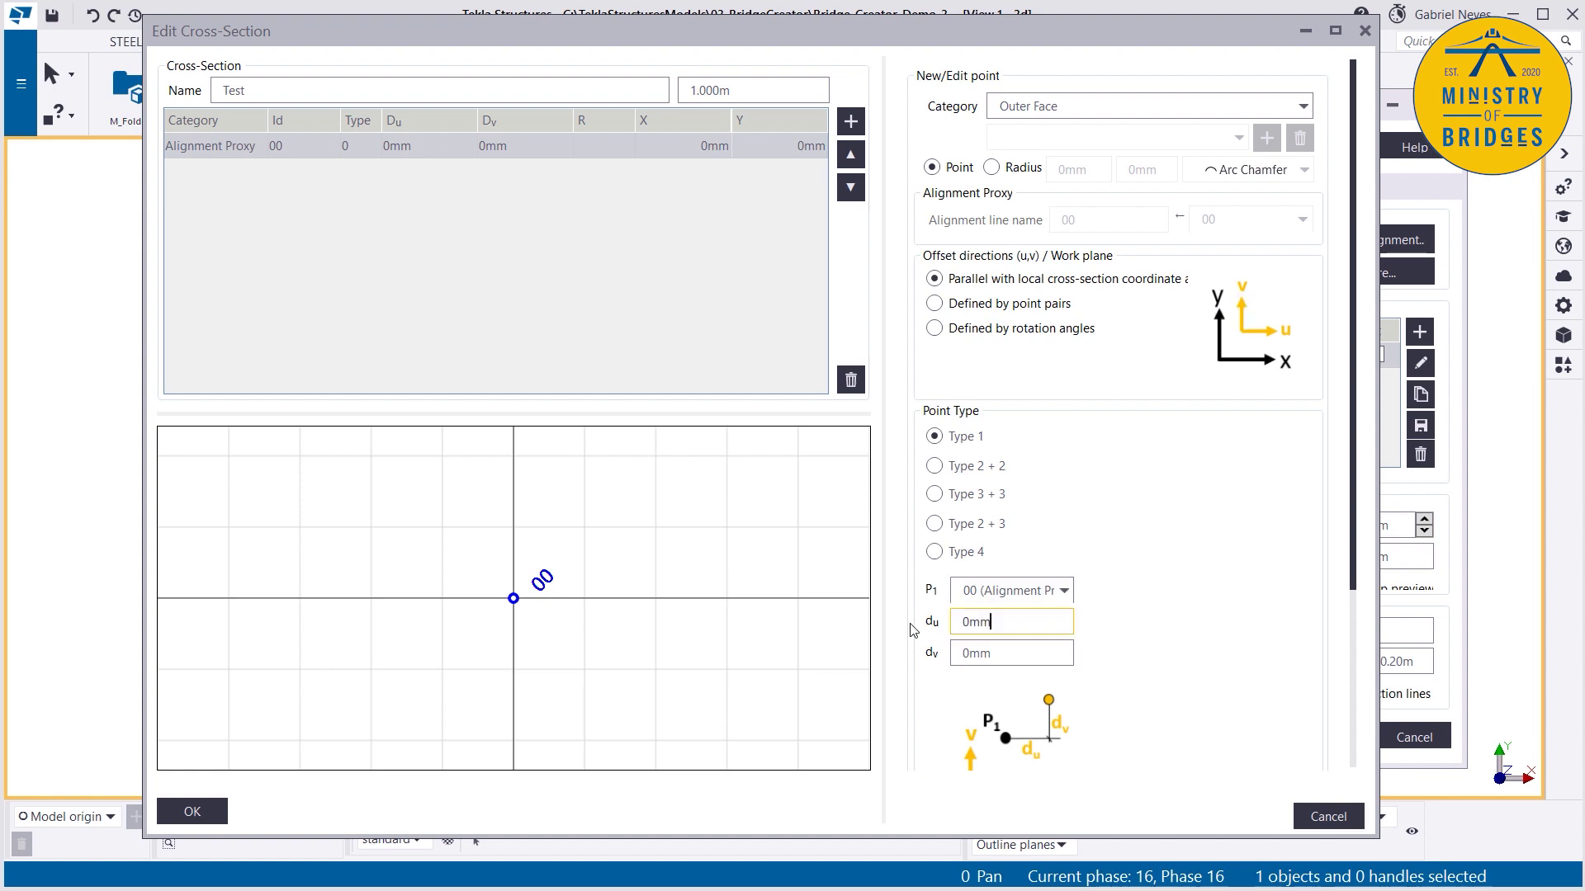
pyautogui.click(1015, 621)
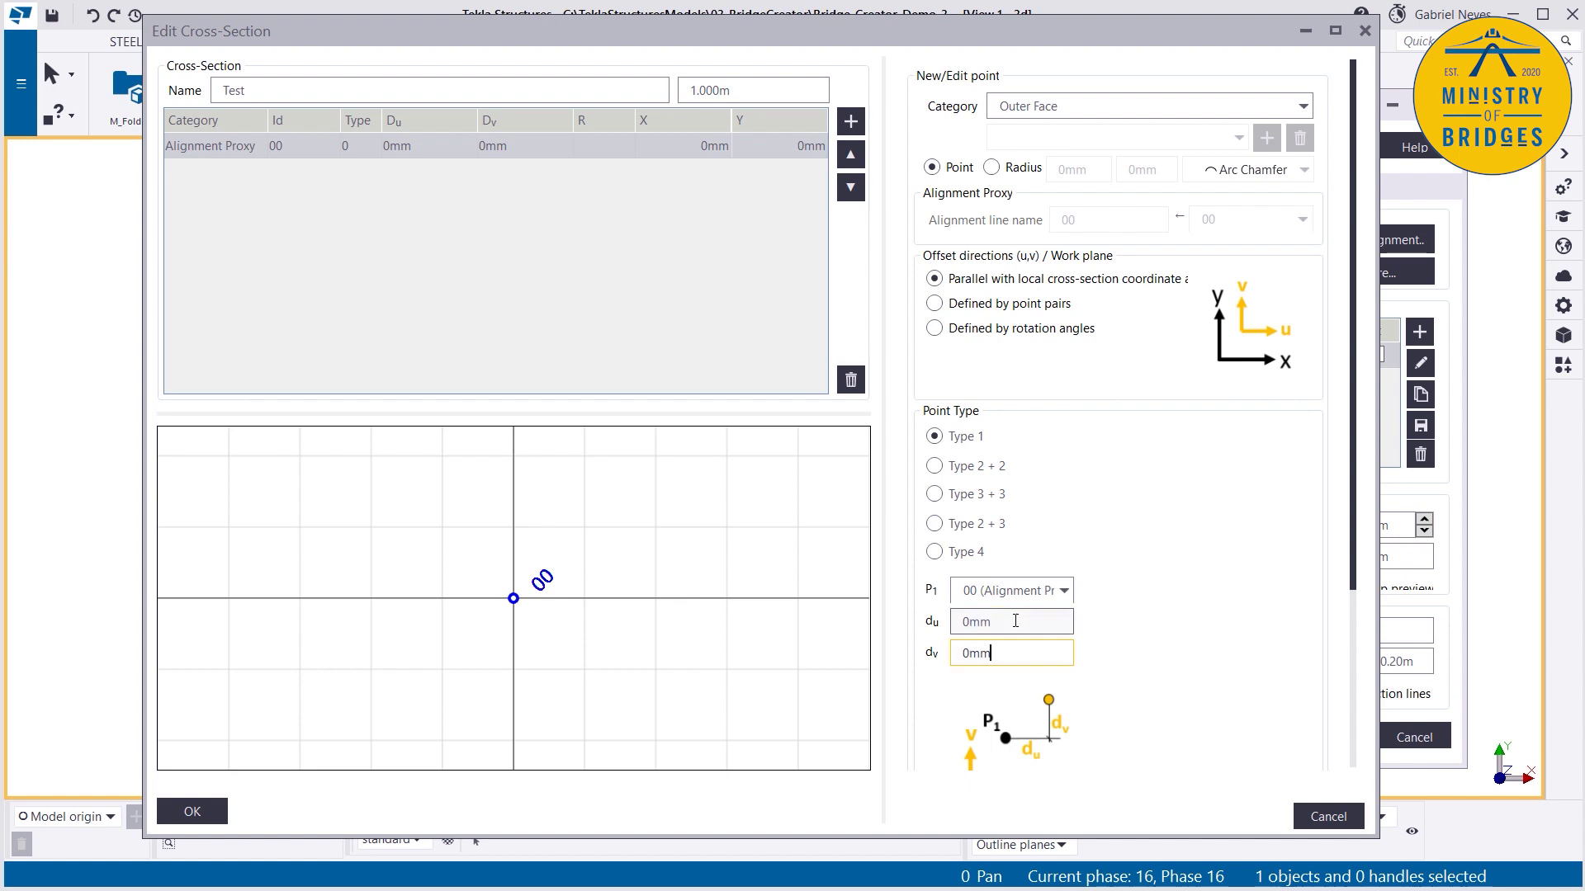
pyautogui.click(851, 122)
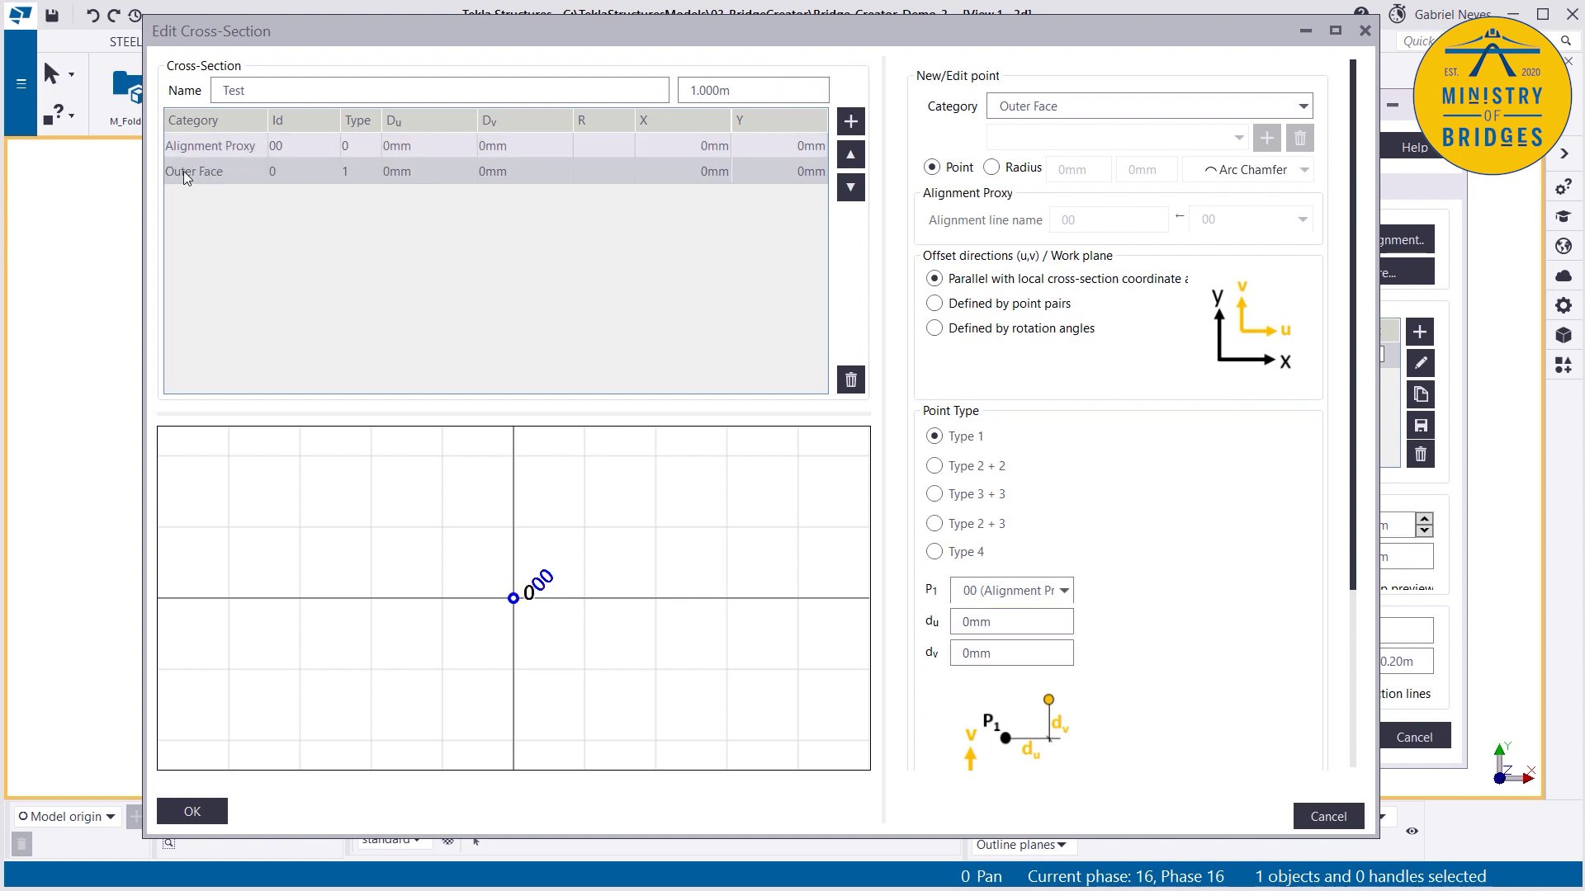
# Step: Set the vertical offset dv of Outer Face point 0 to -100 mm
pyautogui.click(223, 171)
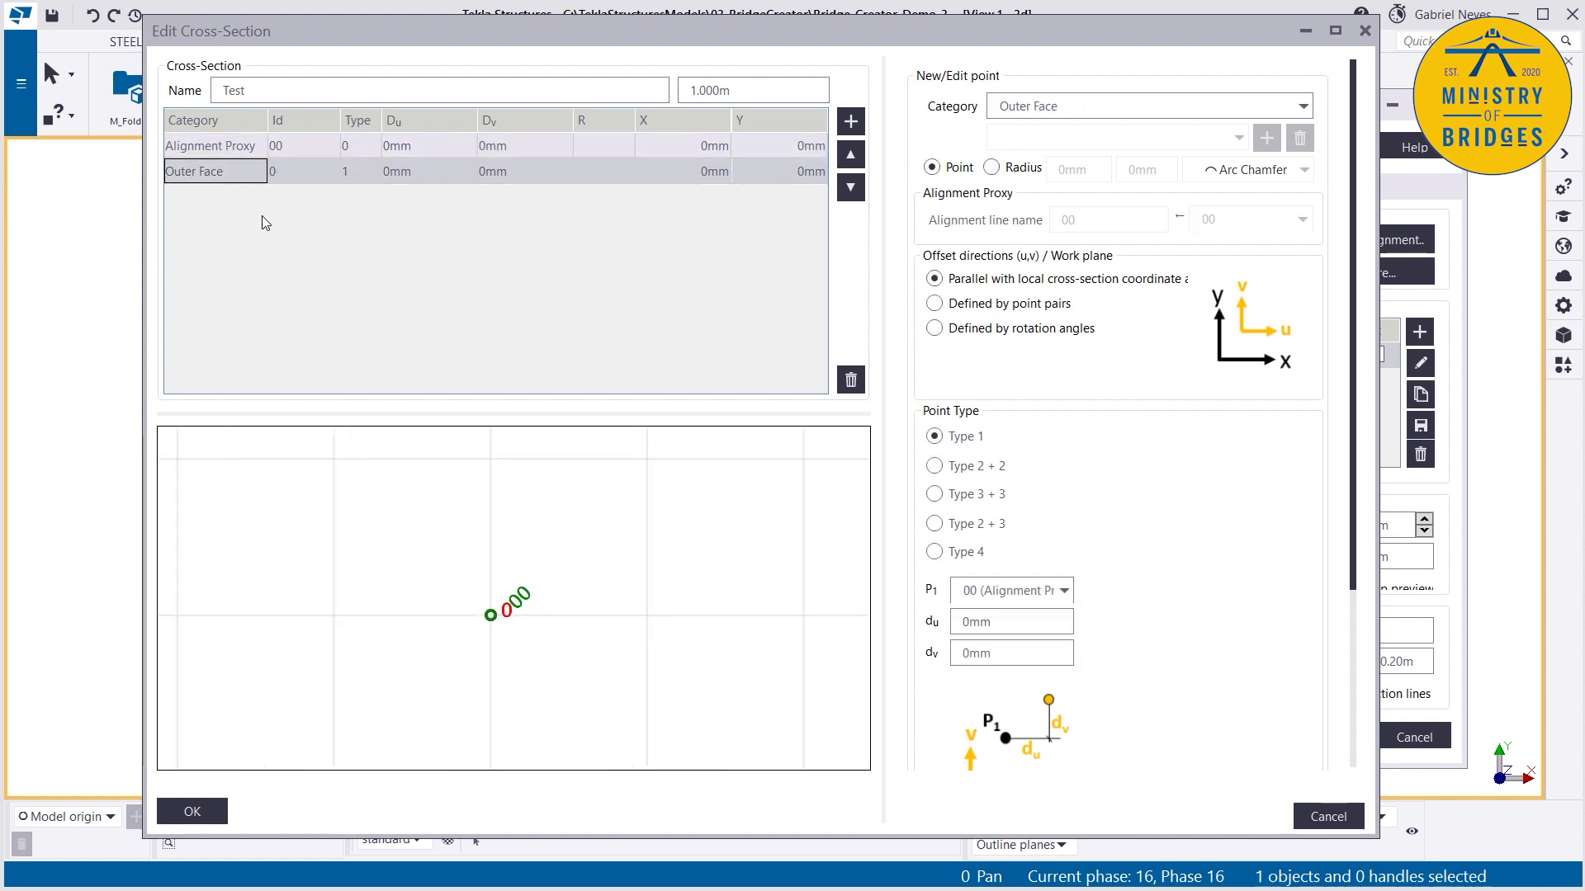
pyautogui.click(221, 146)
pyautogui.click(221, 174)
pyautogui.scroll(-2, 495, 662)
pyautogui.click(1004, 652)
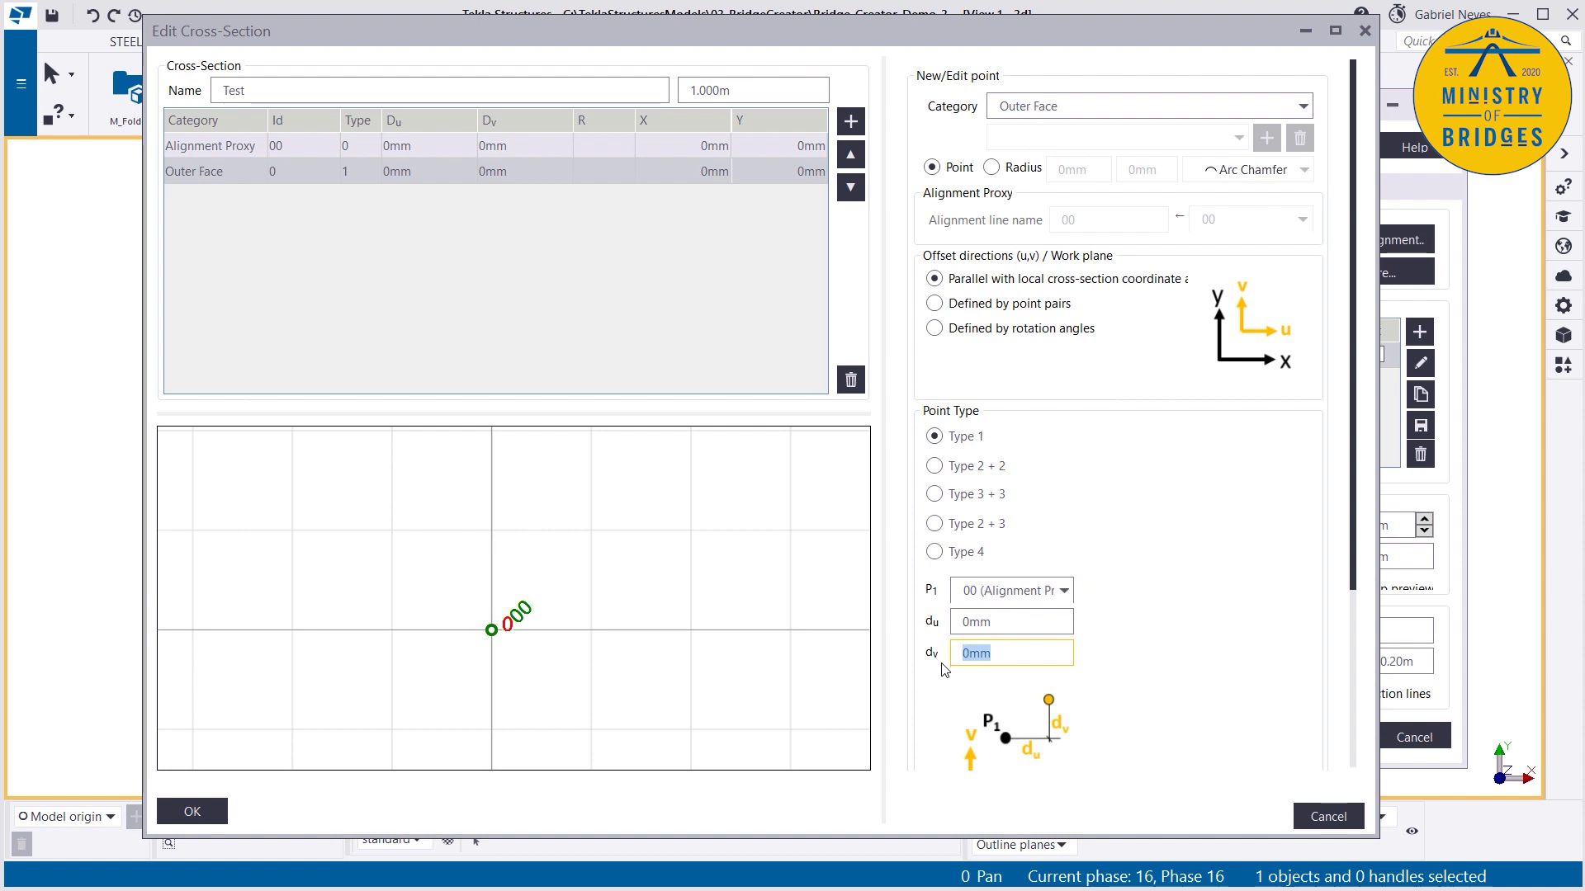
pyautogui.write('-100')
pyautogui.press('Return')
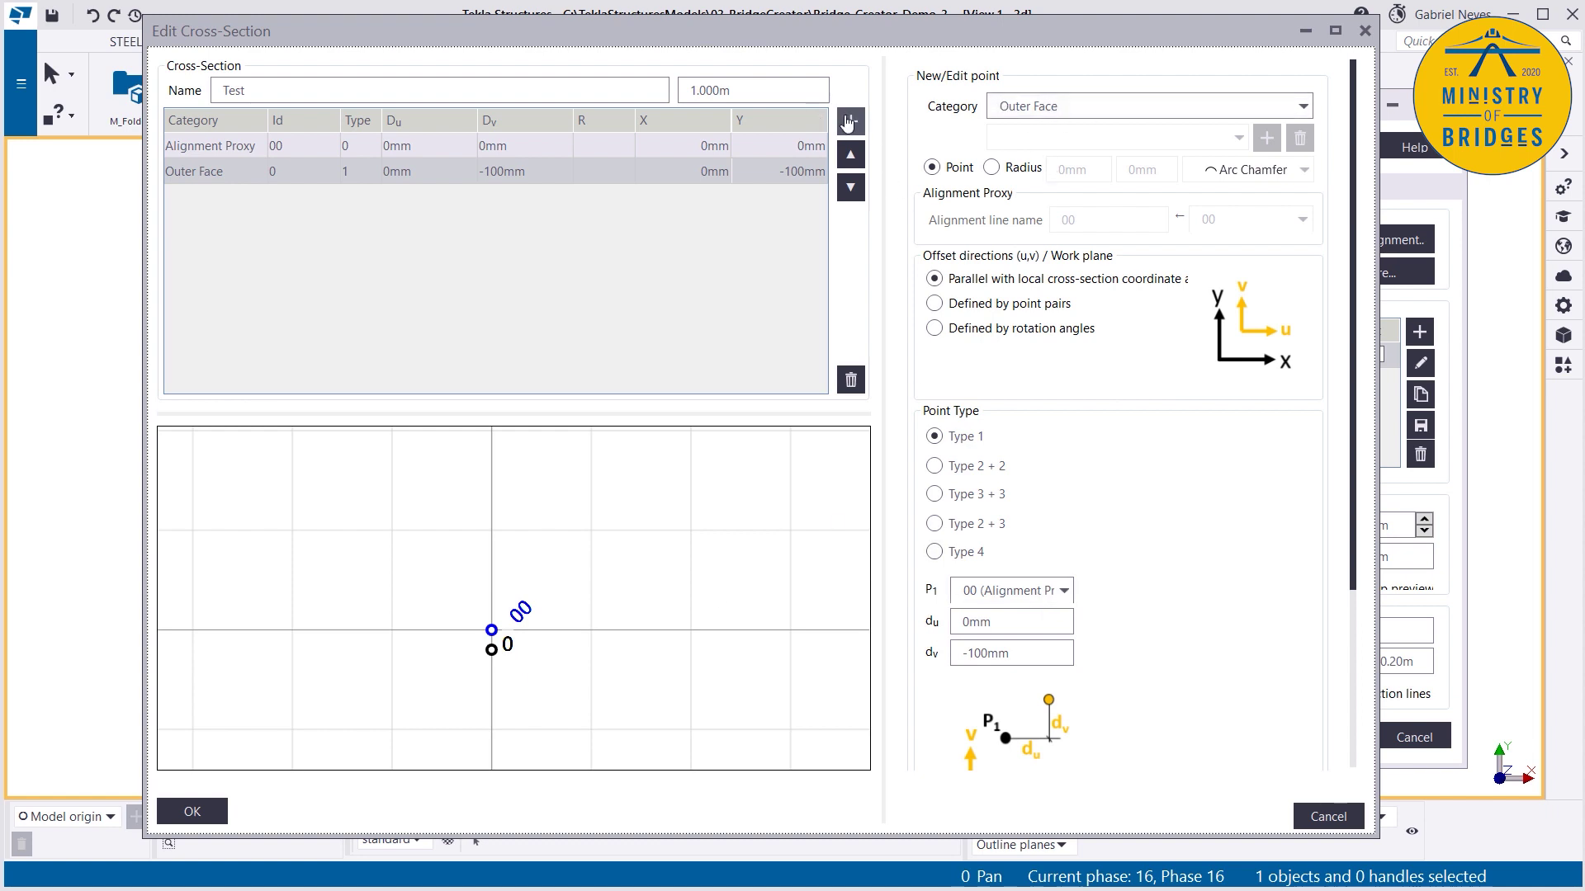
# Step: Add a second Outer Face point referenced to Outer Face point 0, with du 2000 mm and dv 0 mm
pyautogui.click(240, 174)
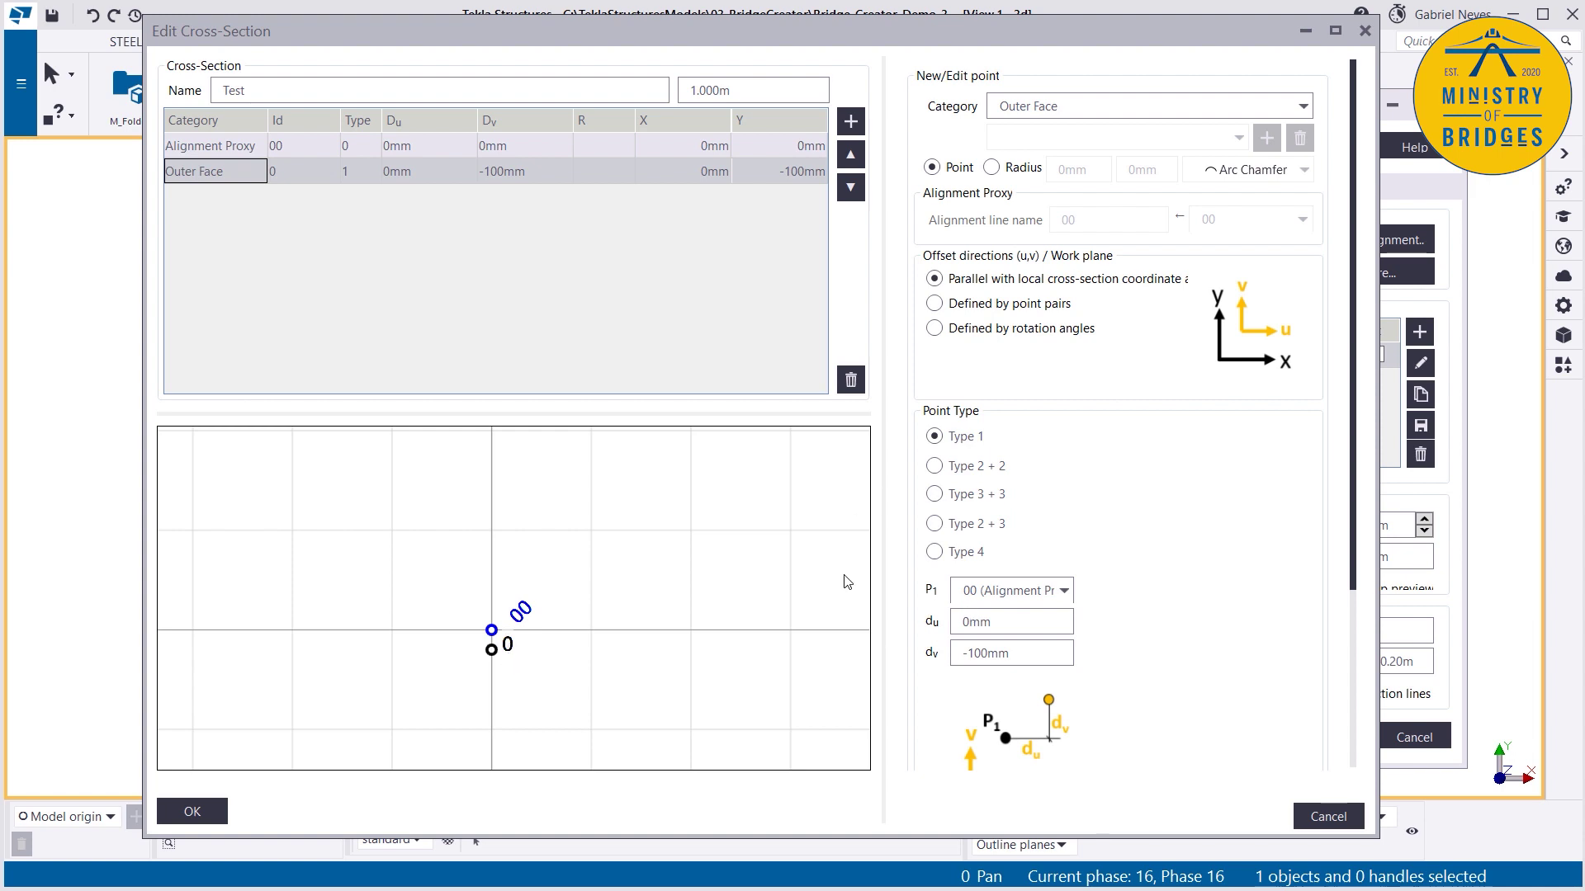
pyautogui.click(850, 121)
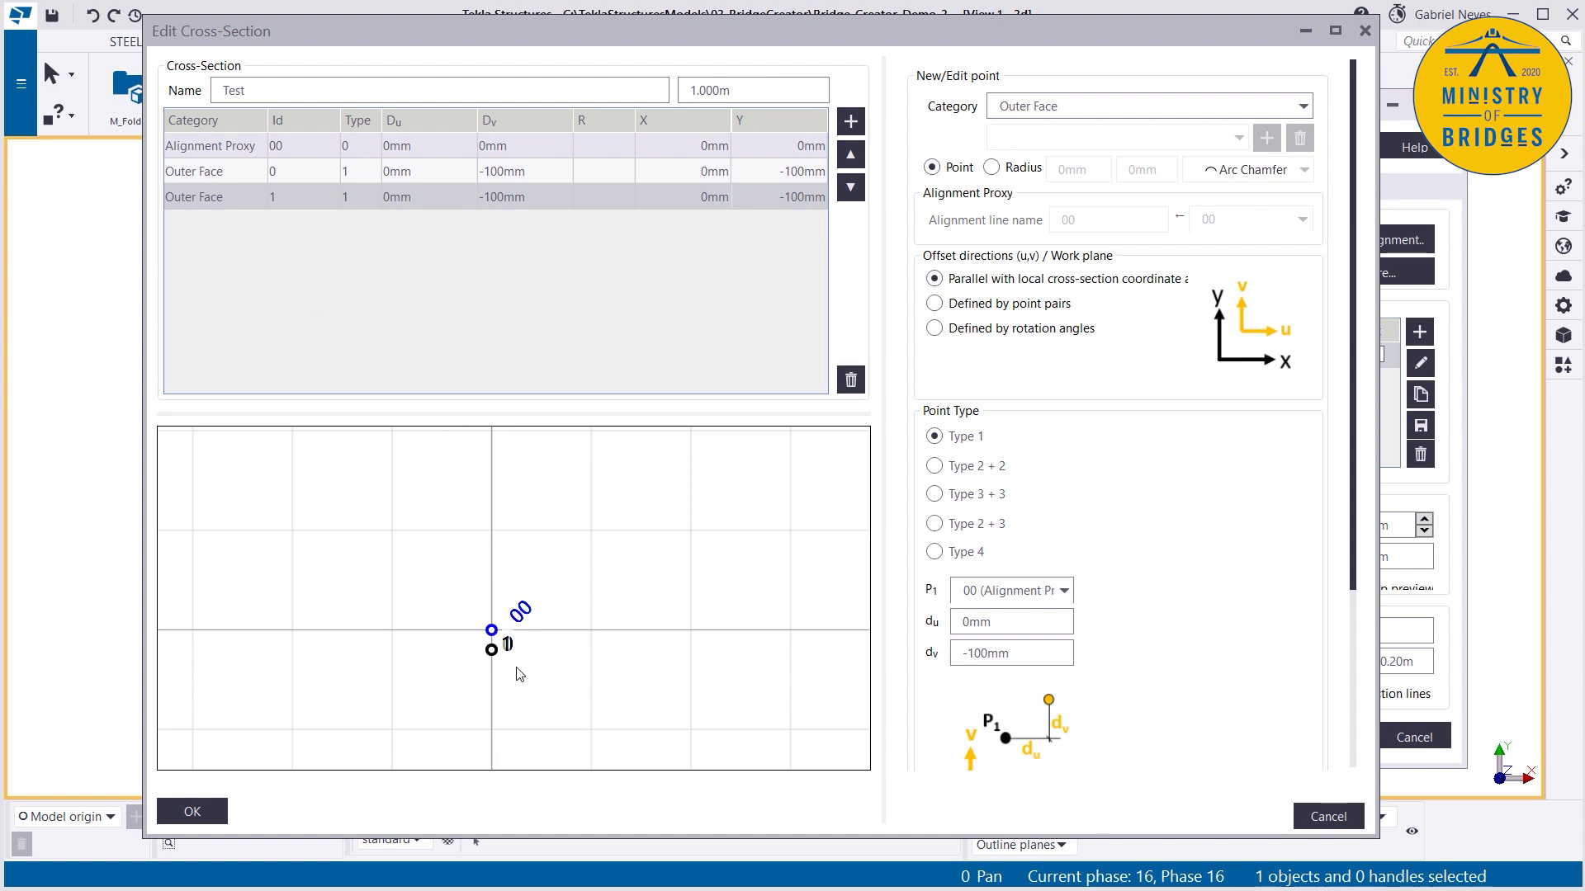
pyautogui.scroll(2, 500, 659)
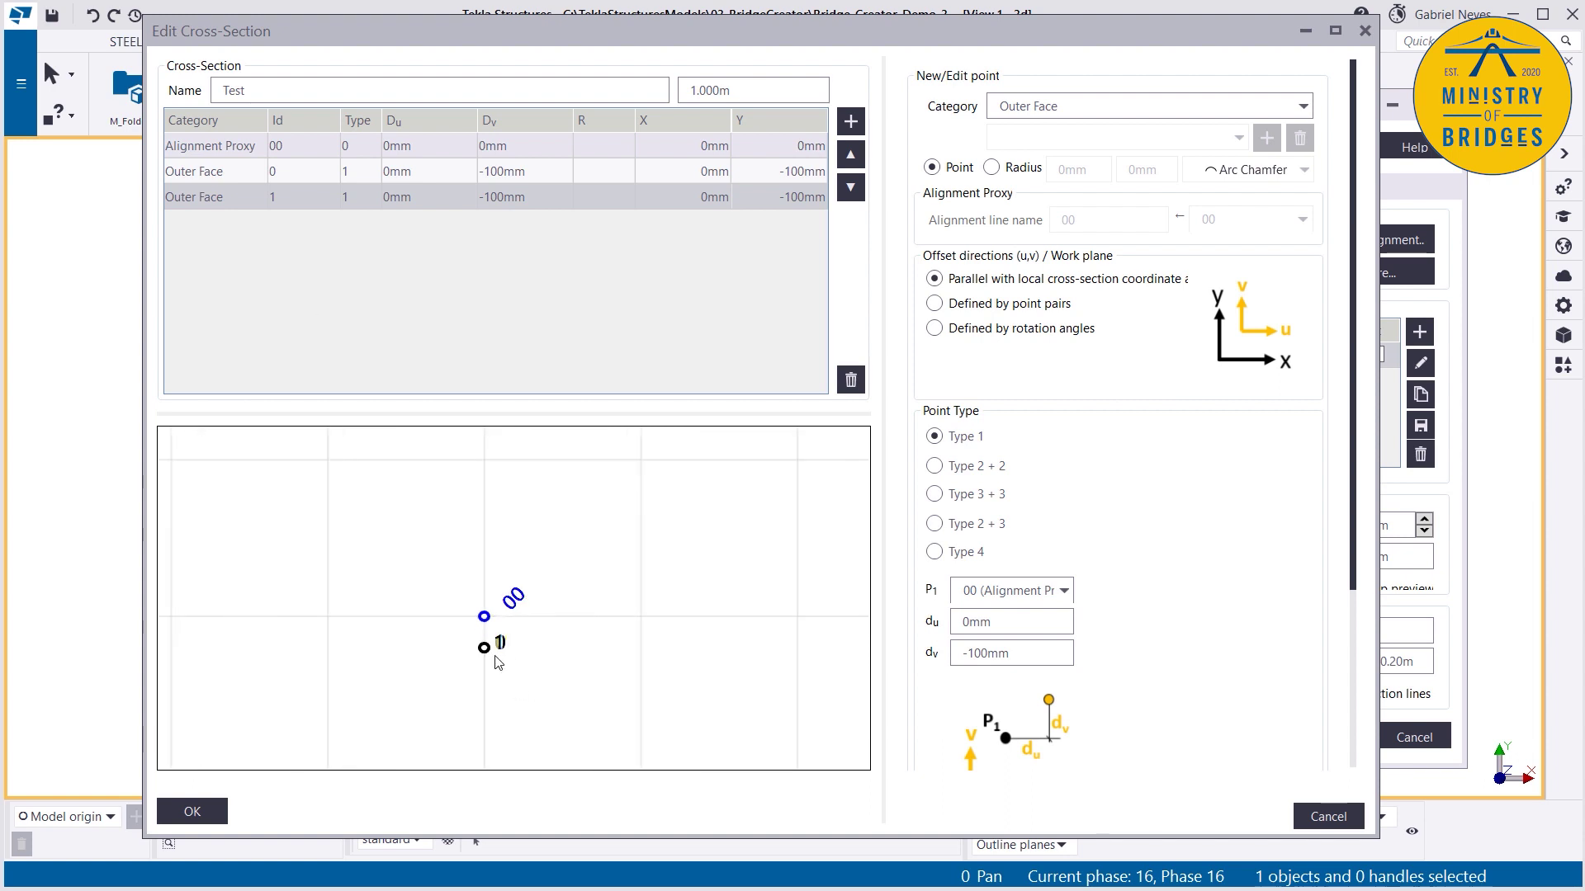
pyautogui.click(235, 196)
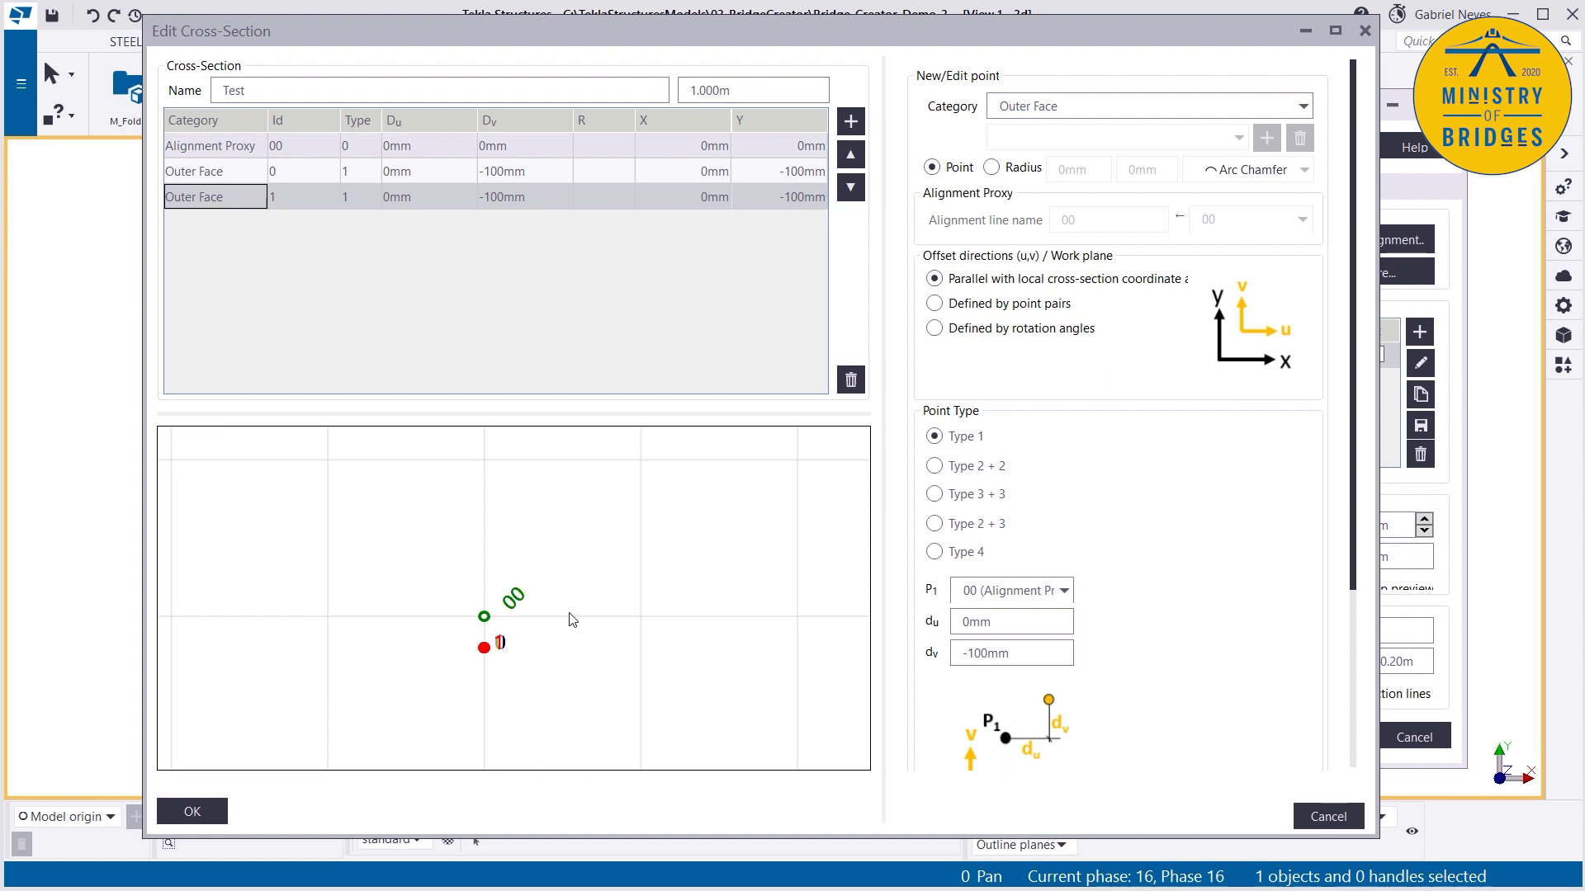
pyautogui.click(1005, 592)
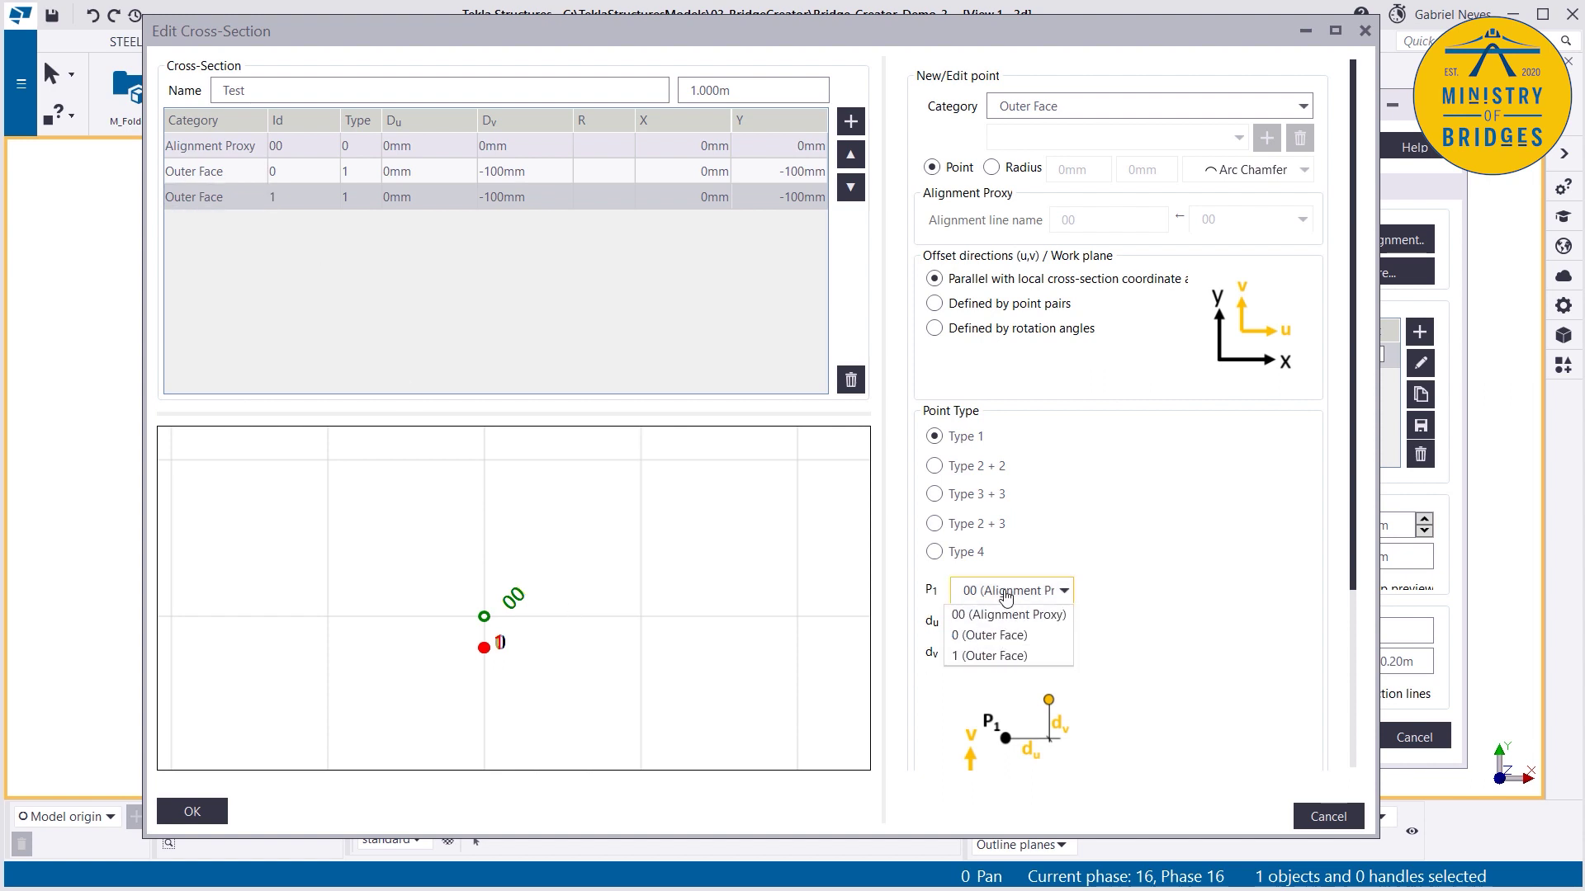
pyautogui.click(996, 637)
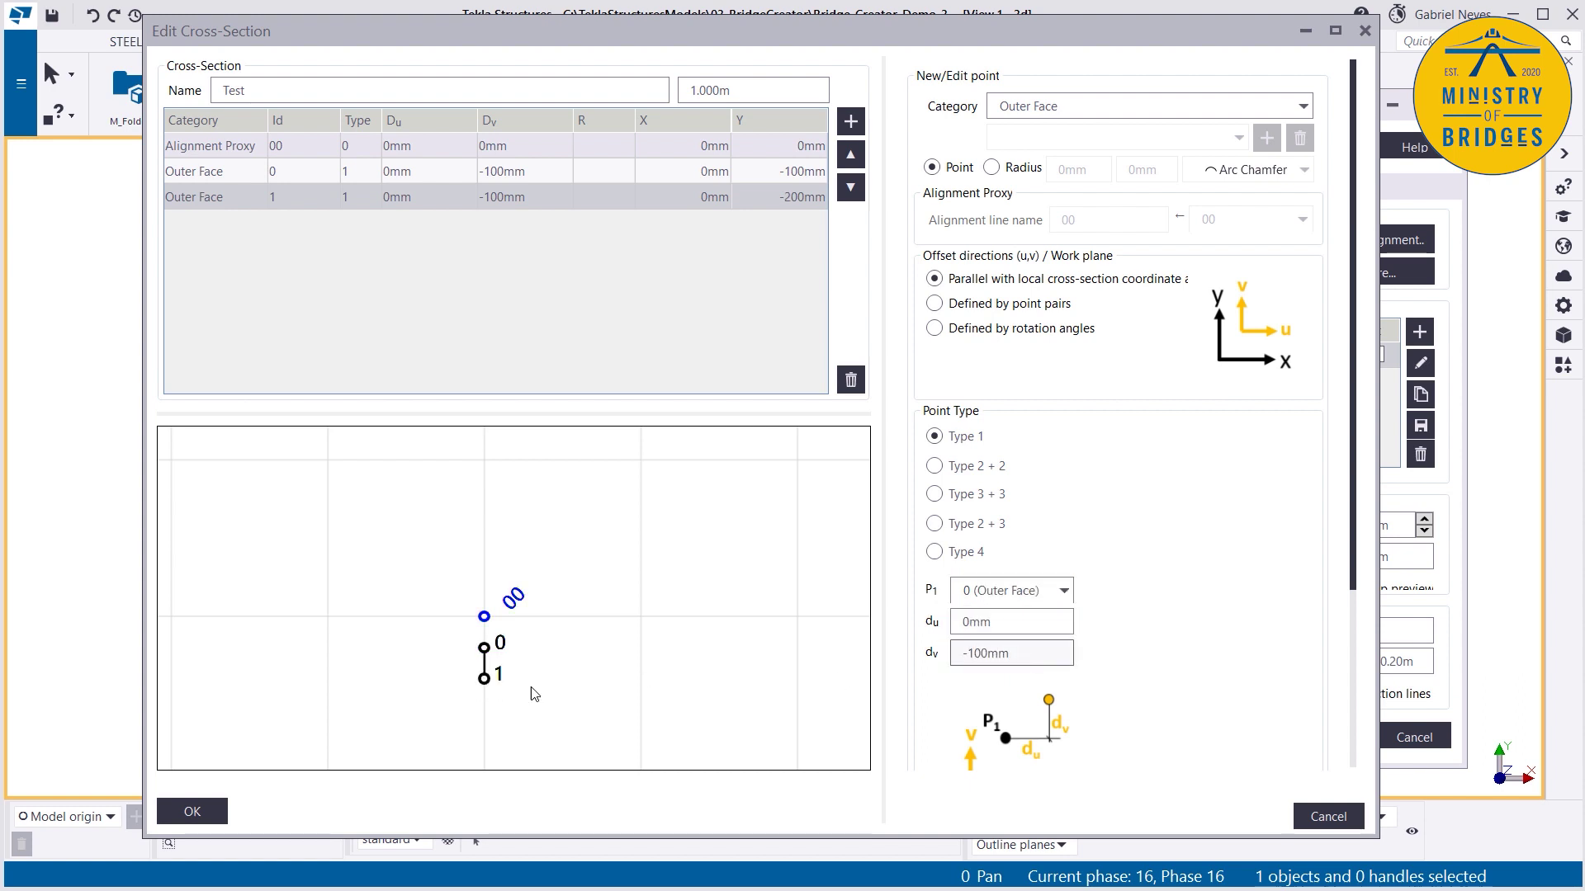
pyautogui.click(1031, 649)
pyautogui.write('0')
pyautogui.press('Tab')
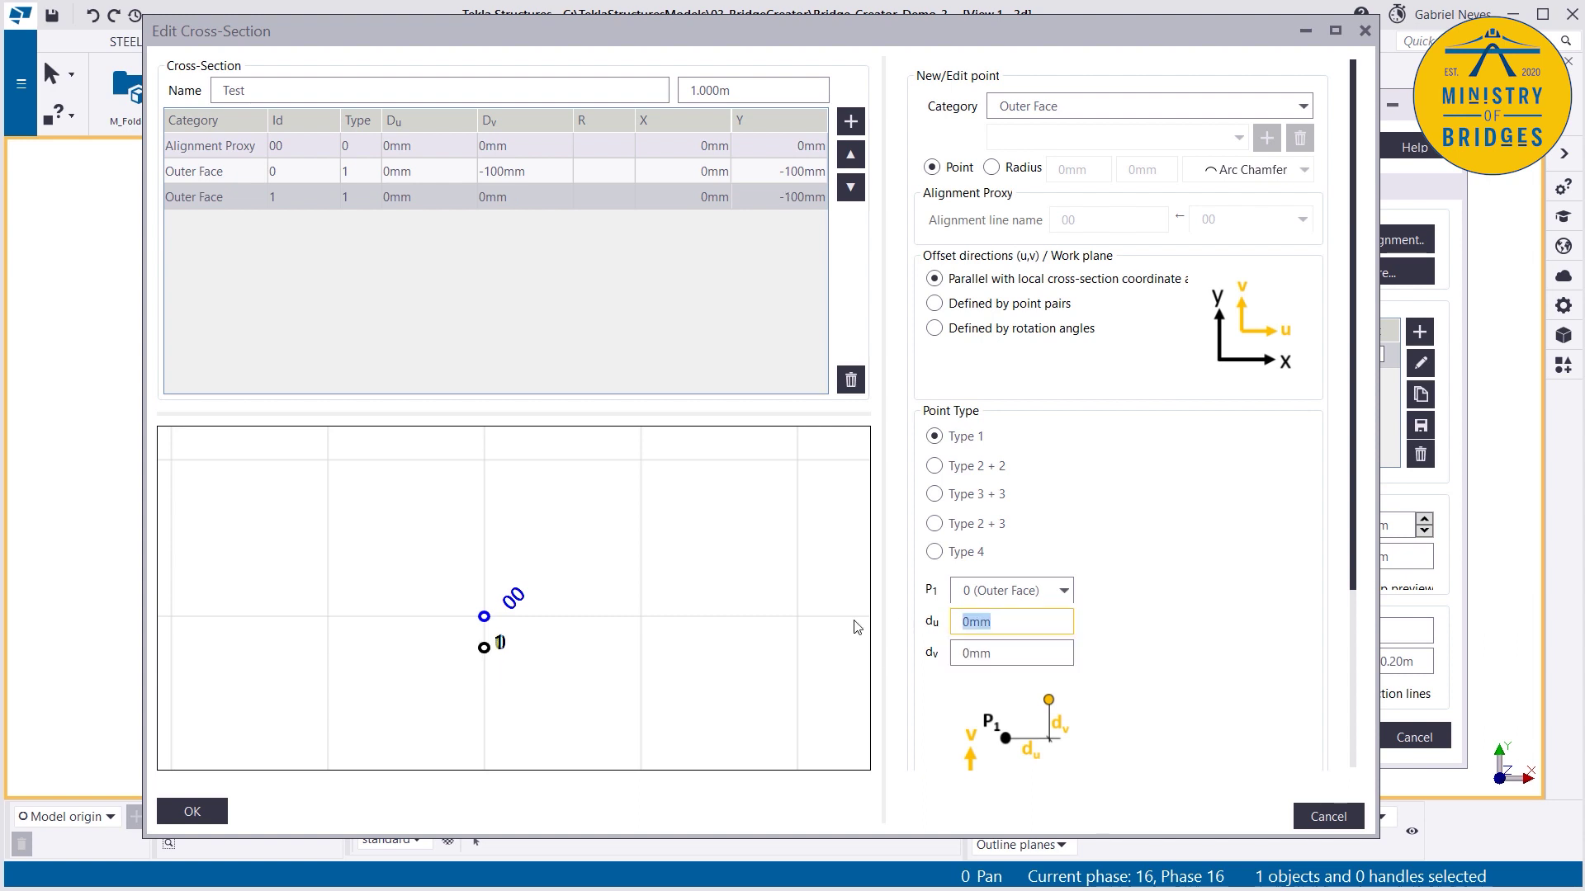
pyautogui.write('2000')
pyautogui.press('Tab')
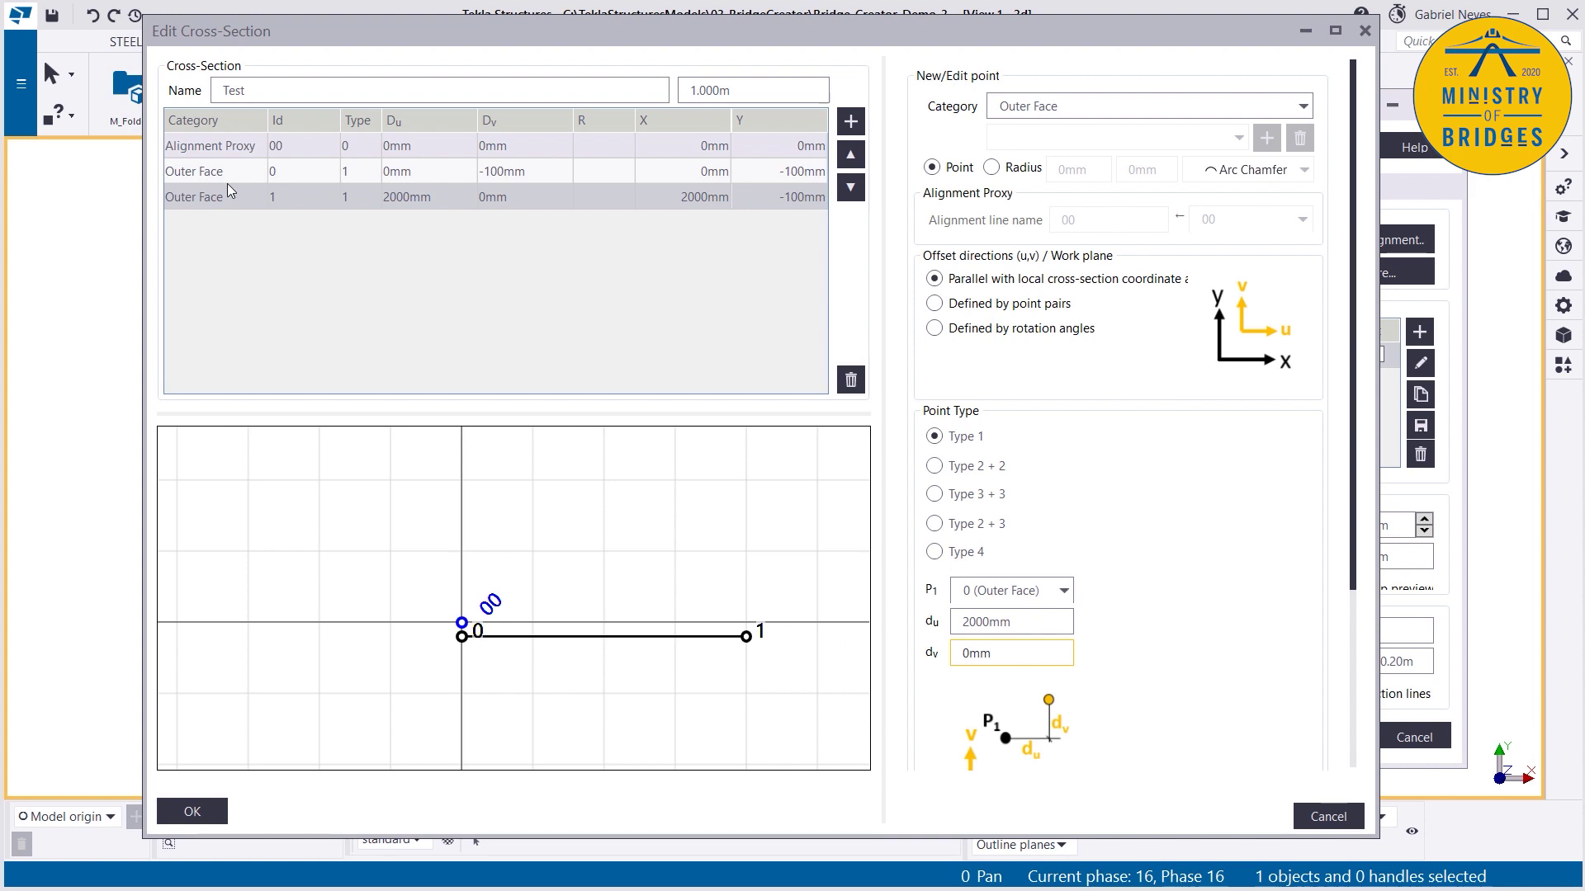
# Step: Add a third Outer Face point referenced to Outer Face point 1, with du 0 mm and dv -1000 mm
pyautogui.click(850, 121)
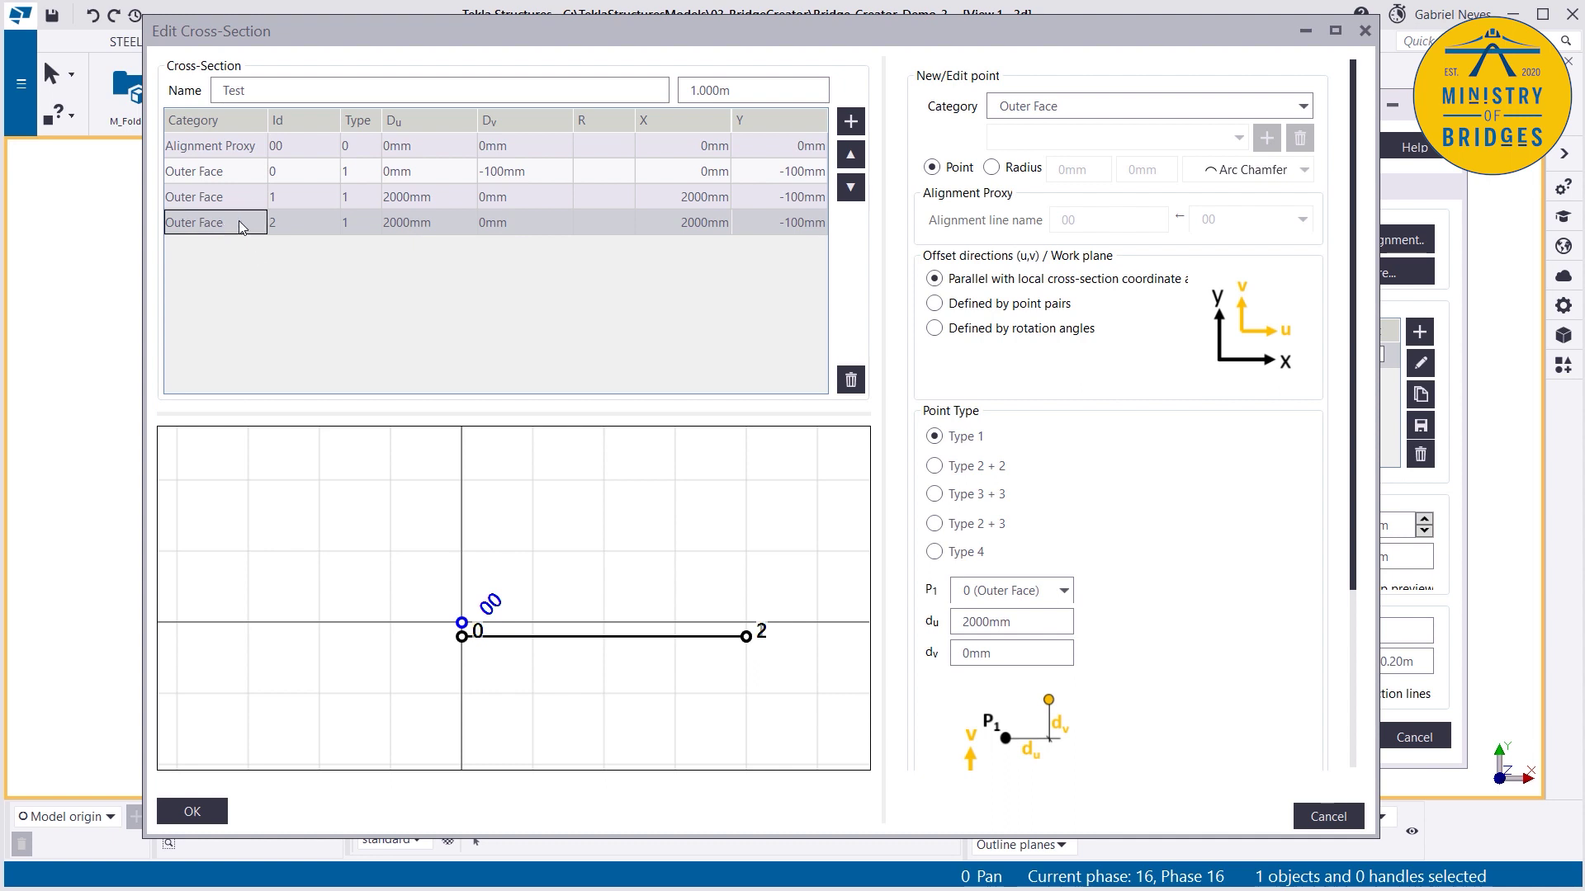
pyautogui.click(1025, 591)
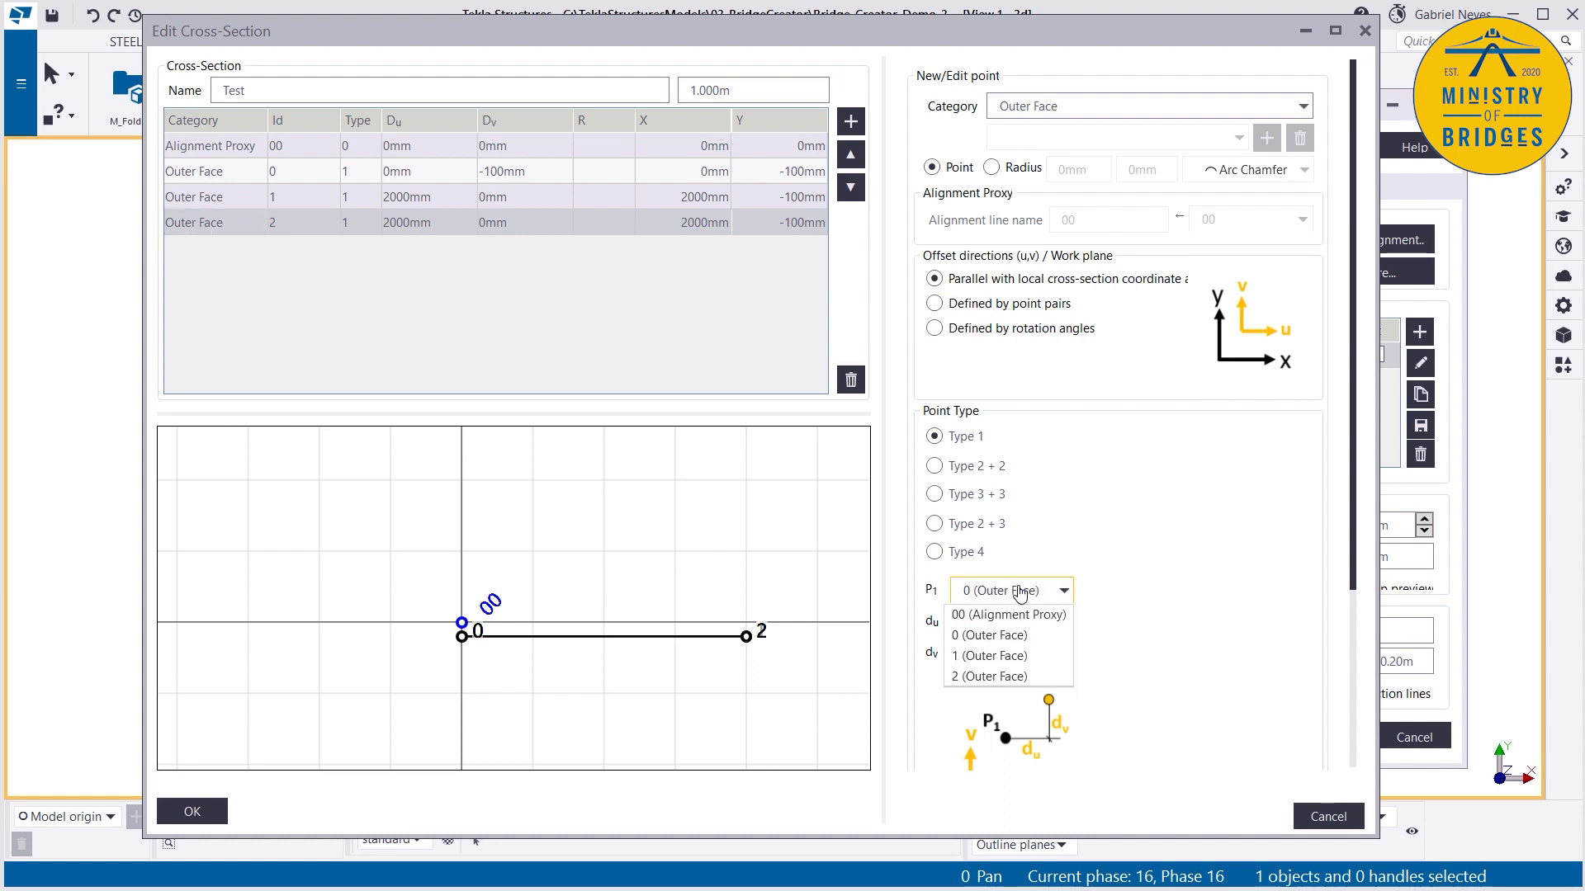
pyautogui.click(981, 657)
pyautogui.press('Tab')
pyautogui.write('0')
pyautogui.press('Tab')
pyautogui.write('-')
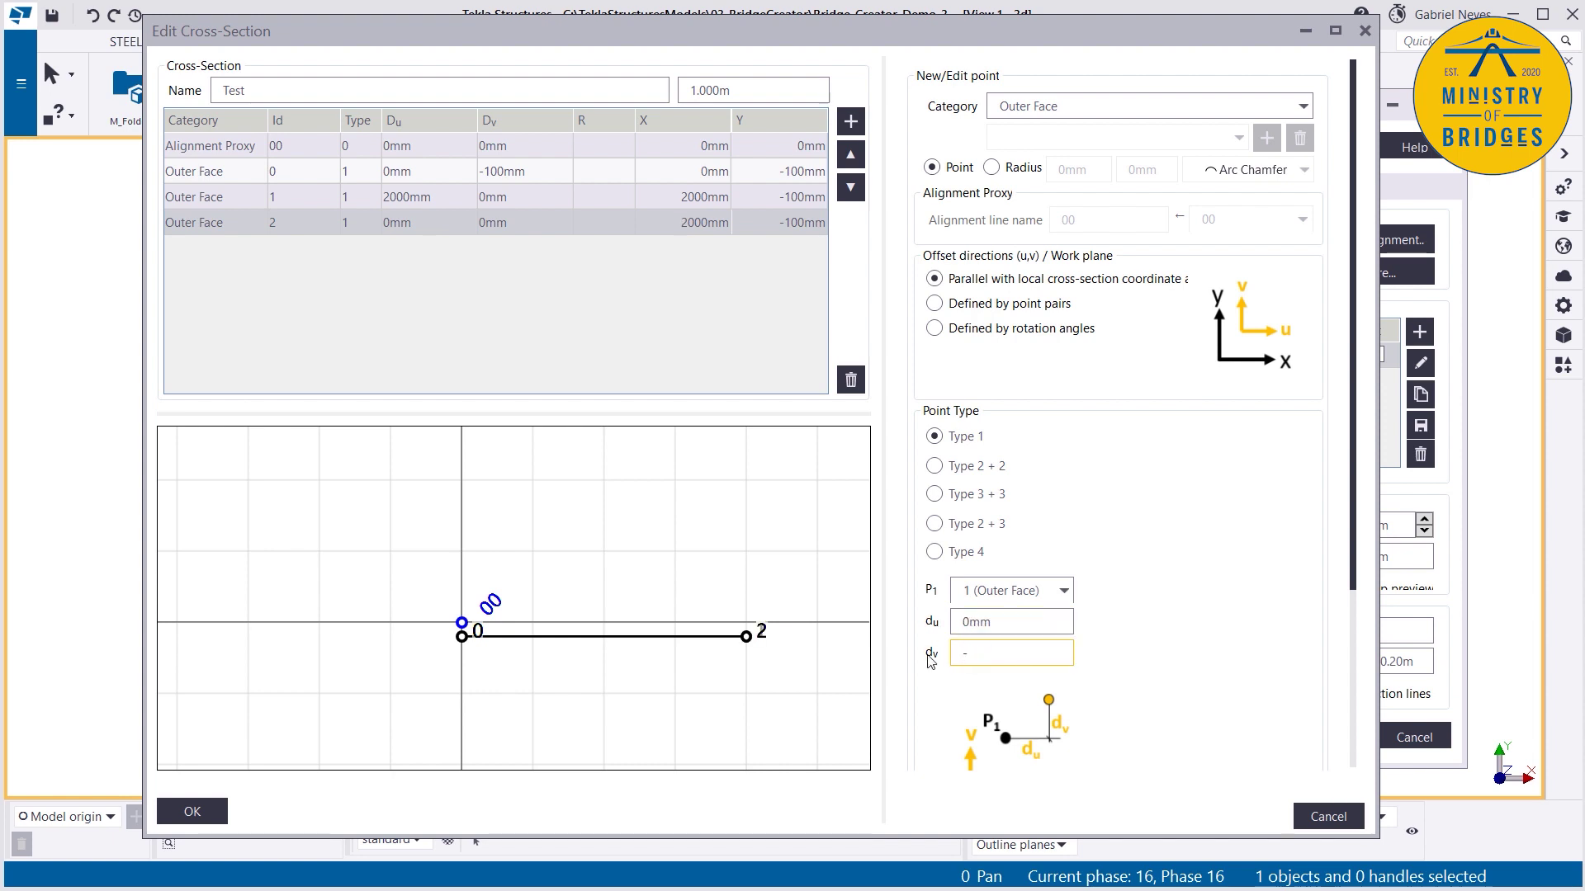
pyautogui.write('1000')
pyautogui.press('Tab')
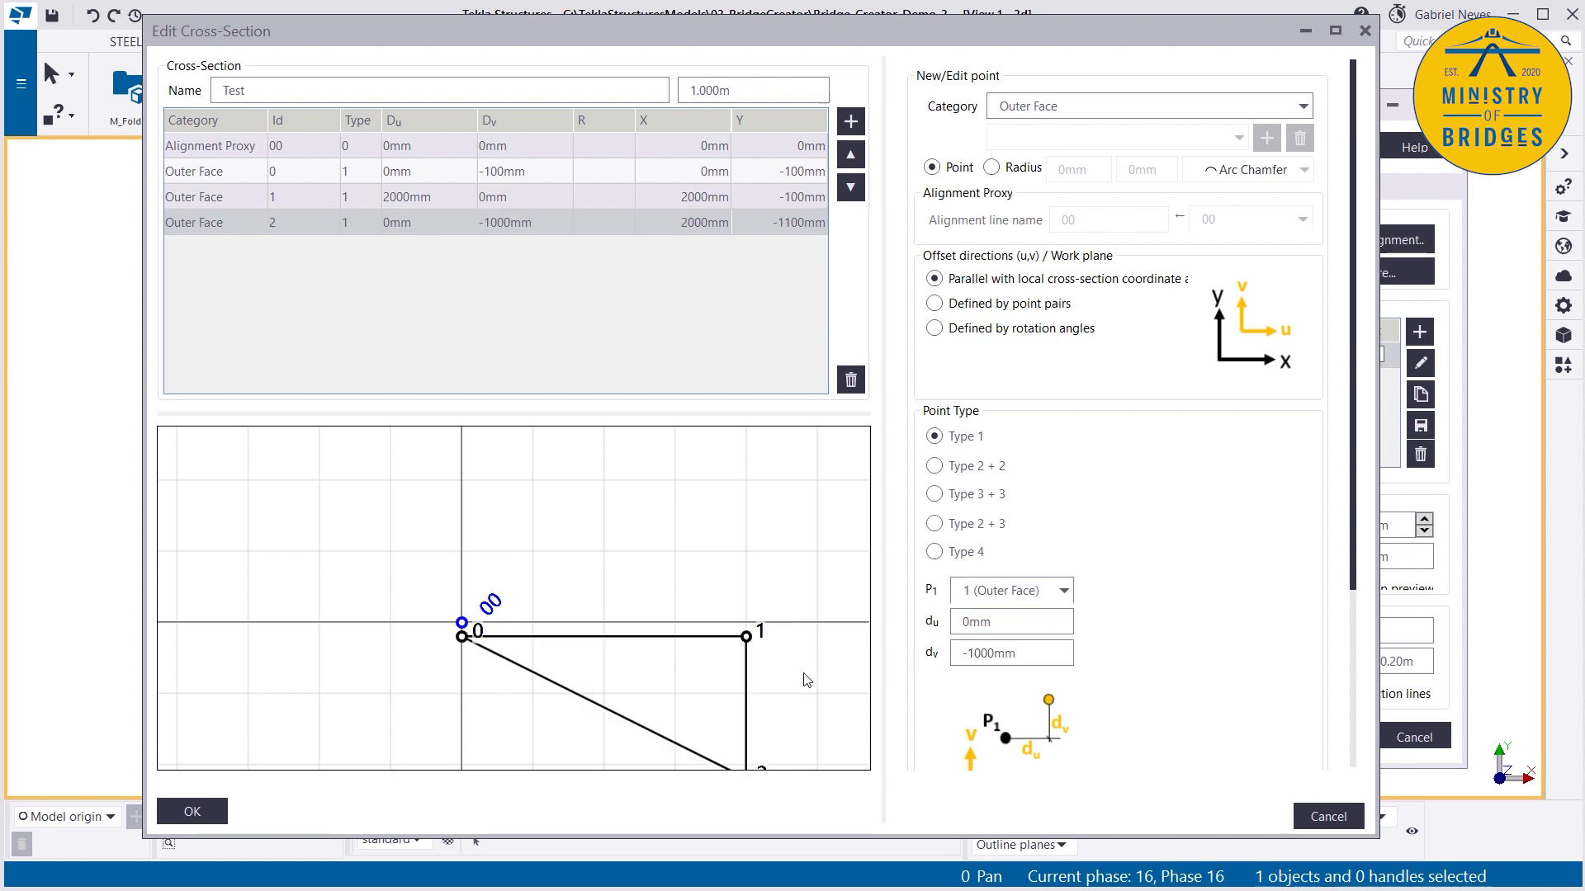
# Step: Insert another Outer Face point directly after Outer Face point 0 in the point list
pyautogui.scroll(-2, 548, 478)
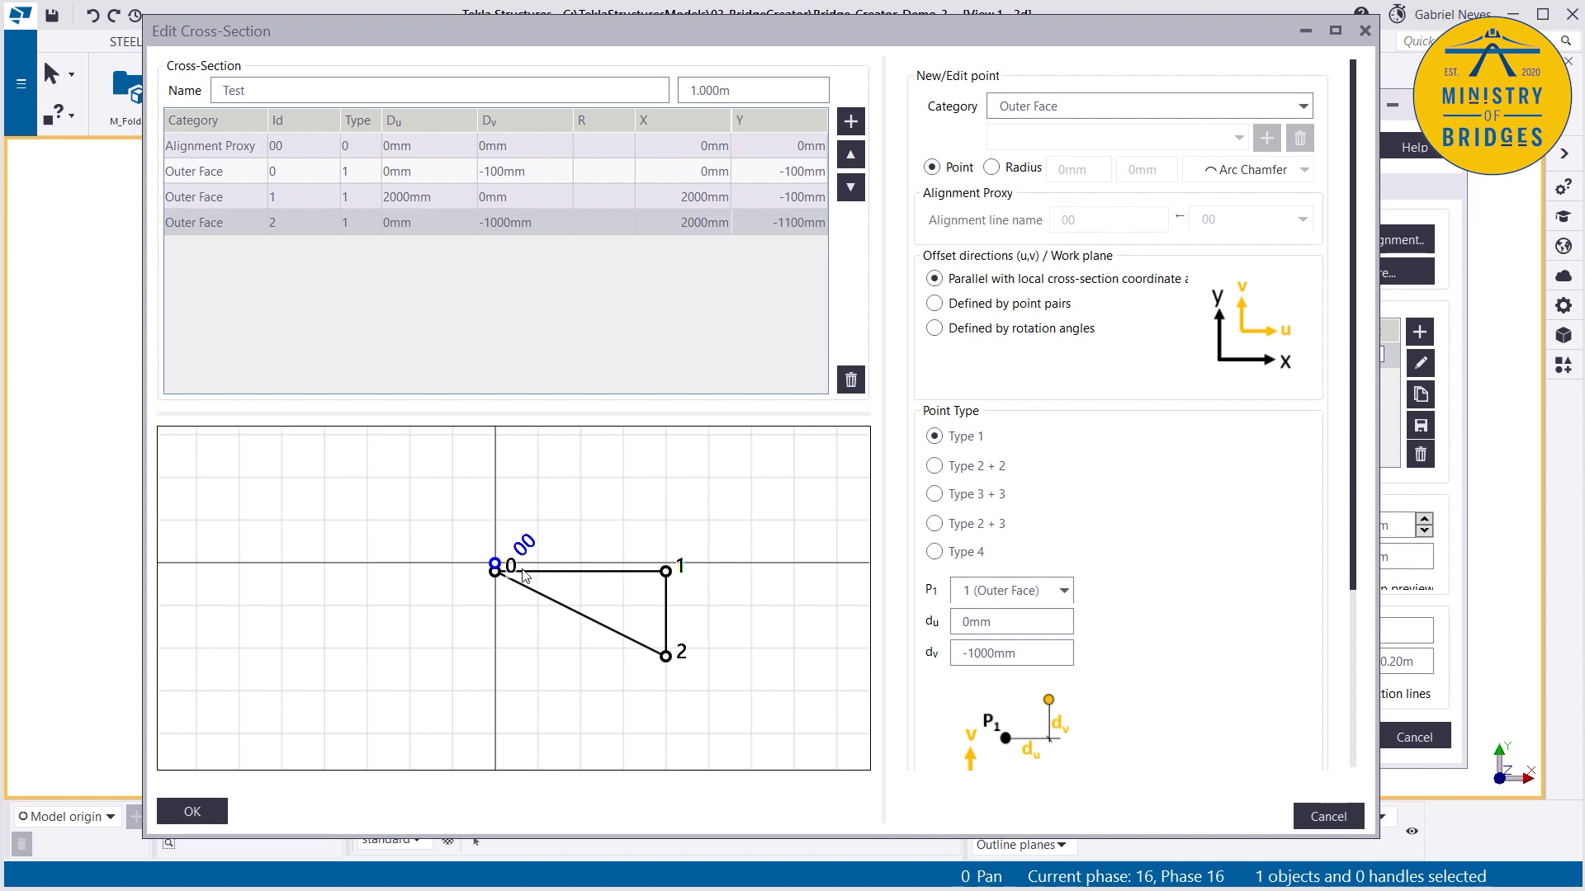
pyautogui.scroll(3, 492, 571)
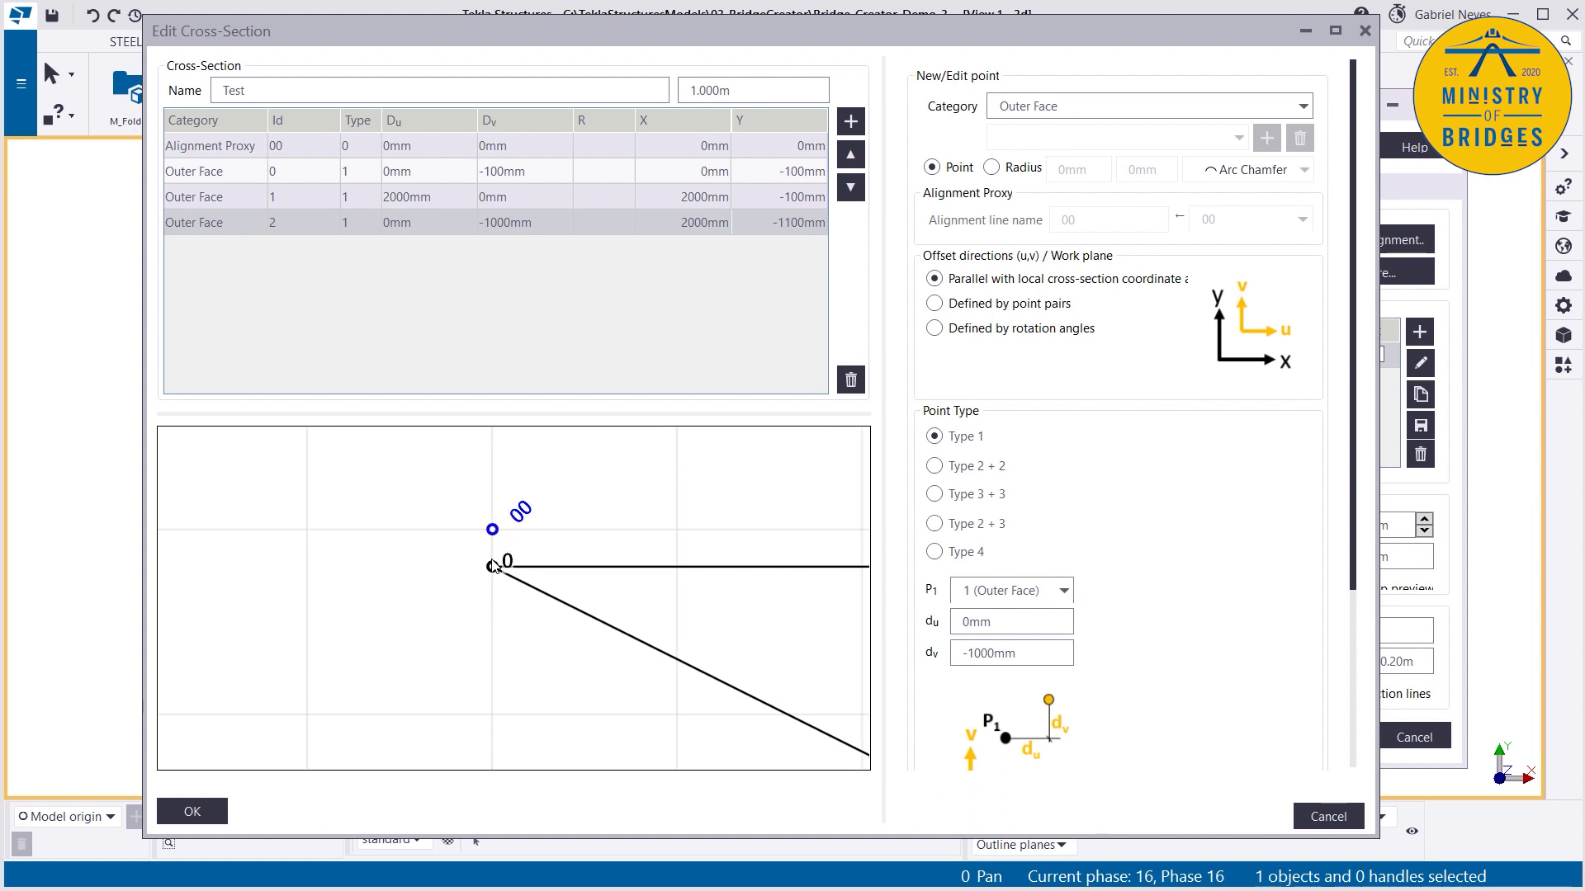
pyautogui.scroll(-2, 491, 576)
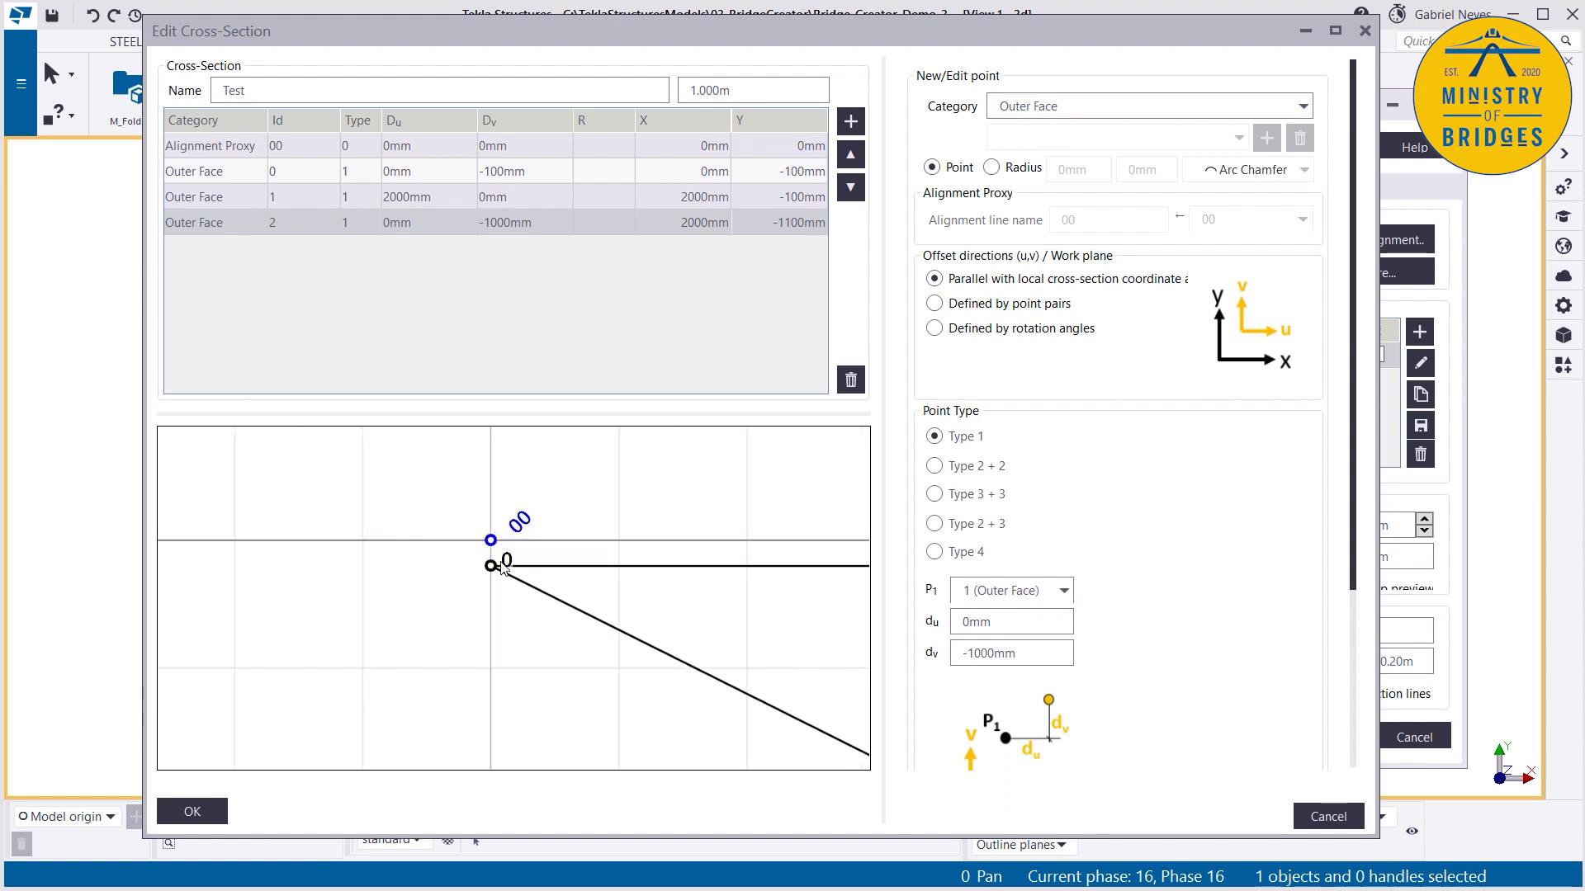
pyautogui.scroll(-2, 506, 568)
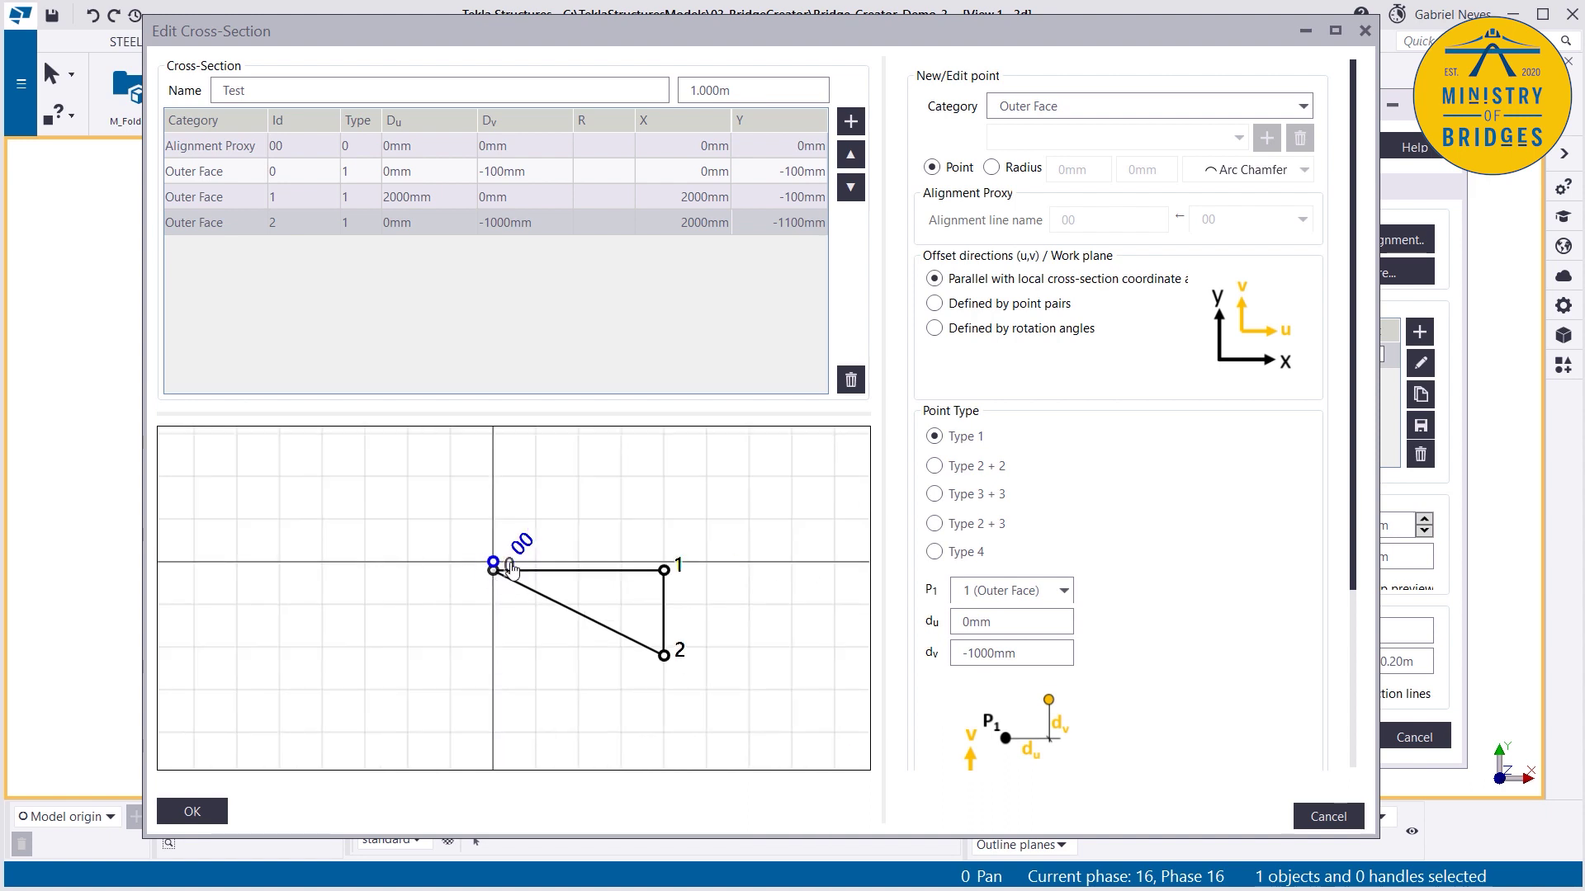
pyautogui.click(215, 172)
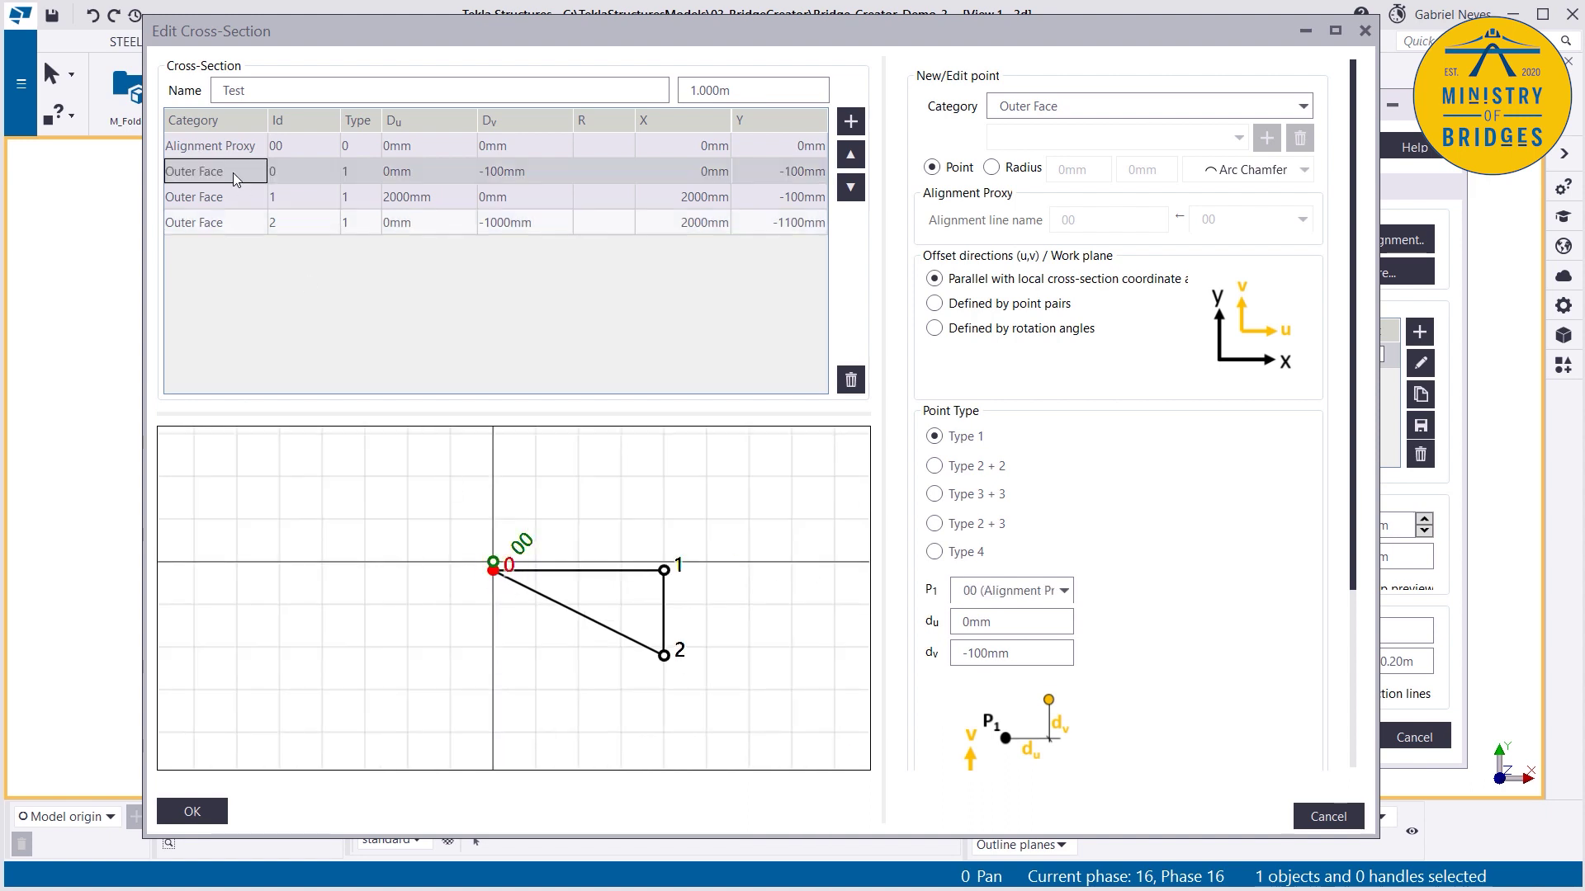
pyautogui.click(851, 122)
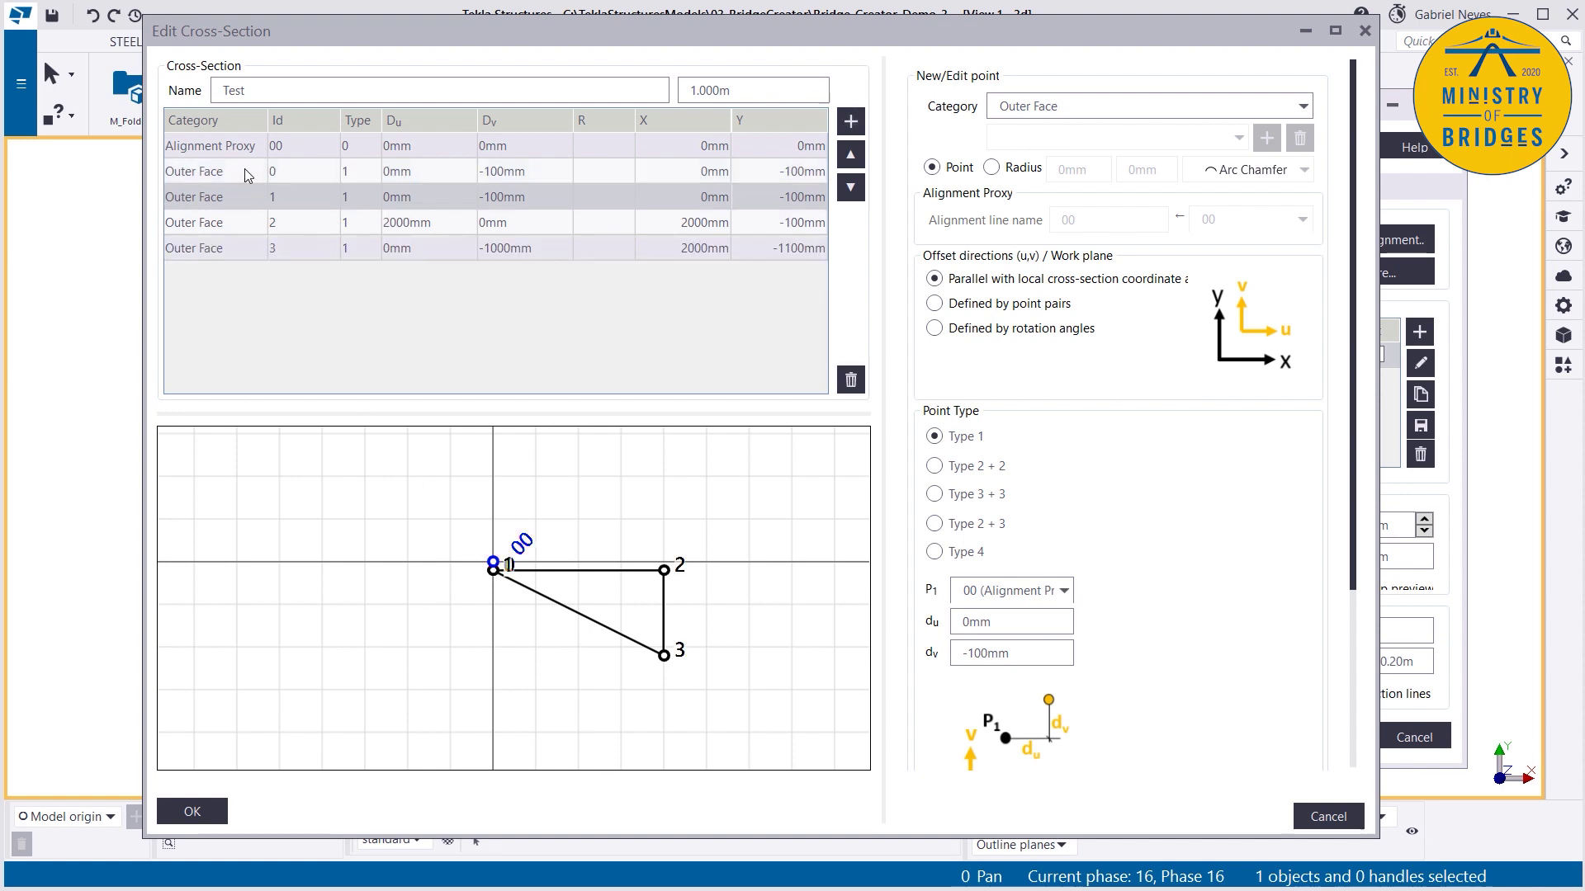
# Step: Reference Outer Face point 0 to Outer Face point 1, with du -1000 mm and dv 0 mm
pyautogui.click(243, 198)
pyautogui.scroll(4, 489, 584)
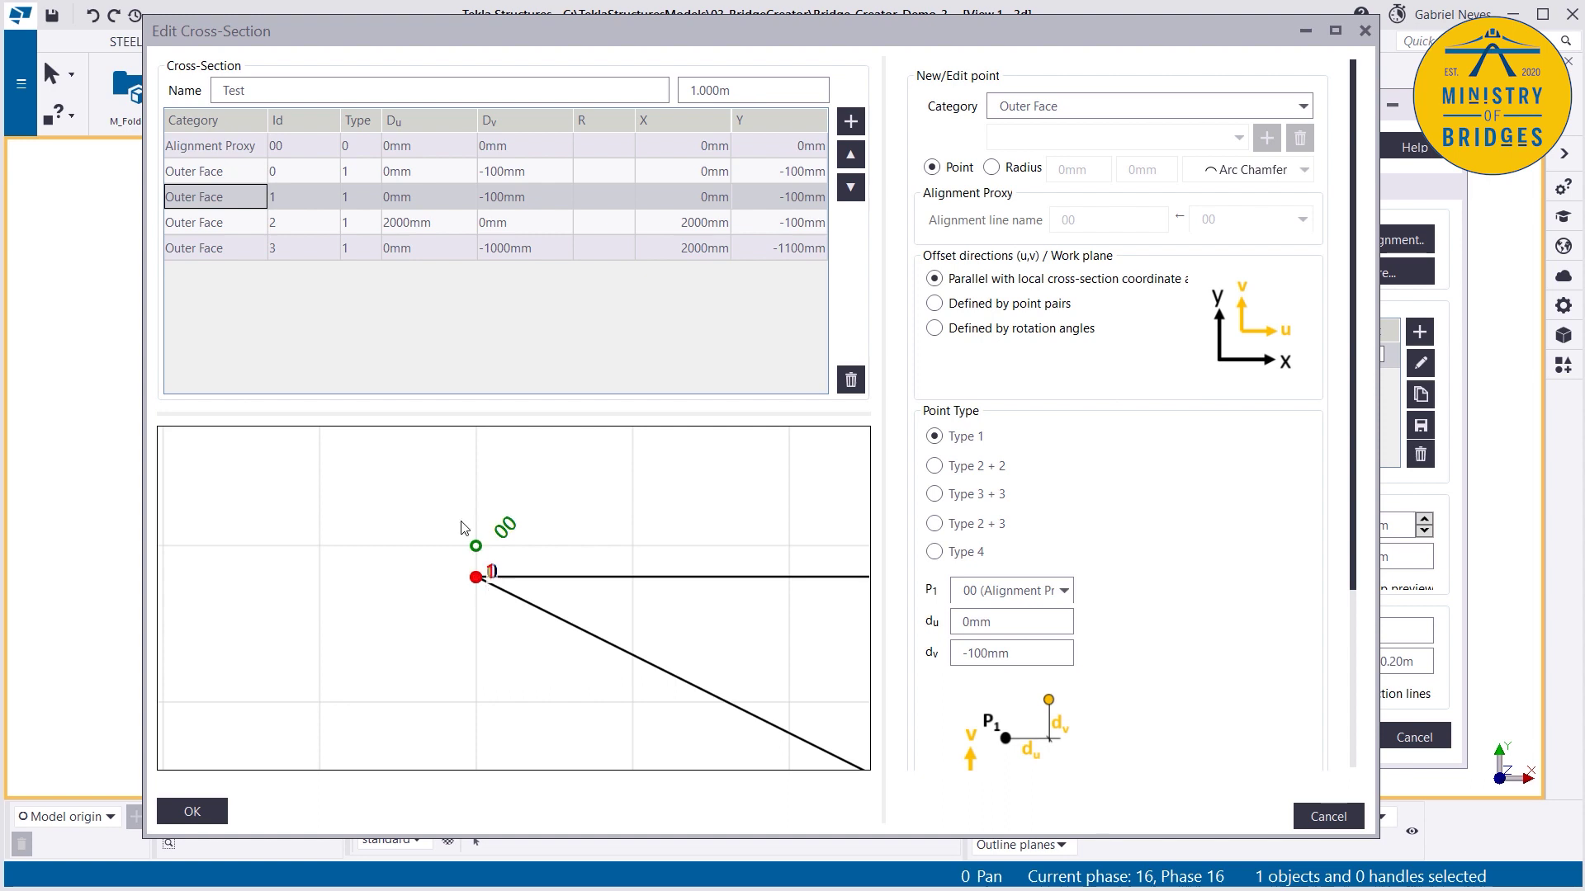
pyautogui.click(224, 171)
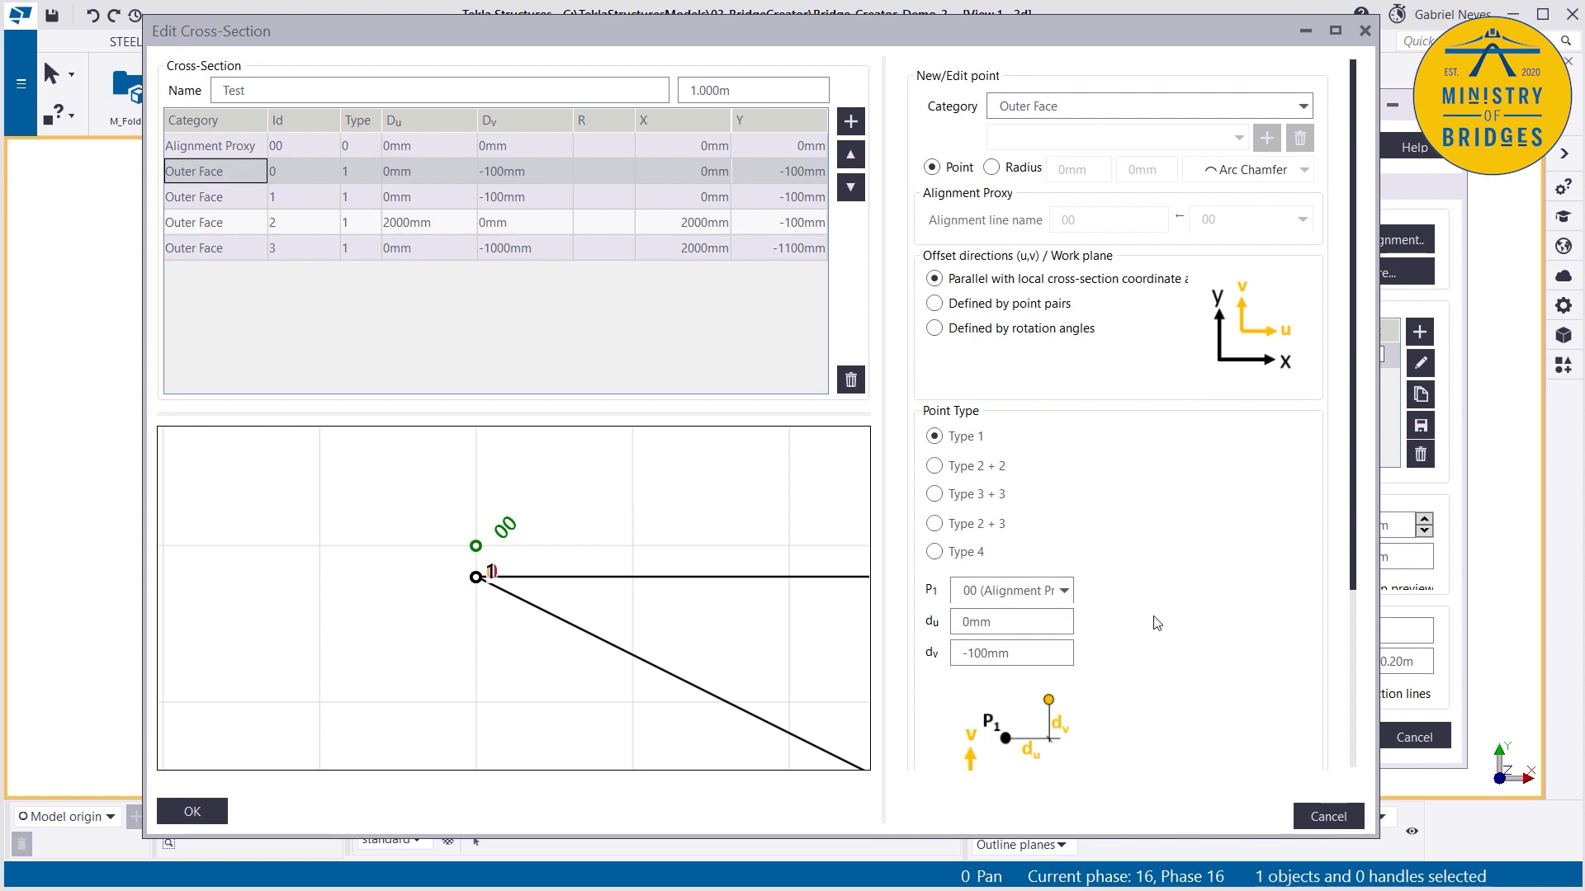
pyautogui.click(992, 596)
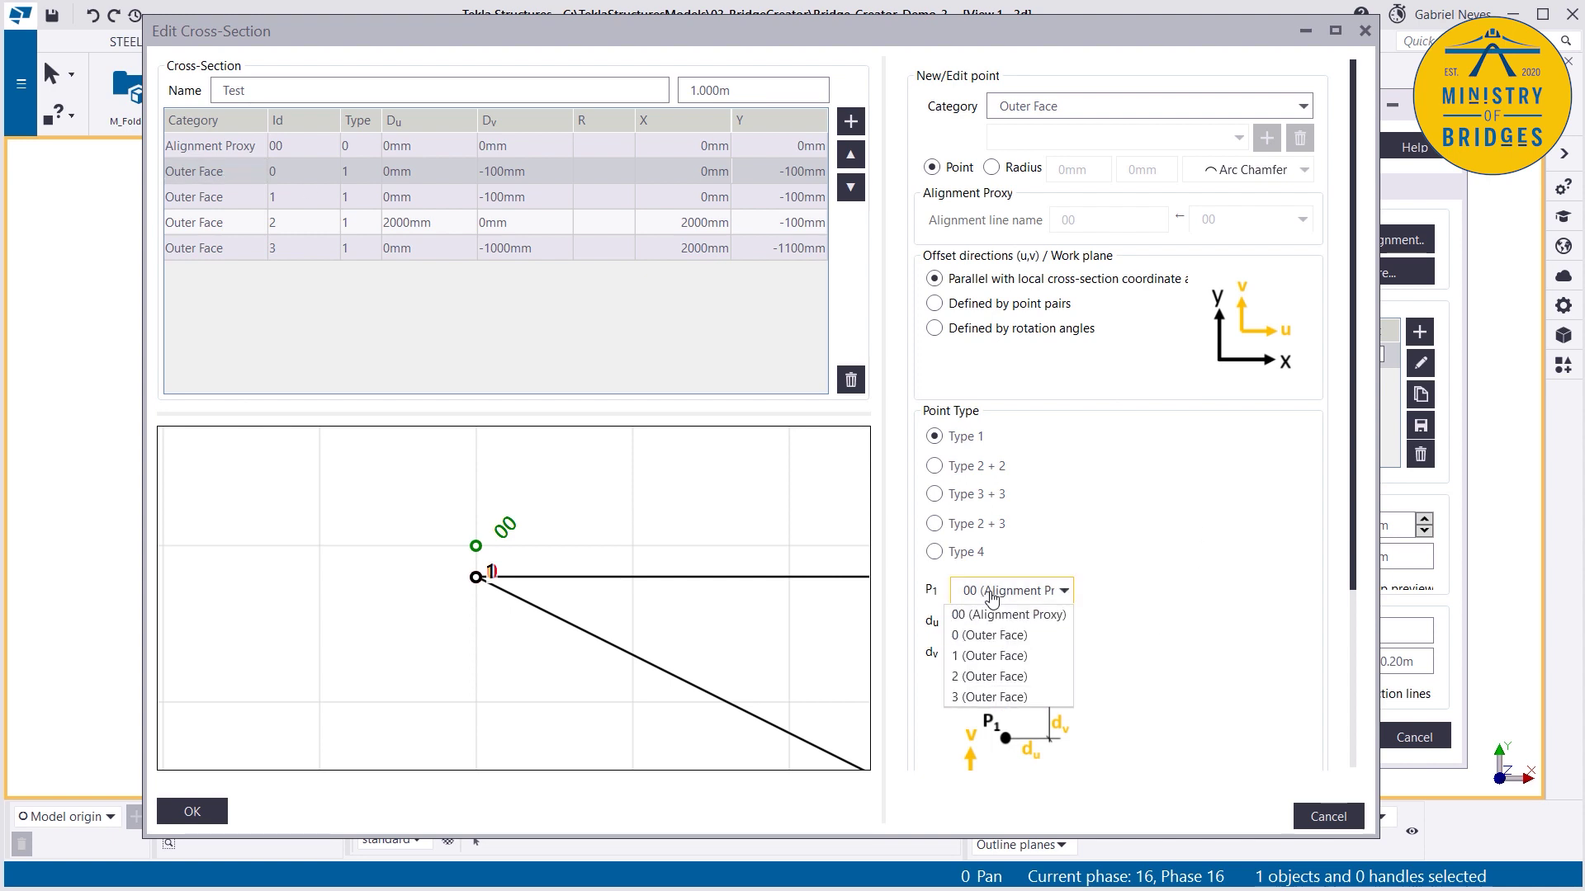
pyautogui.click(984, 656)
pyautogui.moveTo(1011, 653); pyautogui.dragTo(938, 660)
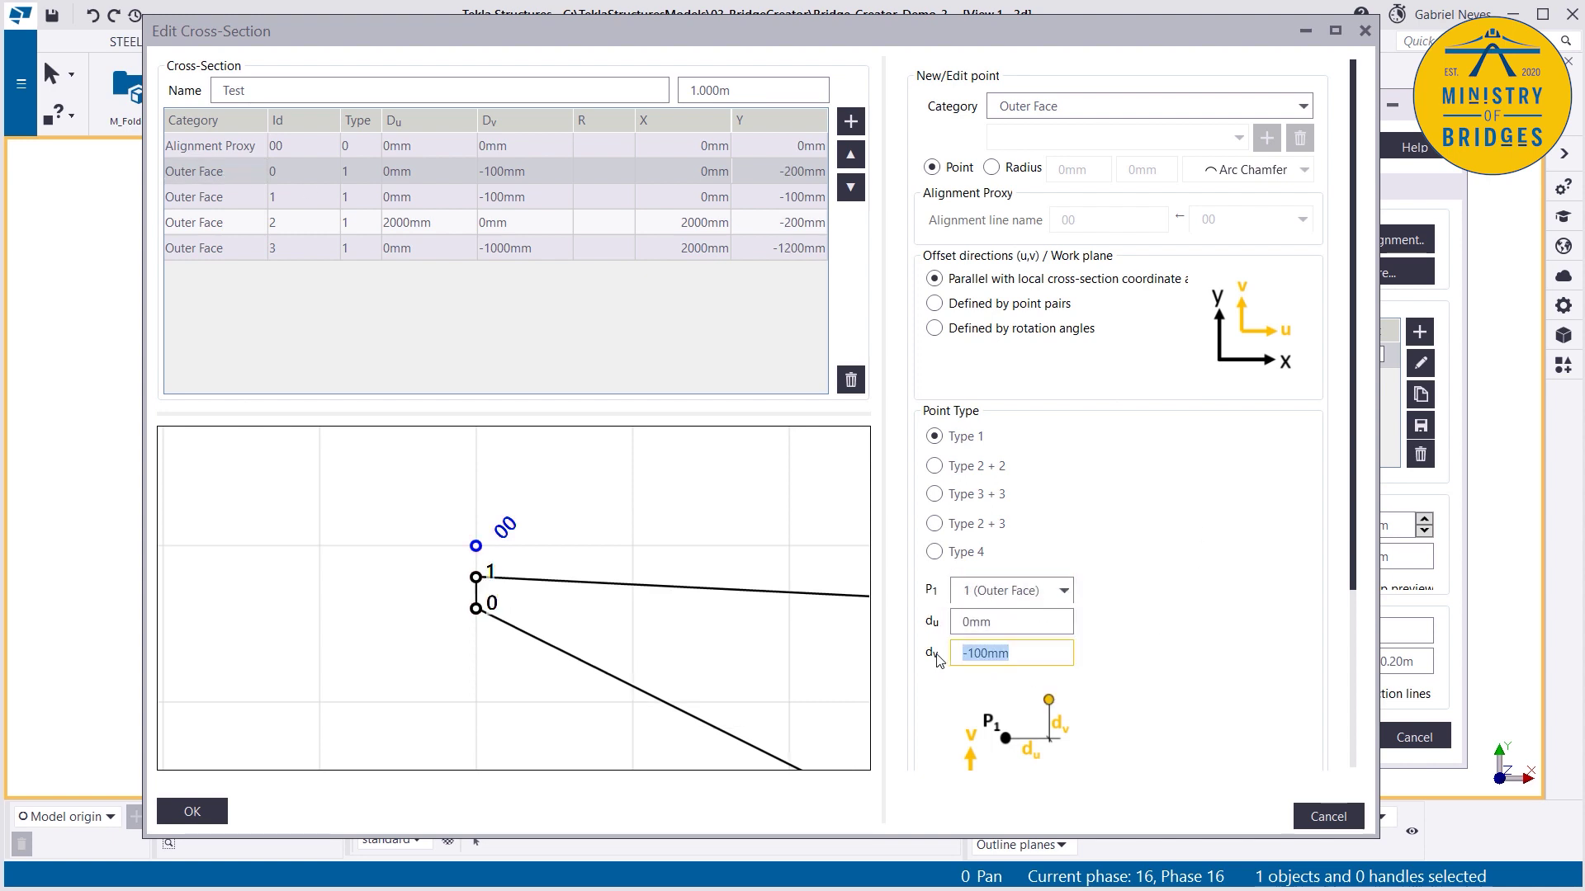
pyautogui.write('0')
pyautogui.moveTo(1020, 619); pyautogui.dragTo(896, 633)
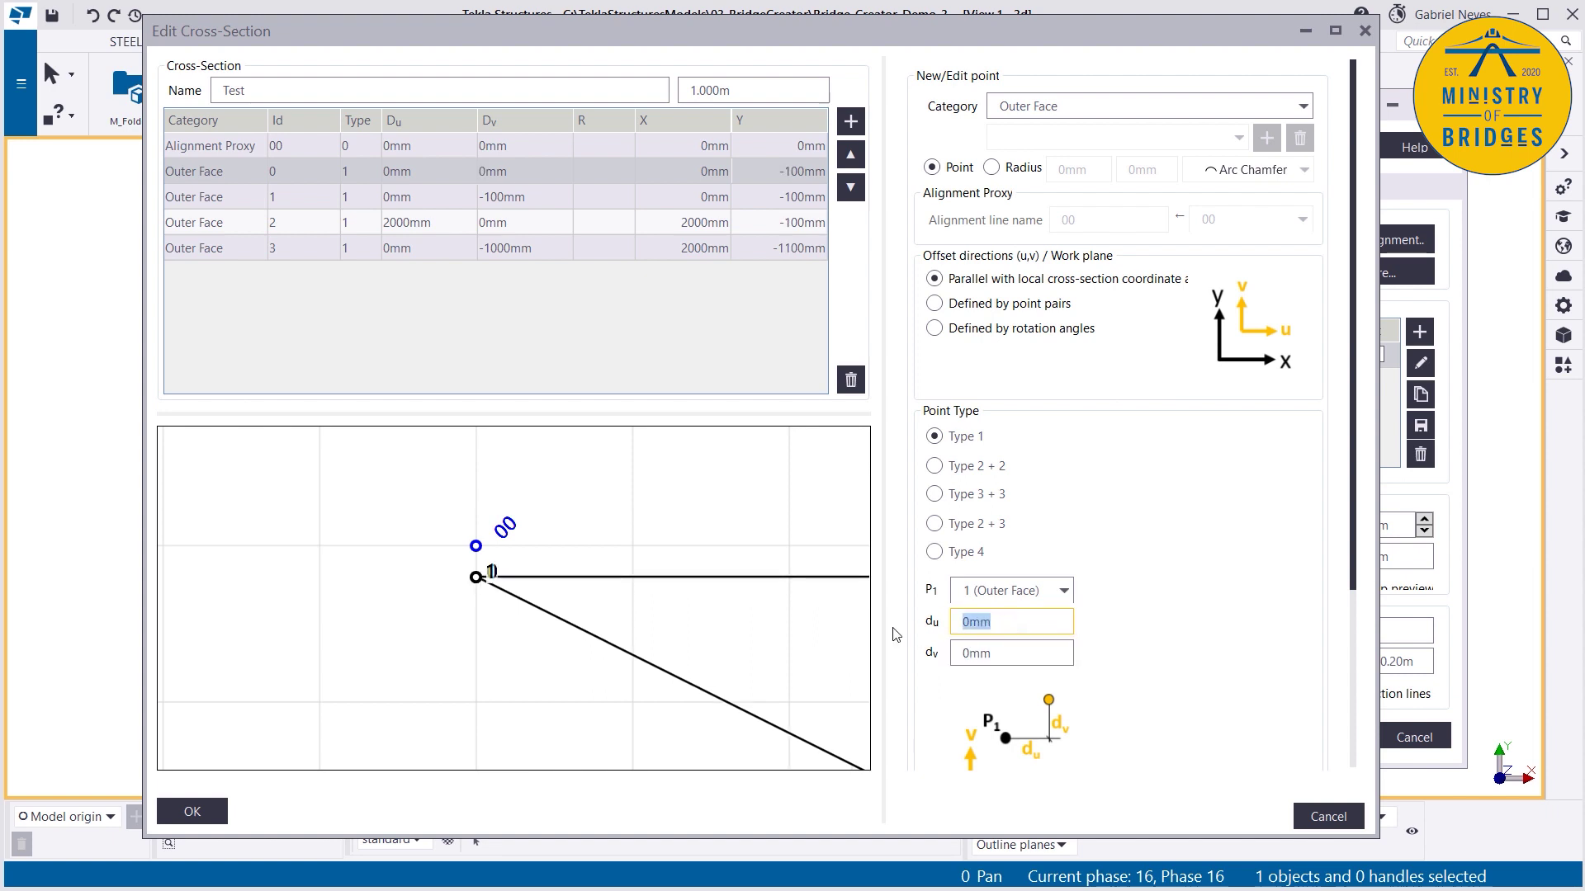
pyautogui.write('-1000')
pyautogui.scroll(-3, 637, 619)
pyautogui.press('Return')
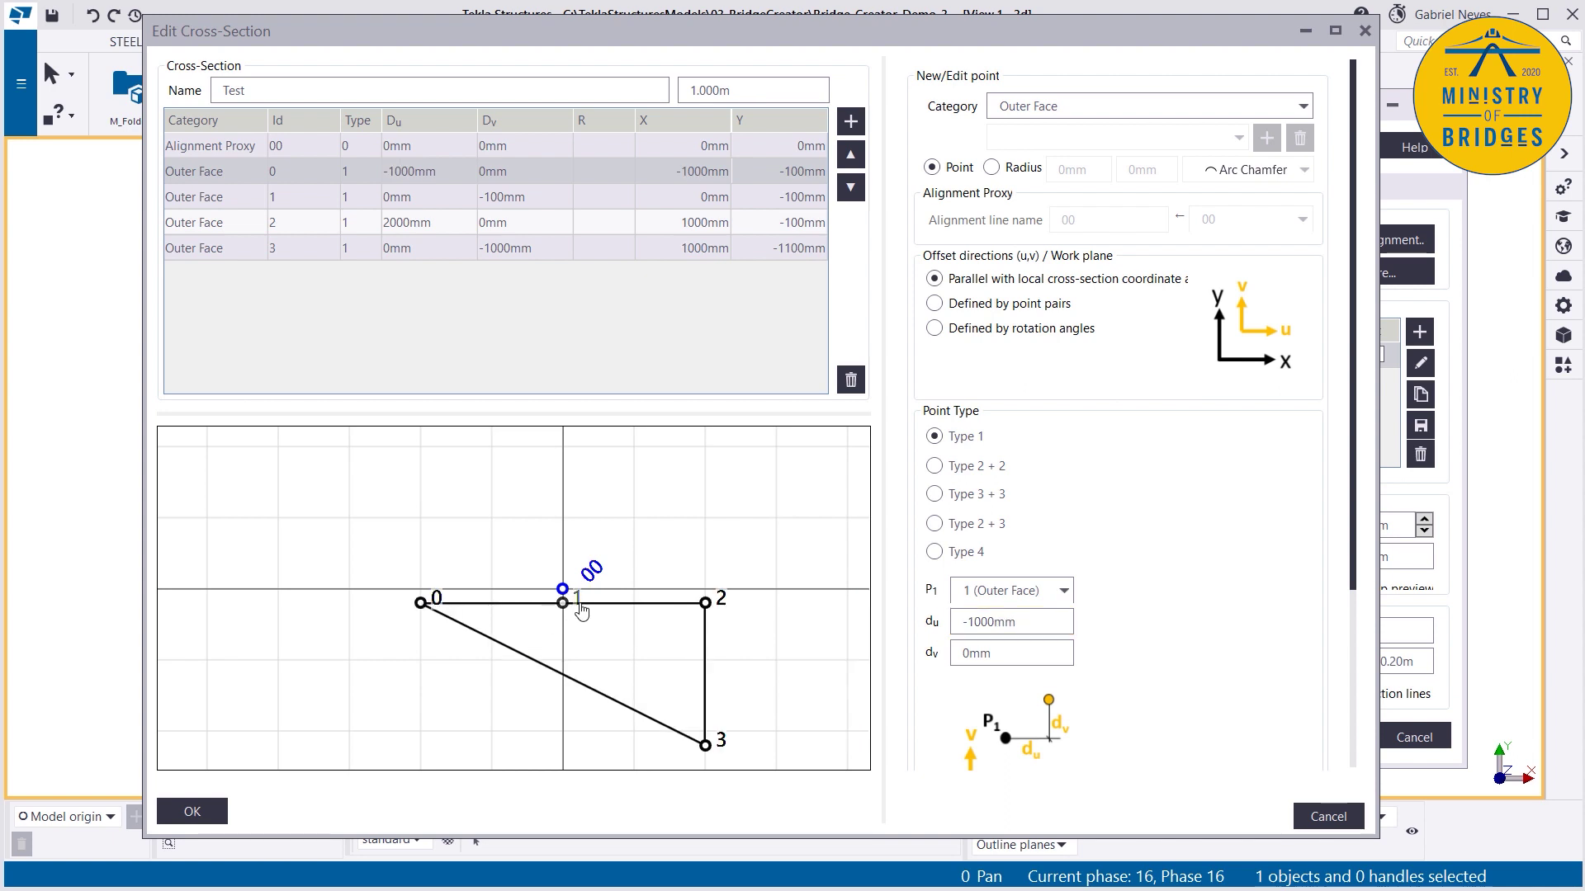
# Step: Insert another Outer Face point after point 0 and reference point 0 to it, with du 0 mm and dv -1000 mm
pyautogui.click(241, 171)
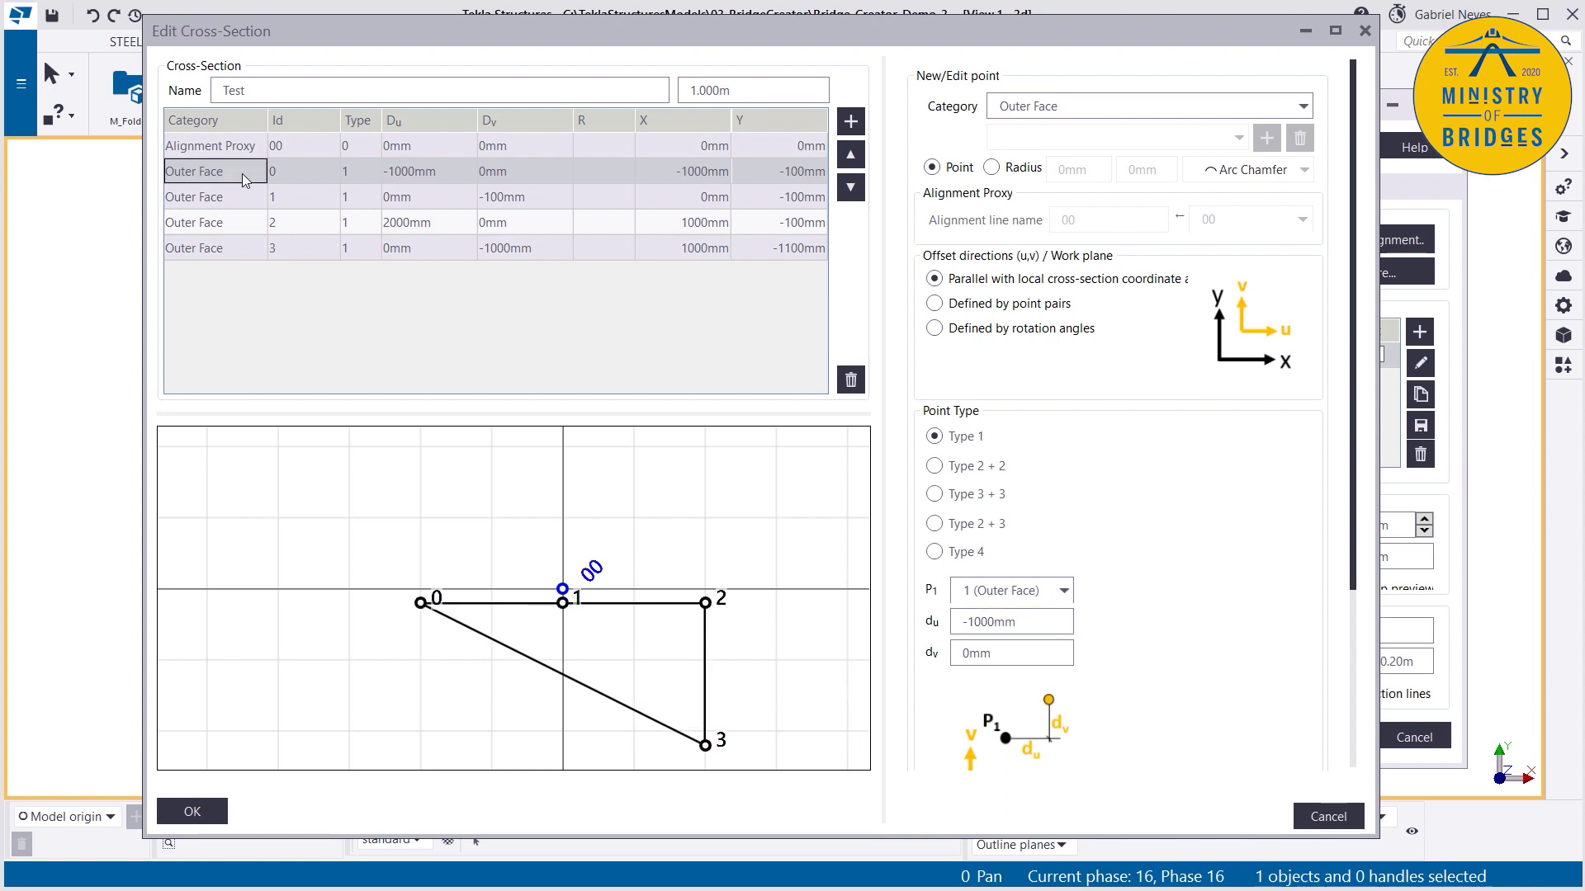
pyautogui.click(850, 122)
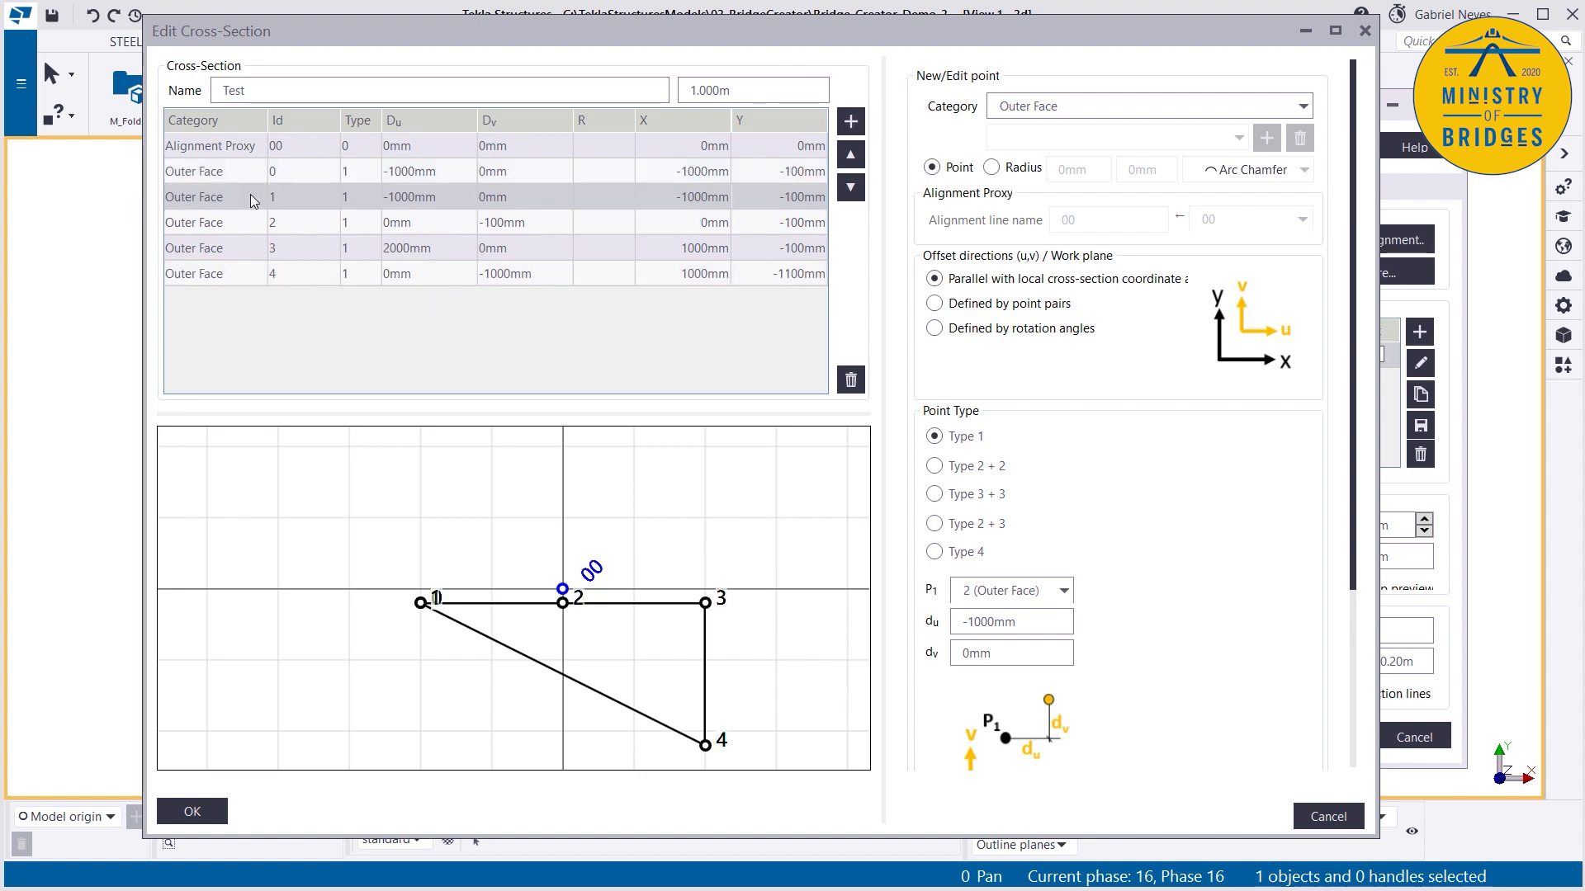
pyautogui.click(226, 171)
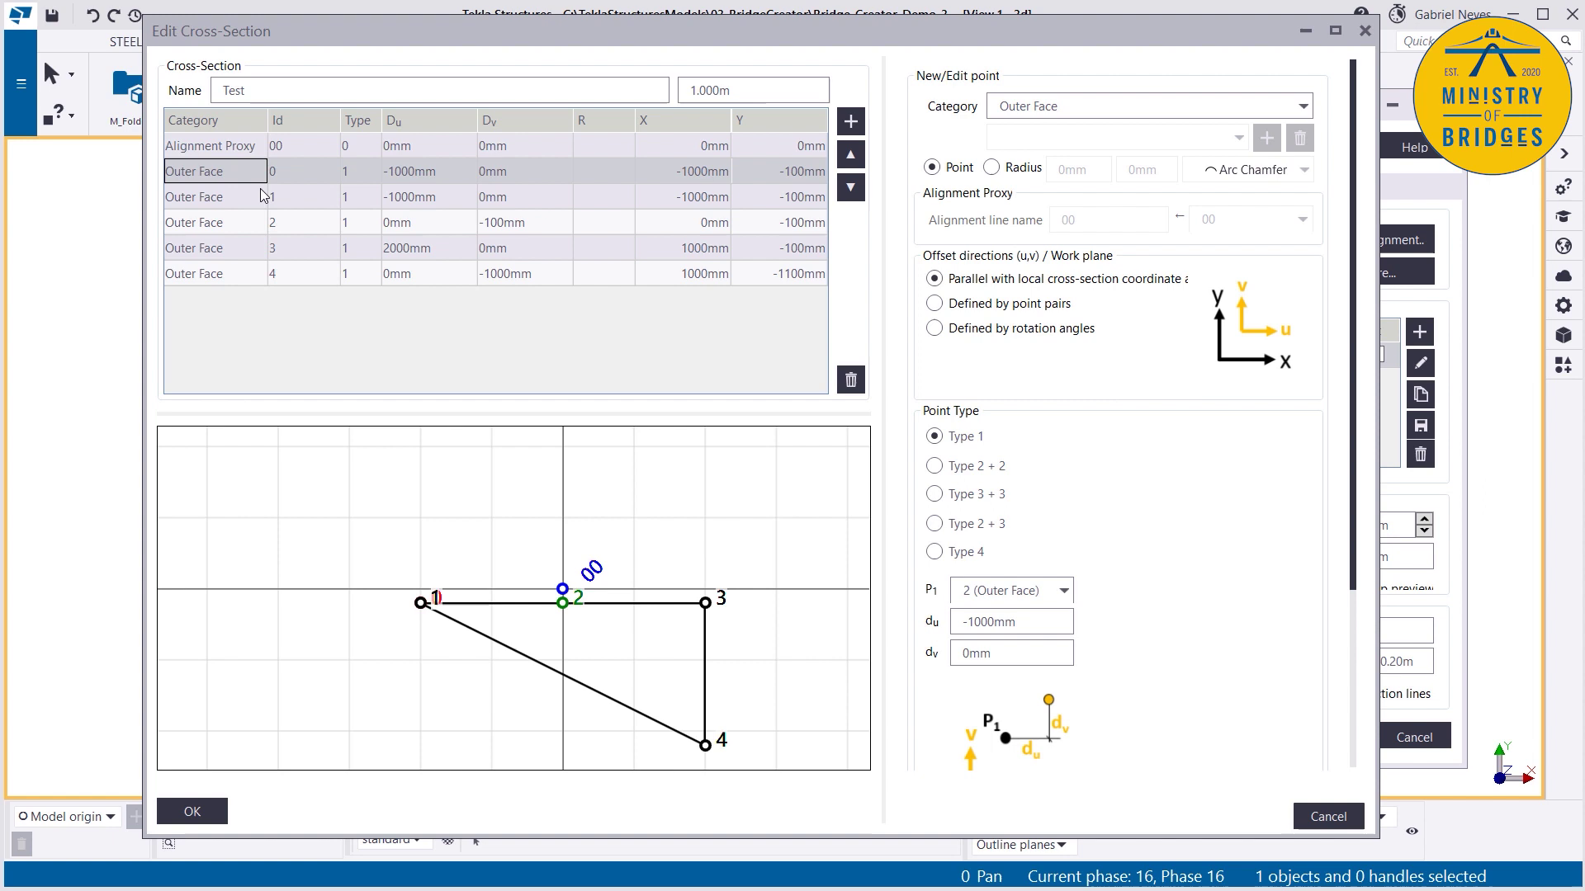
pyautogui.click(1013, 591)
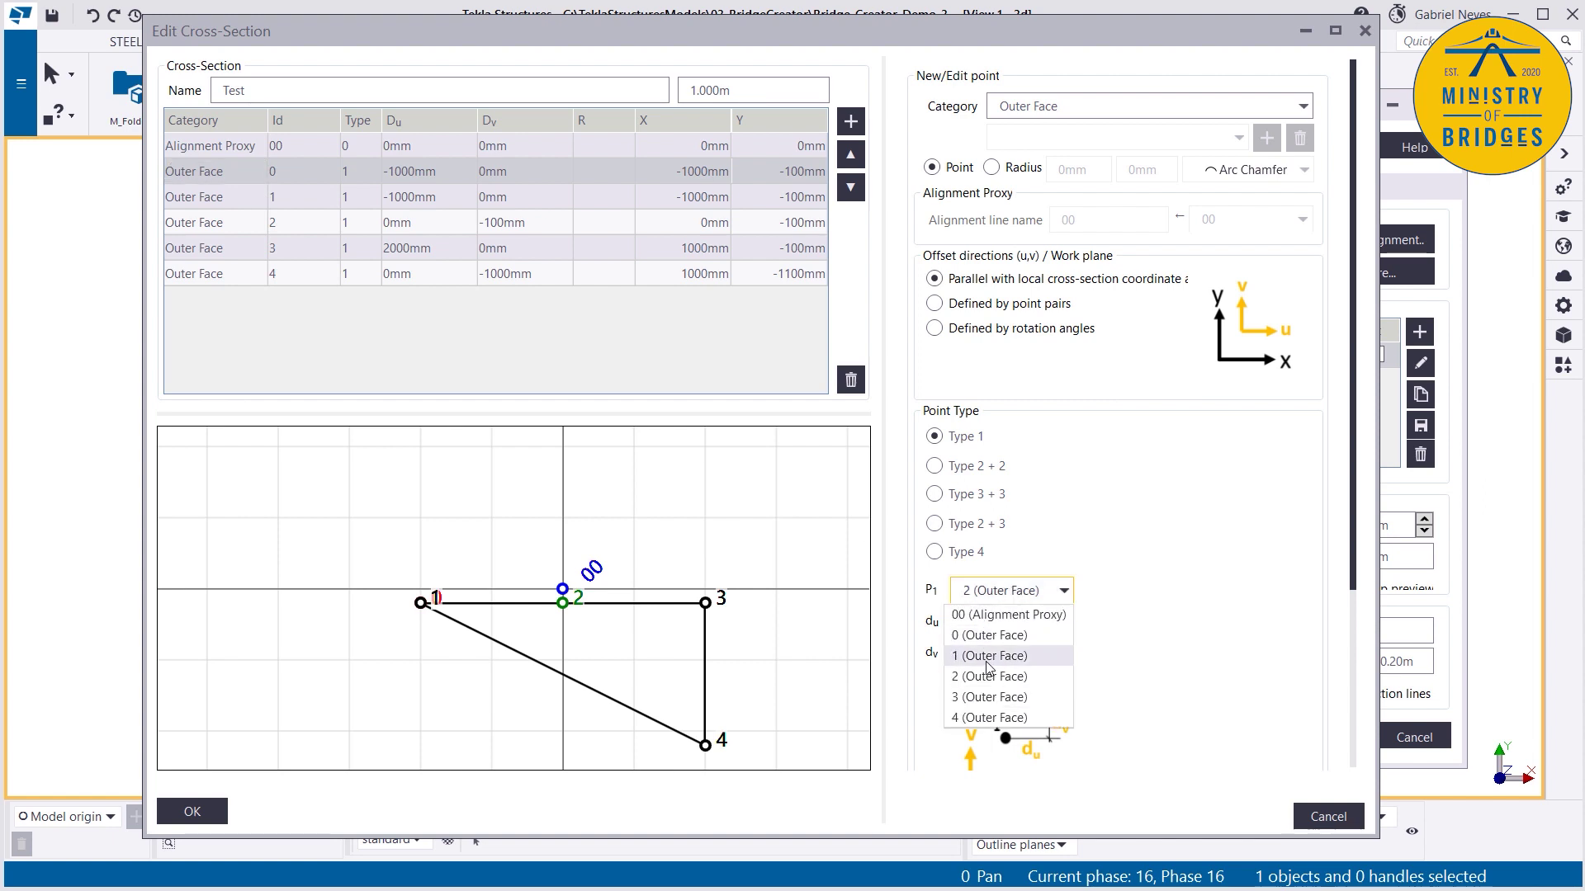
pyautogui.click(988, 656)
pyautogui.write('0')
pyautogui.click(1024, 652)
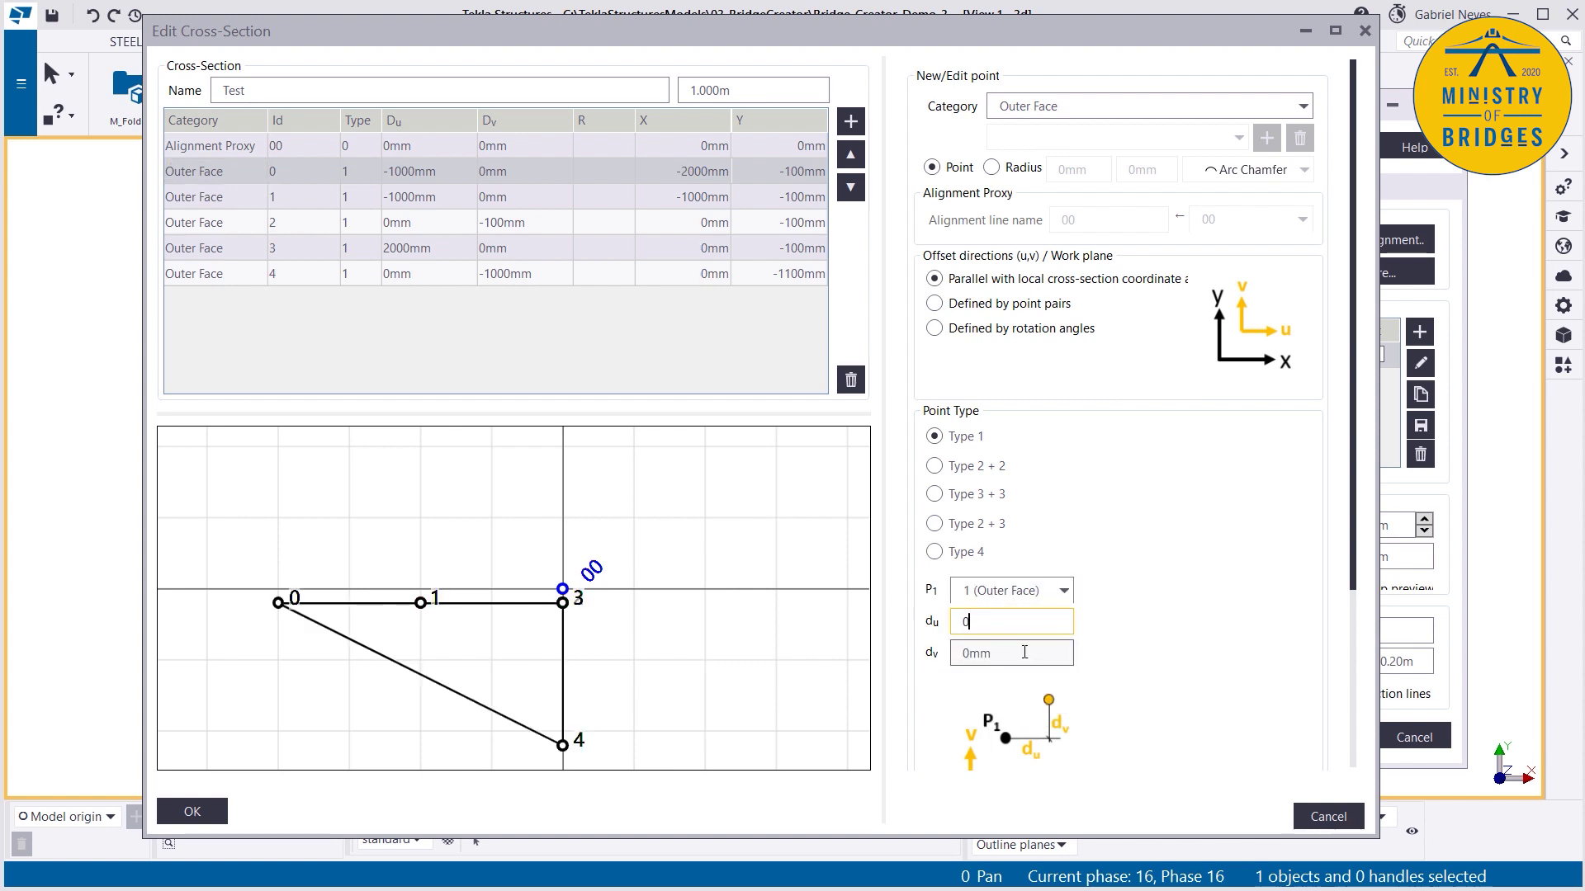
pyautogui.doubleClick(1024, 653)
pyautogui.write('-10')
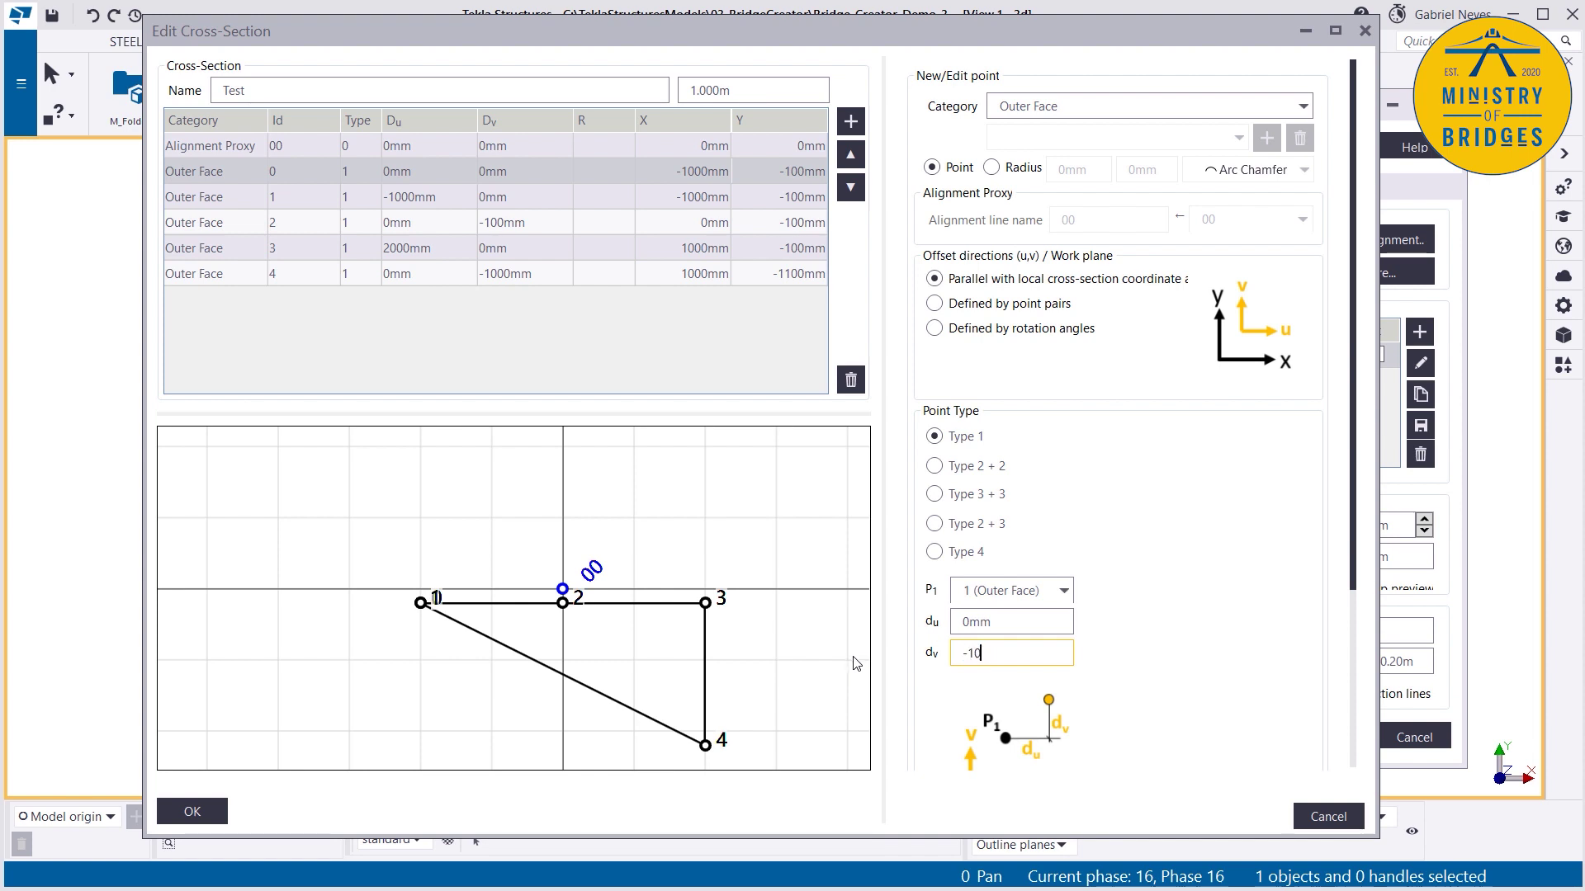
pyautogui.write('00')
pyautogui.press('Tab')
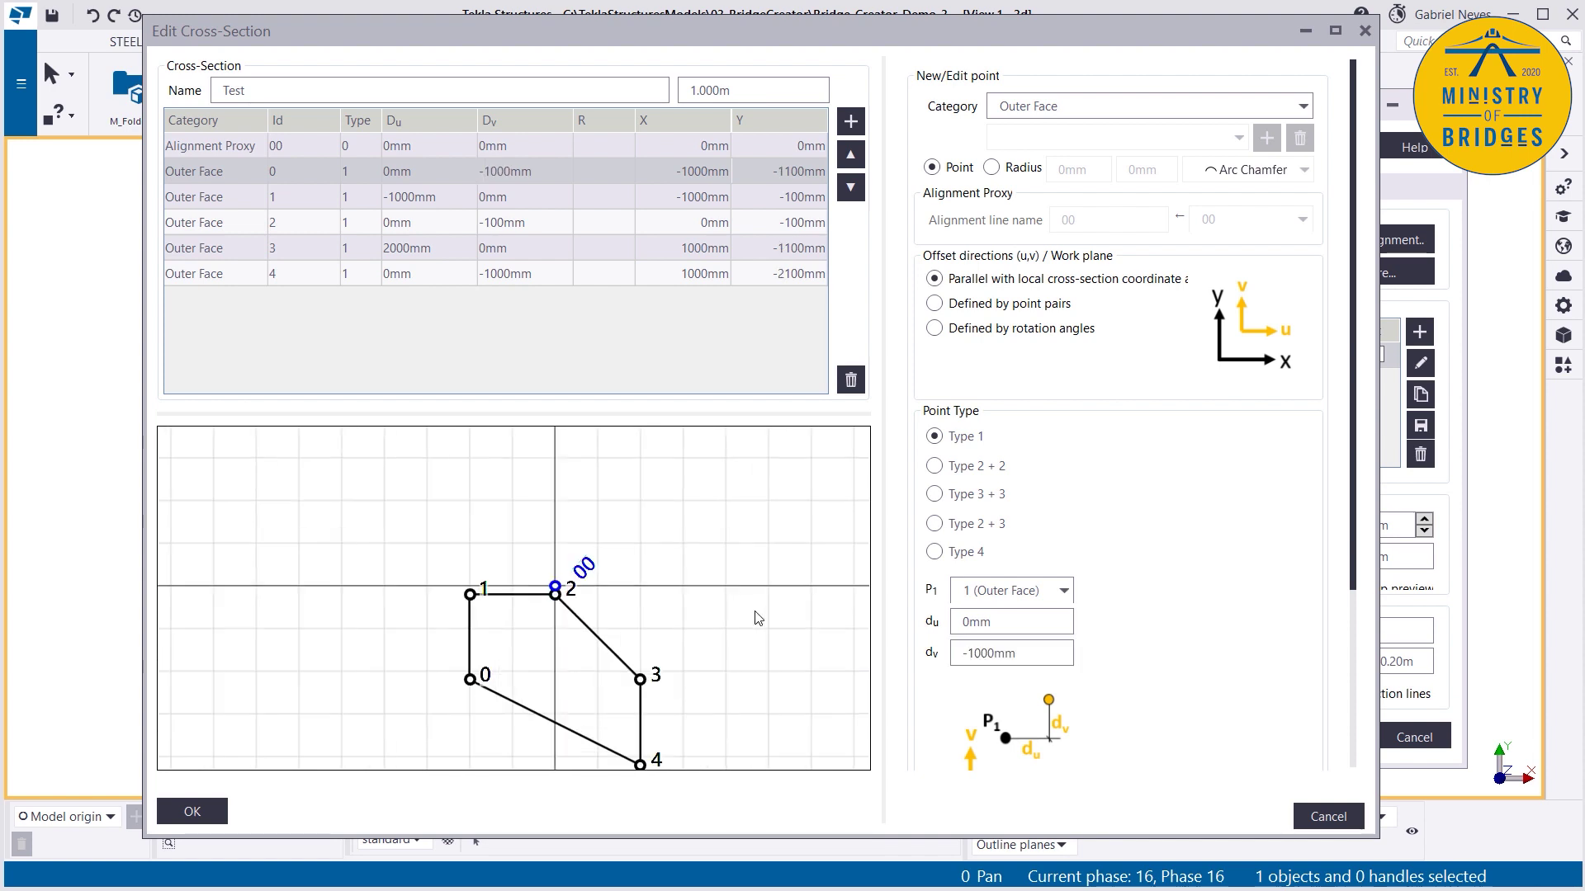
# Step: Reference Outer Face point 3 to Outer Face point 2 and set its du to 1000 mm
pyautogui.click(645, 681)
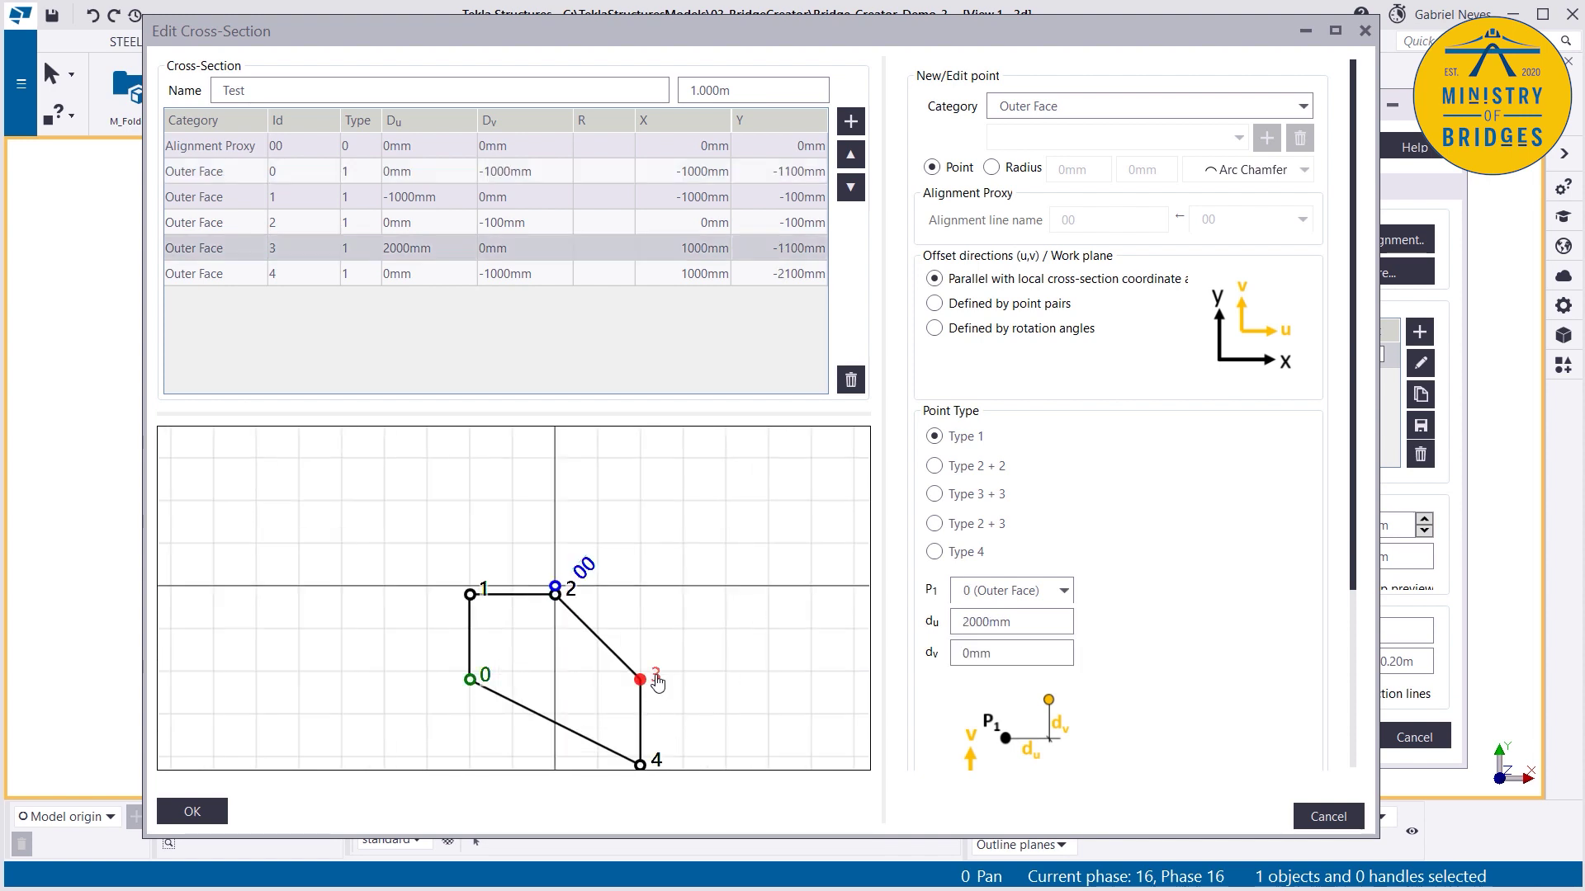
pyautogui.click(1006, 591)
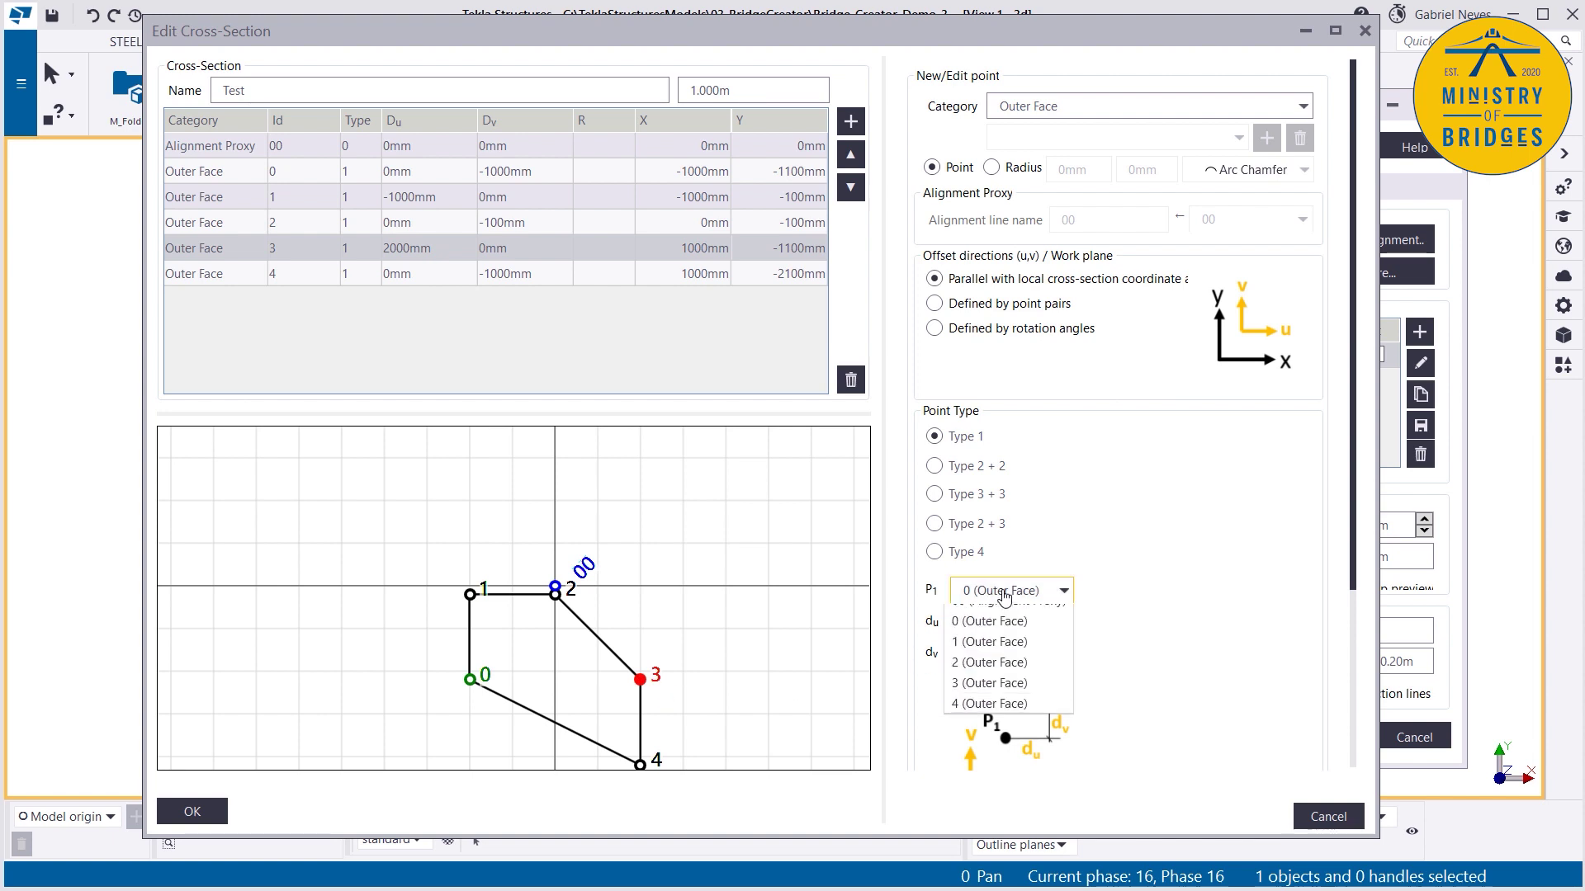
pyautogui.click(979, 677)
pyautogui.doubleClick(1001, 629)
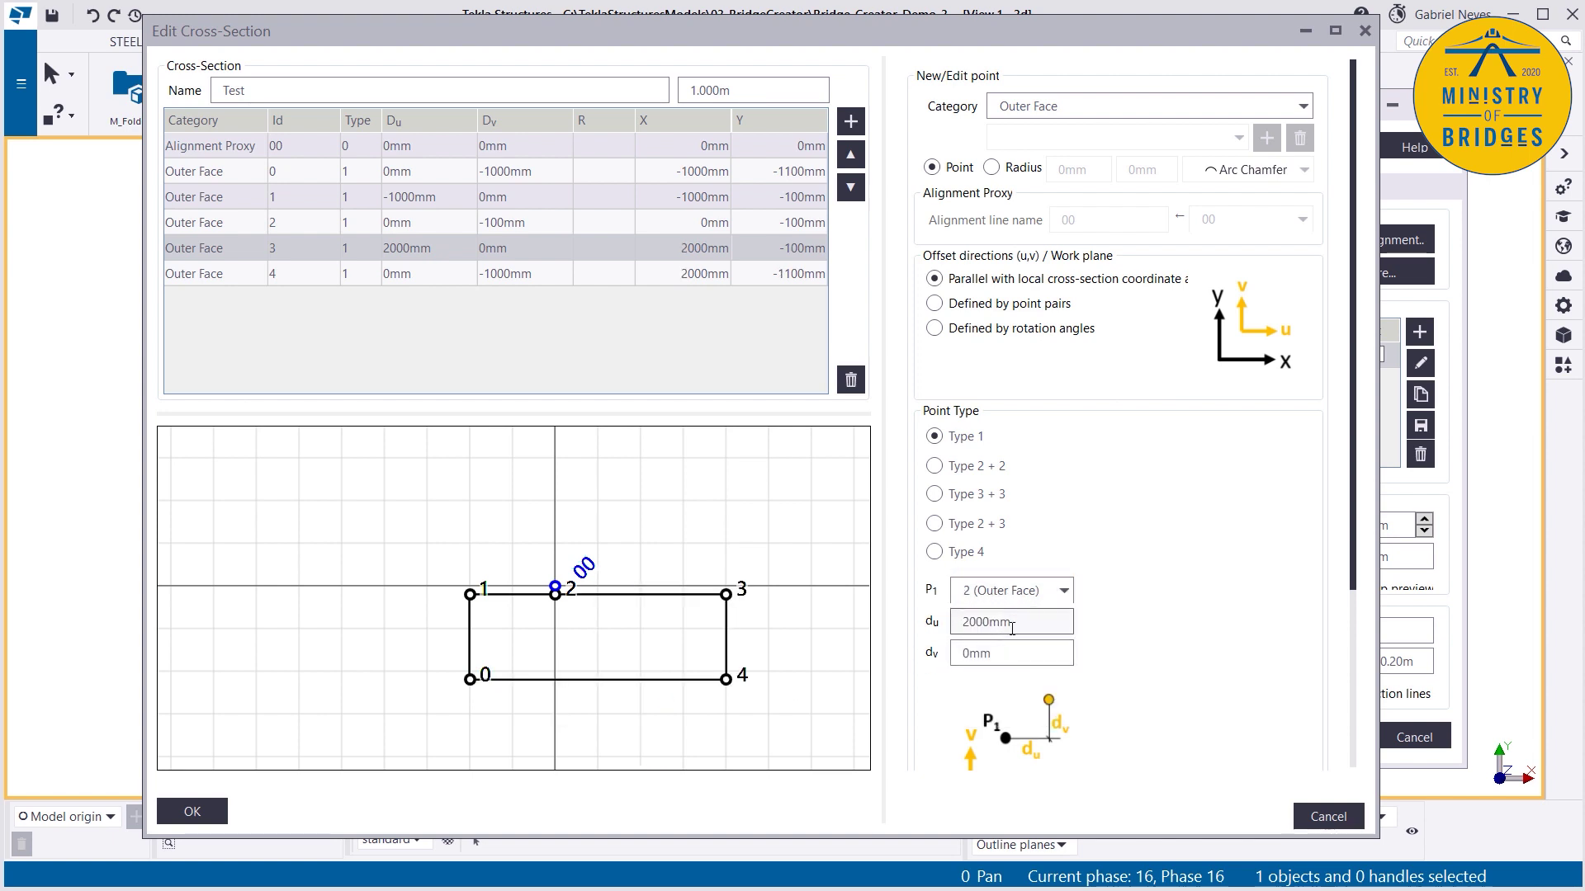
pyautogui.write('1000')
pyautogui.press('Return')
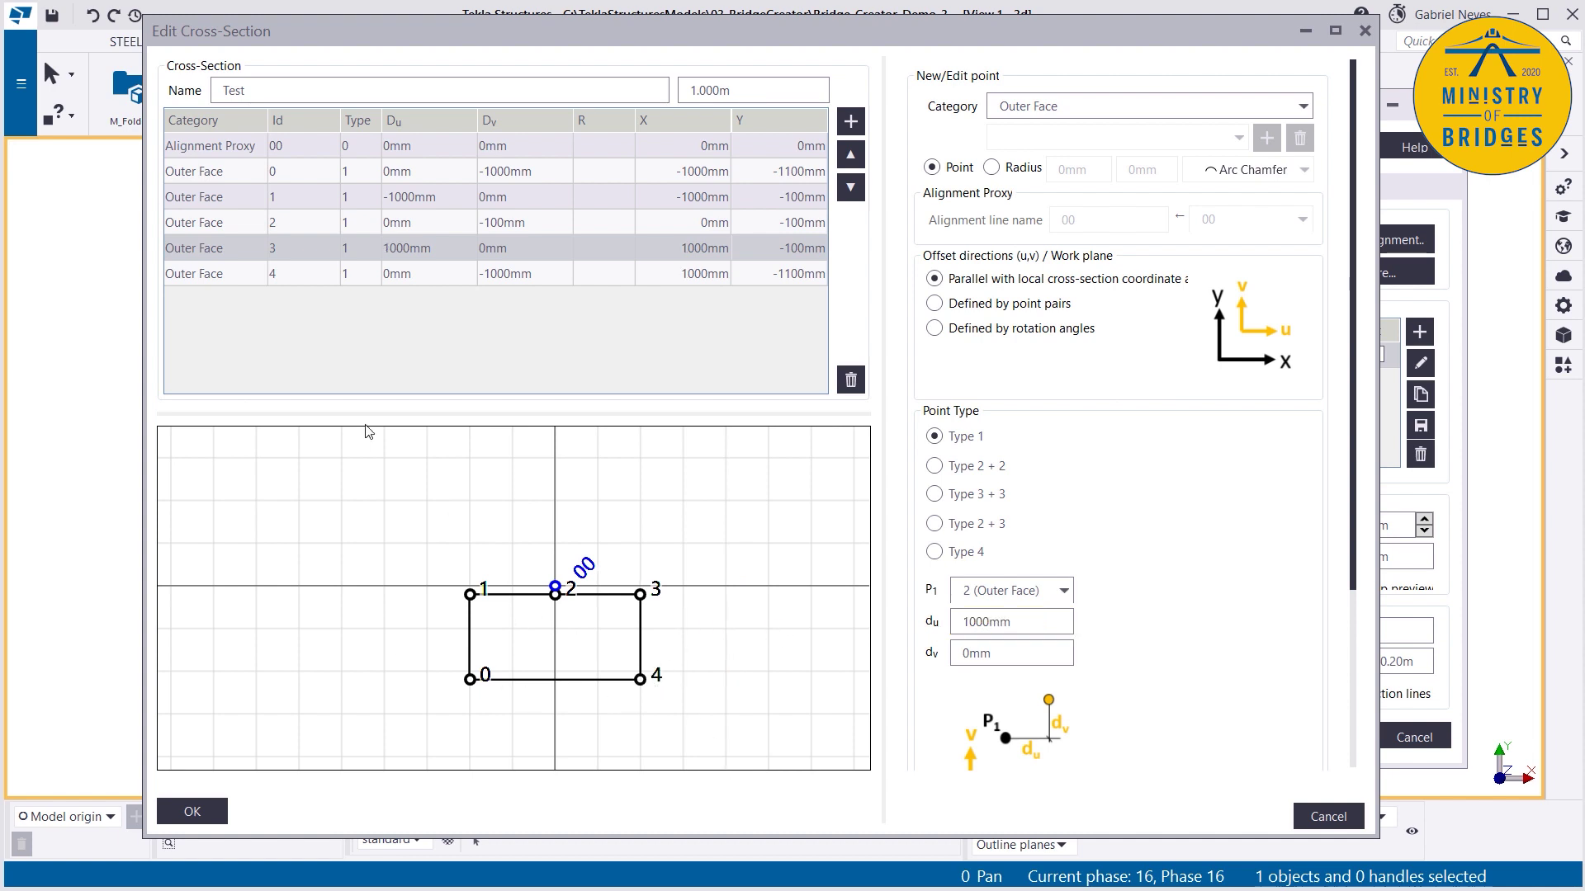
# Step: Add another Outer Face point after point 4, referenced to Outer Face point 3, with dv 100 mm
pyautogui.click(661, 683)
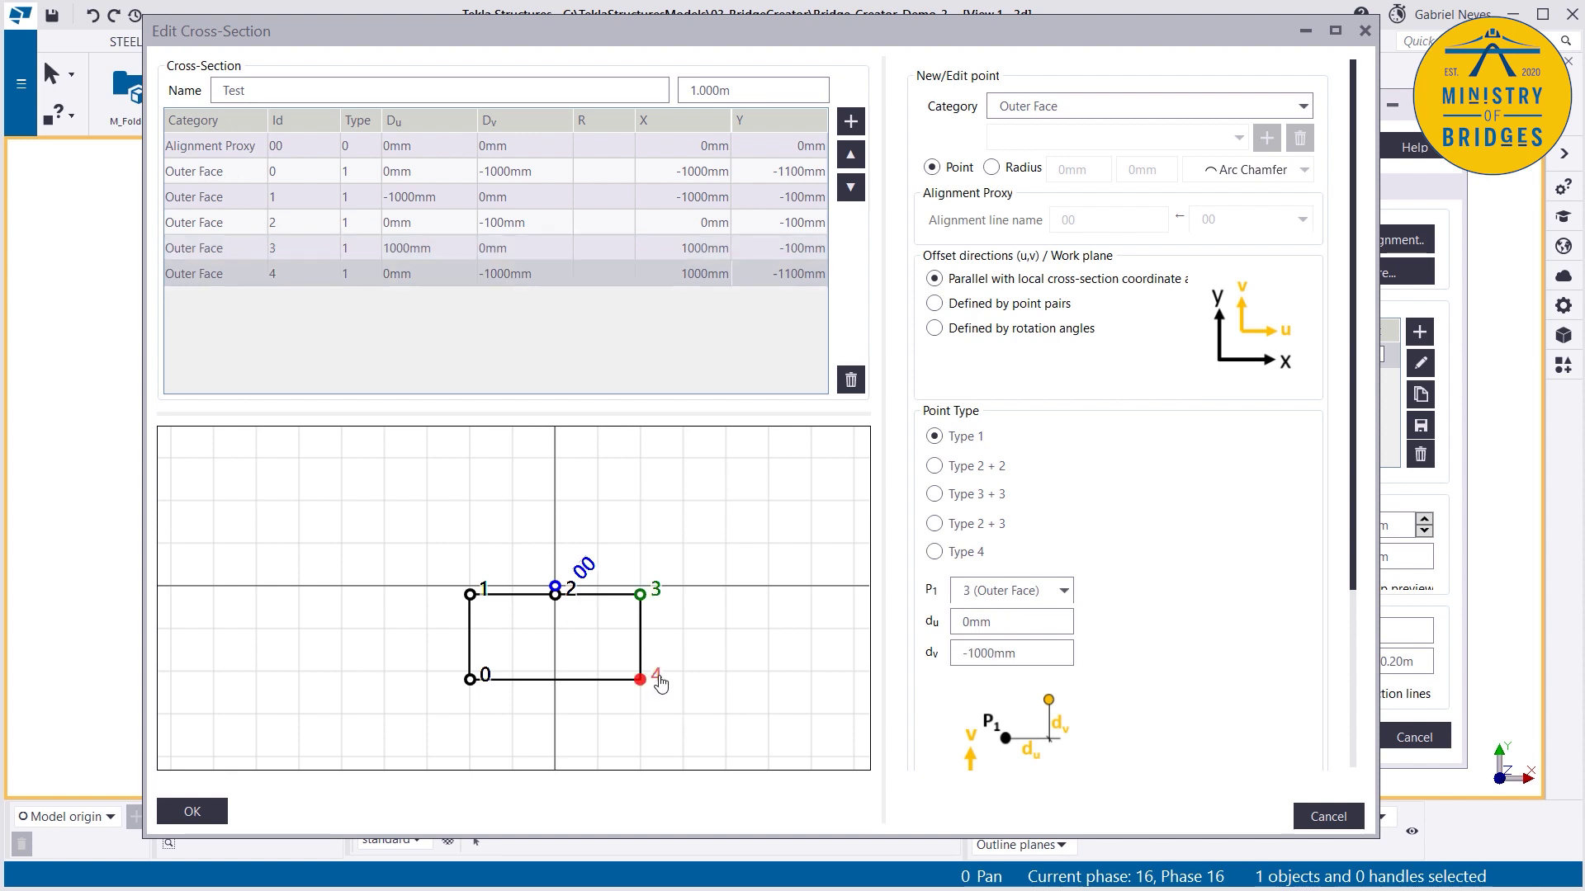
pyautogui.click(851, 122)
pyautogui.click(256, 279)
pyautogui.click(252, 302)
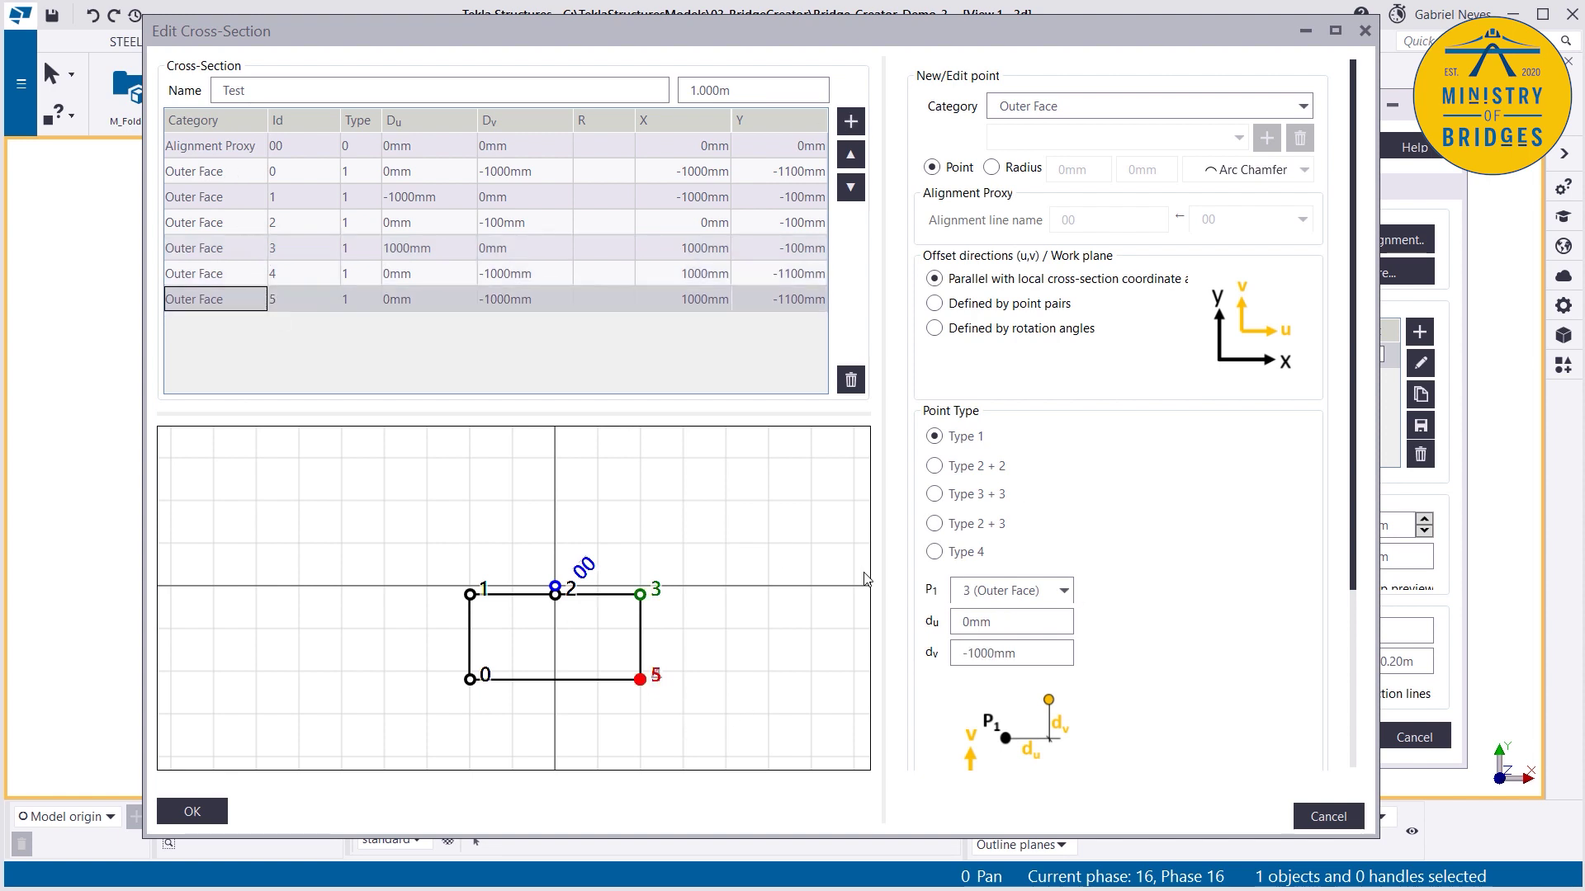
pyautogui.tripleClick(1025, 656)
pyautogui.press('BackSpace')
pyautogui.write('-100')
pyautogui.press('Return')
pyautogui.moveTo(967, 653); pyautogui.dragTo(914, 660)
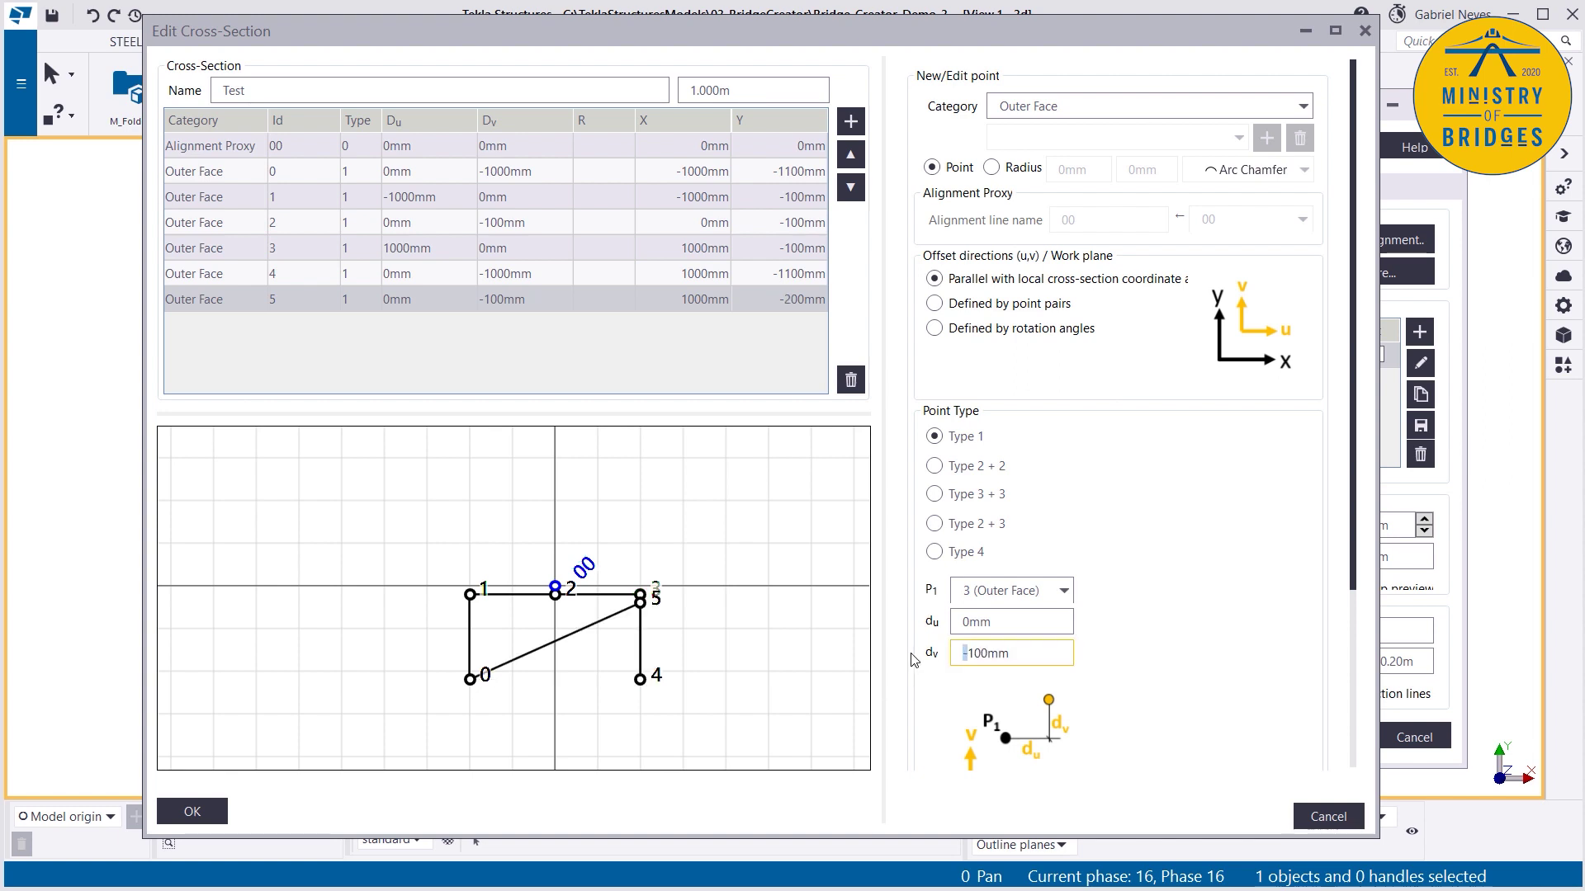
pyautogui.press('BackSpace')
pyautogui.press('Return')
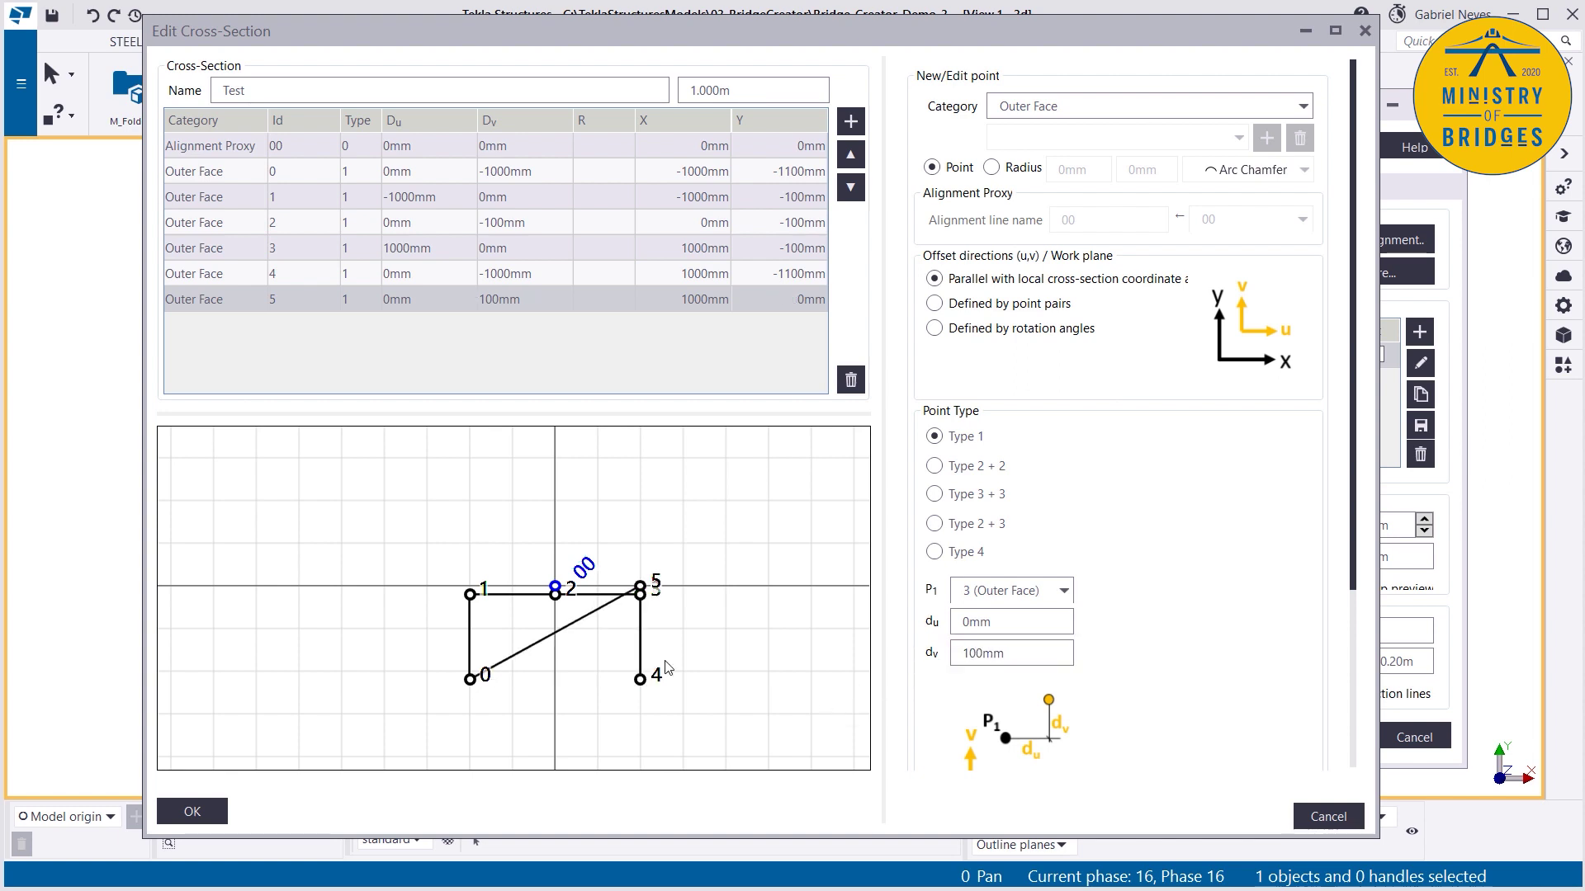
# Step: Delete Outer Face point 5 from the cross-section
pyautogui.click(288, 220)
pyautogui.scroll(2, 685, 607)
pyautogui.scroll(1, 614, 588)
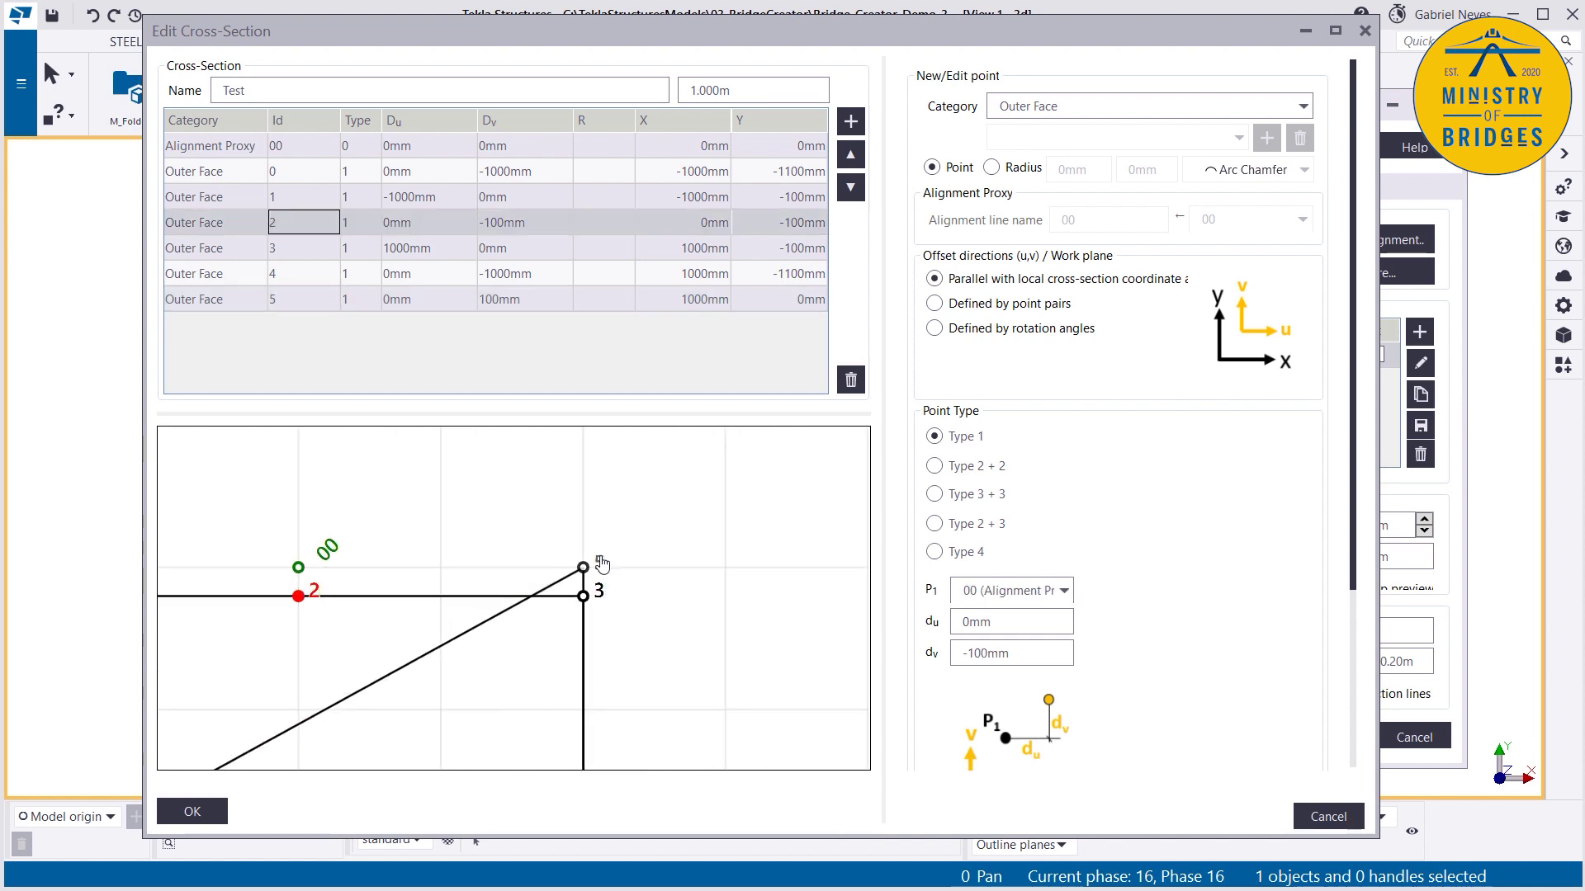
pyautogui.click(600, 561)
pyautogui.scroll(-3, 679, 529)
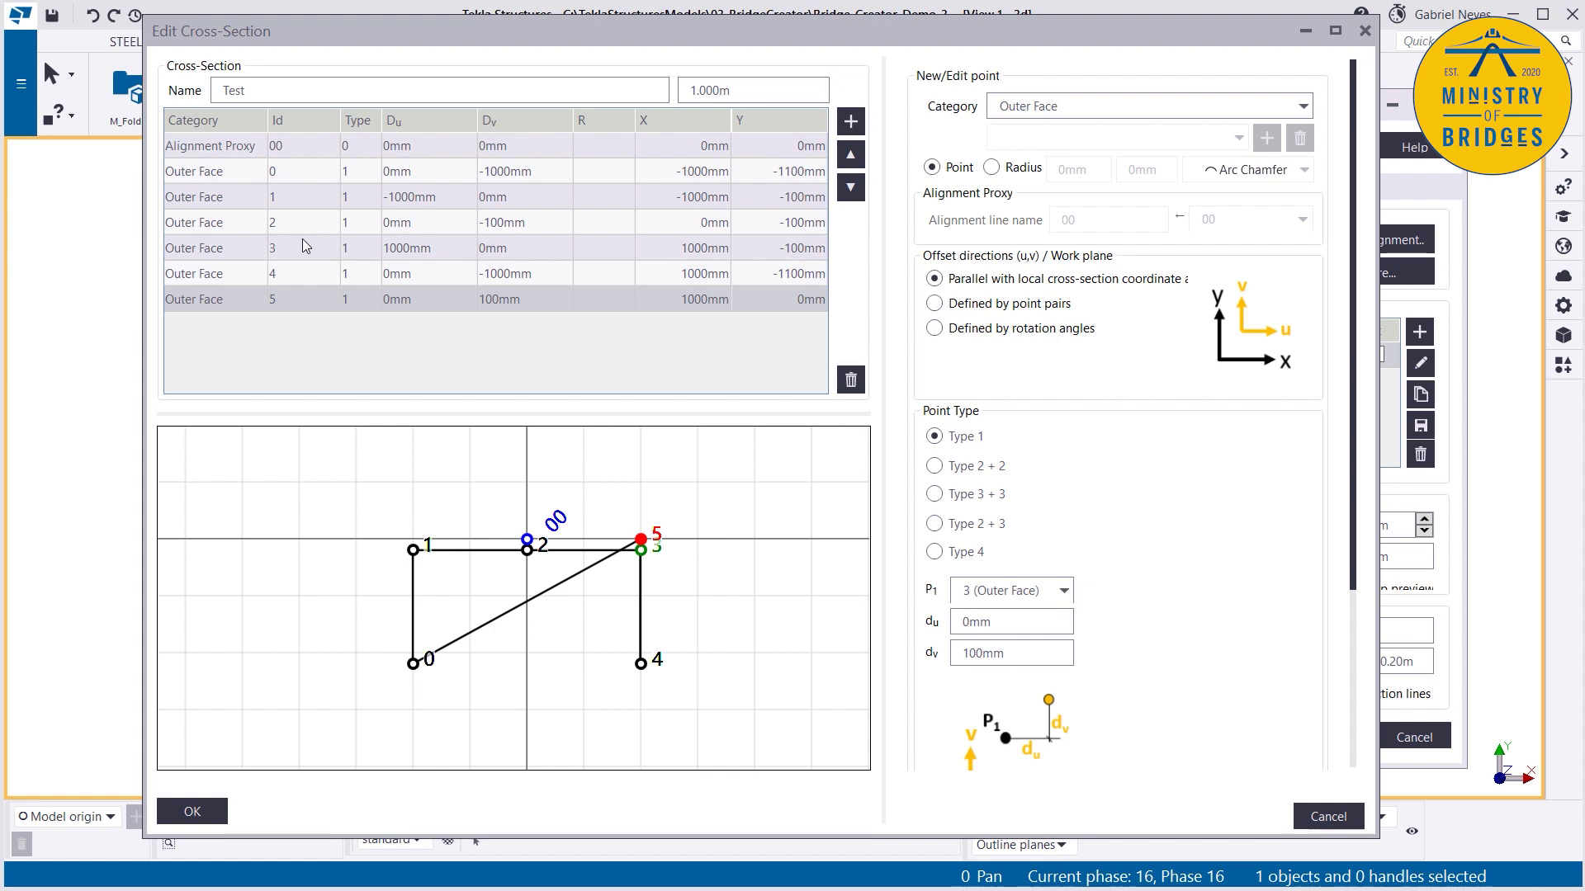
pyautogui.click(851, 381)
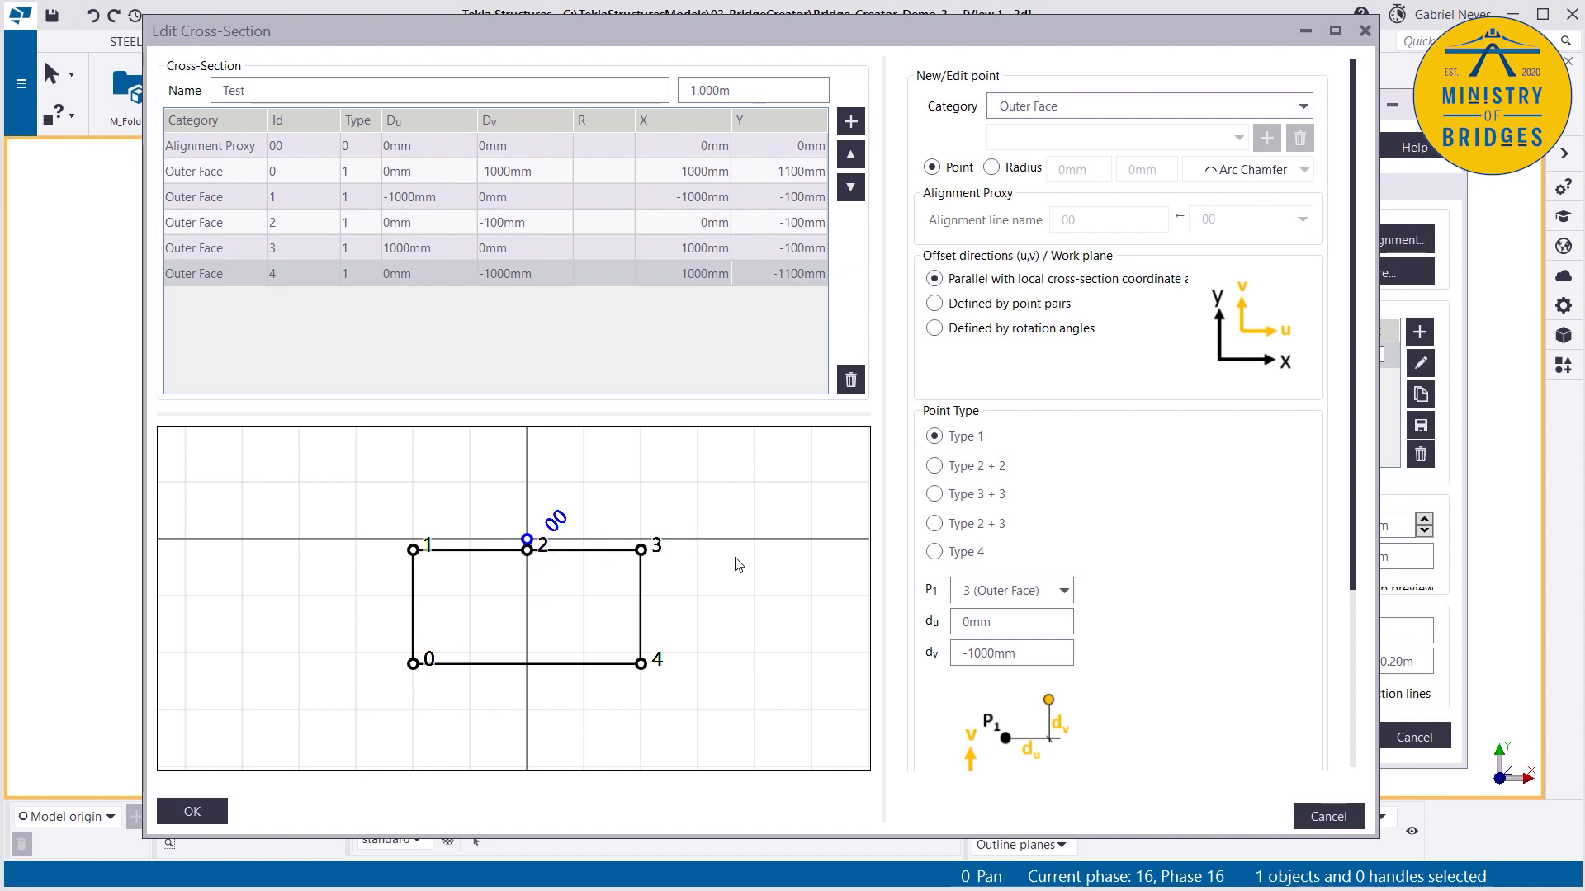
# Step: Add a Virtual point referenced to Alignment Proxy 00
pyautogui.click(1048, 107)
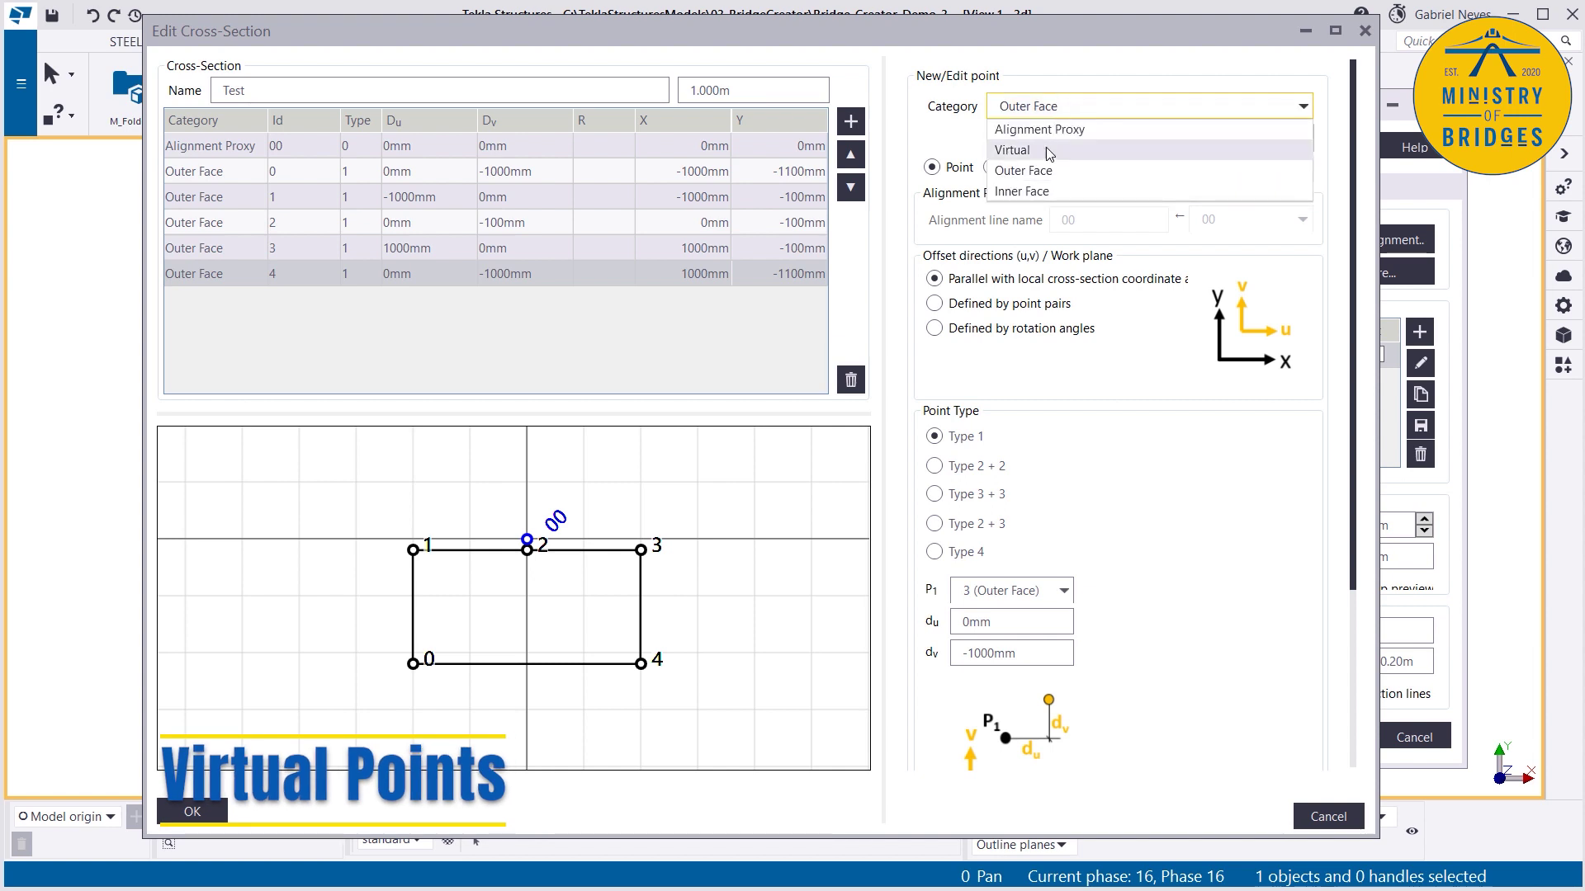
pyautogui.click(1046, 151)
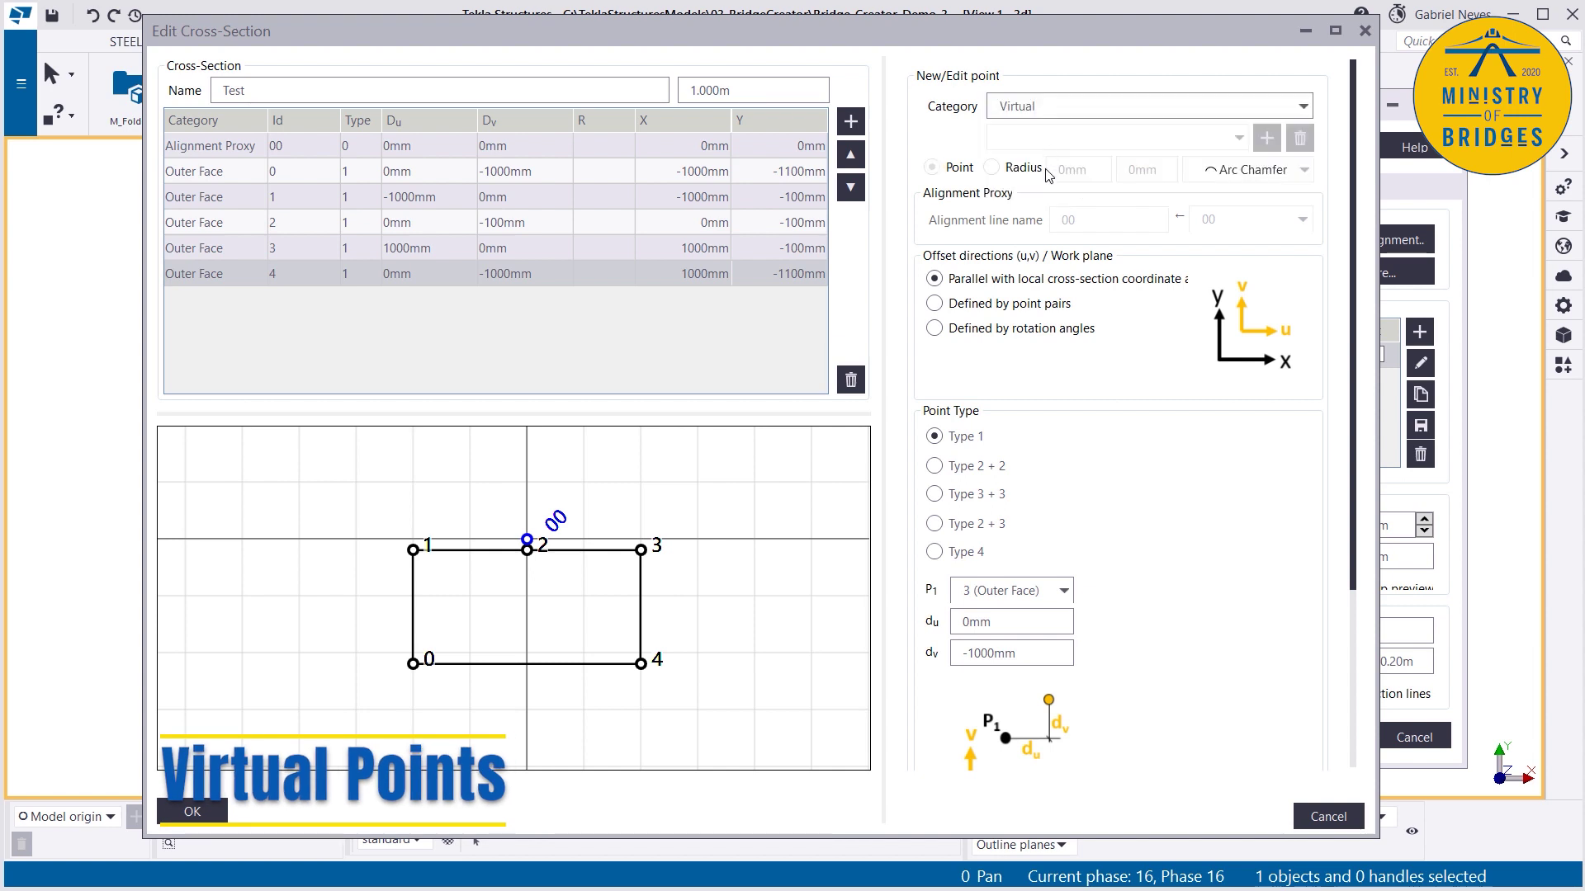
pyautogui.click(997, 601)
pyautogui.click(1001, 611)
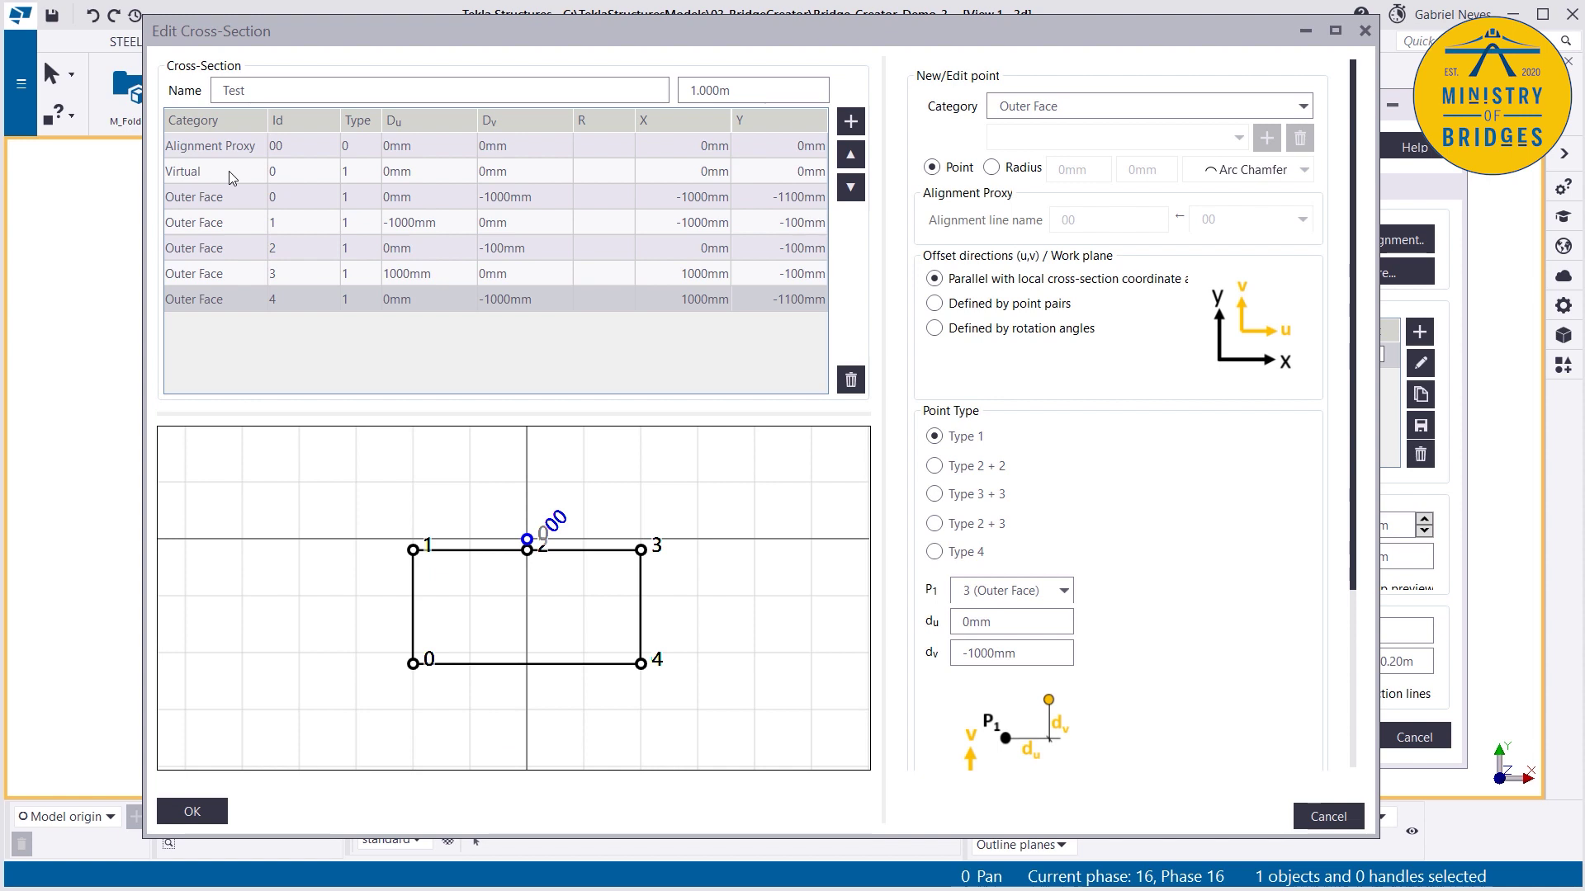
# Step: Offset the Virtual point from the alignment proxy by du 150 mm and dv 150 mm
pyautogui.click(225, 171)
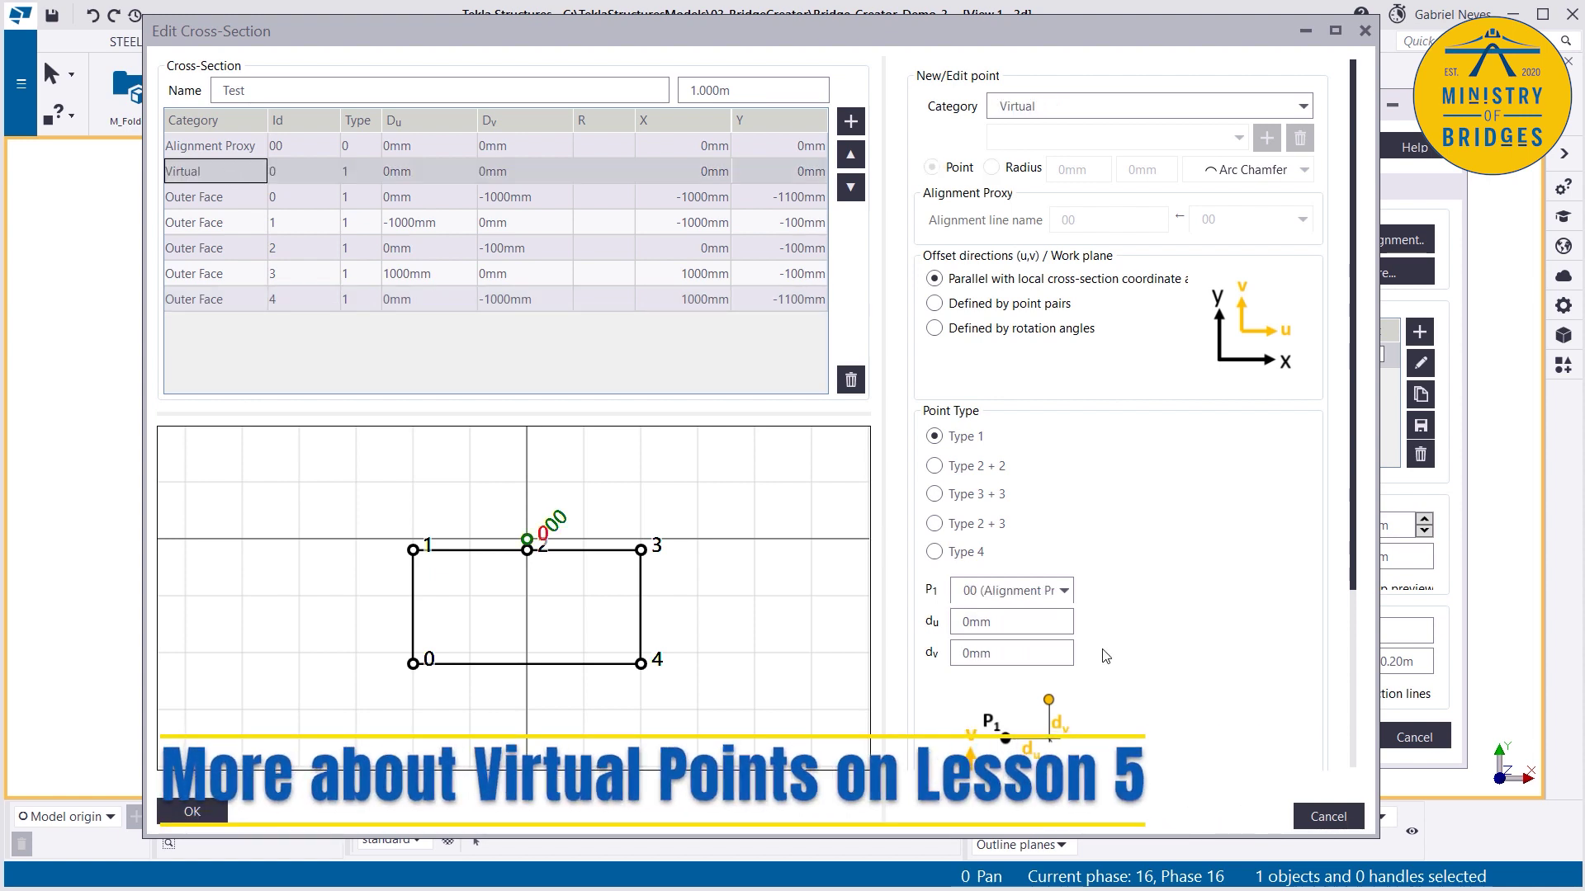
pyautogui.click(232, 175)
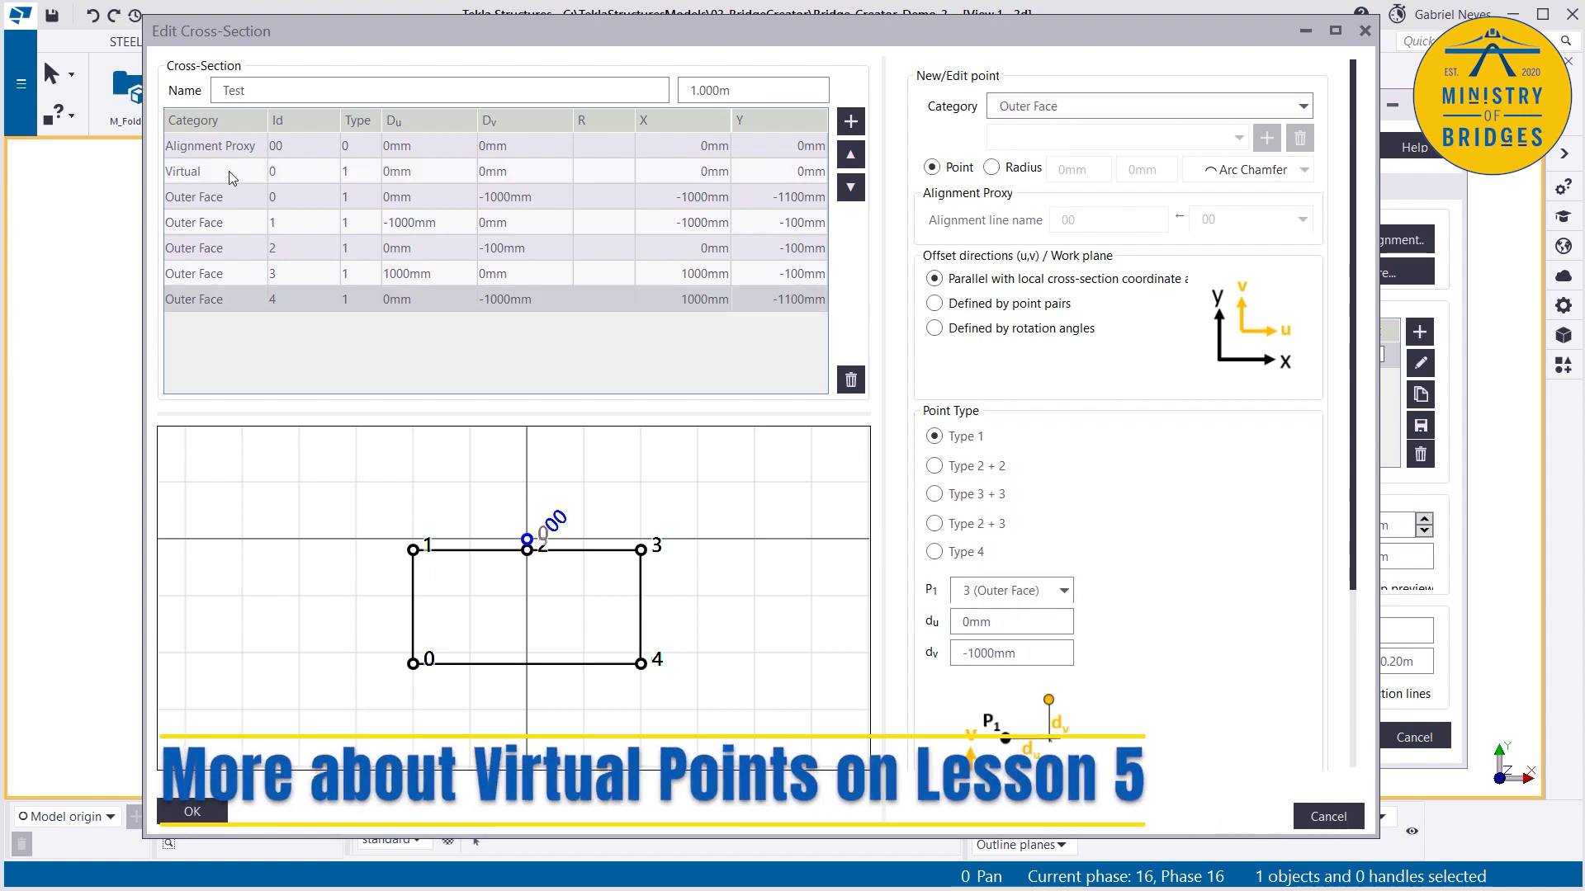
pyautogui.click(229, 174)
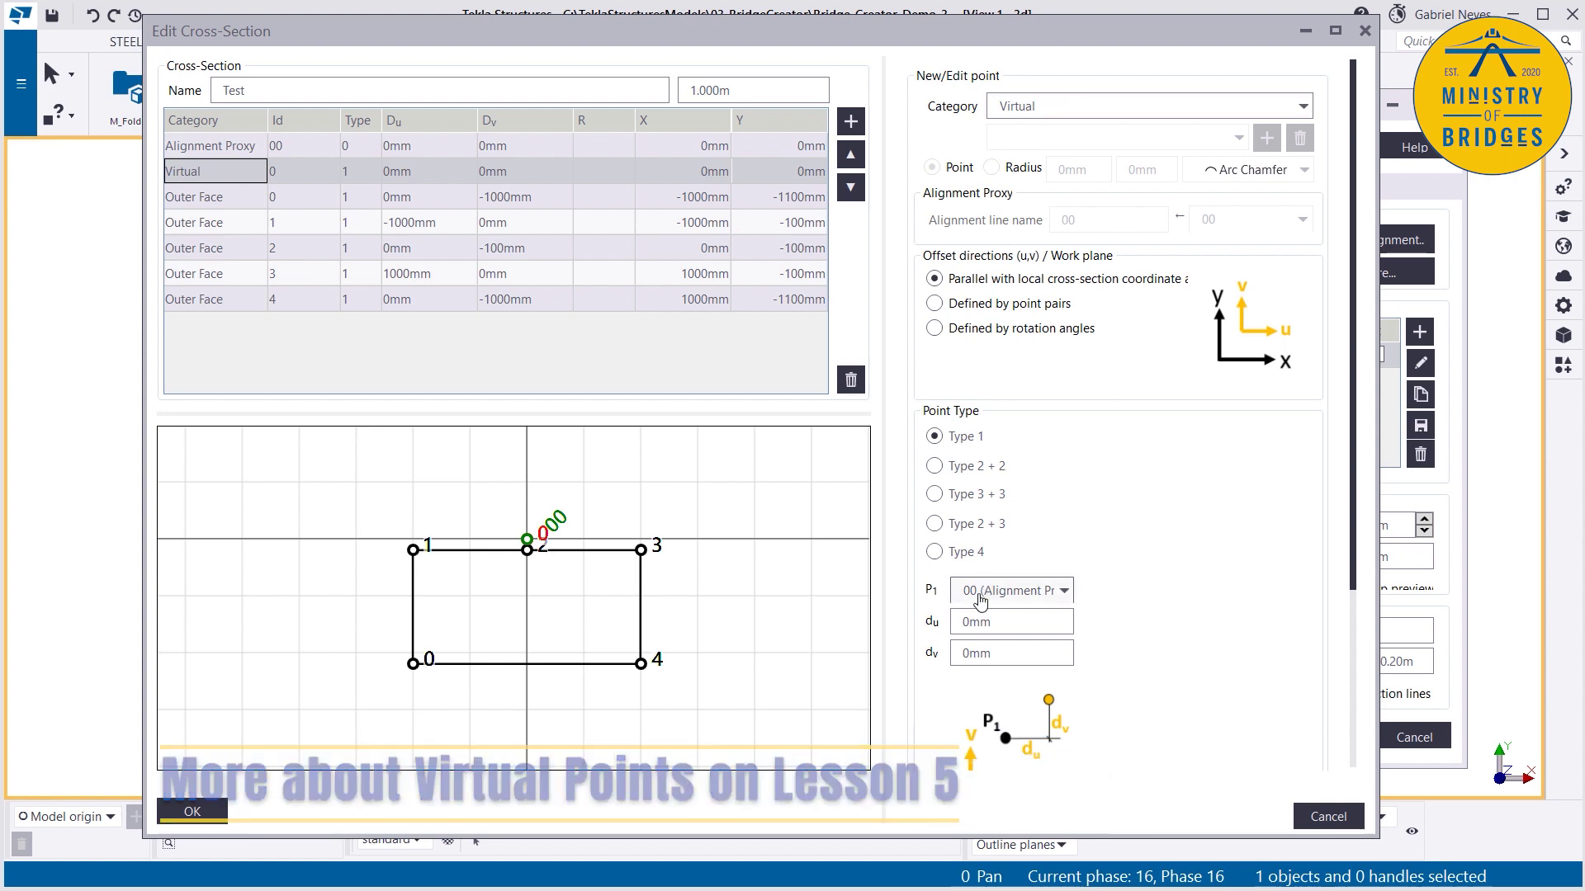
pyautogui.click(1017, 629)
pyautogui.write('150')
pyautogui.press('Tab')
pyautogui.write('150')
pyautogui.hotkey('shift', 'Tab')
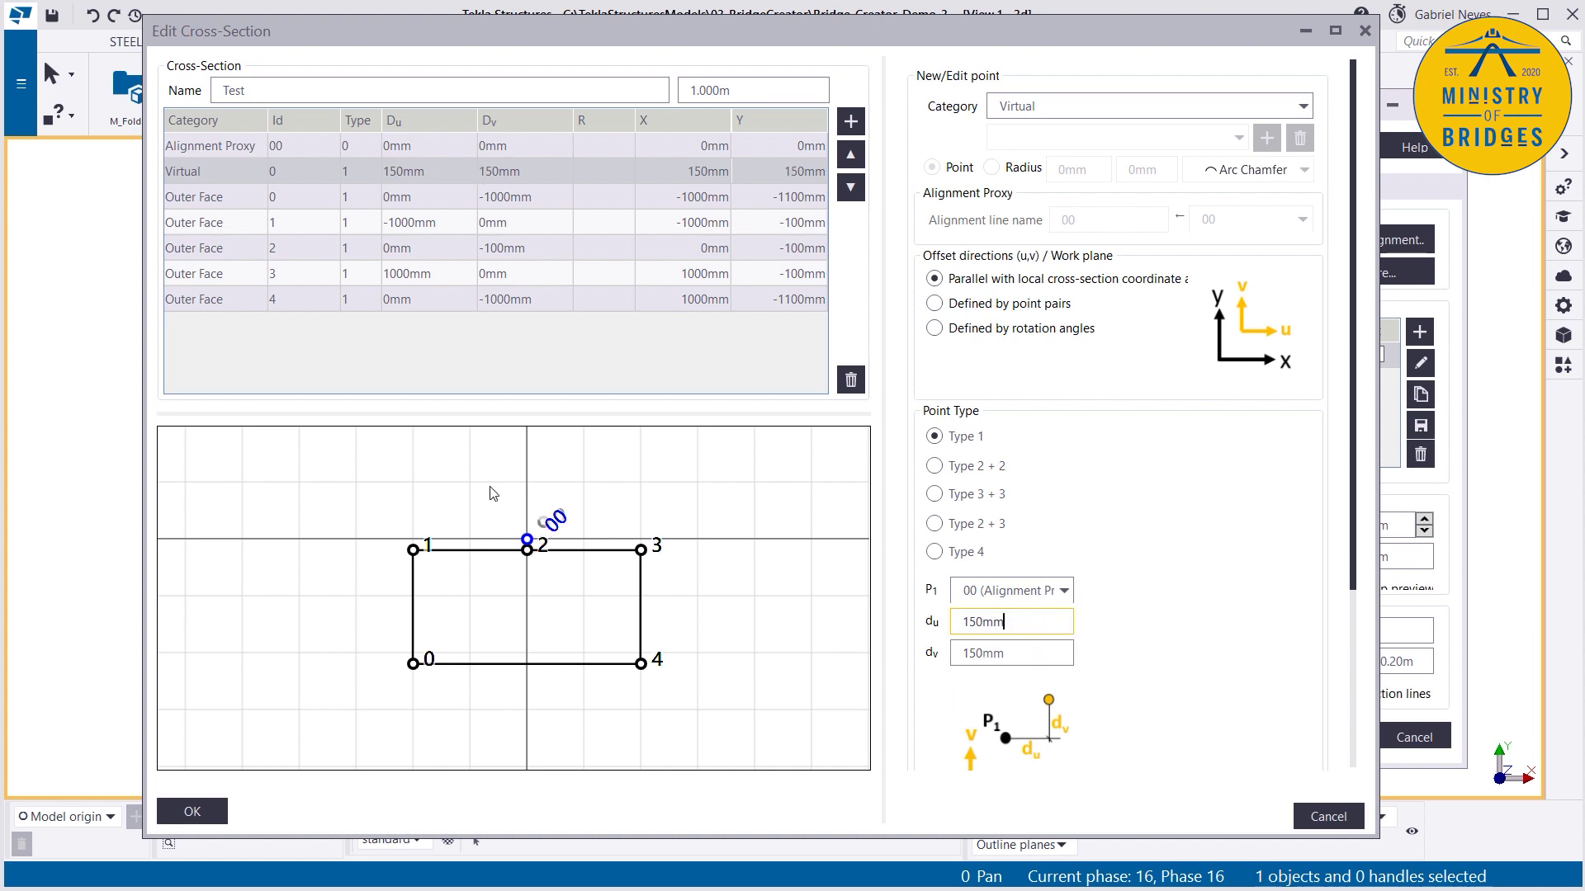
pyautogui.scroll(2, 493, 494)
pyautogui.scroll(-1, 553, 587)
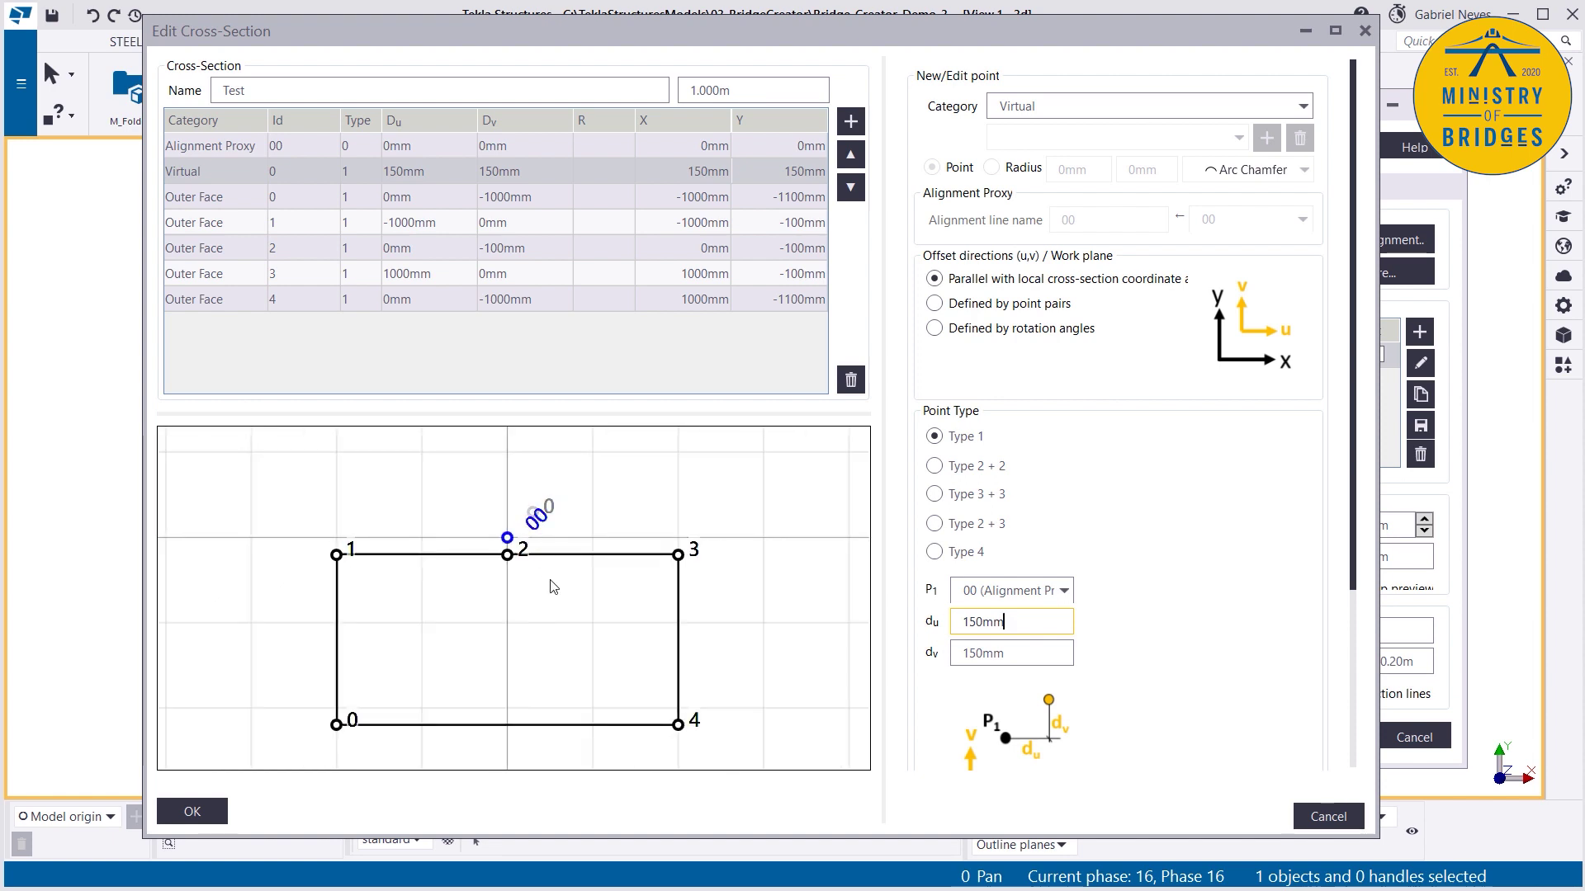
pyautogui.scroll(1, 534, 535)
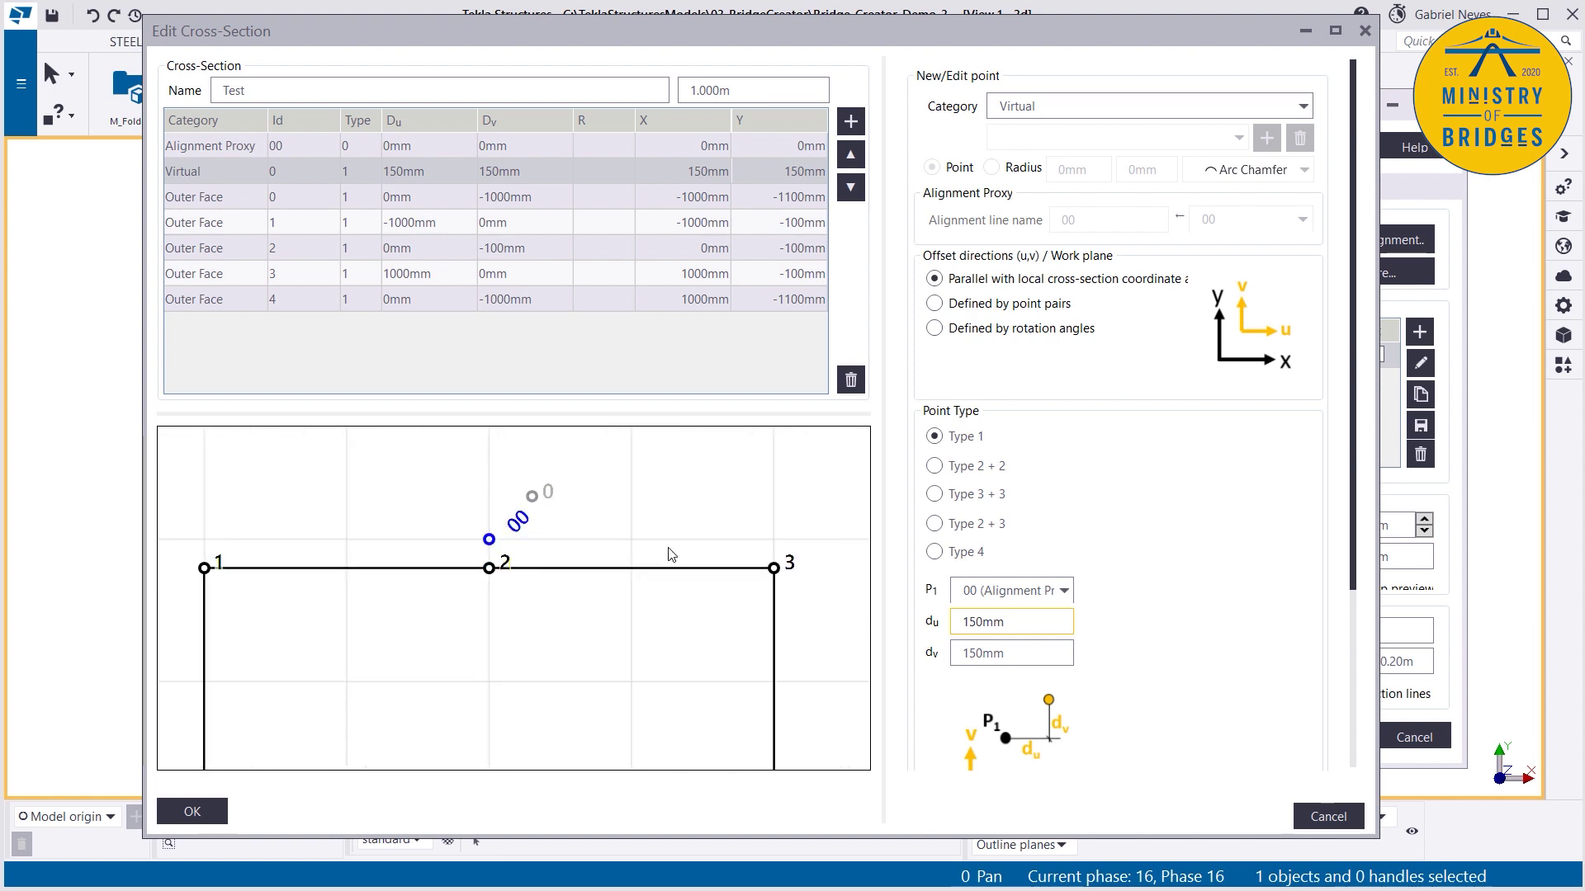
# Step: Reference Outer Face point 2 to the Virtual point and set its dv offset to 0 mm
pyautogui.click(549, 498)
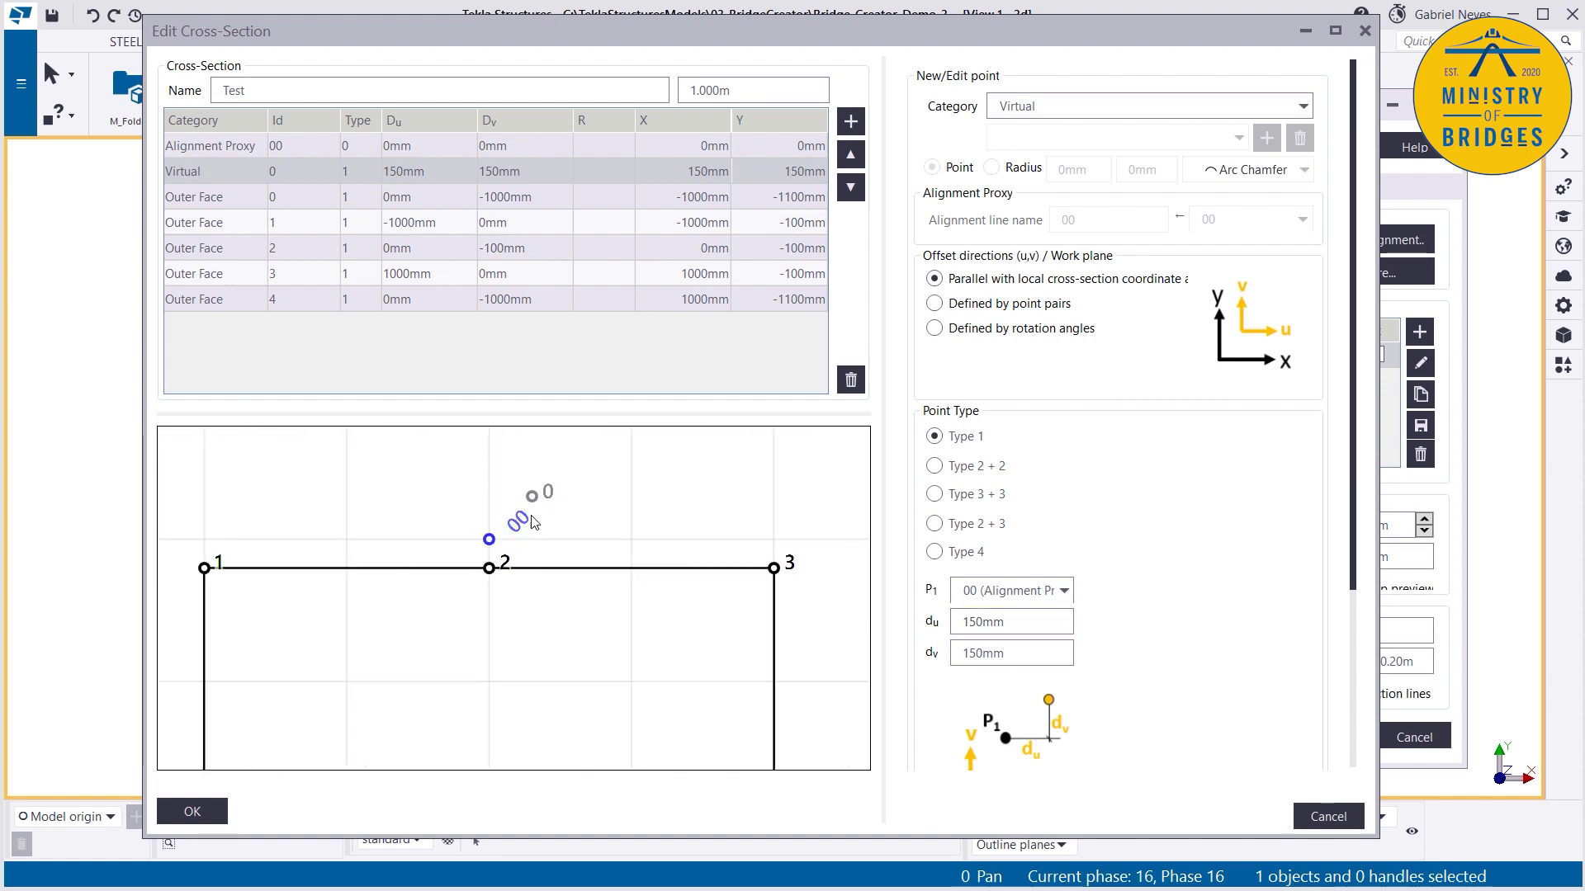
pyautogui.click(490, 568)
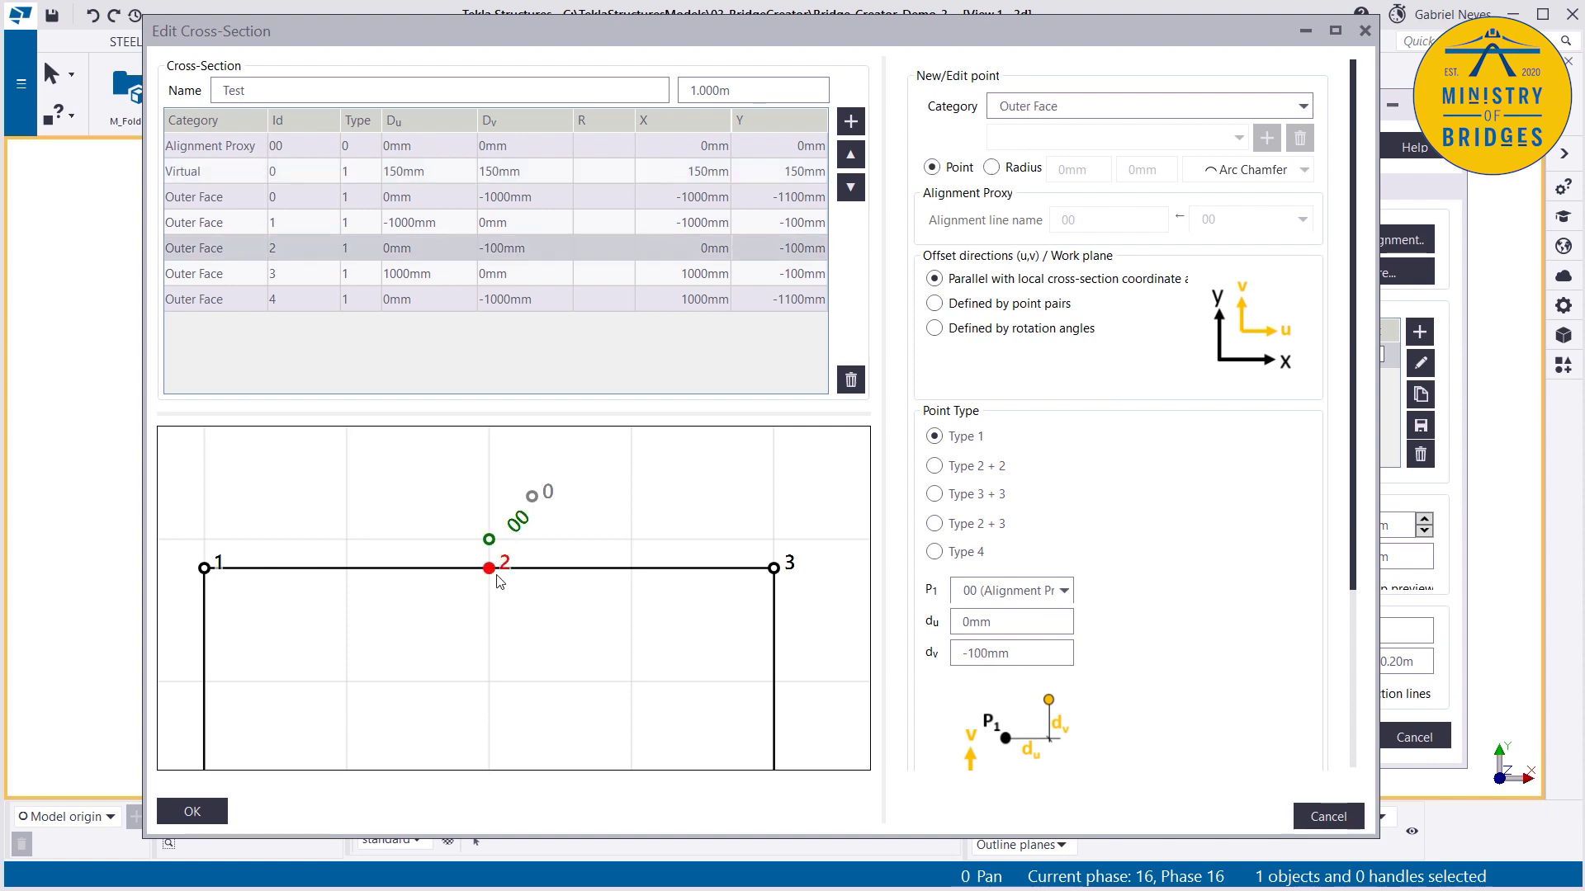
pyautogui.scroll(-2, 500, 578)
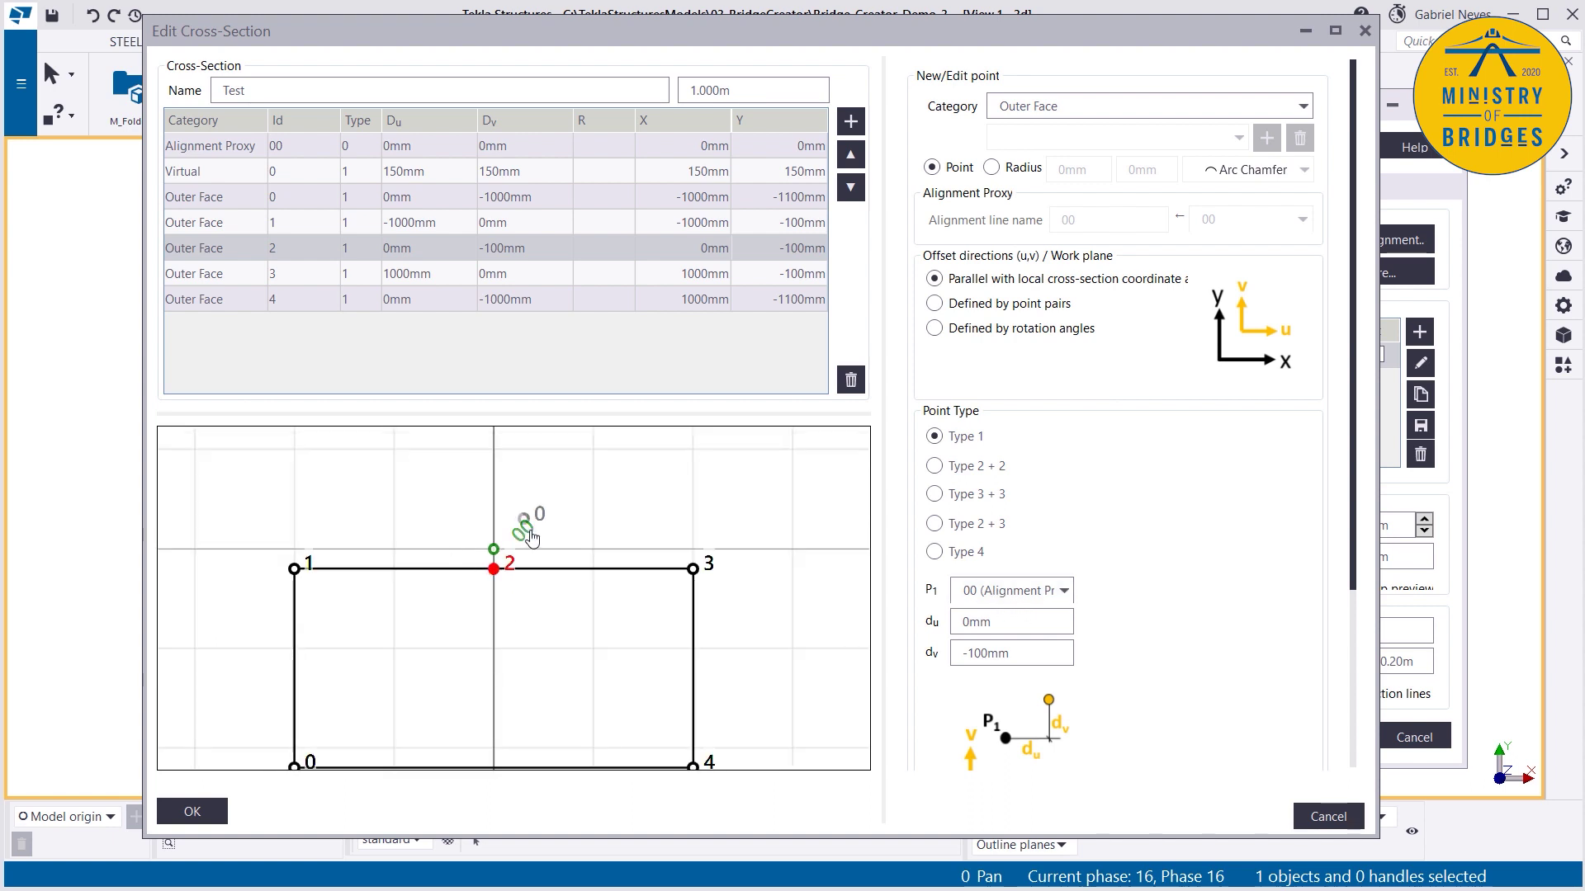
pyautogui.click(1002, 598)
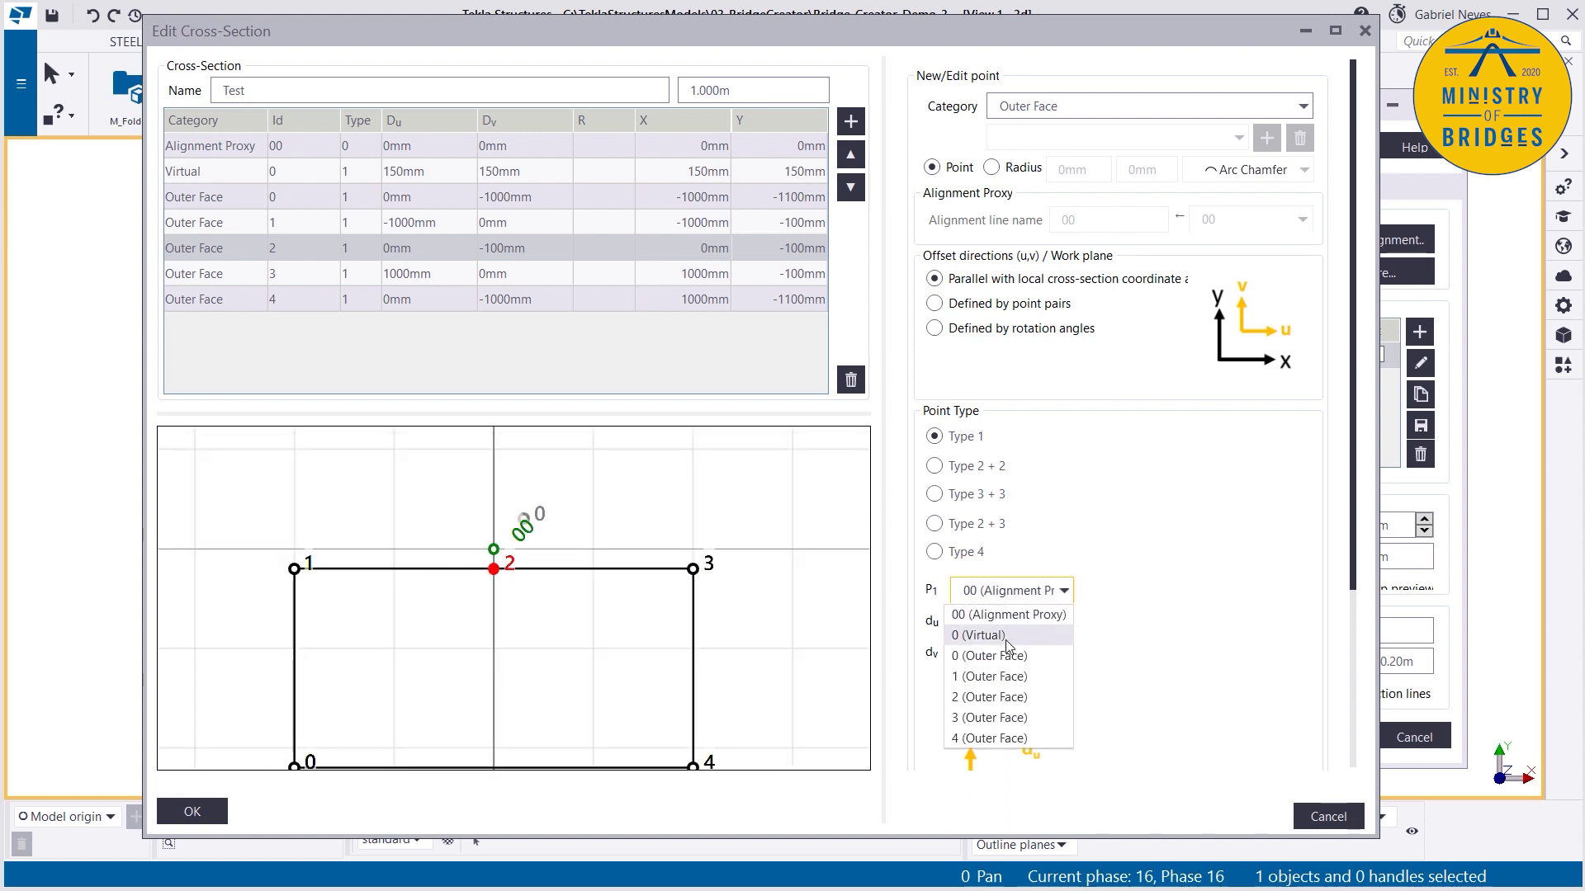
pyautogui.click(982, 635)
pyautogui.click(999, 652)
pyautogui.doubleClick(986, 653)
pyautogui.write('00mm')
pyautogui.press('Tab')
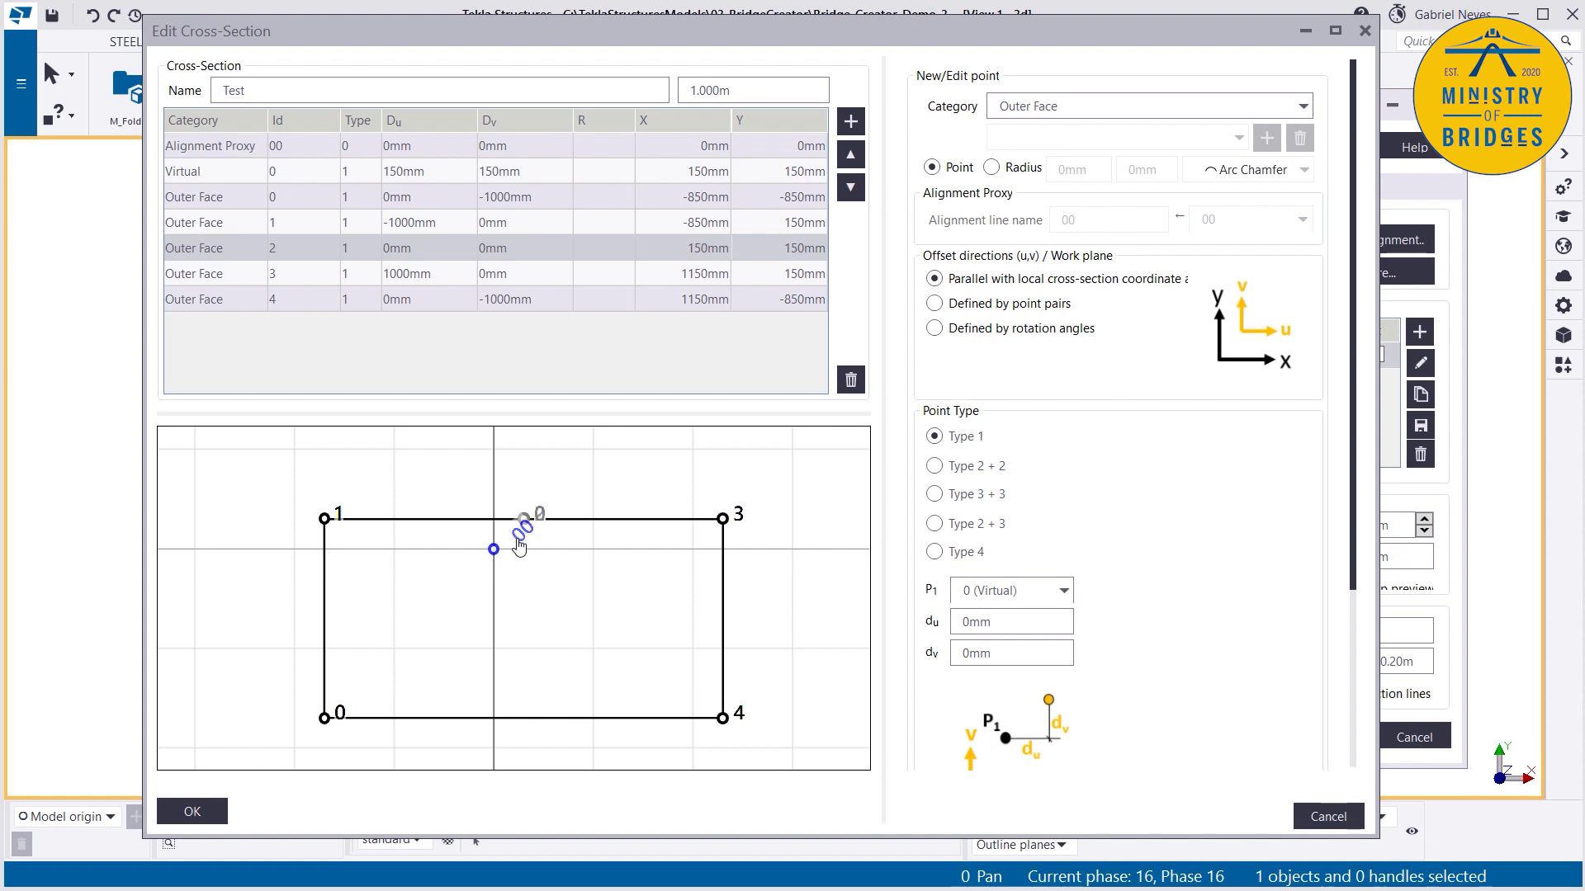
# Step: Set the Virtual point's offsets from the alignment proxy to du 0 mm and dv -200 mm
pyautogui.click(221, 171)
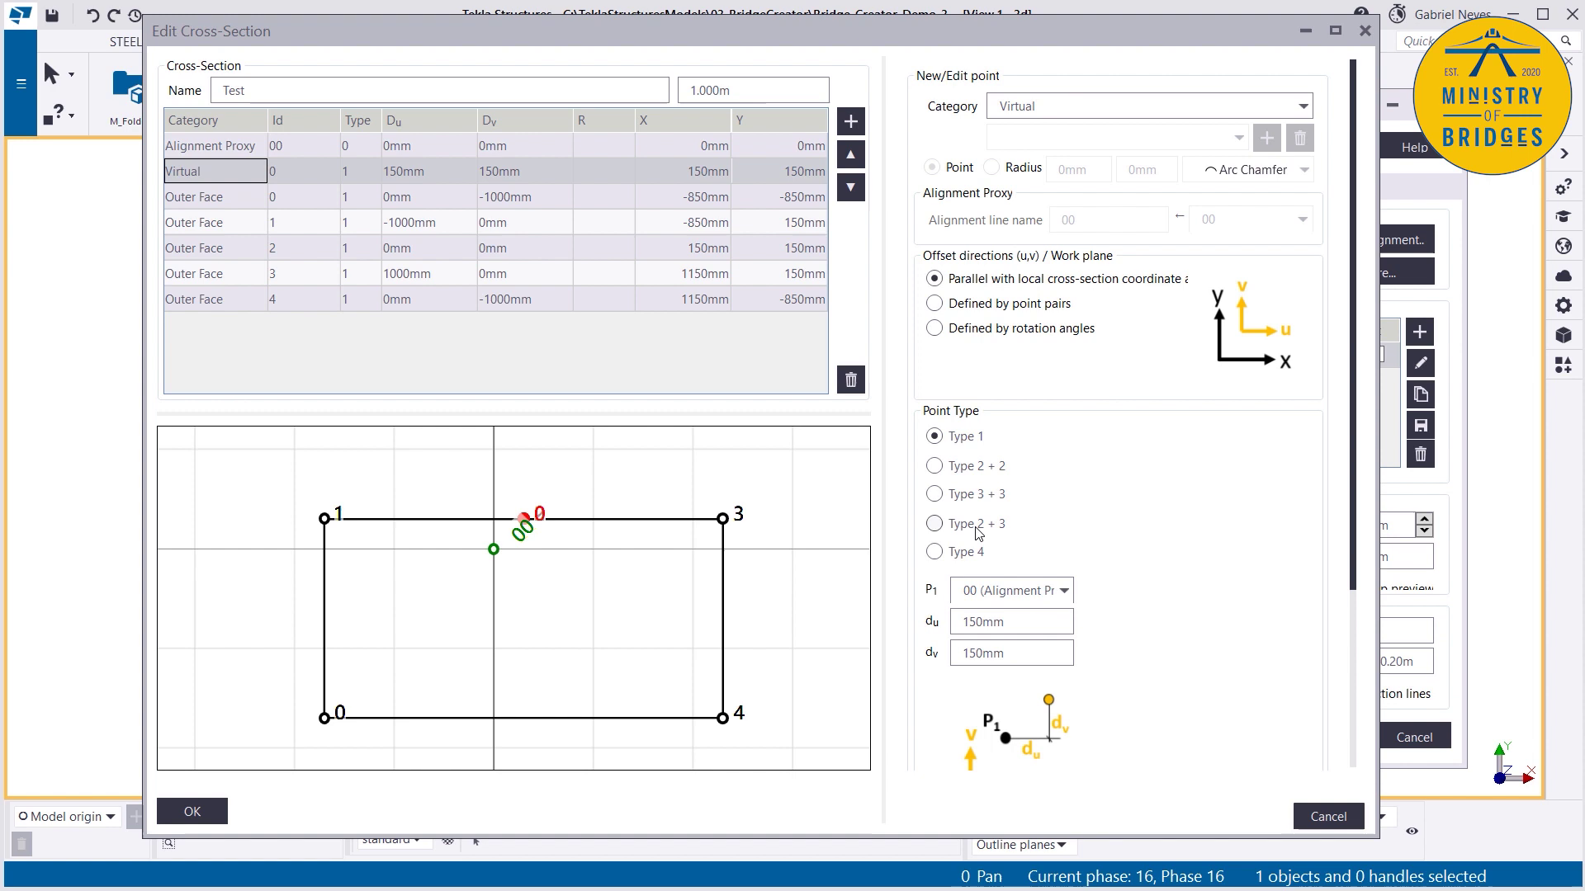
pyautogui.doubleClick(1020, 623)
pyautogui.write('0')
pyautogui.click(1024, 653)
pyautogui.doubleClick(1009, 657)
pyautogui.write('-200')
pyautogui.press('Return')
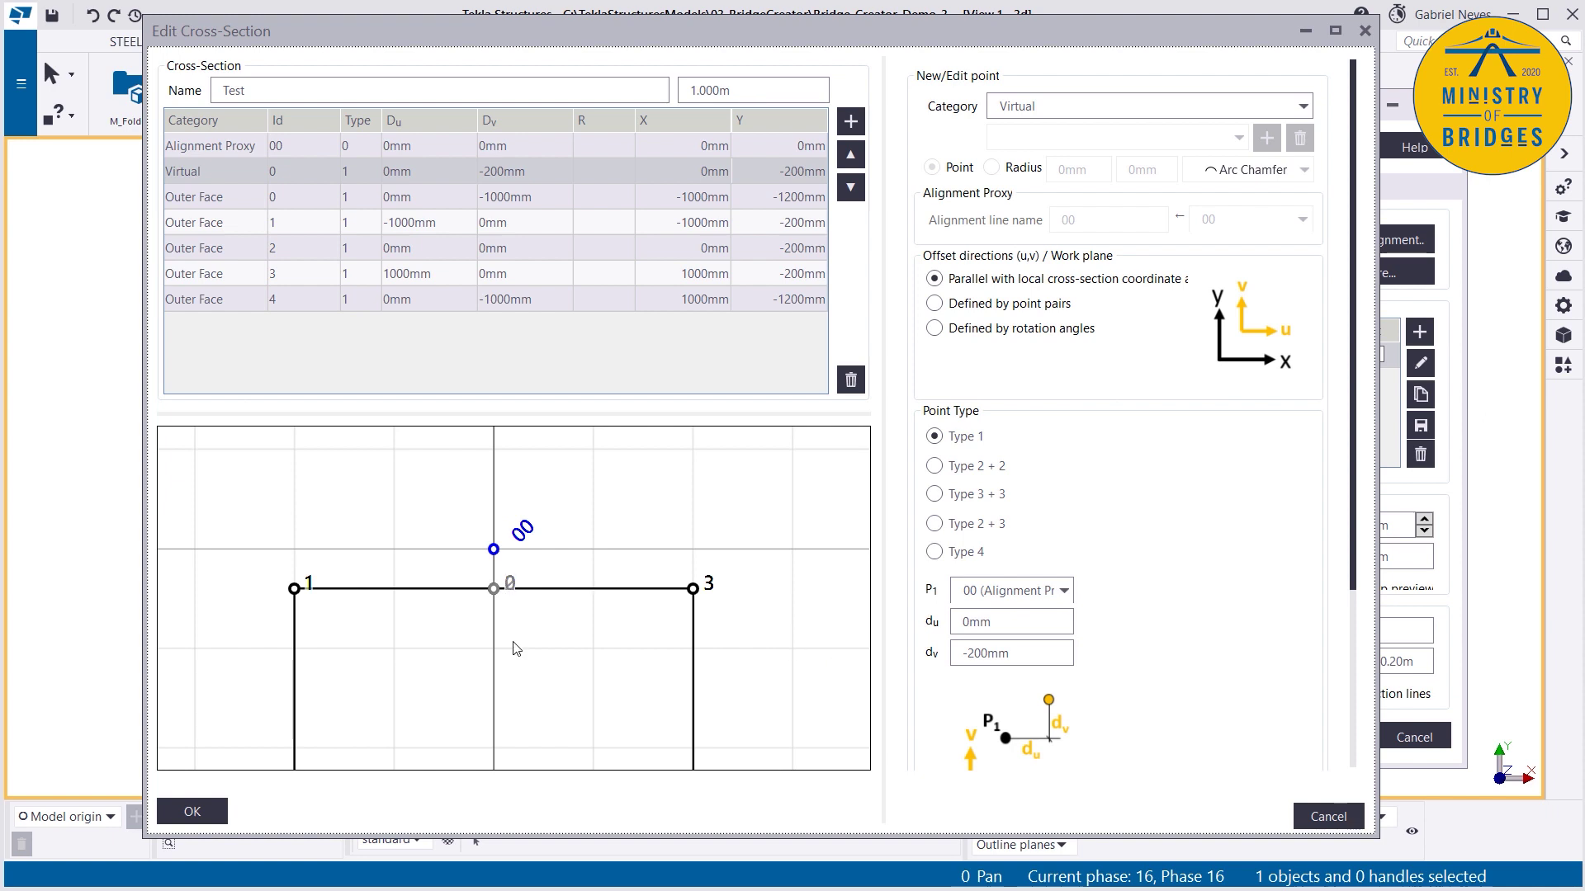
pyautogui.scroll(-2, 562, 549)
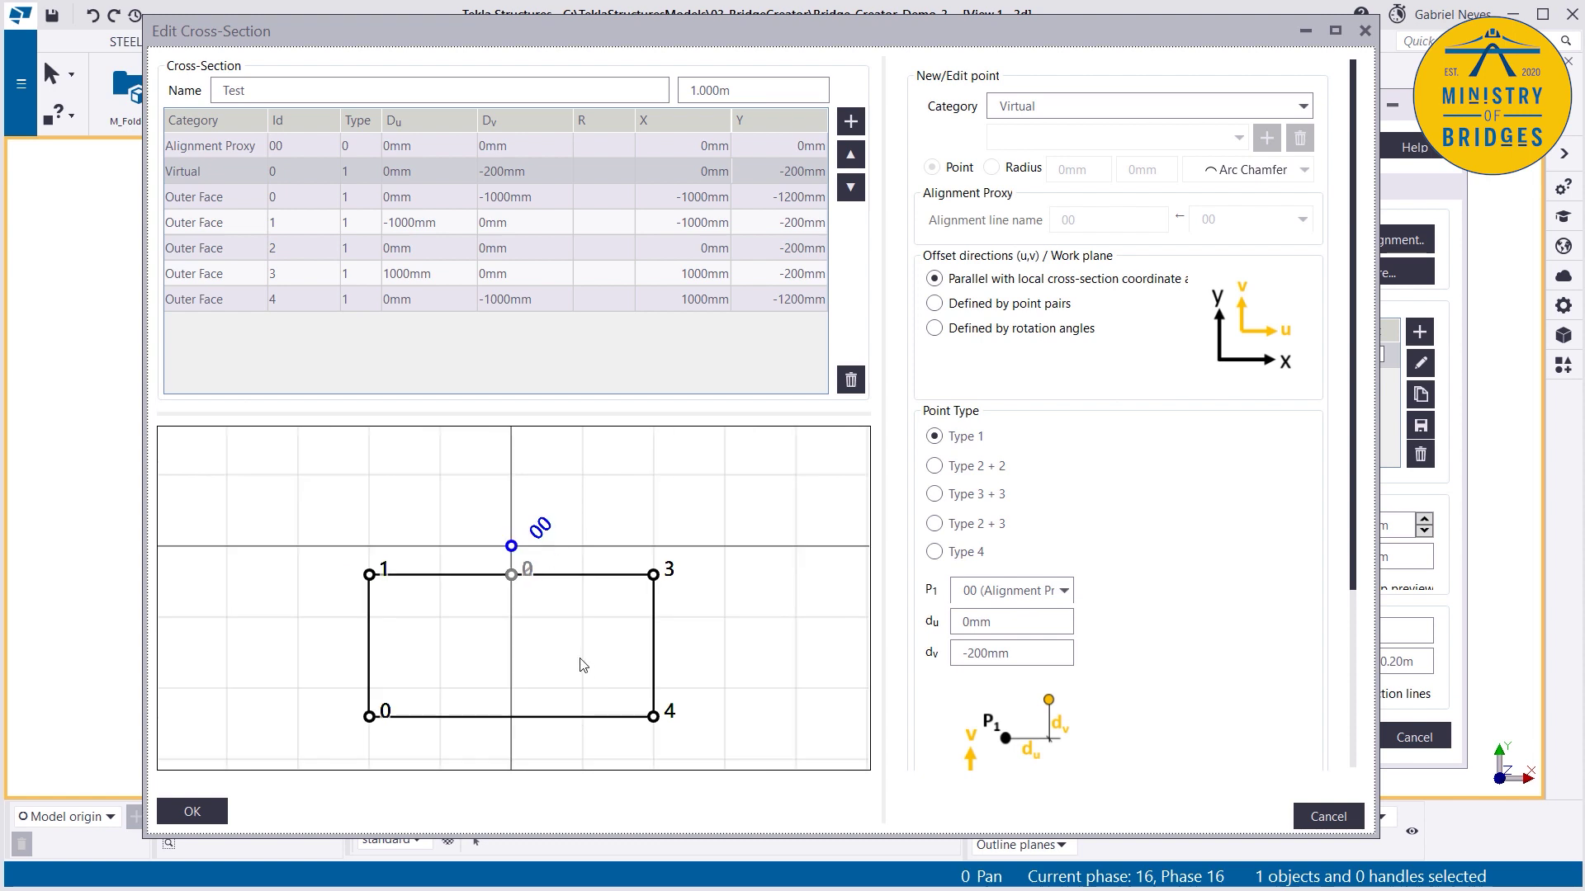
# Step: Delete the Virtual point from the cross-section
pyautogui.click(254, 168)
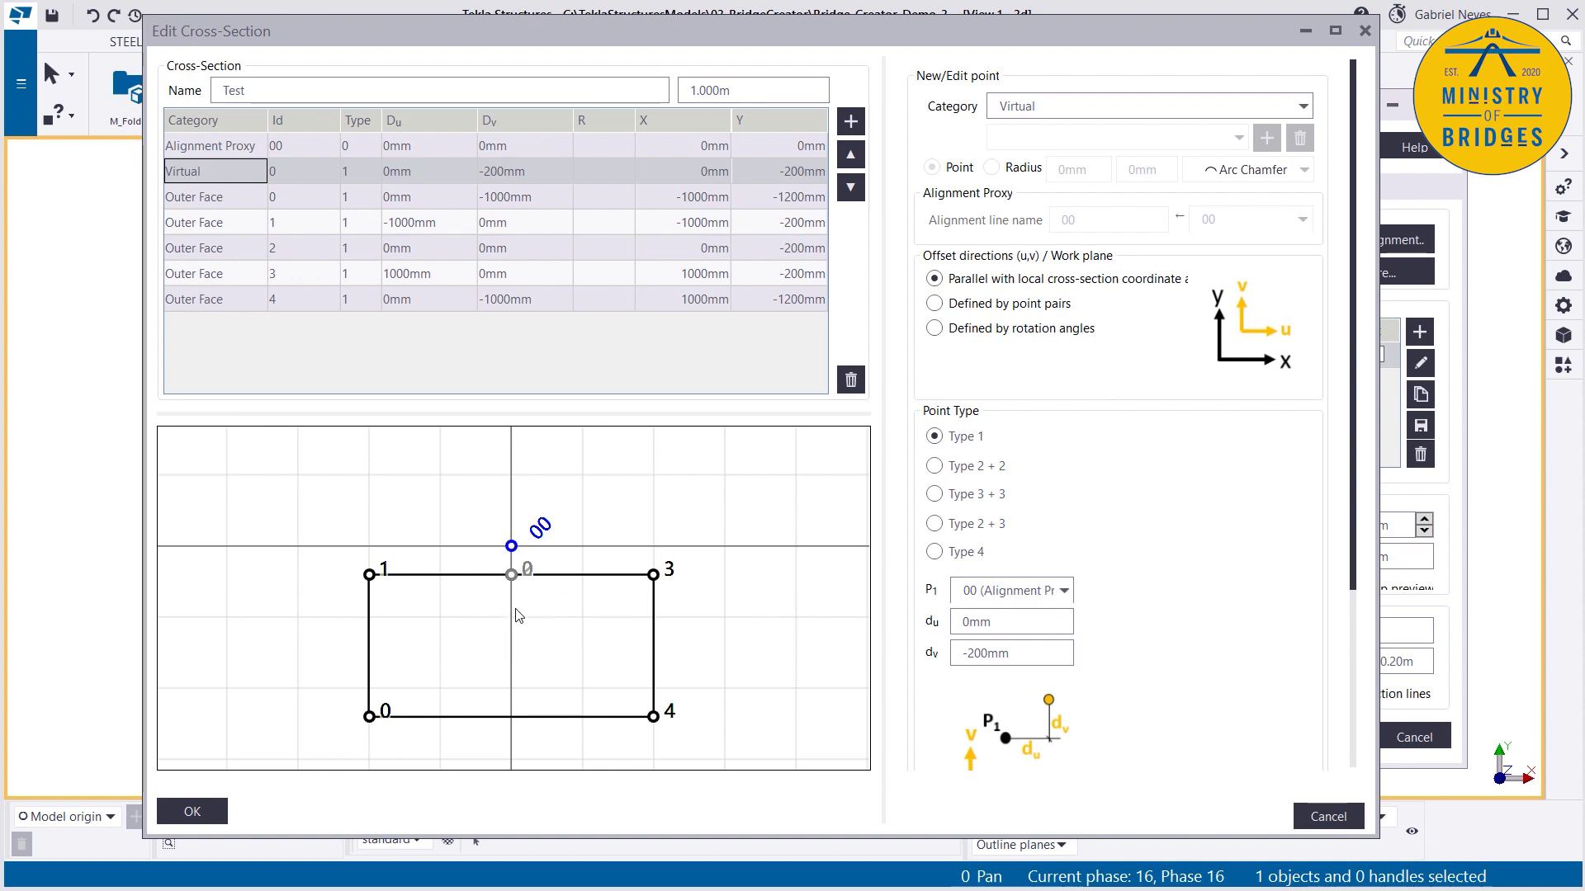
pyautogui.click(217, 146)
pyautogui.click(236, 173)
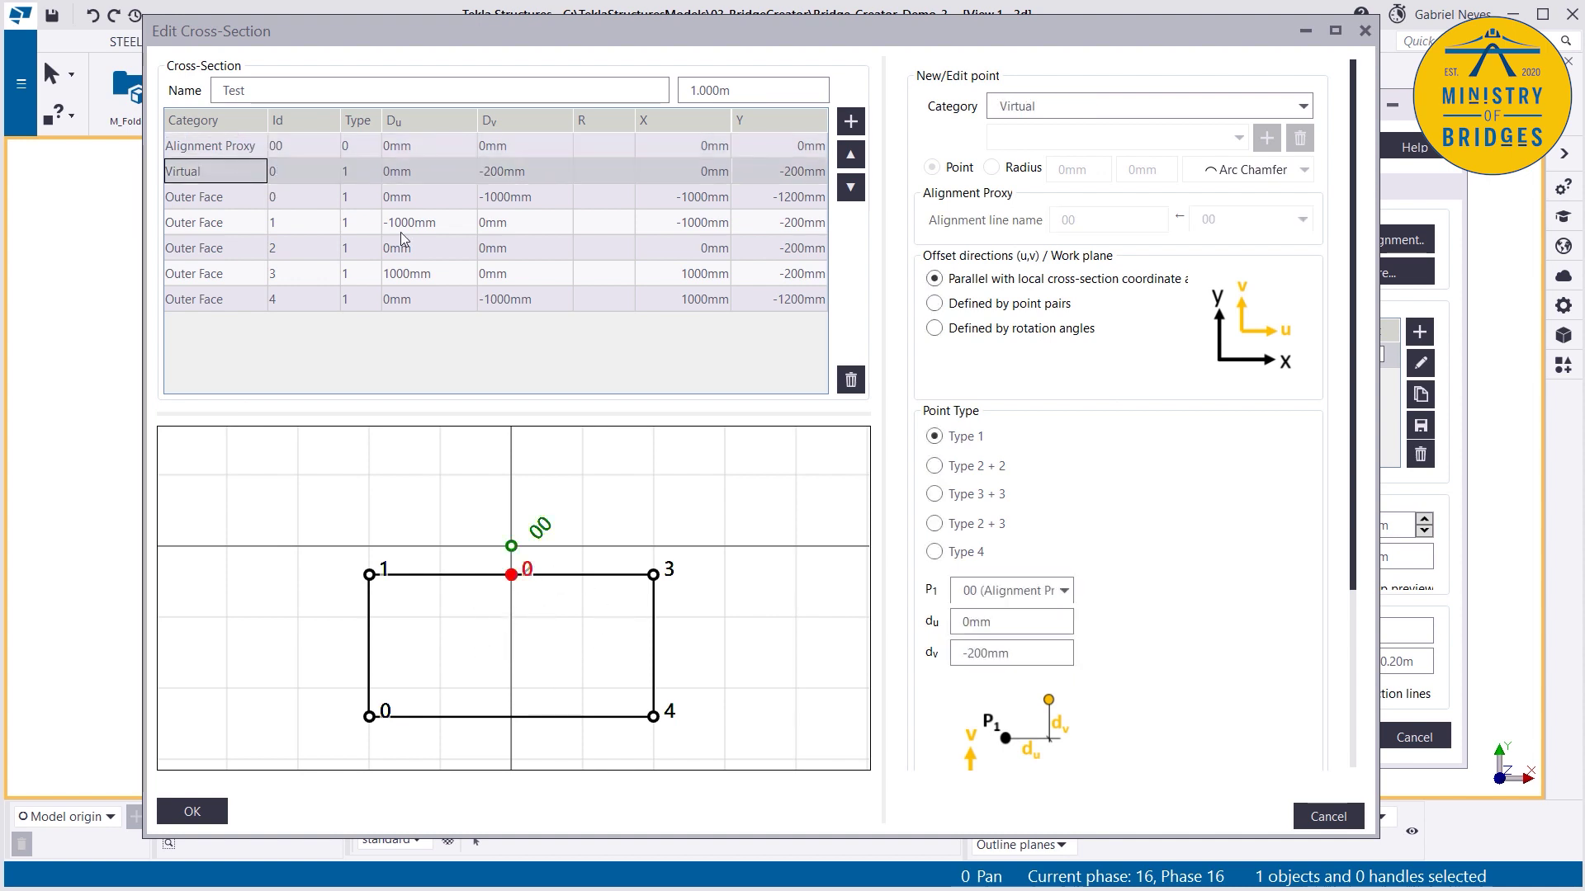
pyautogui.click(850, 379)
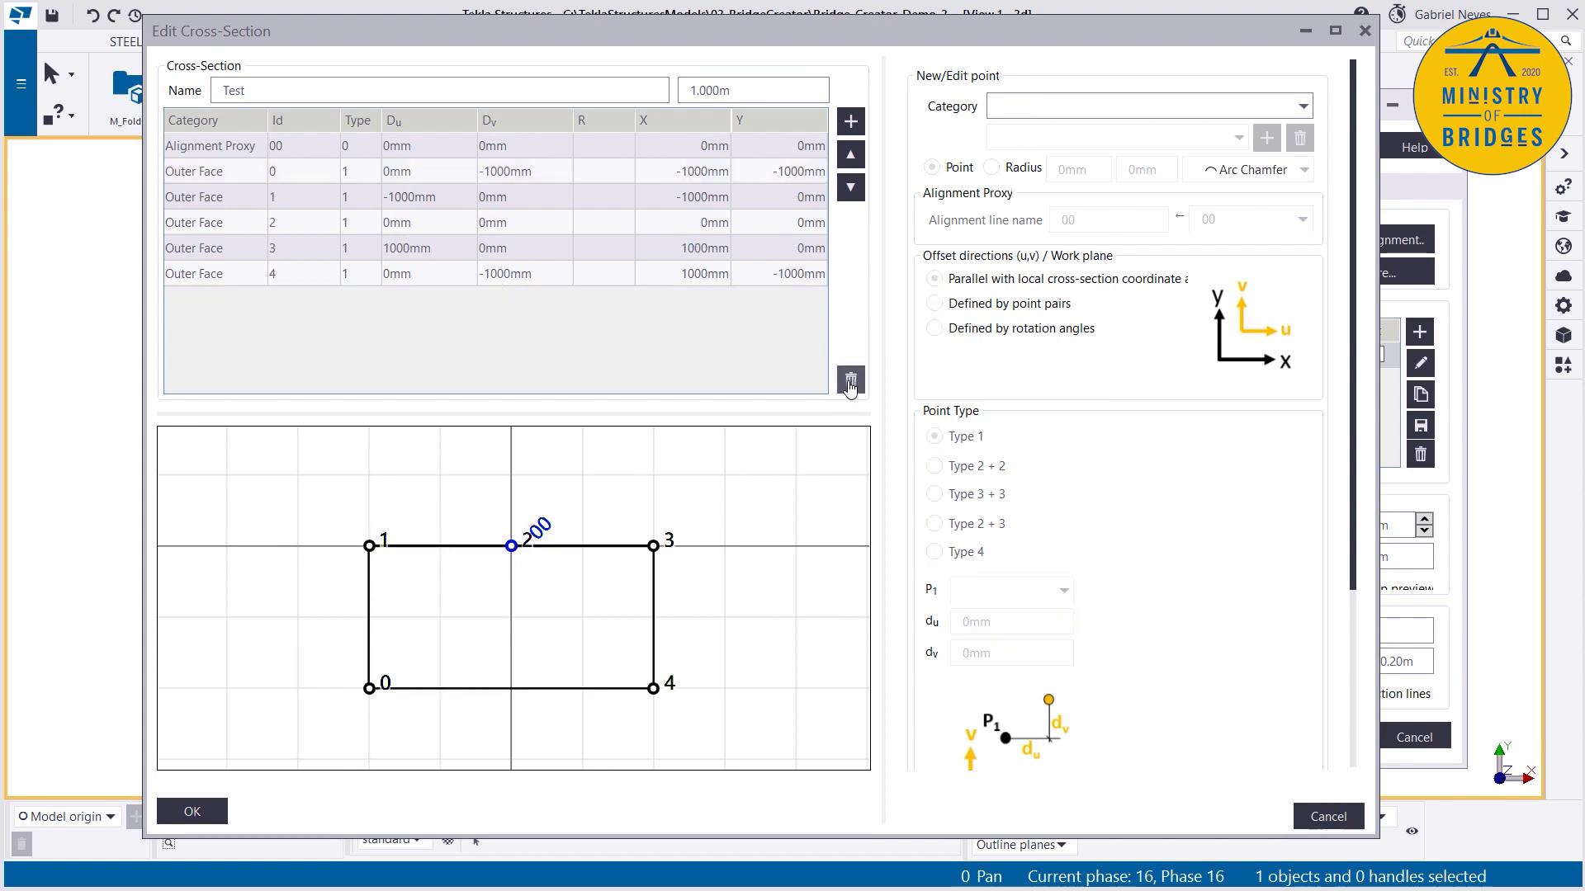
# Step: Set the dv offset of Outer Face point 2 from the alignment proxy to -100 mm
pyautogui.click(529, 547)
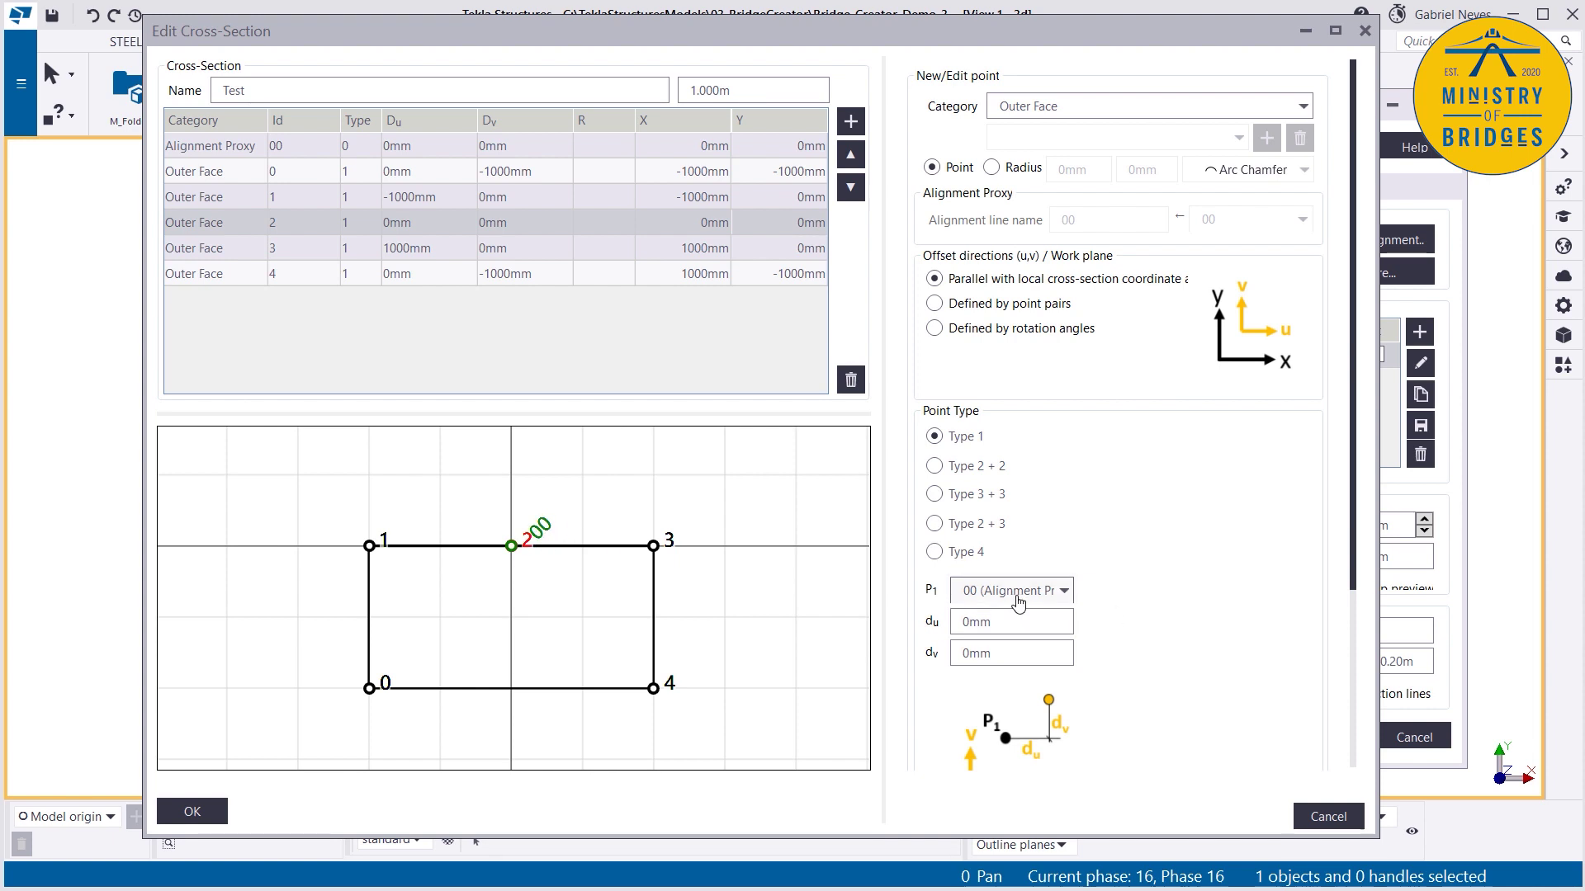
pyautogui.click(925, 654)
pyautogui.write('-100')
pyautogui.press('Return')
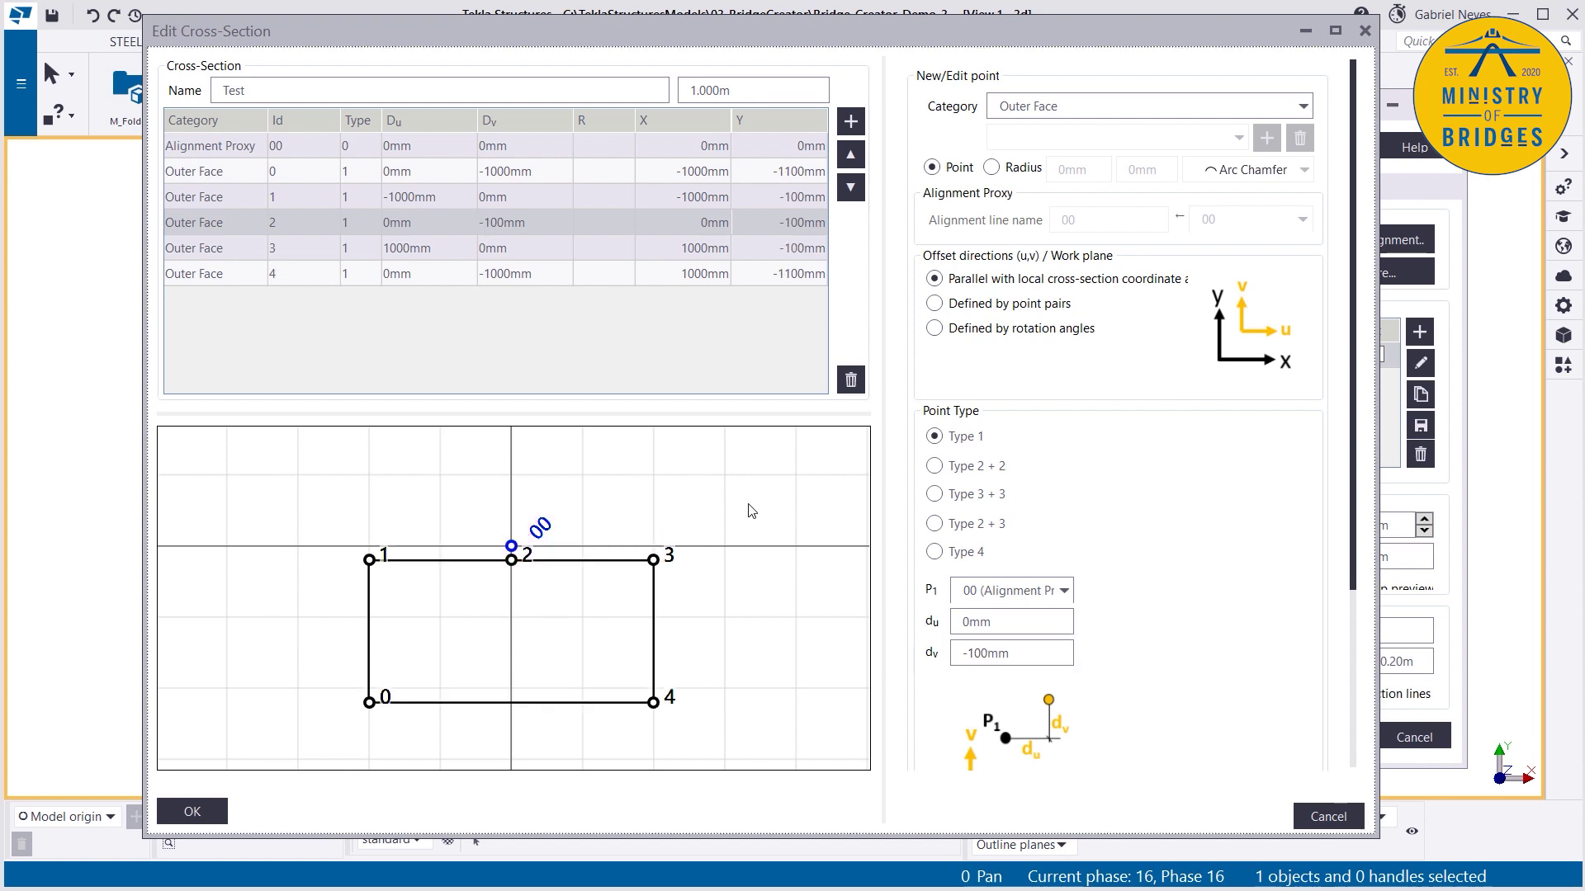
pyautogui.click(210, 176)
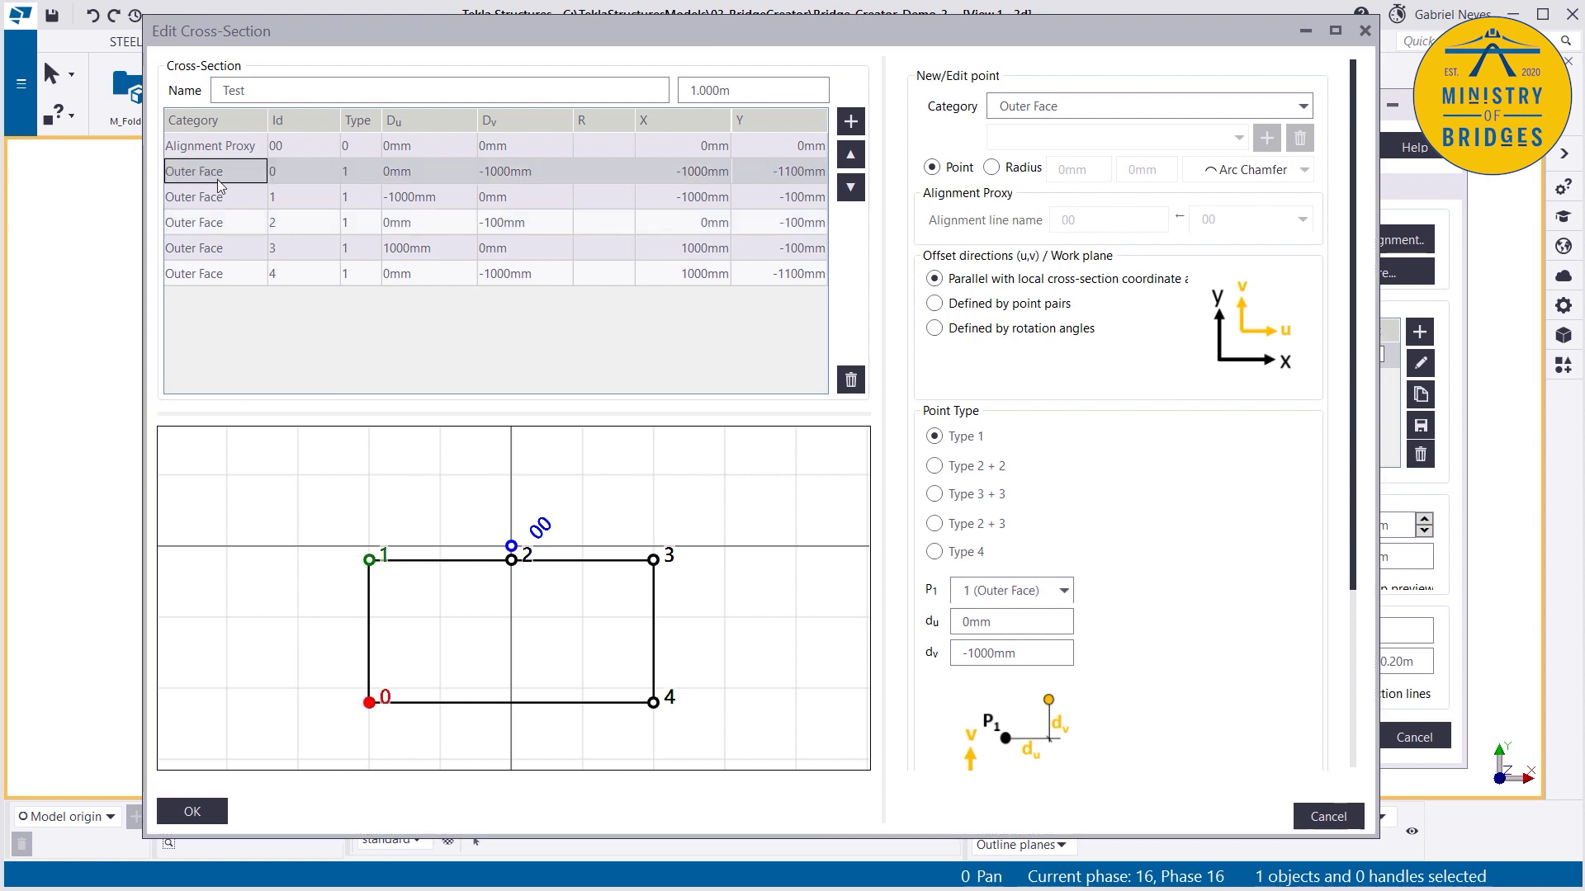
pyautogui.click(243, 249)
pyautogui.keyDown('shift'); pyautogui.click(232, 274); pyautogui.keyUp('shift')
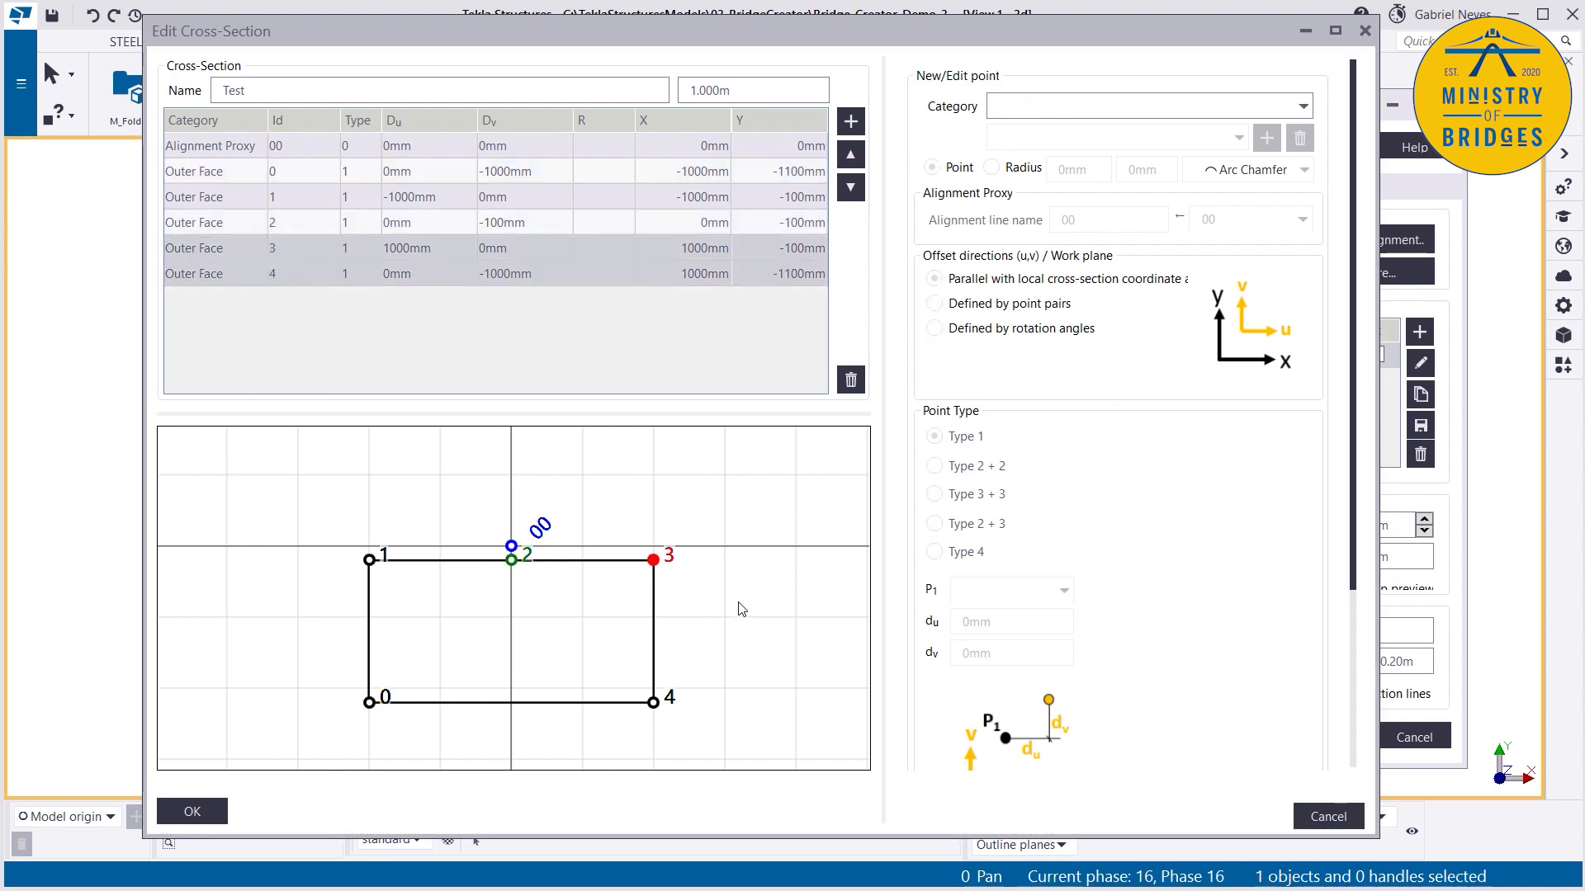
pyautogui.click(213, 172)
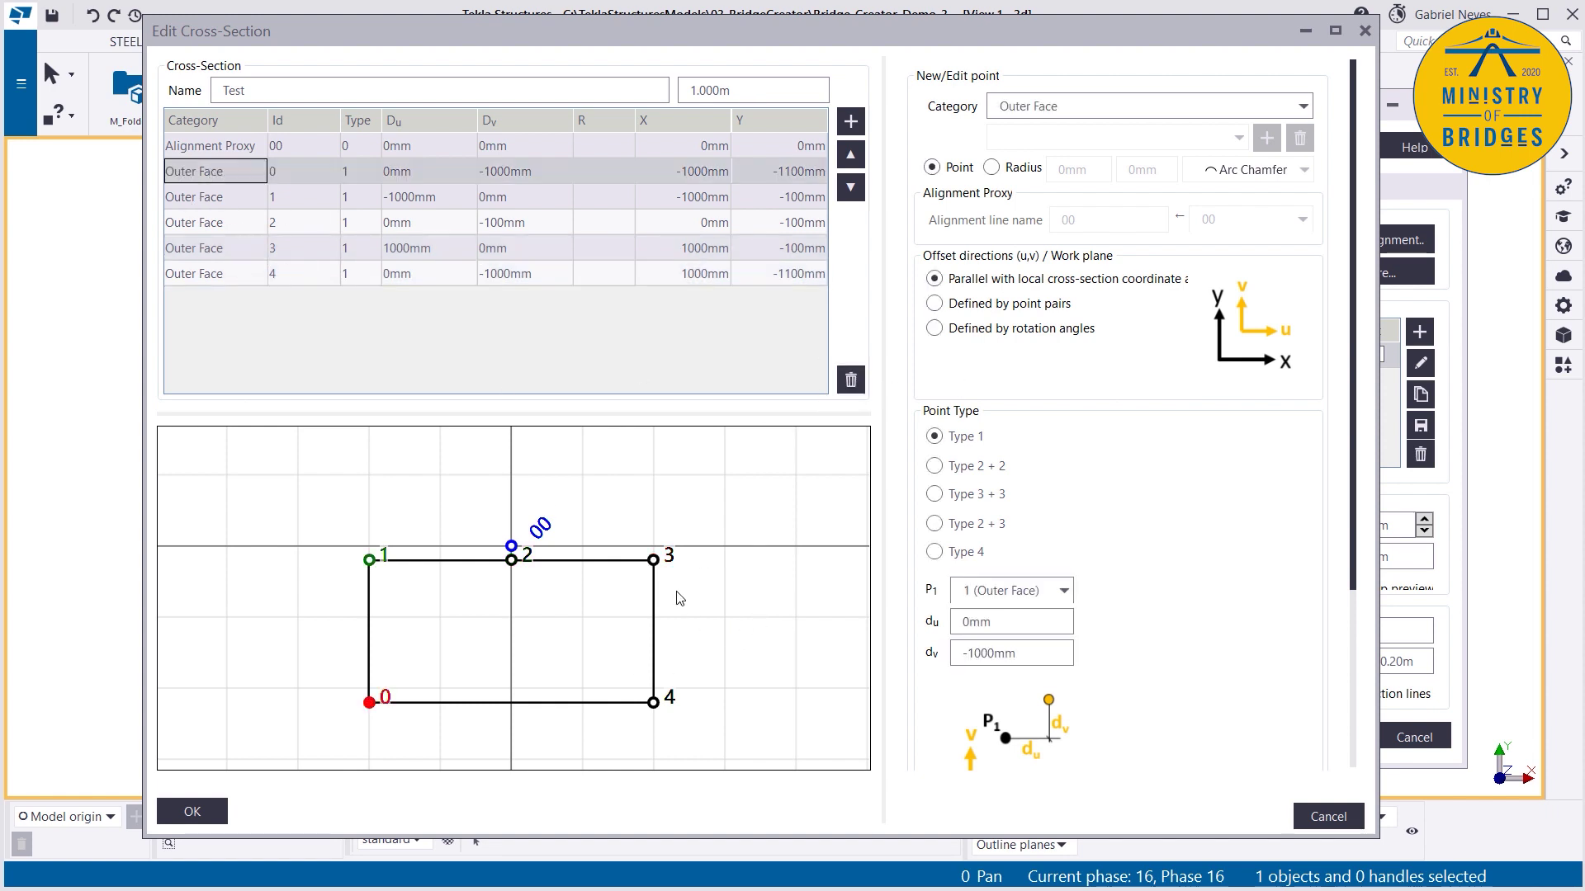
pyautogui.click(522, 683)
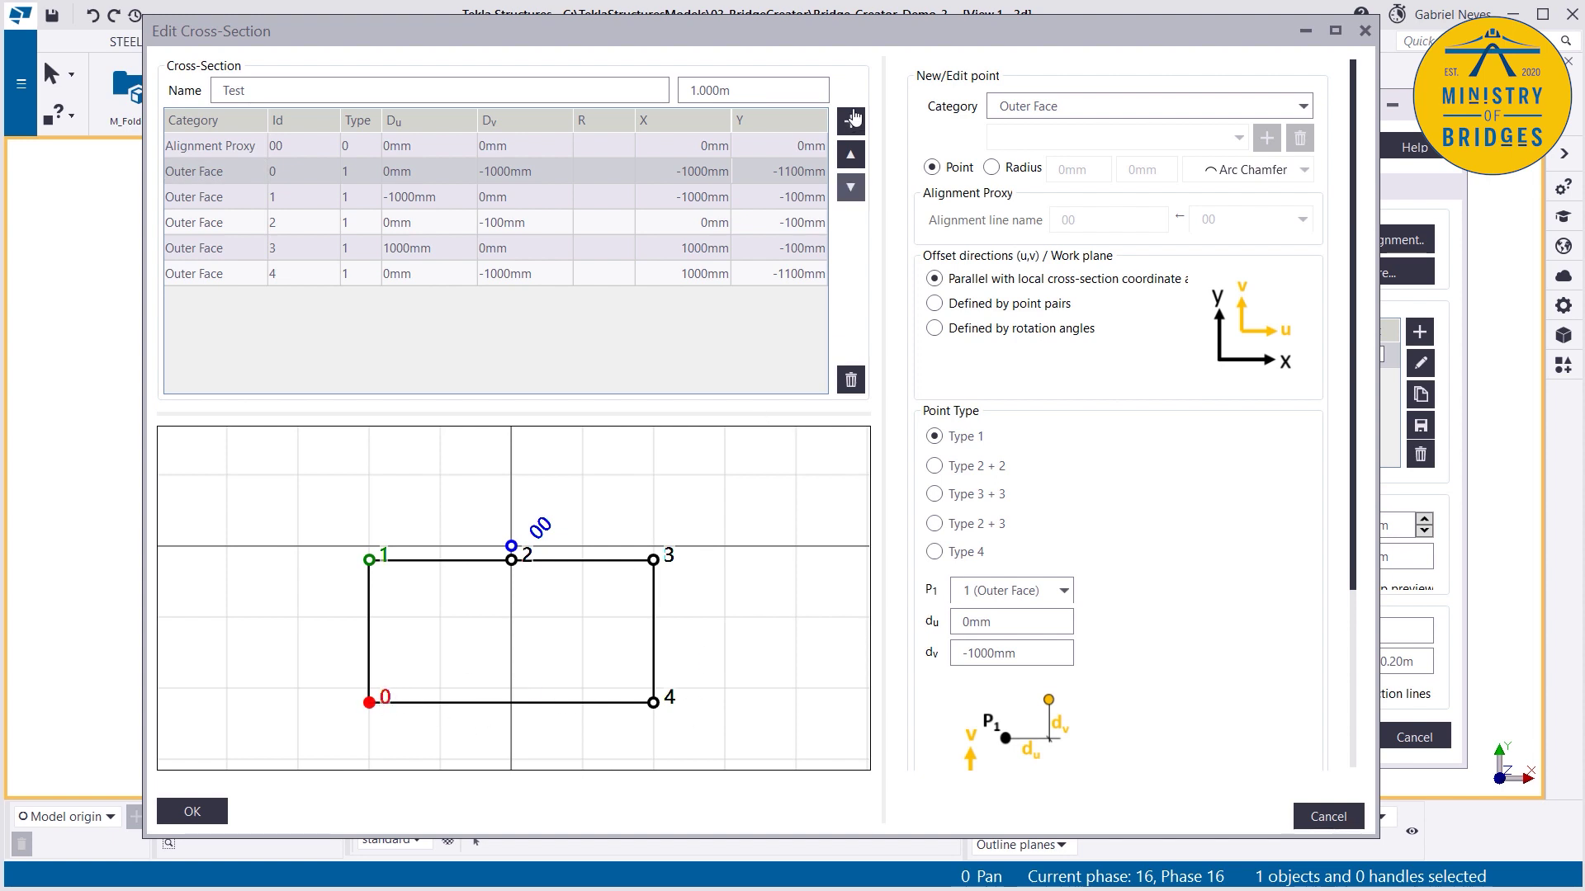
# Step: Add an Outer Face point after point 4, referenced to Outer Face point 2, with dv -2000 mm
pyautogui.click(654, 702)
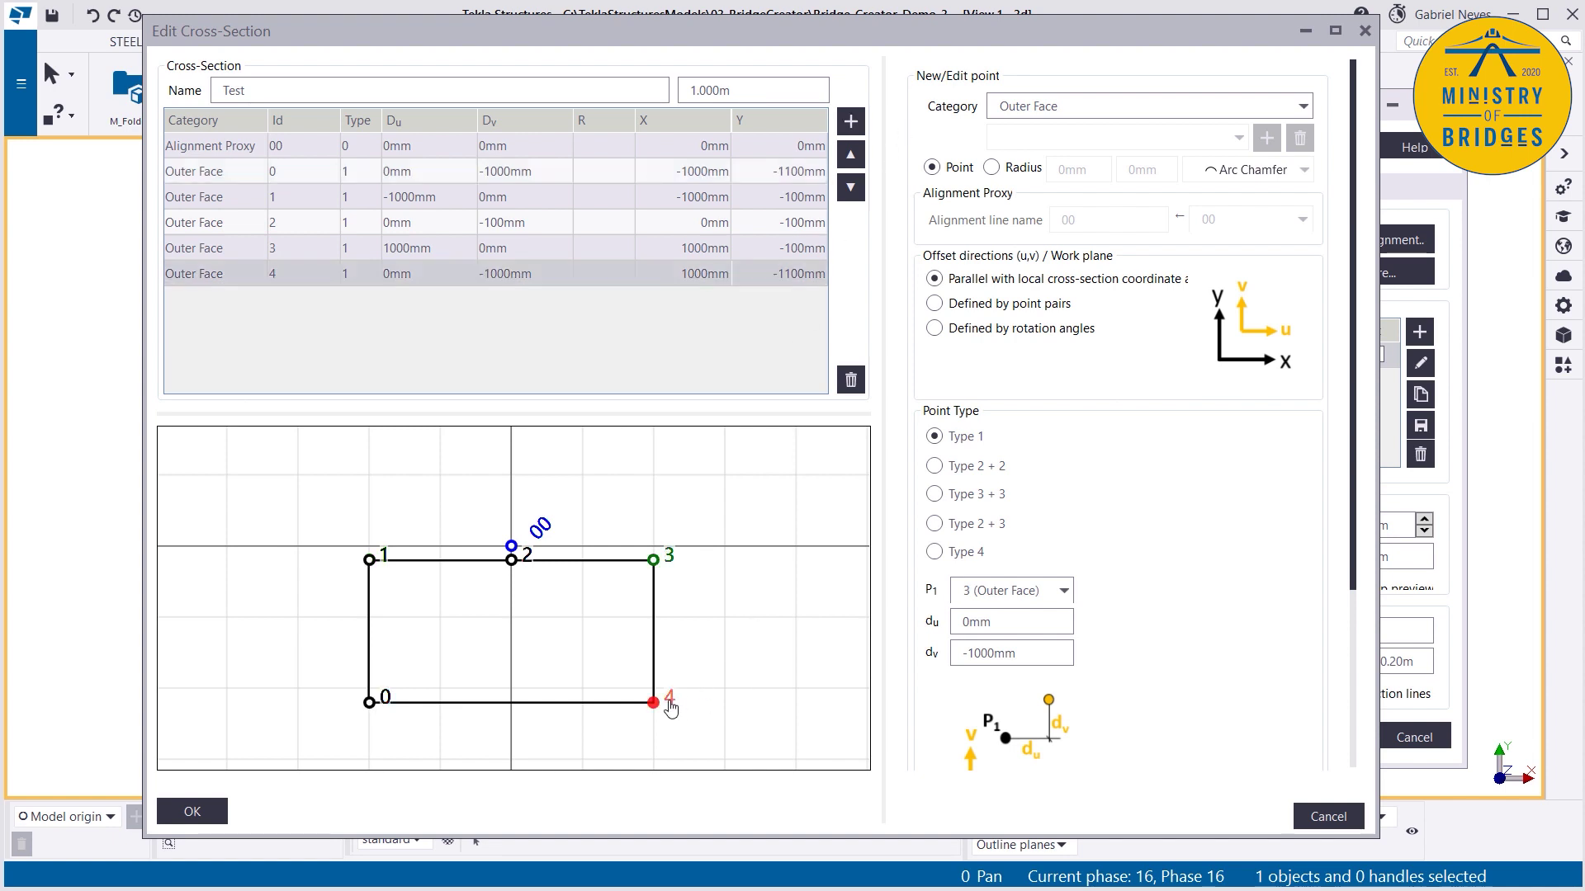
pyautogui.click(850, 121)
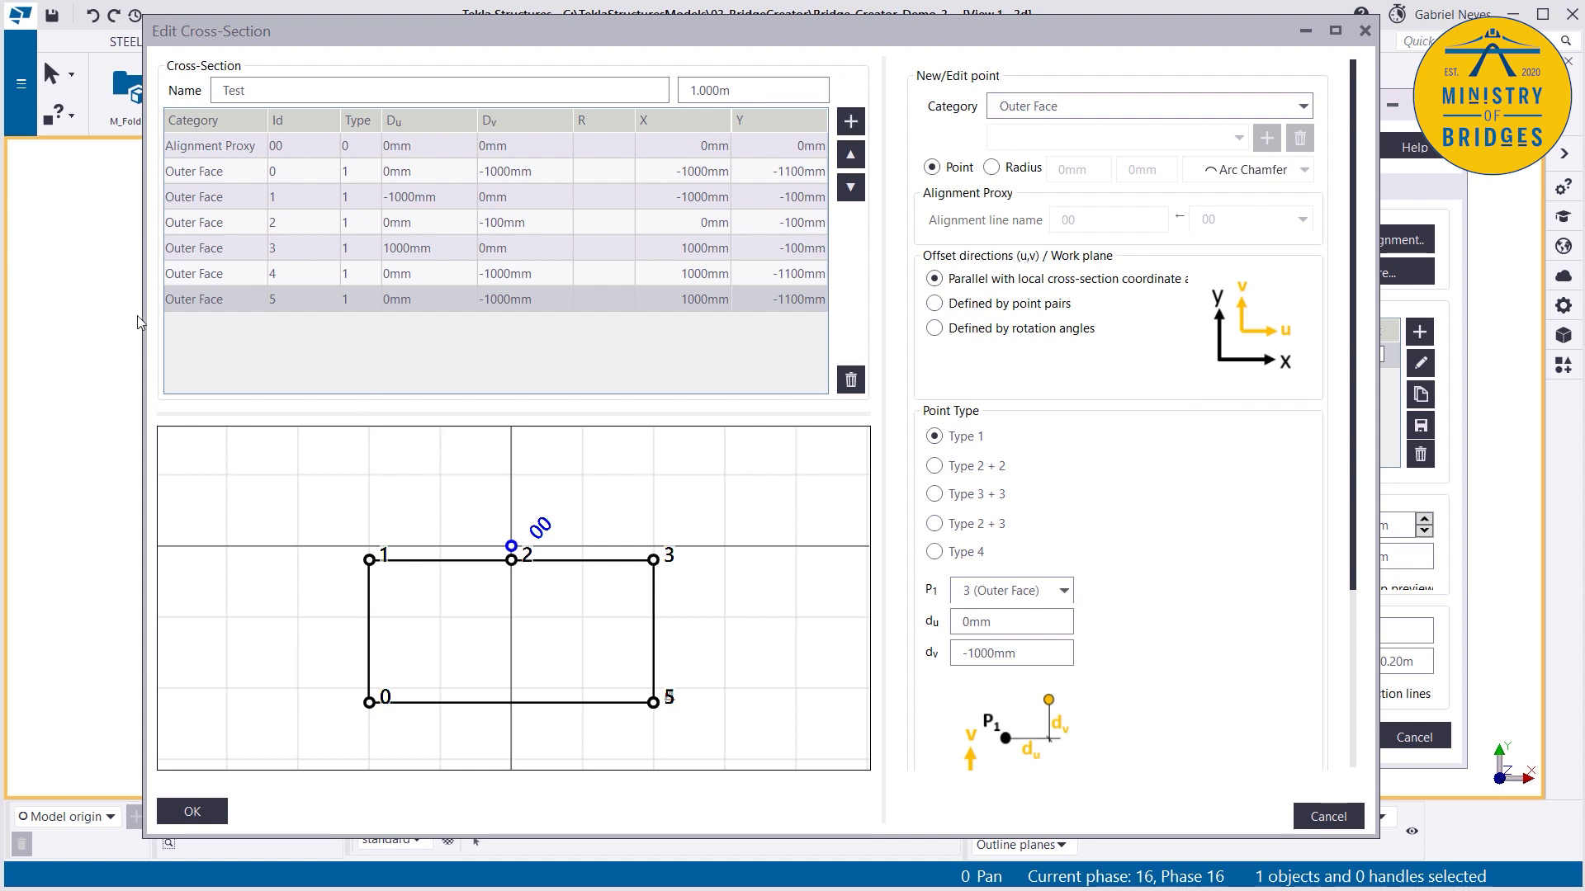
pyautogui.click(239, 300)
pyautogui.click(1036, 591)
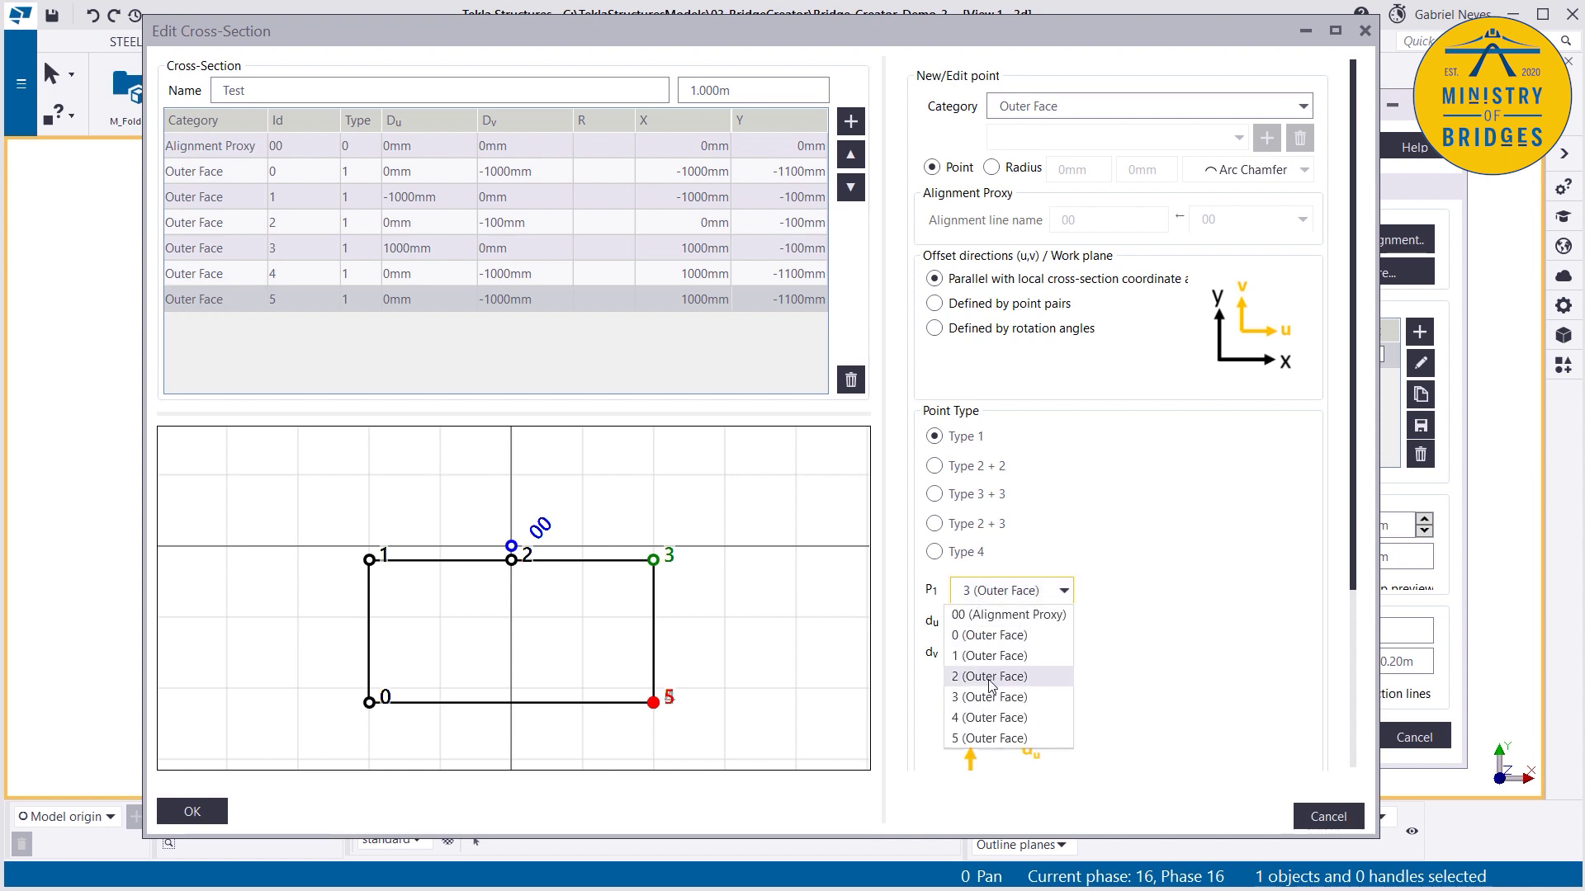
pyautogui.click(990, 676)
pyautogui.click(971, 653)
pyautogui.moveTo(971, 654); pyautogui.dragTo(974, 654)
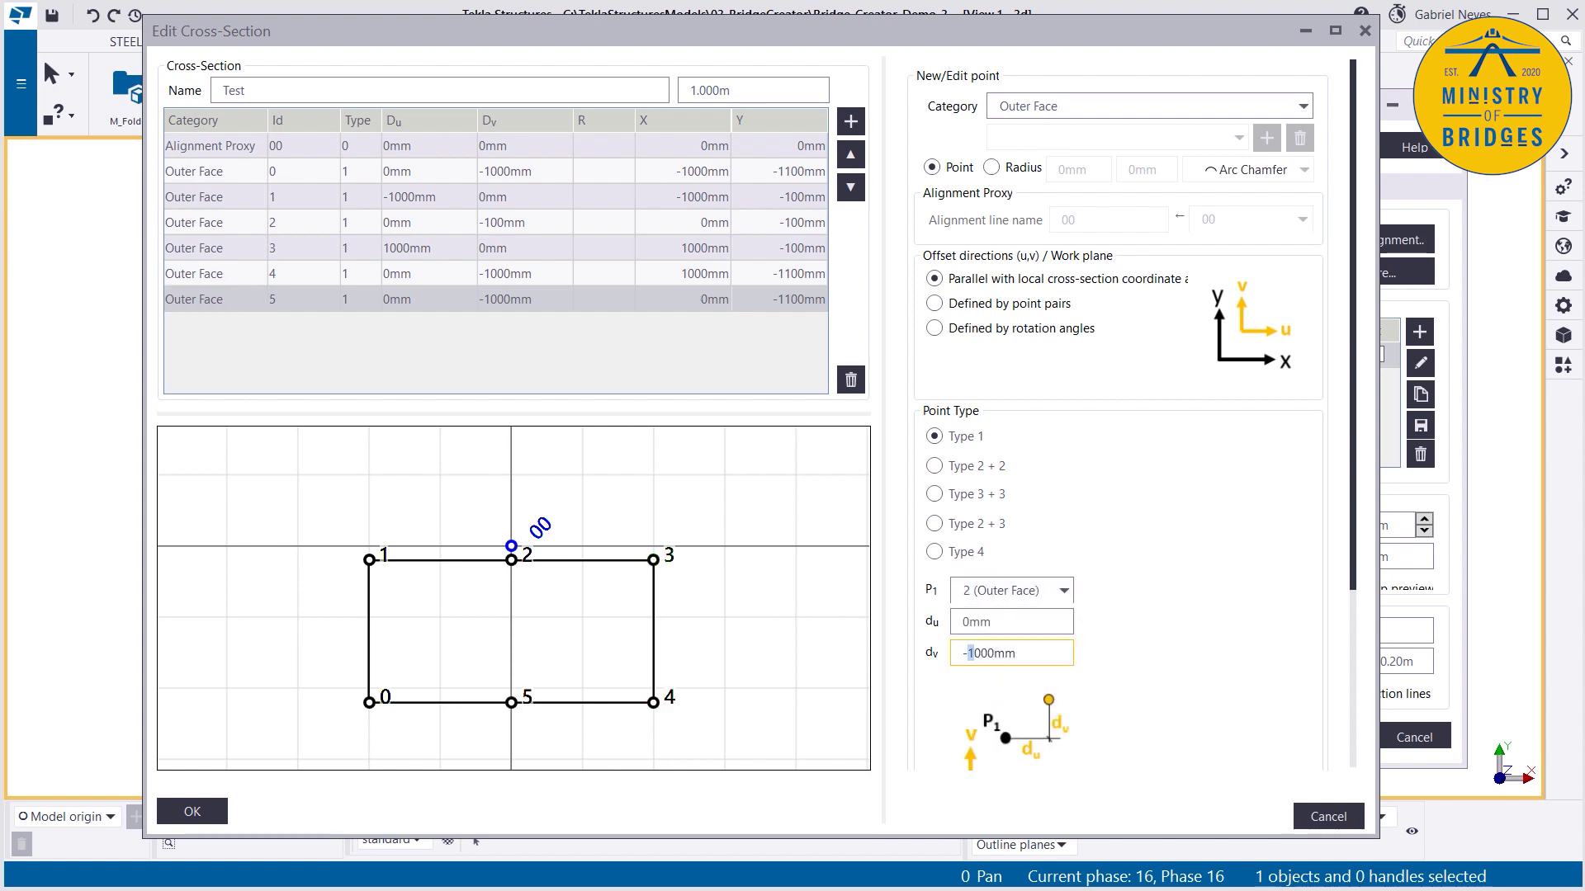
pyautogui.write('2')
pyautogui.click(589, 563)
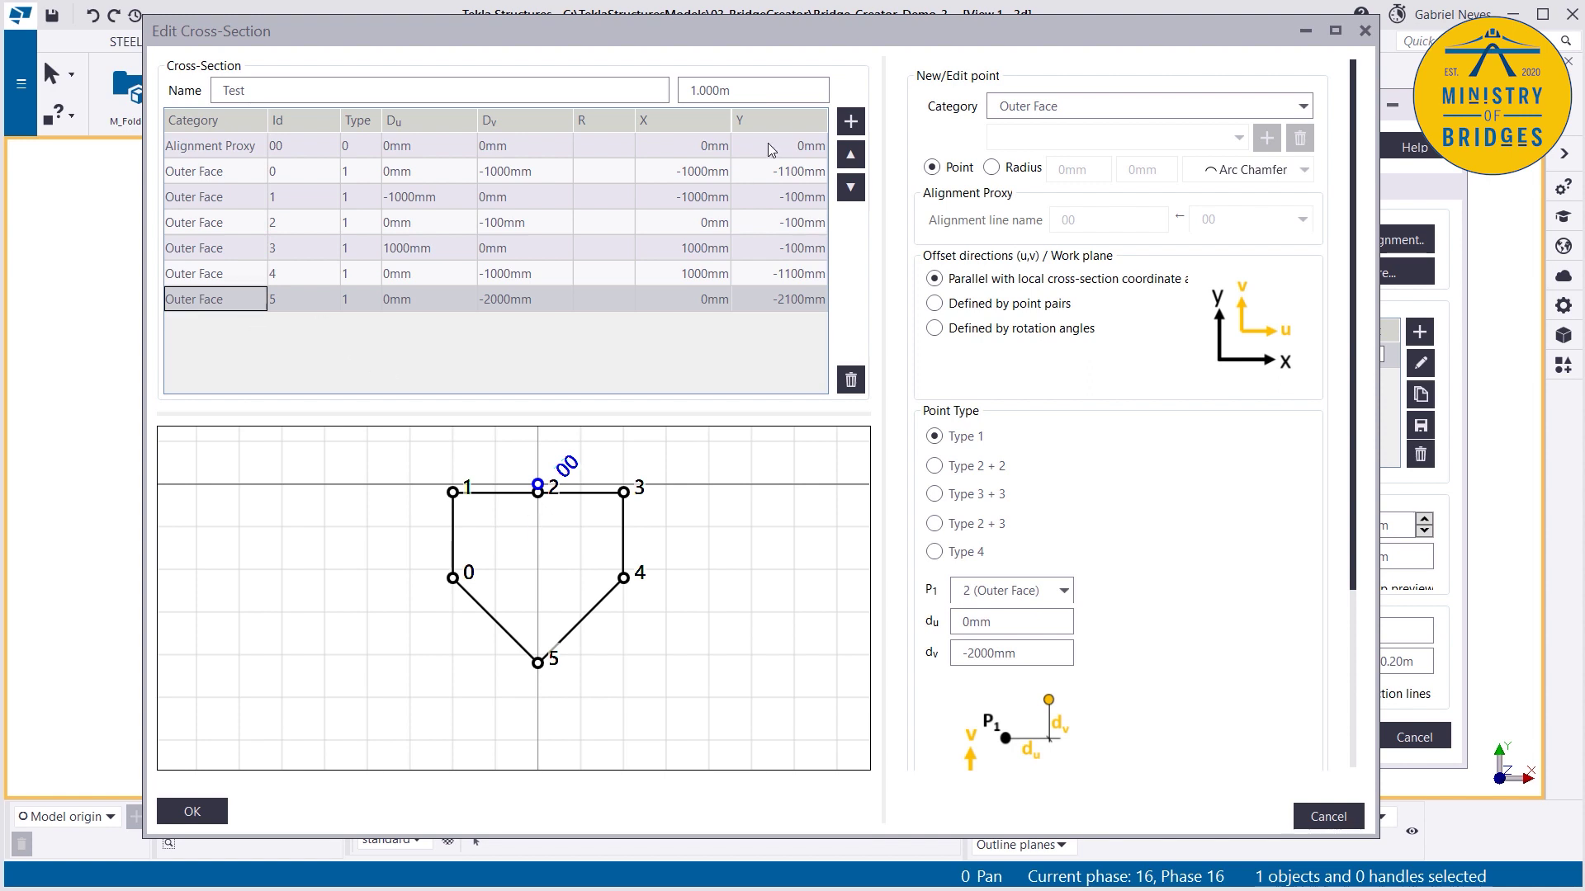
# Step: Add one more Outer Face point after point 5, keeping its reference and offsets
pyautogui.click(851, 121)
pyautogui.click(240, 326)
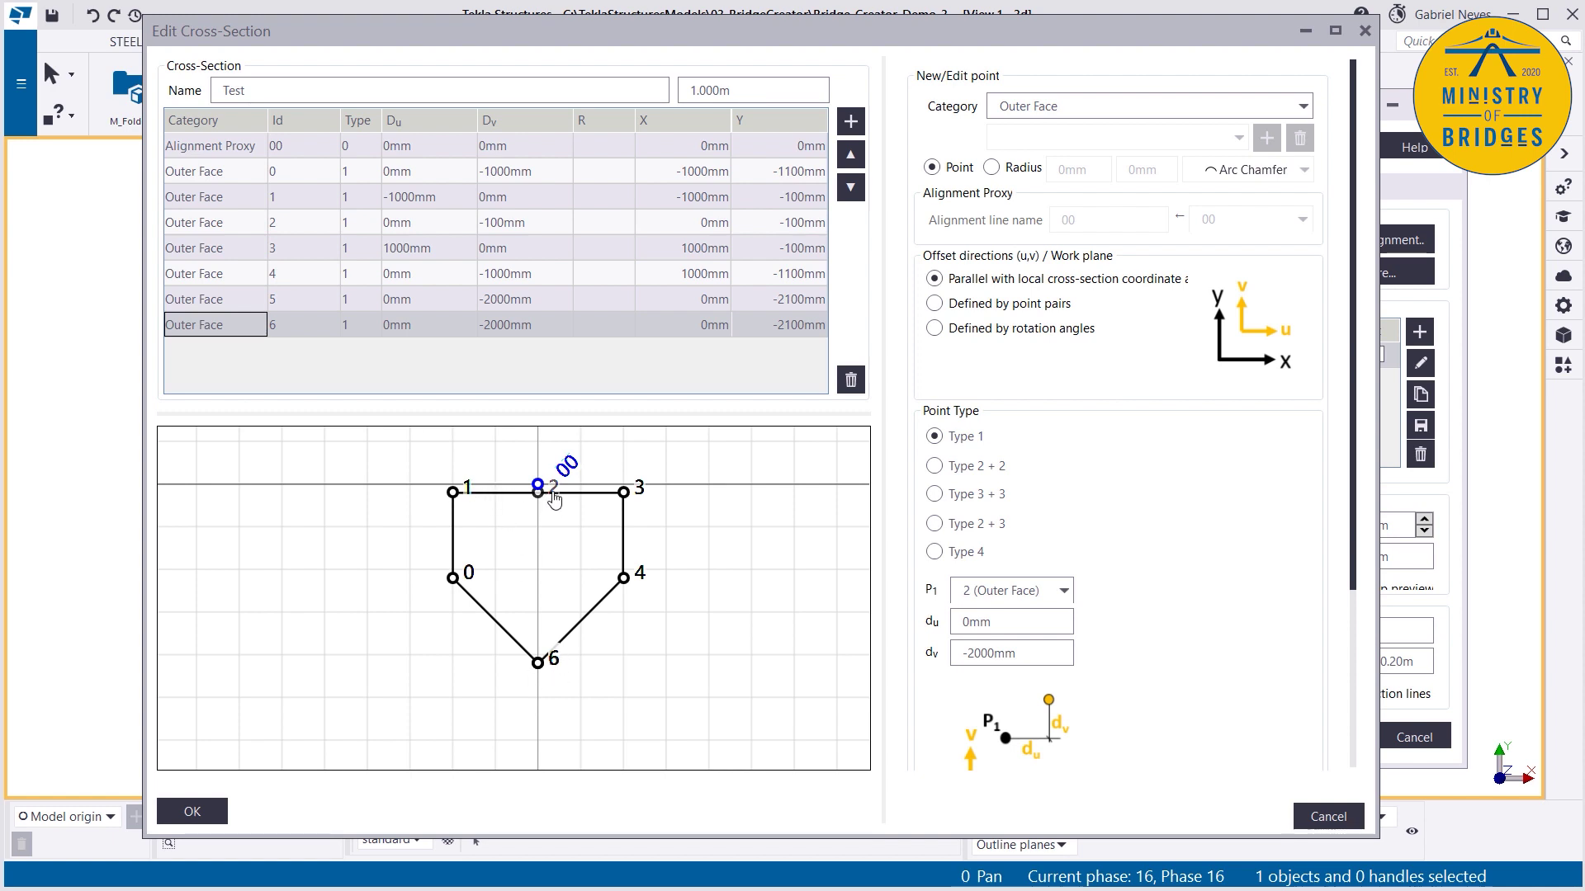
pyautogui.click(242, 329)
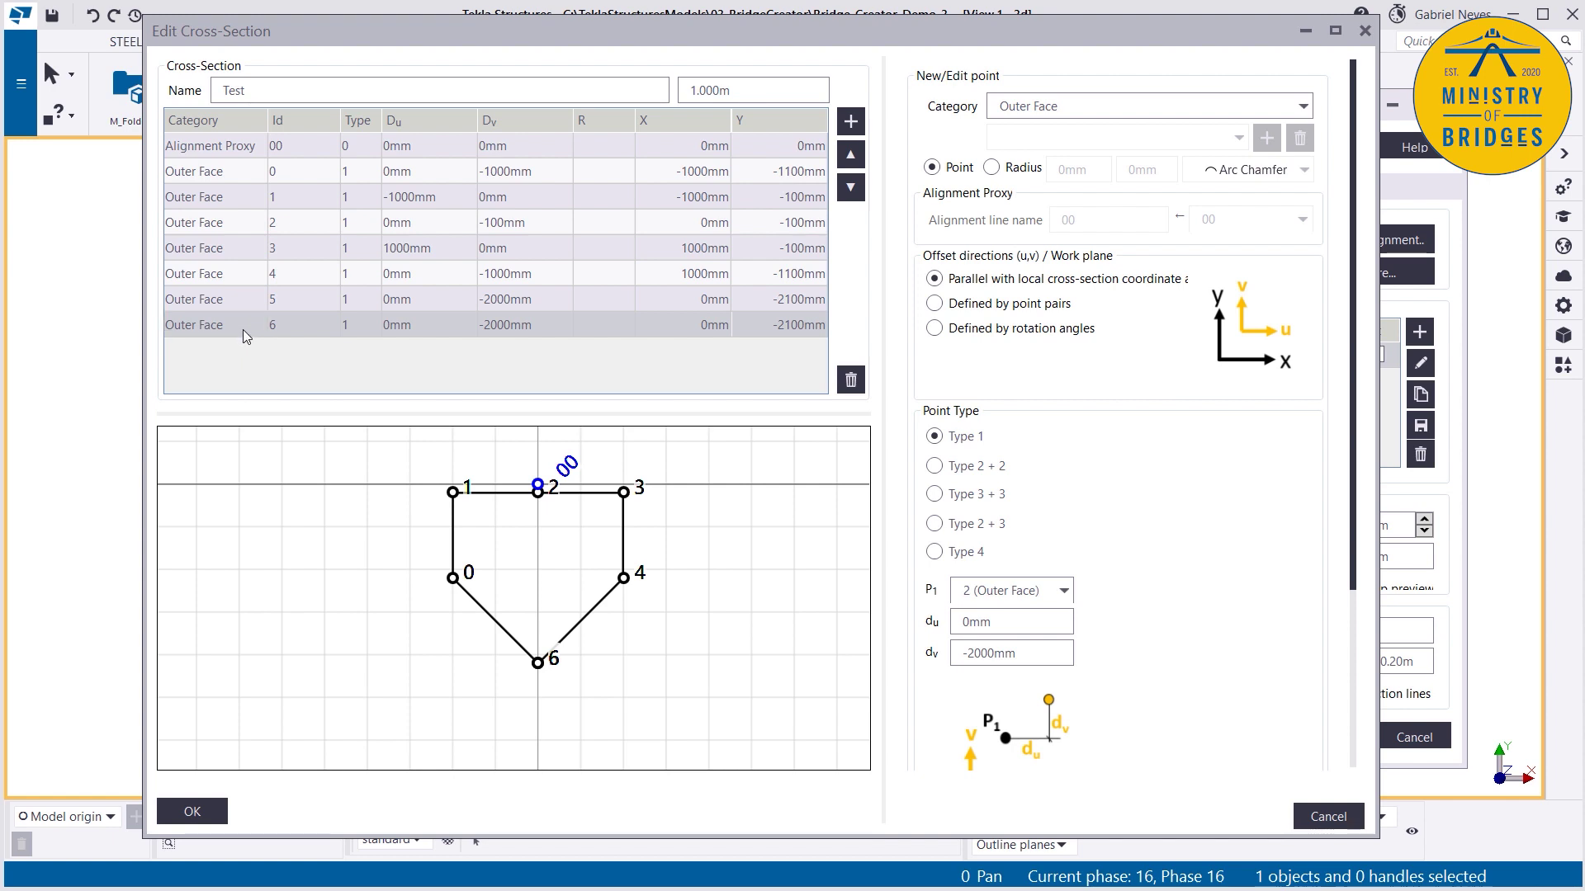
# Step: Move the duplicate Outer Face point up through the point order and return it to the end of the outline
pyautogui.click(851, 156)
pyautogui.click(851, 156)
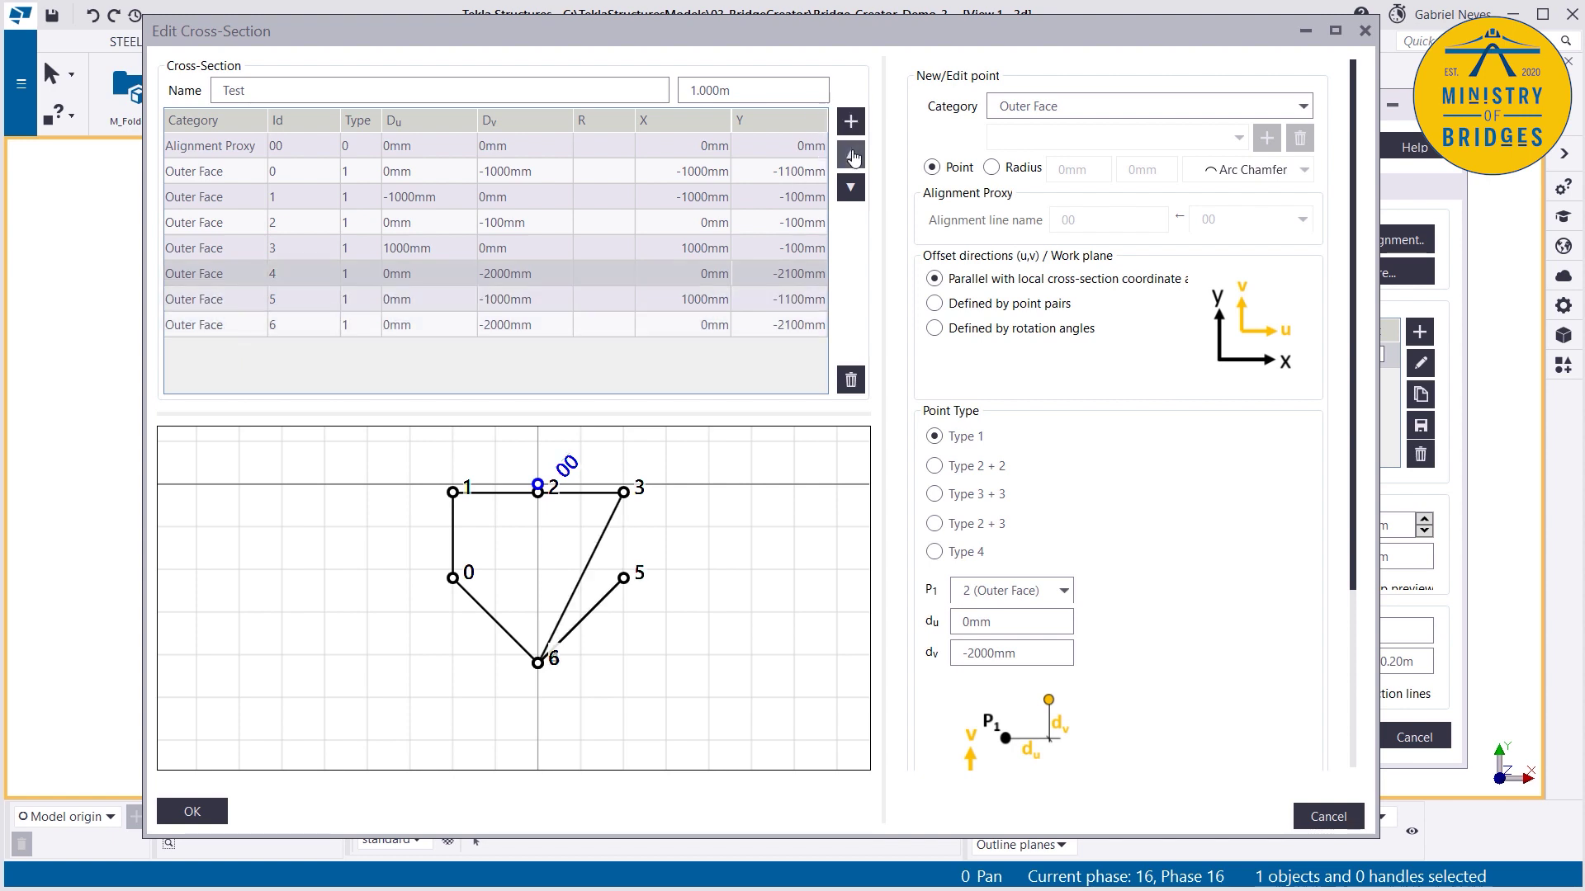
pyautogui.click(851, 156)
pyautogui.click(851, 156)
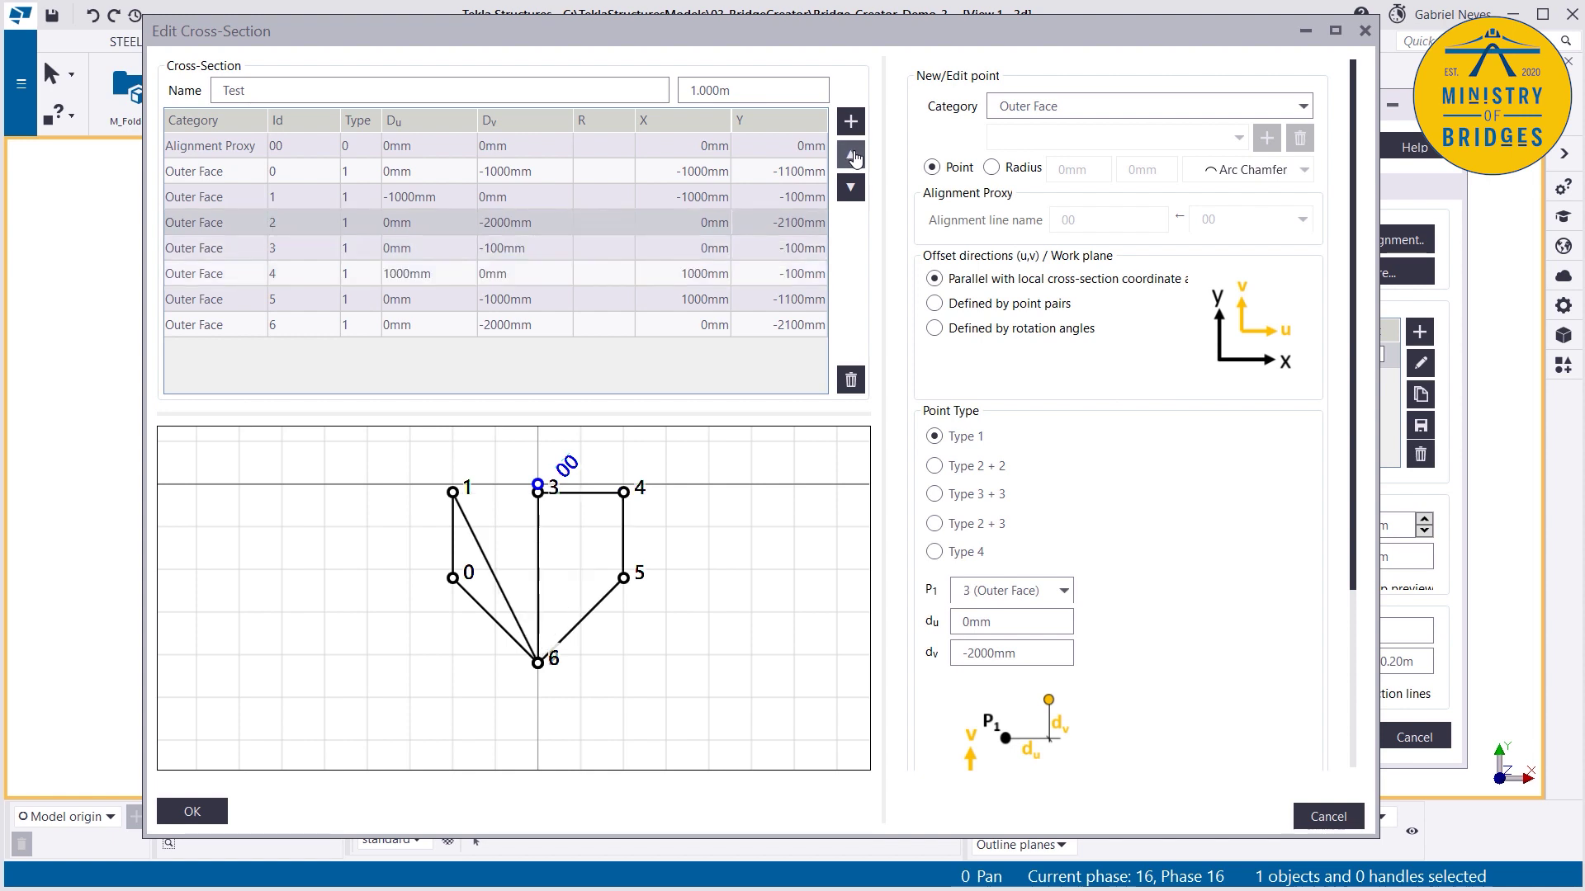
pyautogui.click(853, 156)
pyautogui.click(851, 189)
pyautogui.click(850, 189)
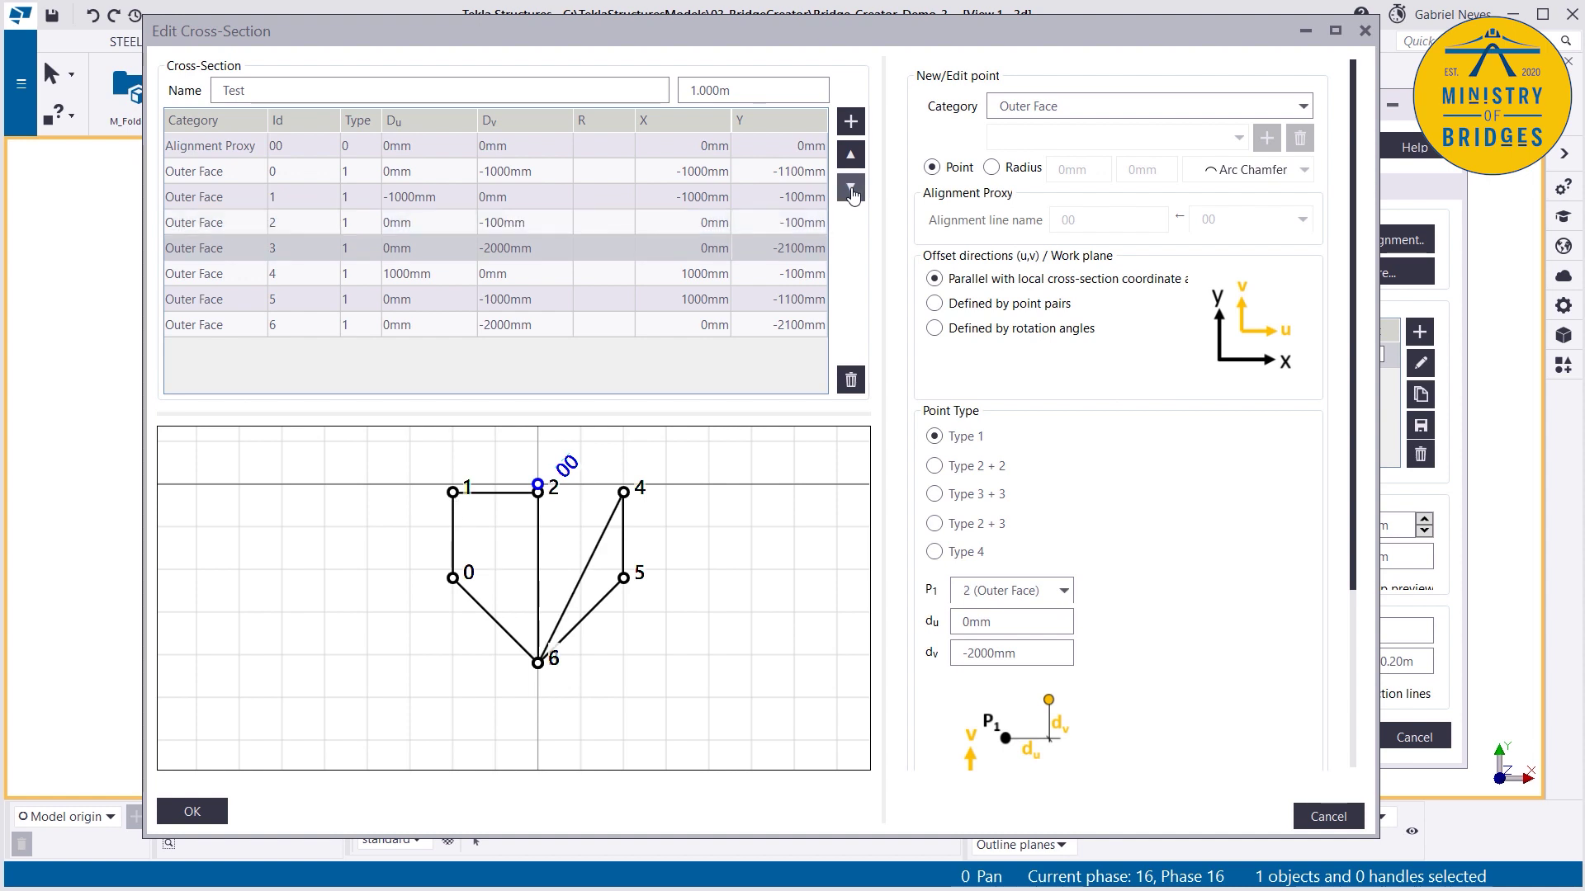
pyautogui.click(851, 189)
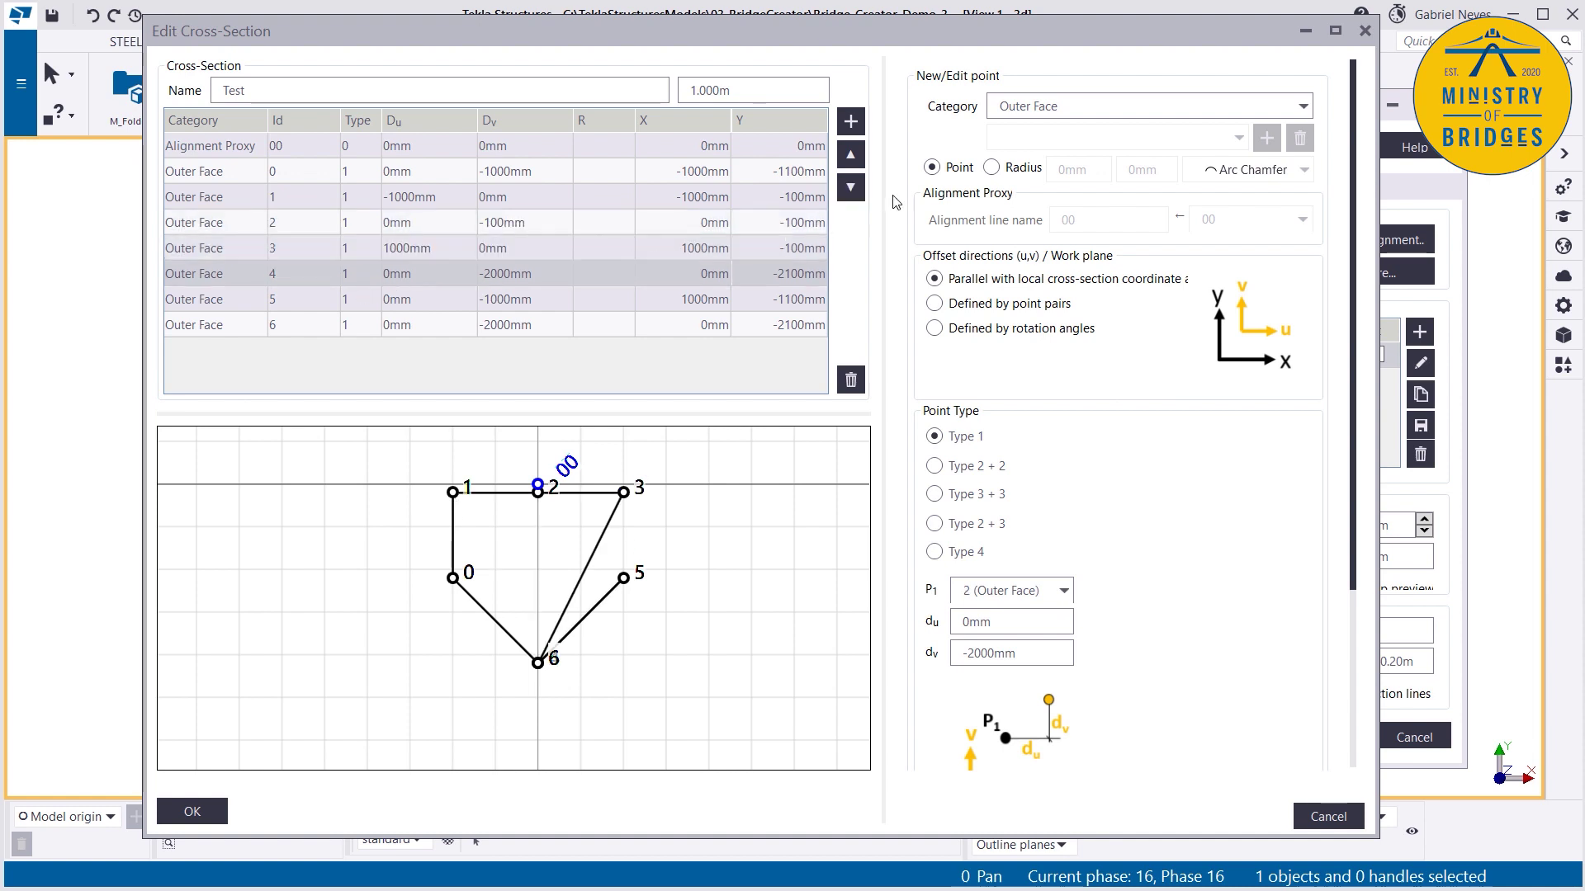
pyautogui.click(851, 189)
pyautogui.click(235, 325)
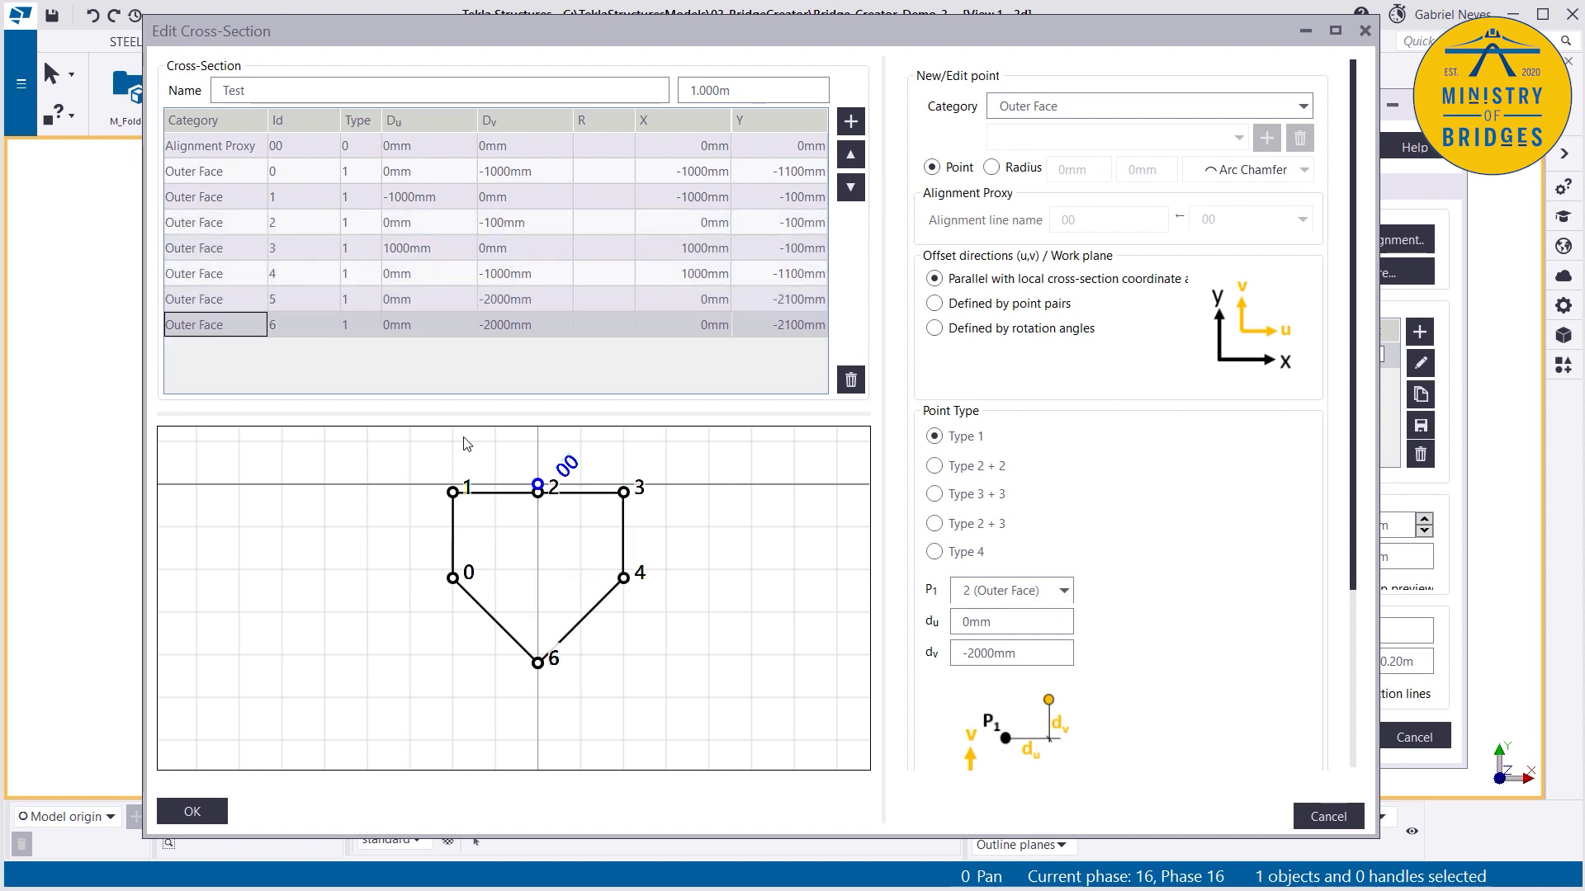
# Step: Insert an Outer Face point after point 1 and reference it to Outer Face point 1
pyautogui.scroll(5, 485, 488)
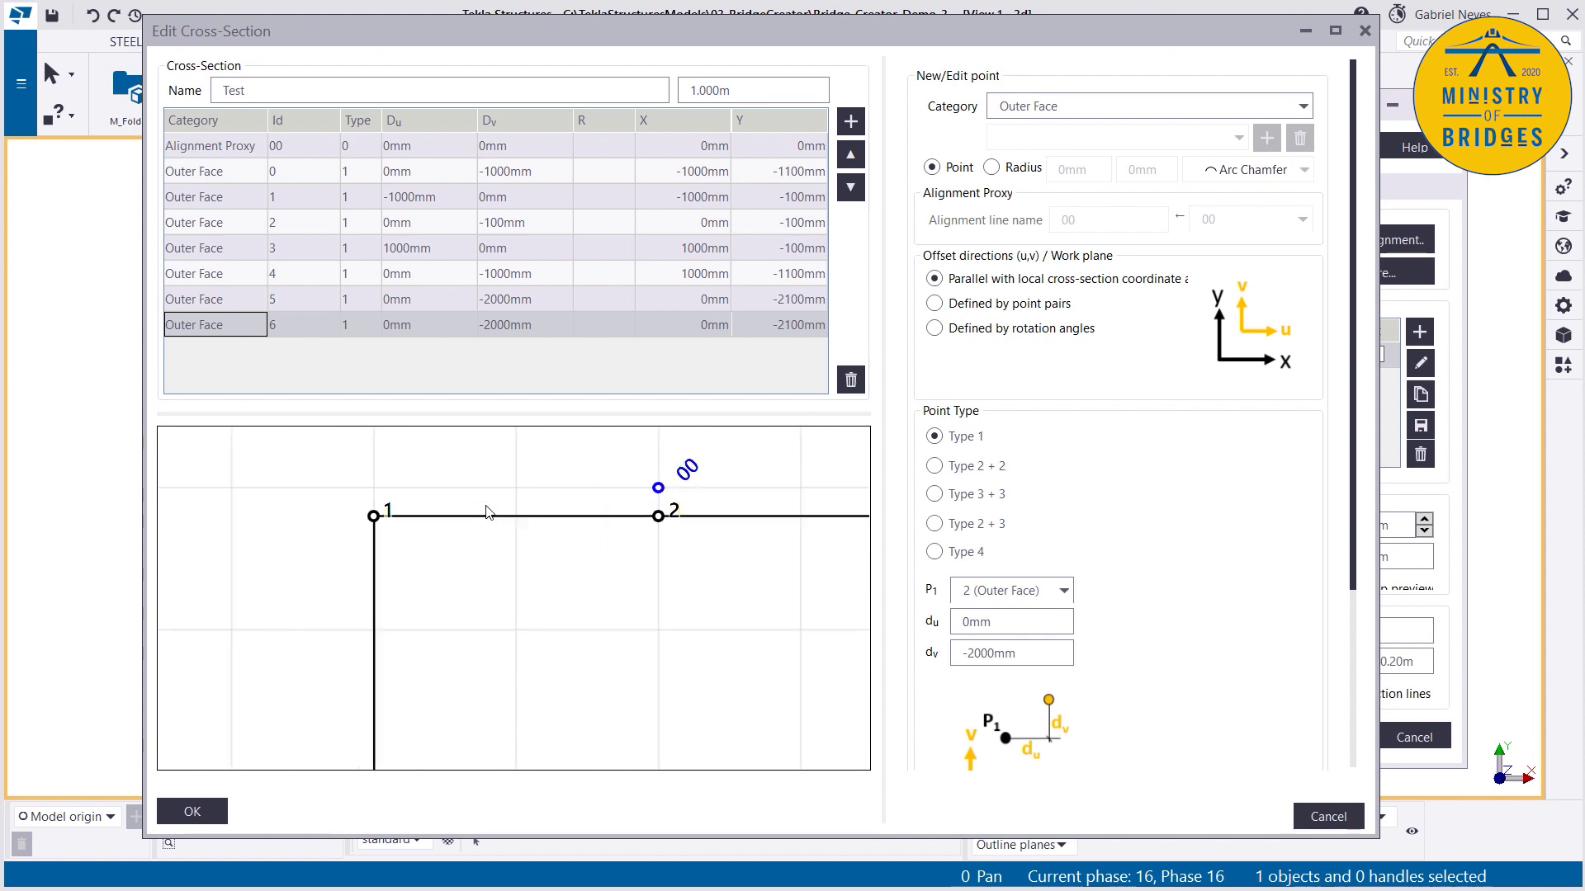
pyautogui.click(377, 516)
pyautogui.click(850, 121)
pyautogui.click(239, 224)
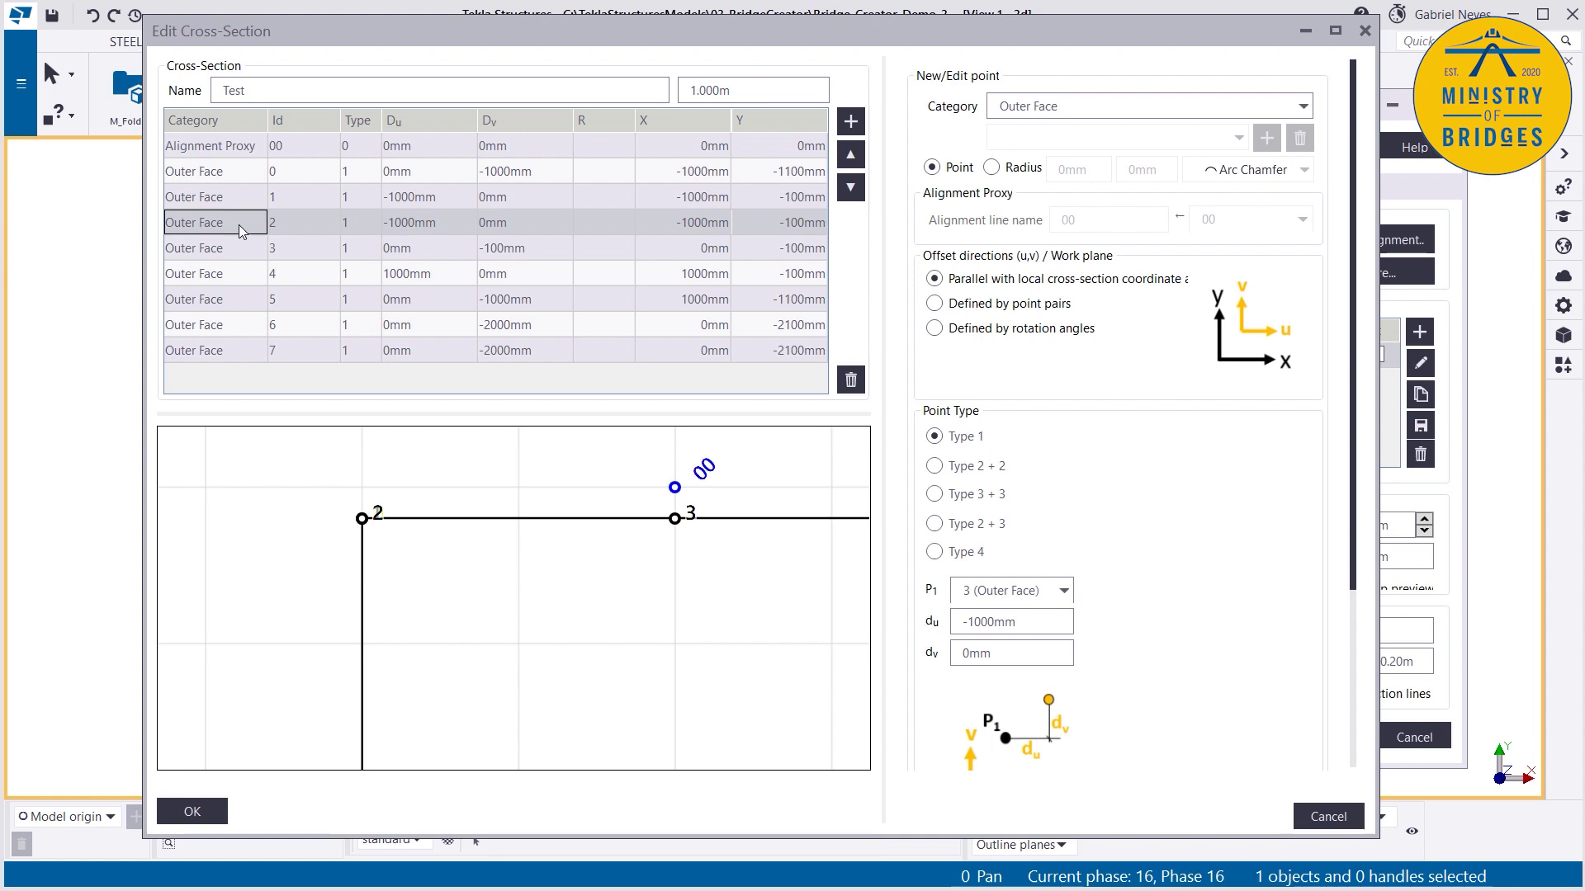
pyautogui.click(1000, 593)
pyautogui.click(994, 656)
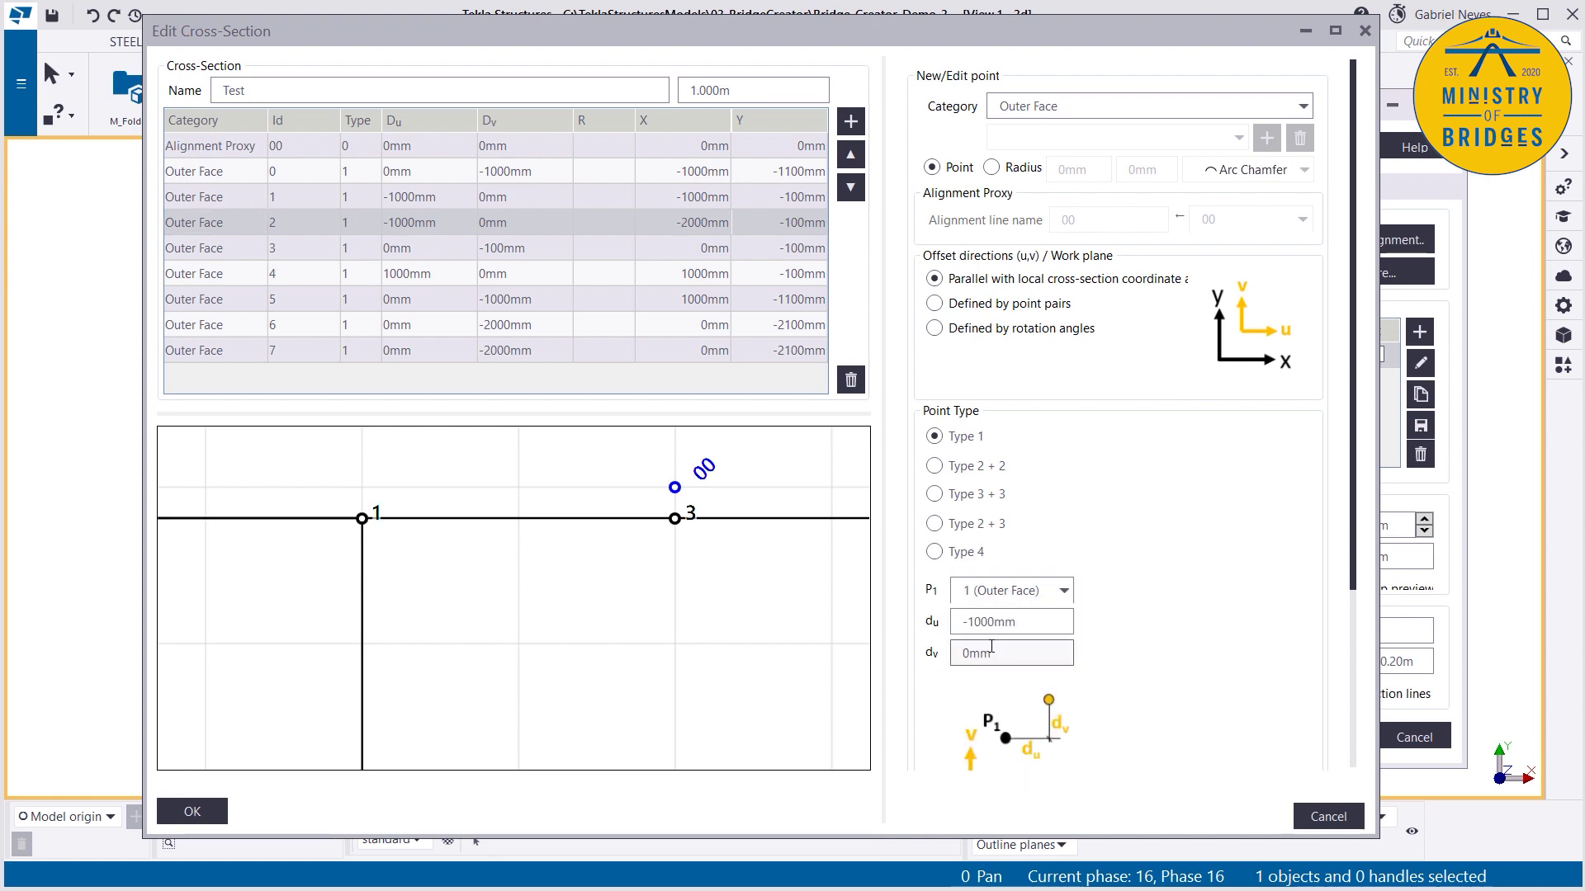
# Step: Offset the inserted Outer Face point 2 by du 500 mm and dv 200 mm
pyautogui.click(1042, 625)
pyautogui.moveTo(1042, 625); pyautogui.dragTo(884, 621)
pyautogui.write('0')
pyautogui.moveTo(1014, 653); pyautogui.dragTo(939, 658)
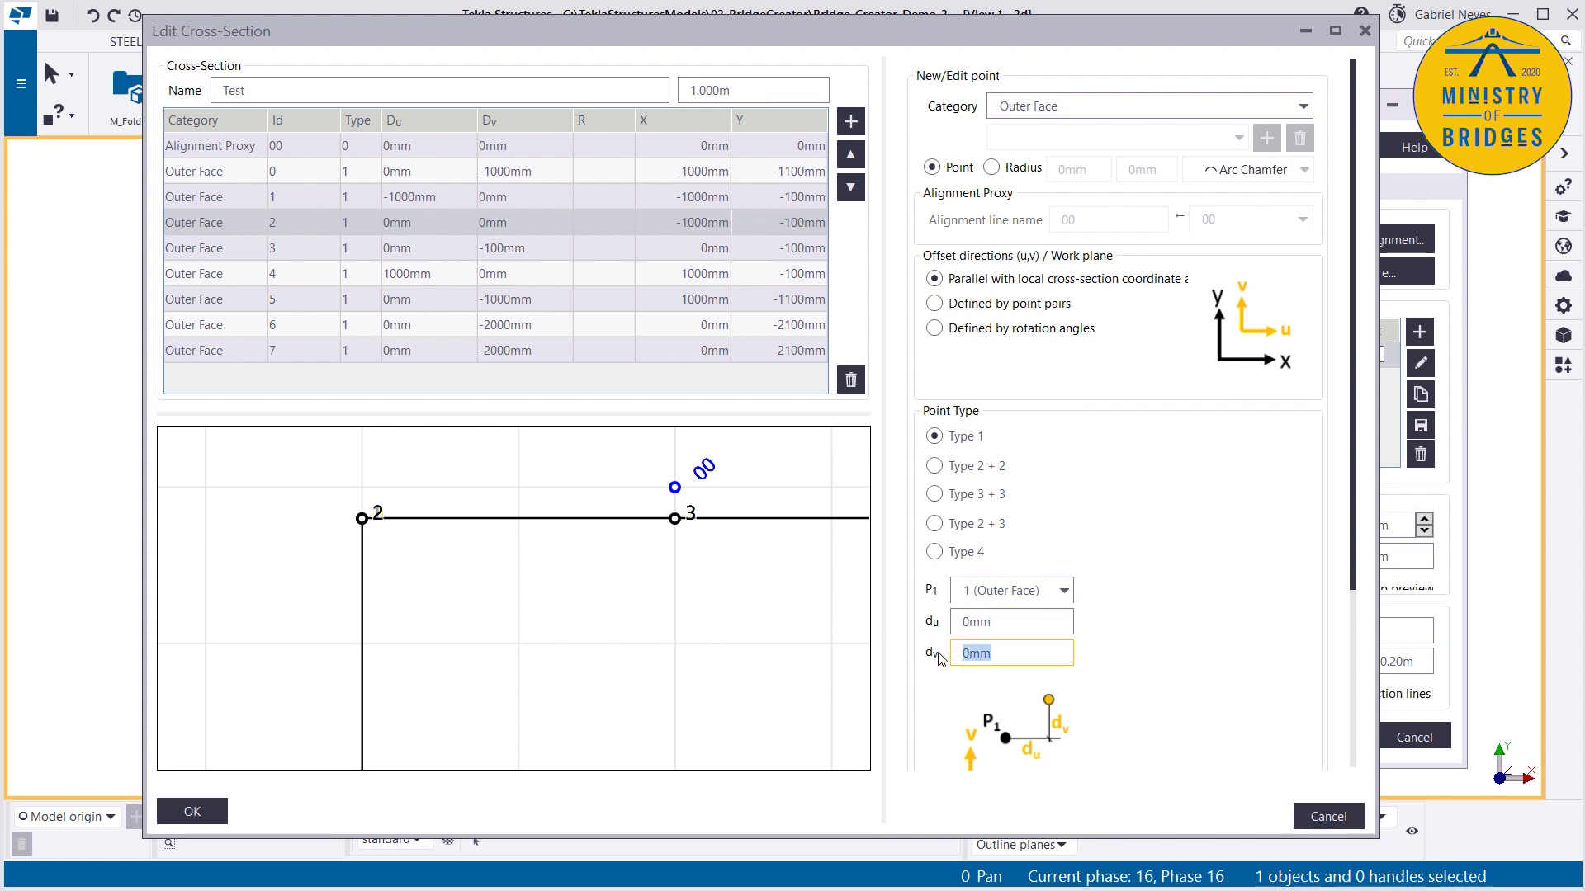
pyautogui.moveTo(1033, 623); pyautogui.dragTo(884, 627)
pyautogui.write('500')
pyautogui.press('Tab')
pyautogui.write('20')
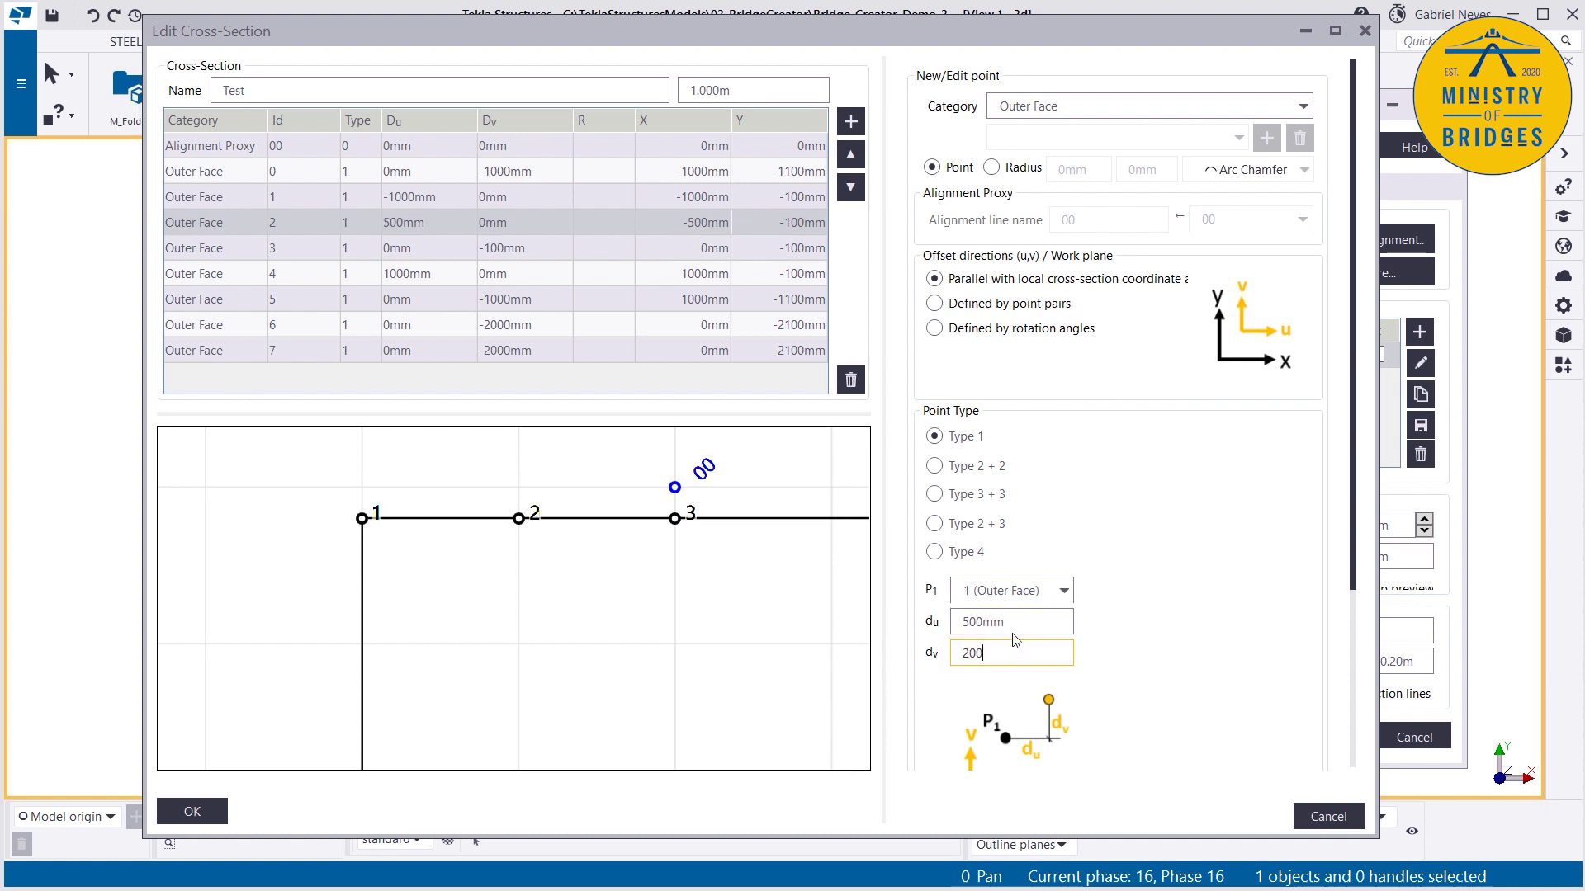
pyautogui.click(1005, 623)
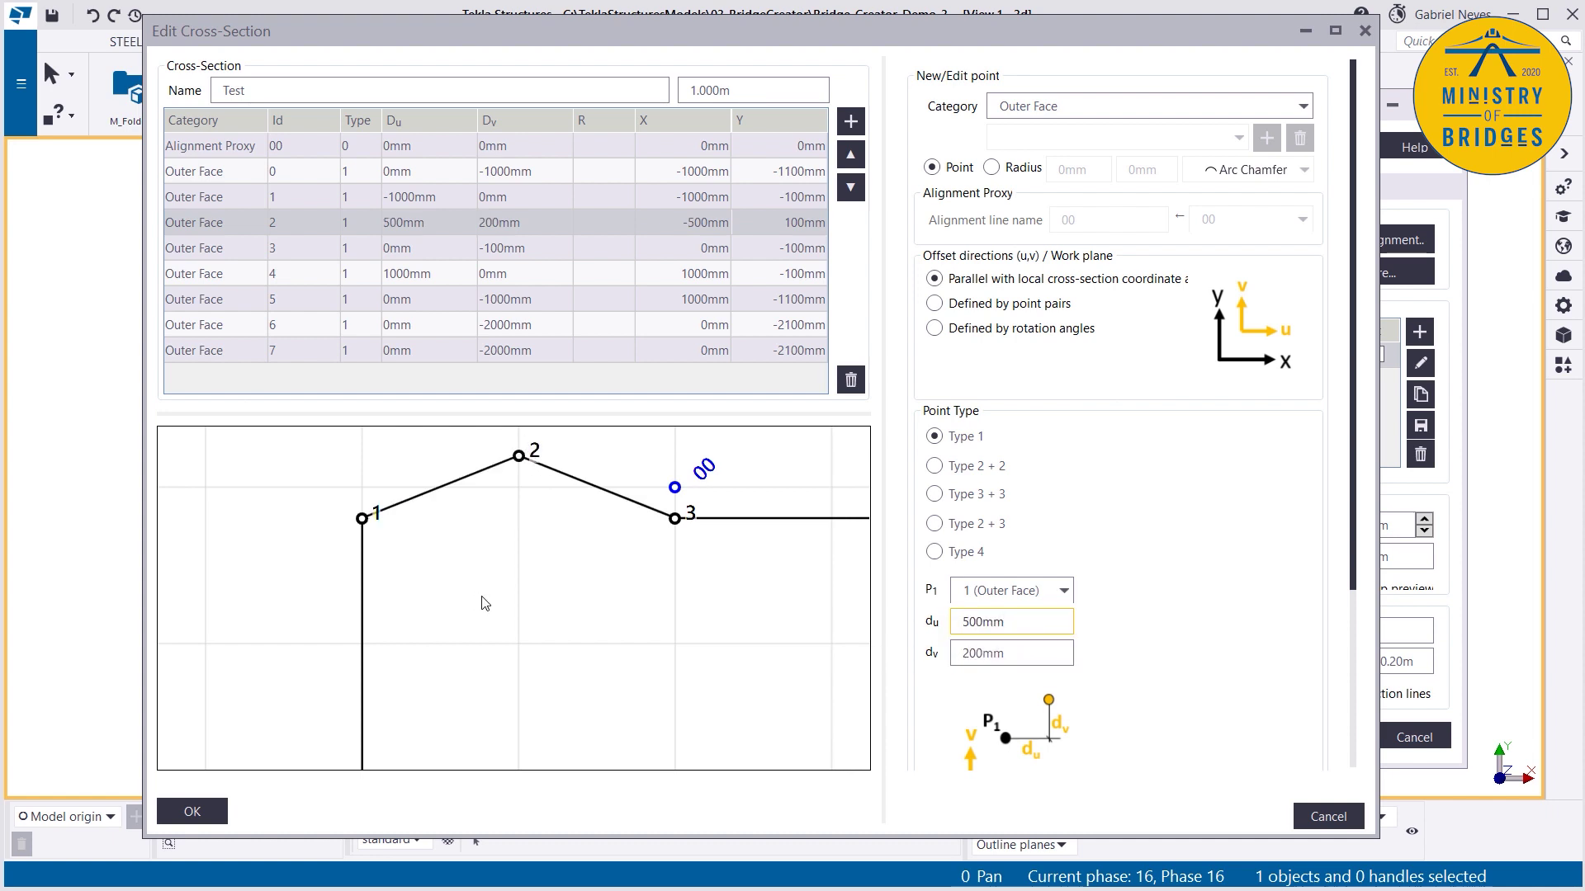
# Step: Delete the inserted Outer Face point 2 between points 1 and 3 from the Test cross-section
pyautogui.scroll(-3, 414, 541)
pyautogui.scroll(-2, 444, 545)
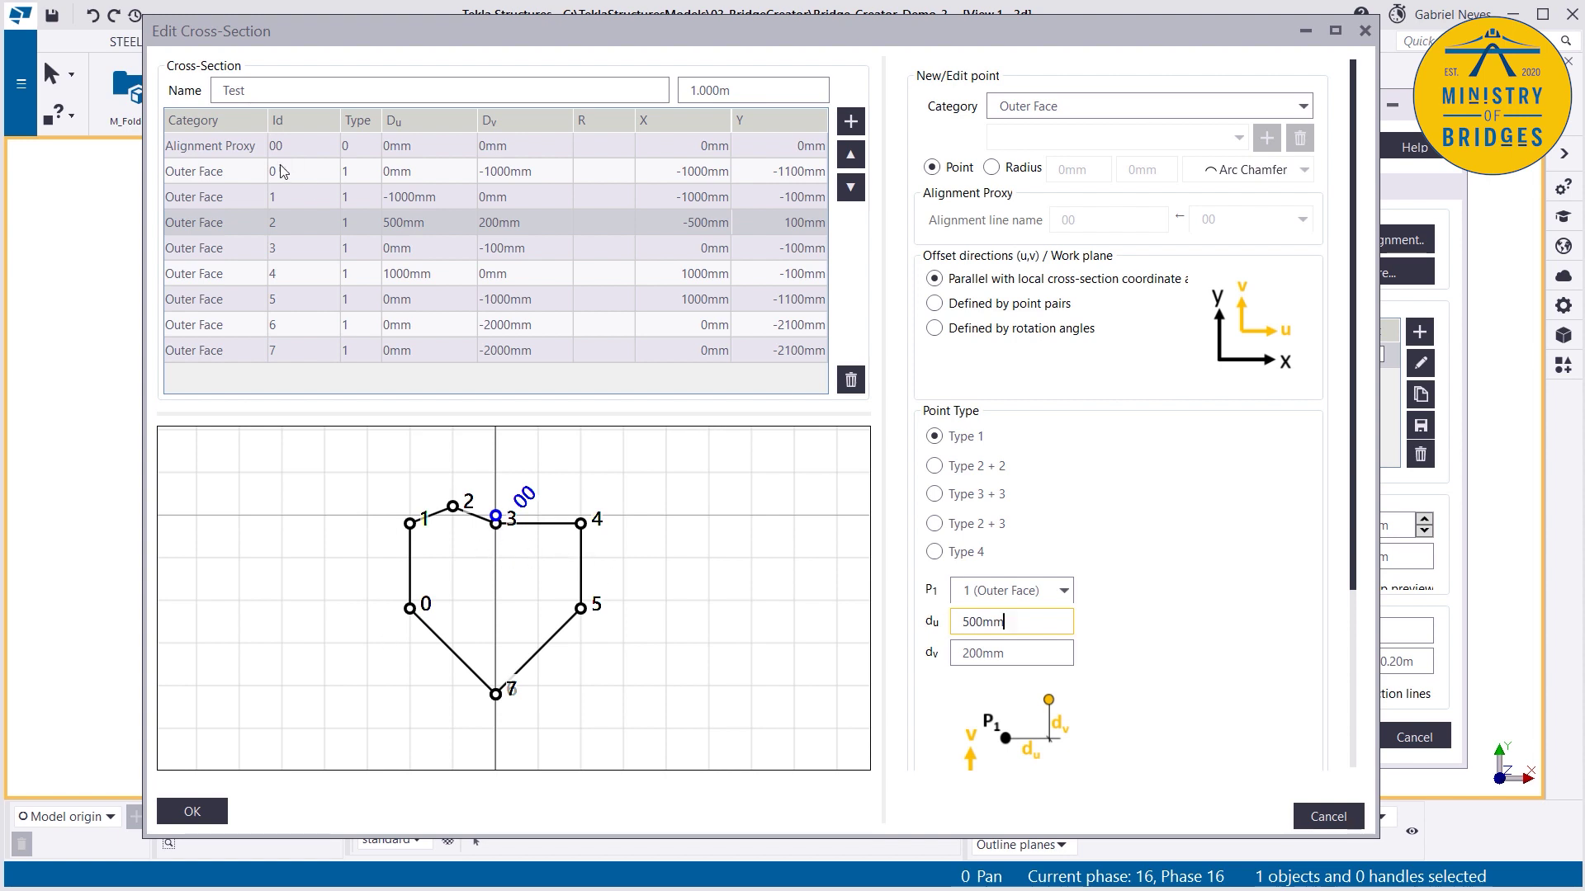
pyautogui.click(219, 171)
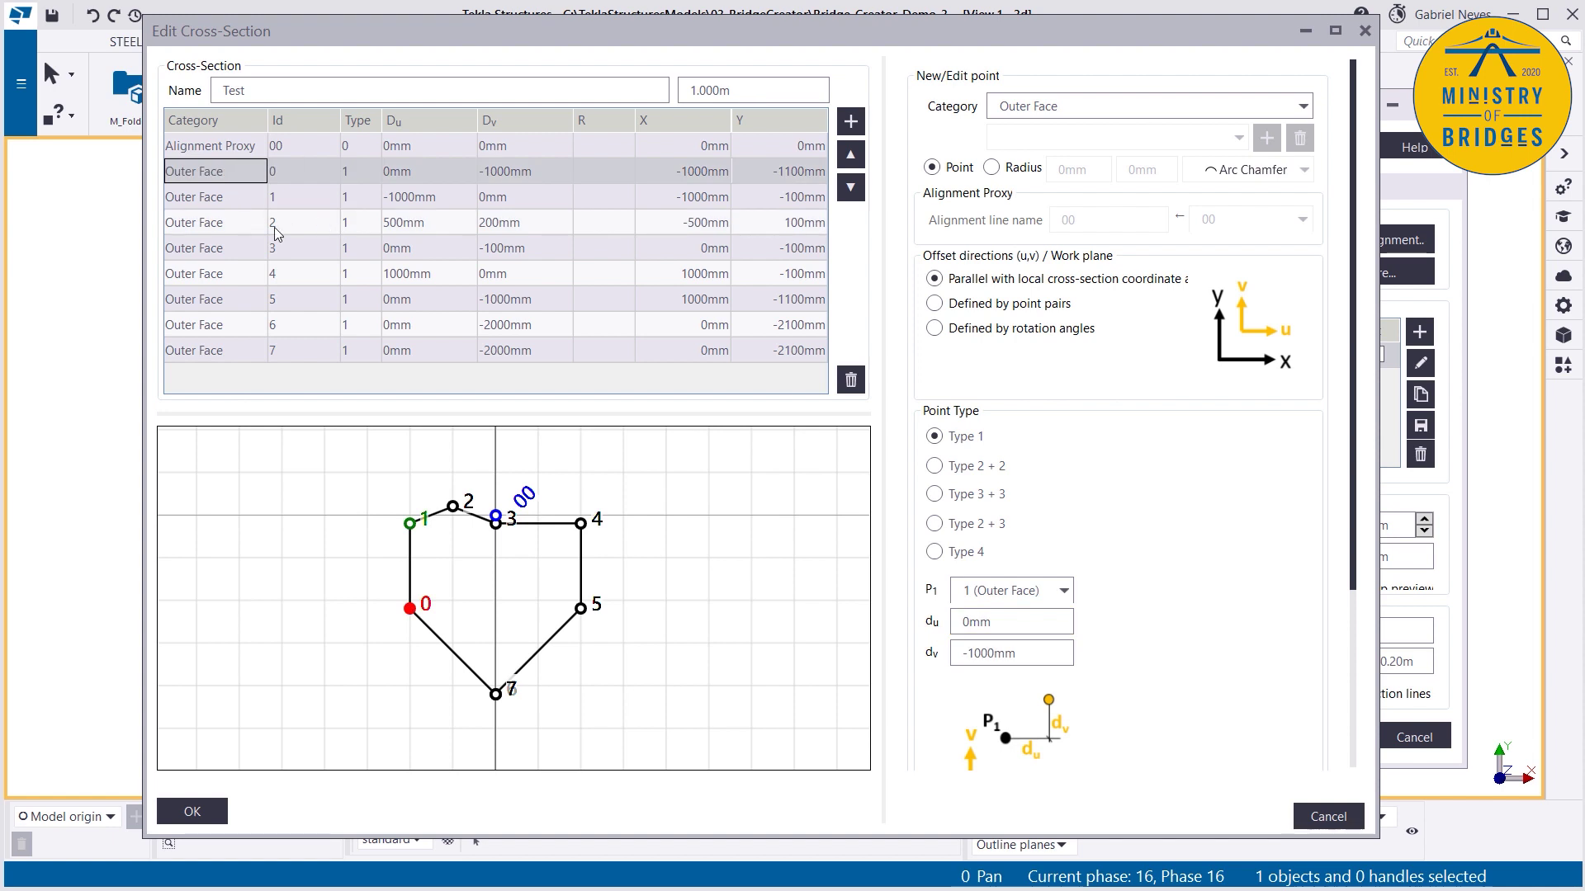
pyautogui.click(540, 305)
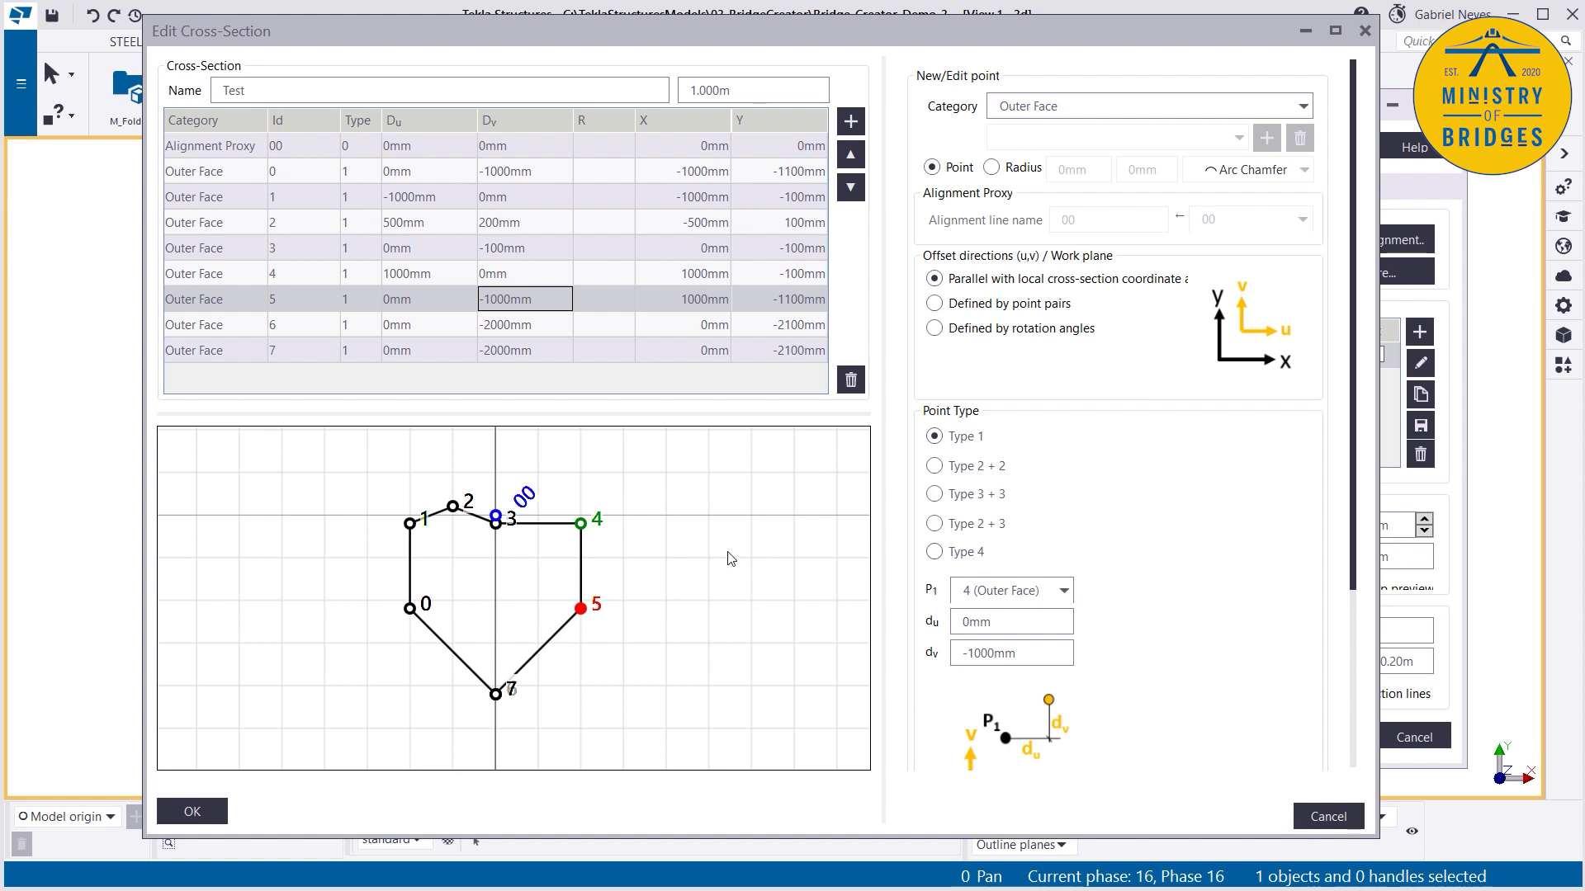
pyautogui.click(468, 503)
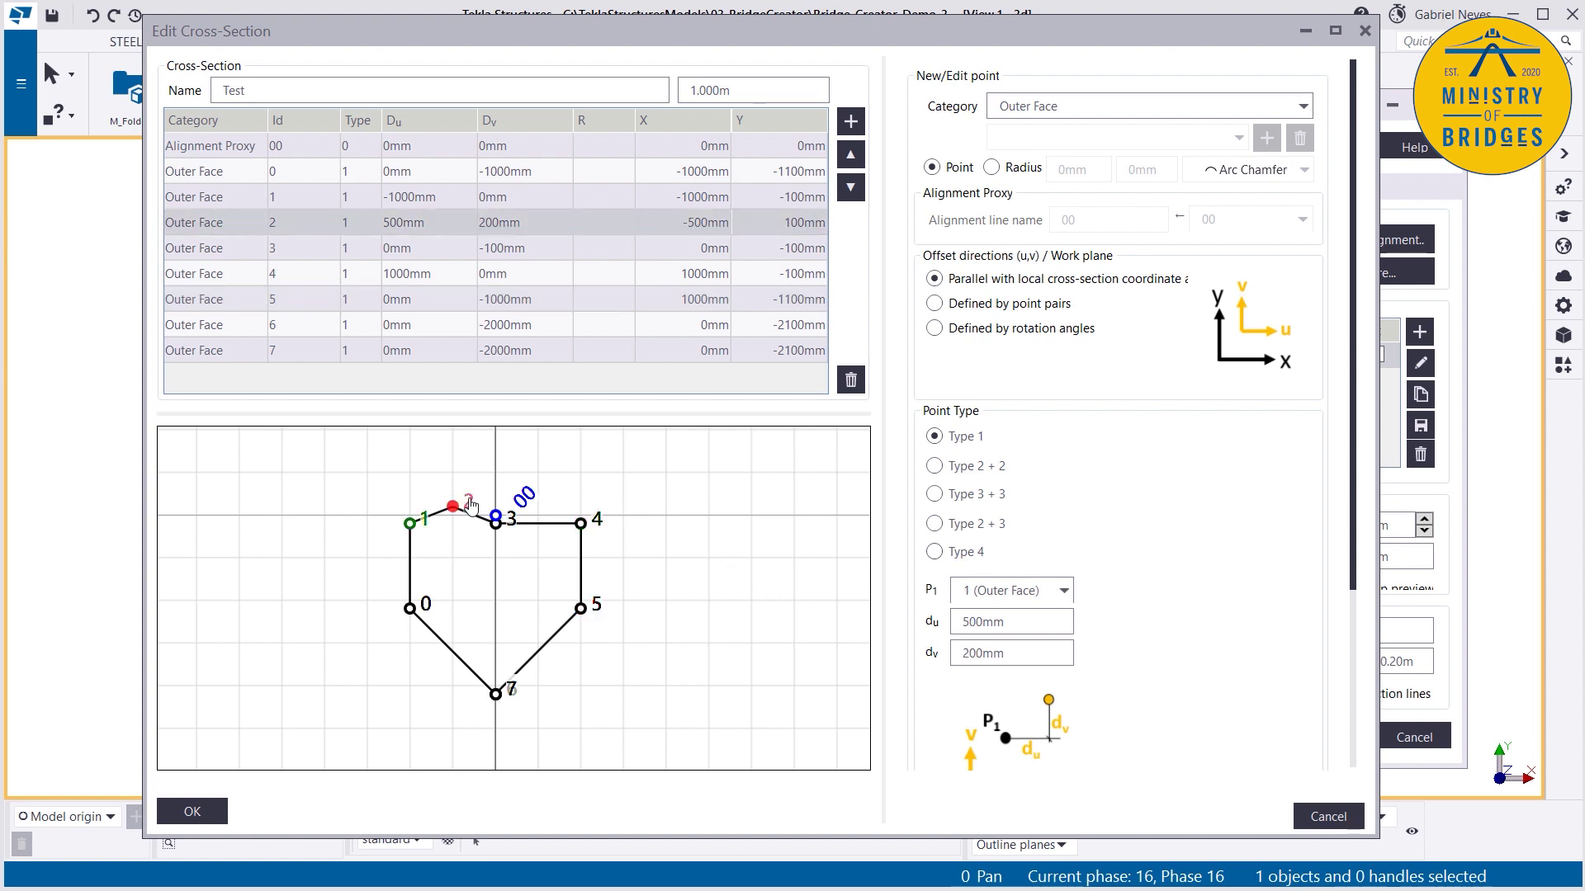
pyautogui.press('Delete')
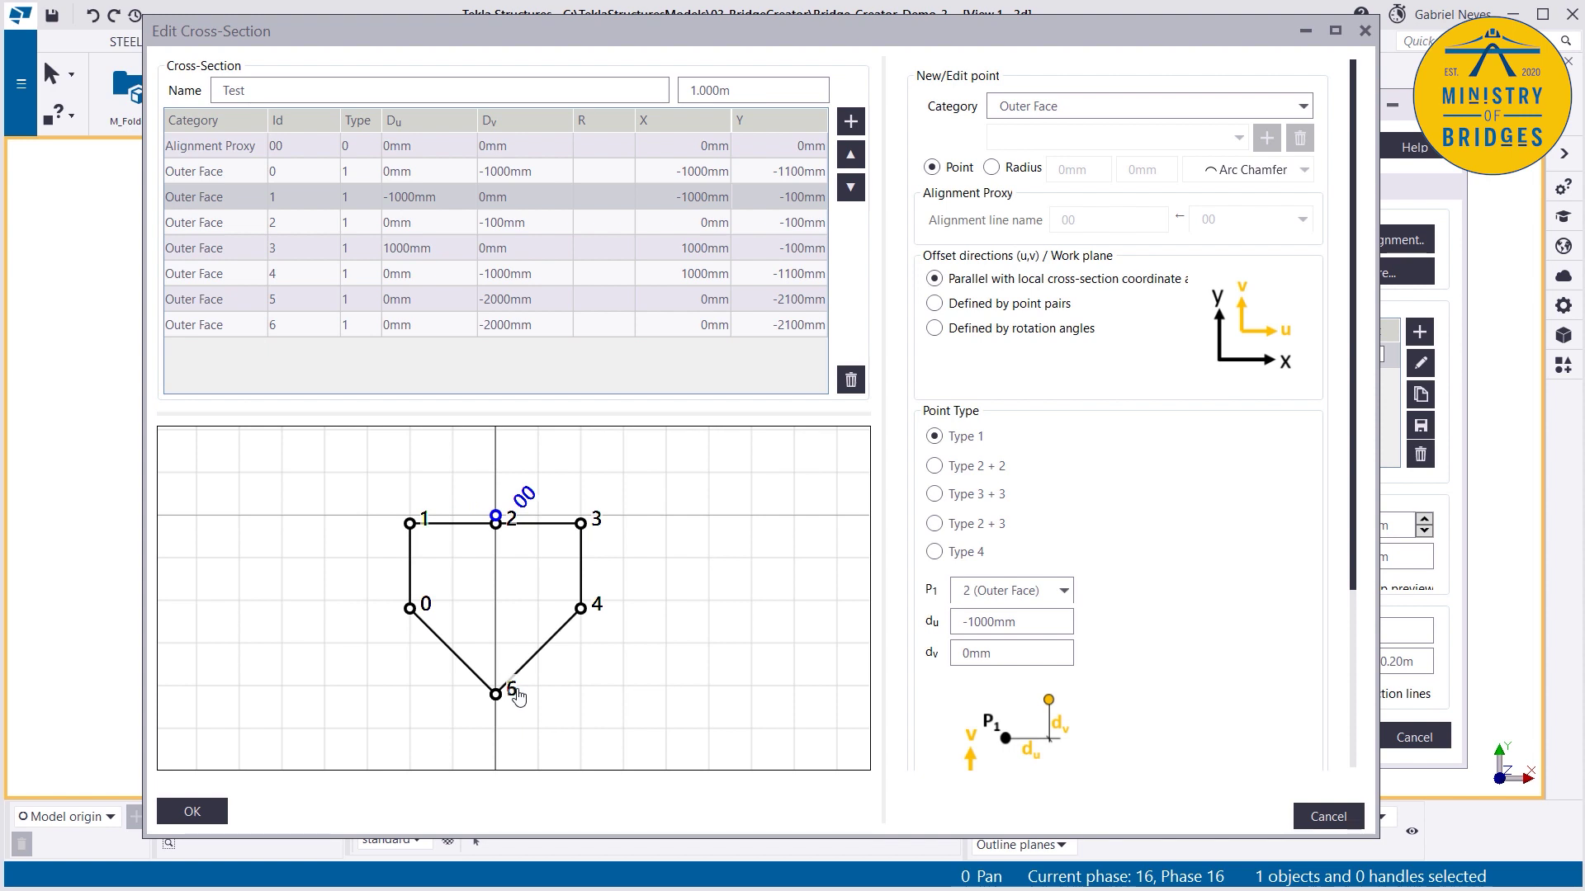
# Step: Try deleting the duplicate Outer Face point 6 at the outline's lowest corner and undo the deletion
pyautogui.click(516, 696)
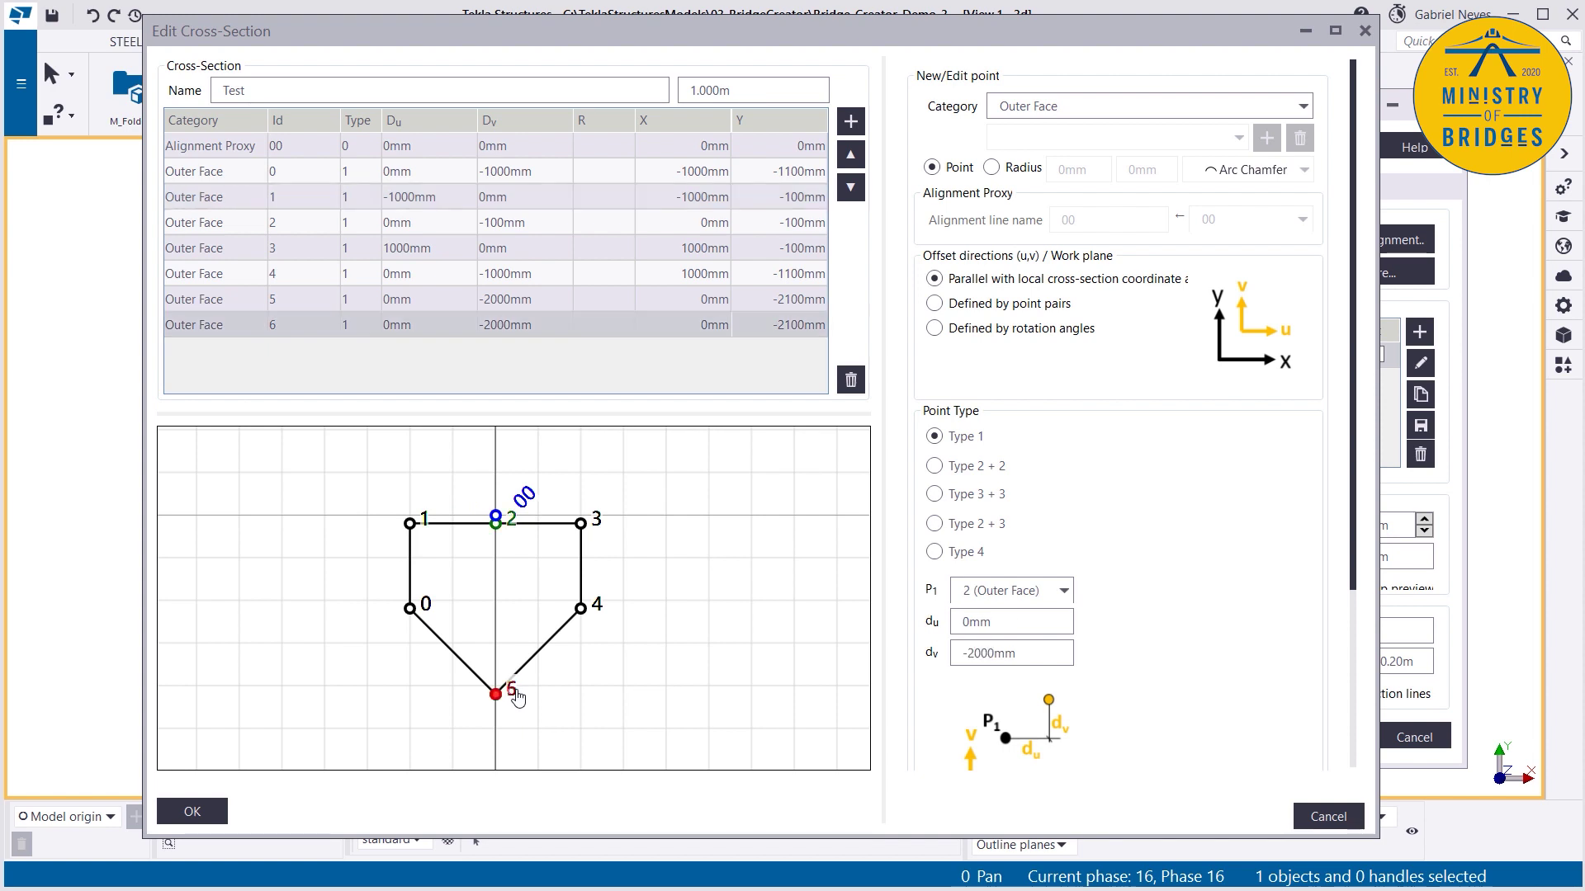
pyautogui.click(850, 379)
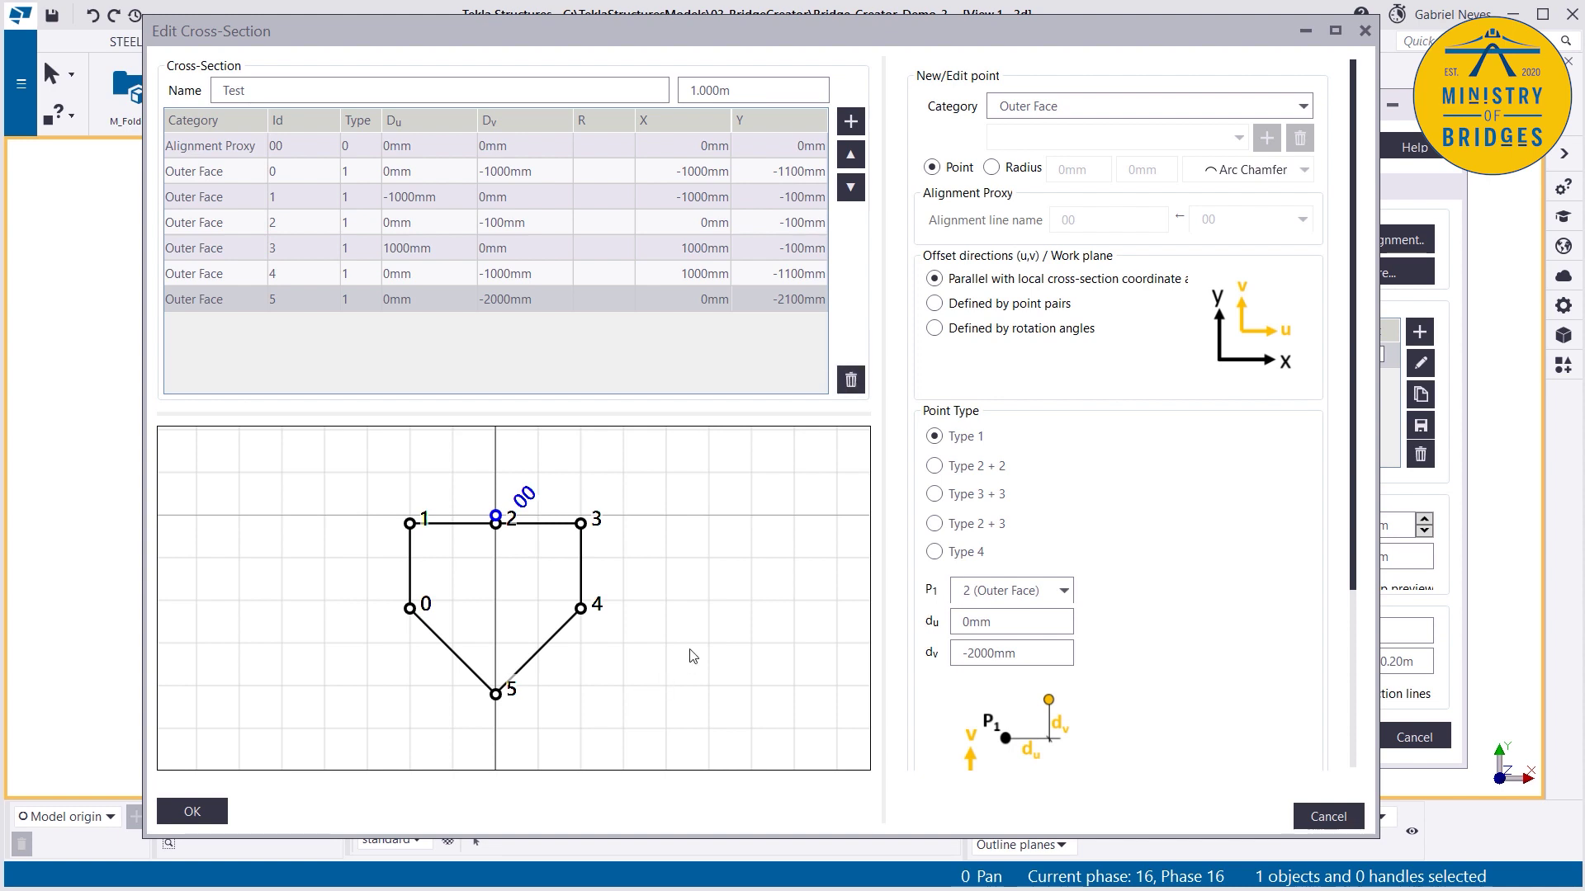
pyautogui.hotkey('ctrl', 'z')
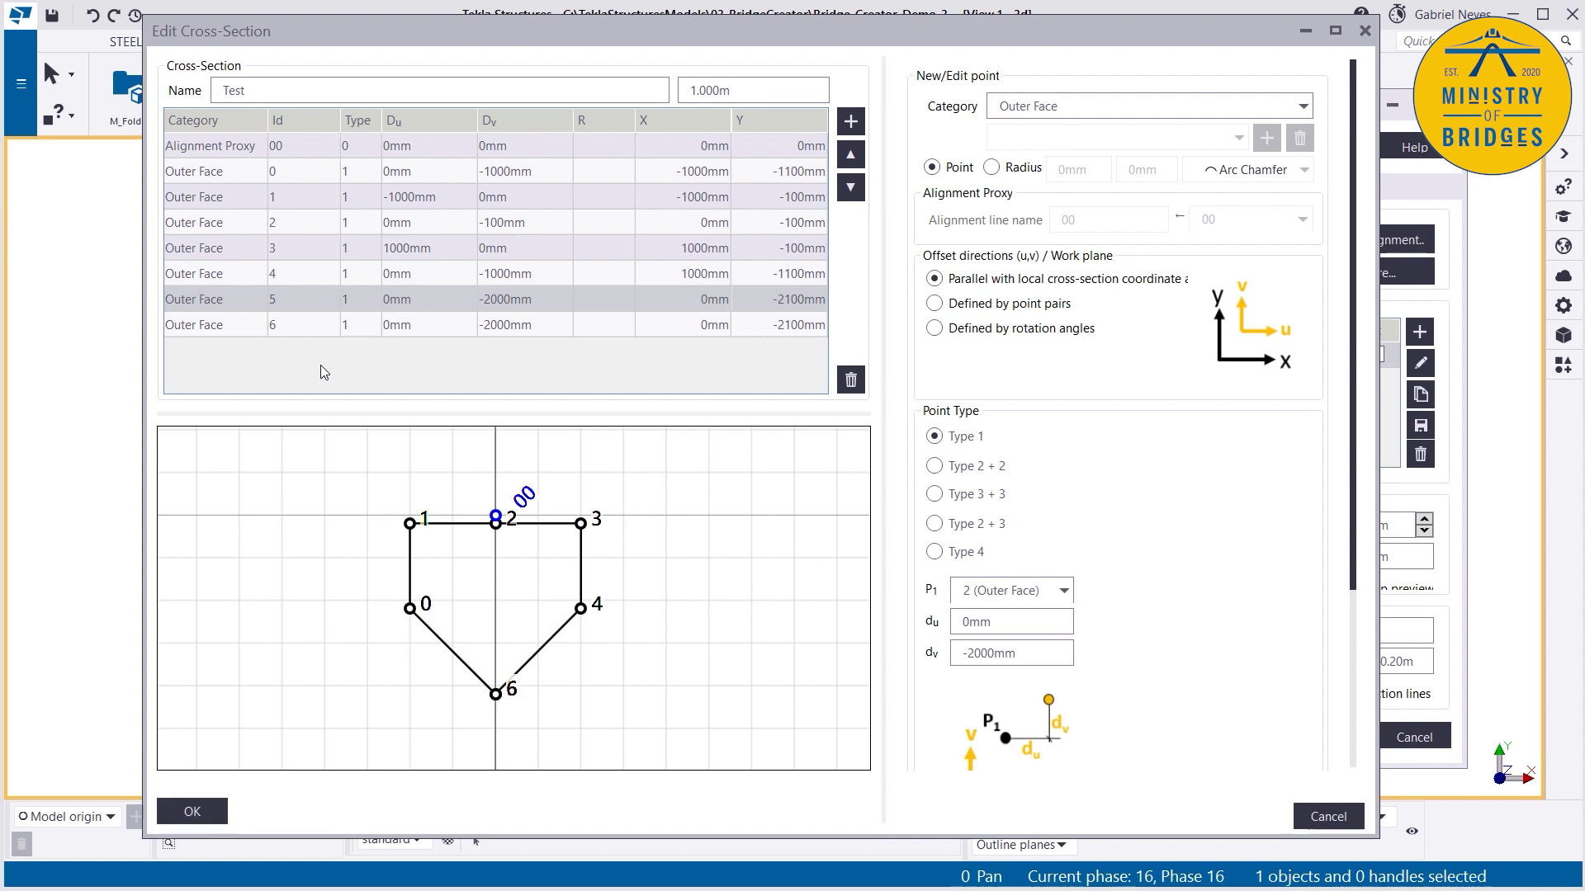
# Step: Try to accept the cross-section with coincident Outer Face points 5 and 6, and decline to continue
pyautogui.click(217, 324)
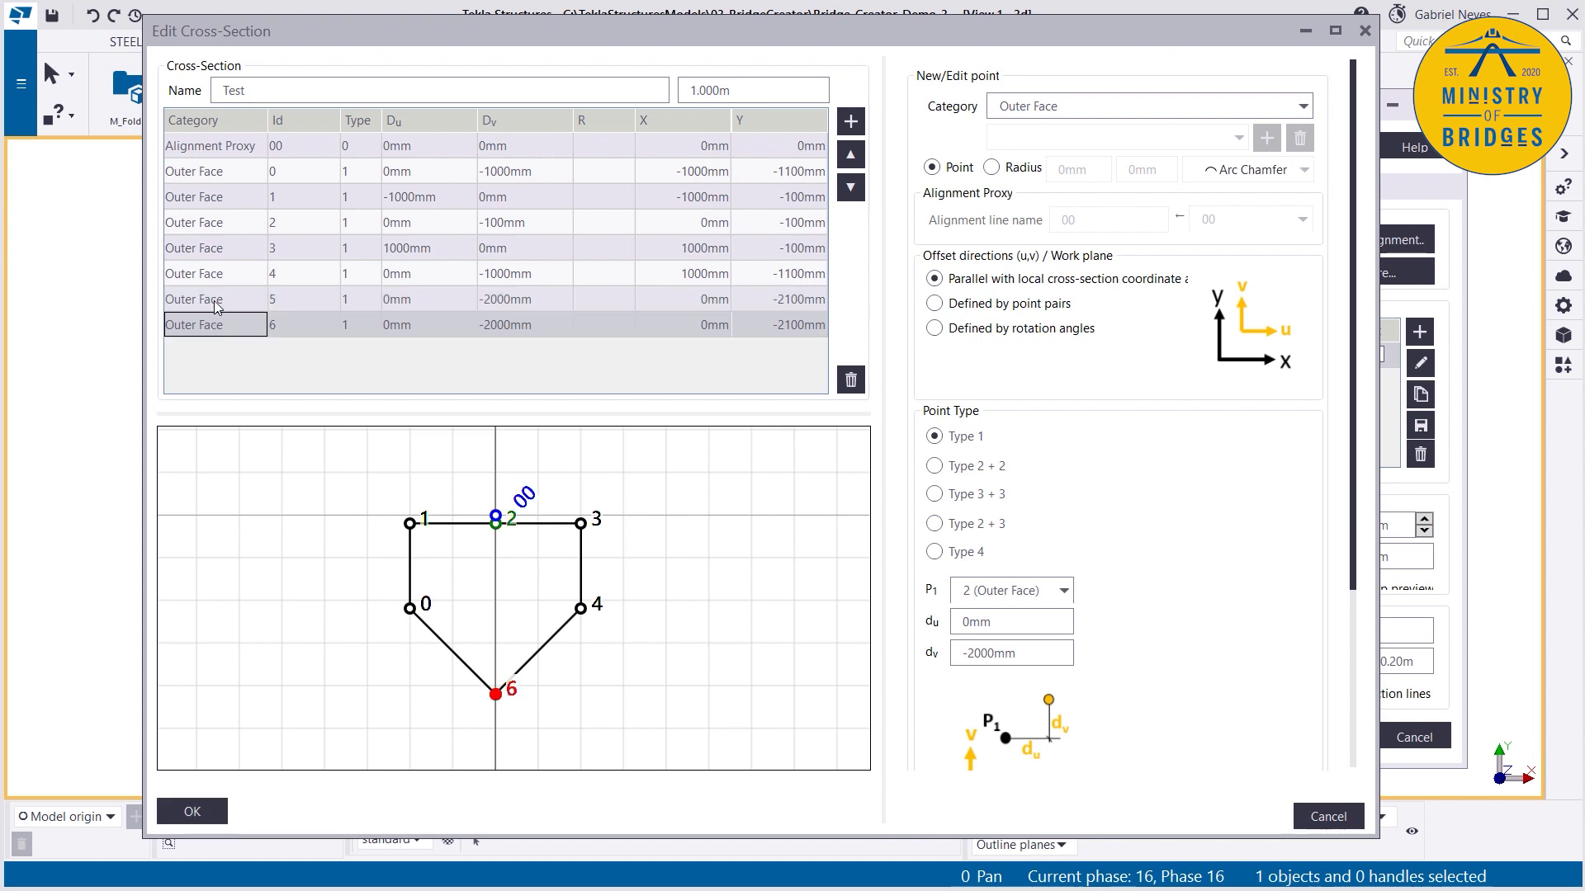
pyautogui.click(215, 301)
pyautogui.click(220, 323)
pyautogui.click(198, 815)
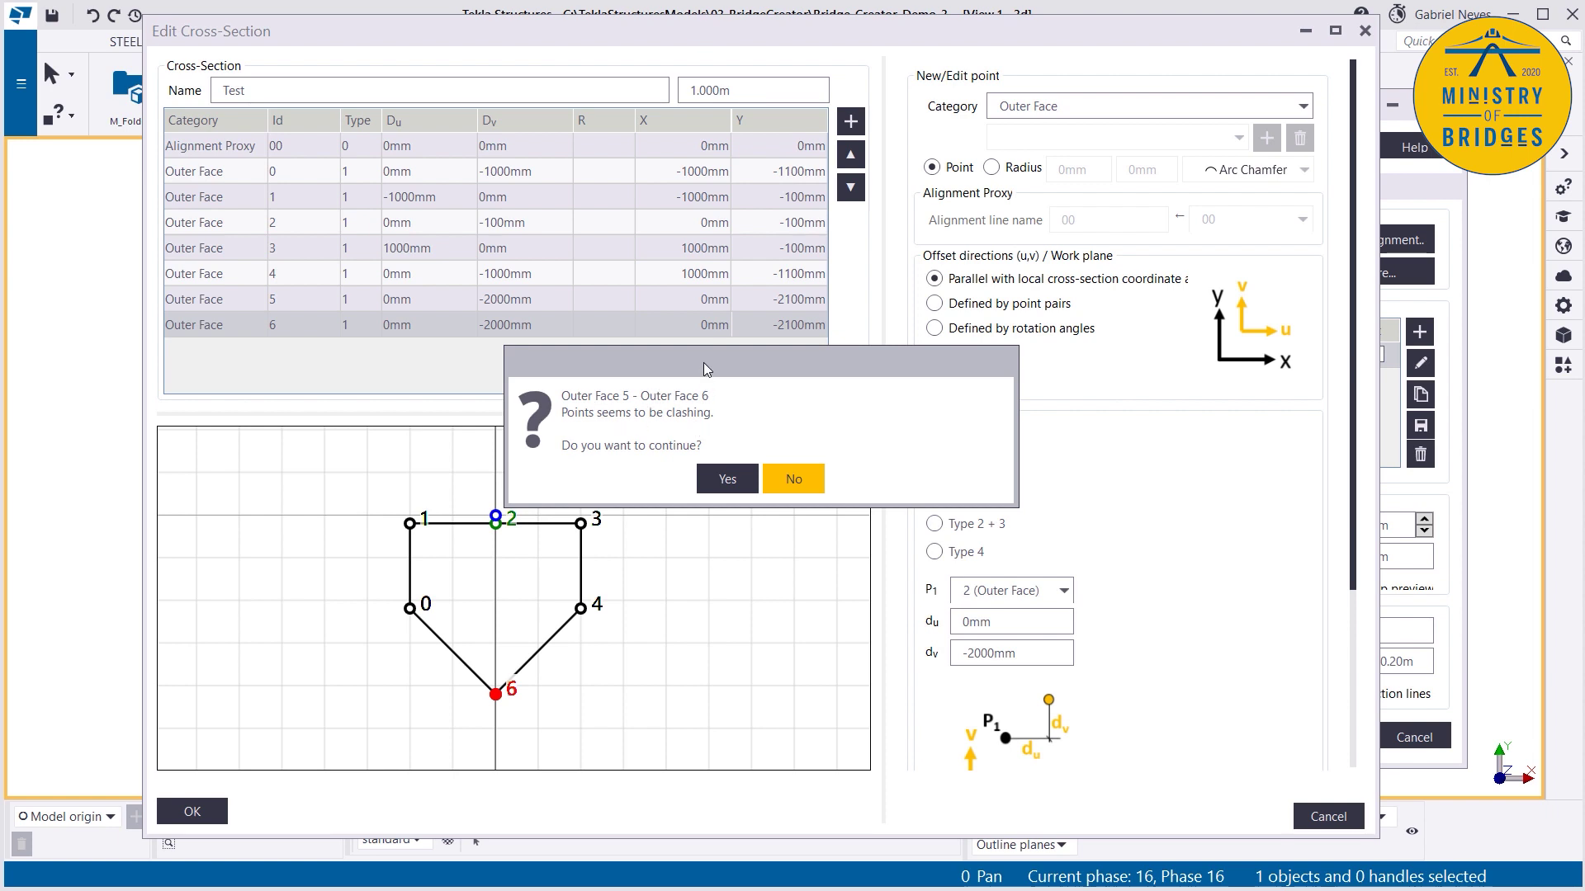
pyautogui.moveTo(734, 365); pyautogui.dragTo(810, 338)
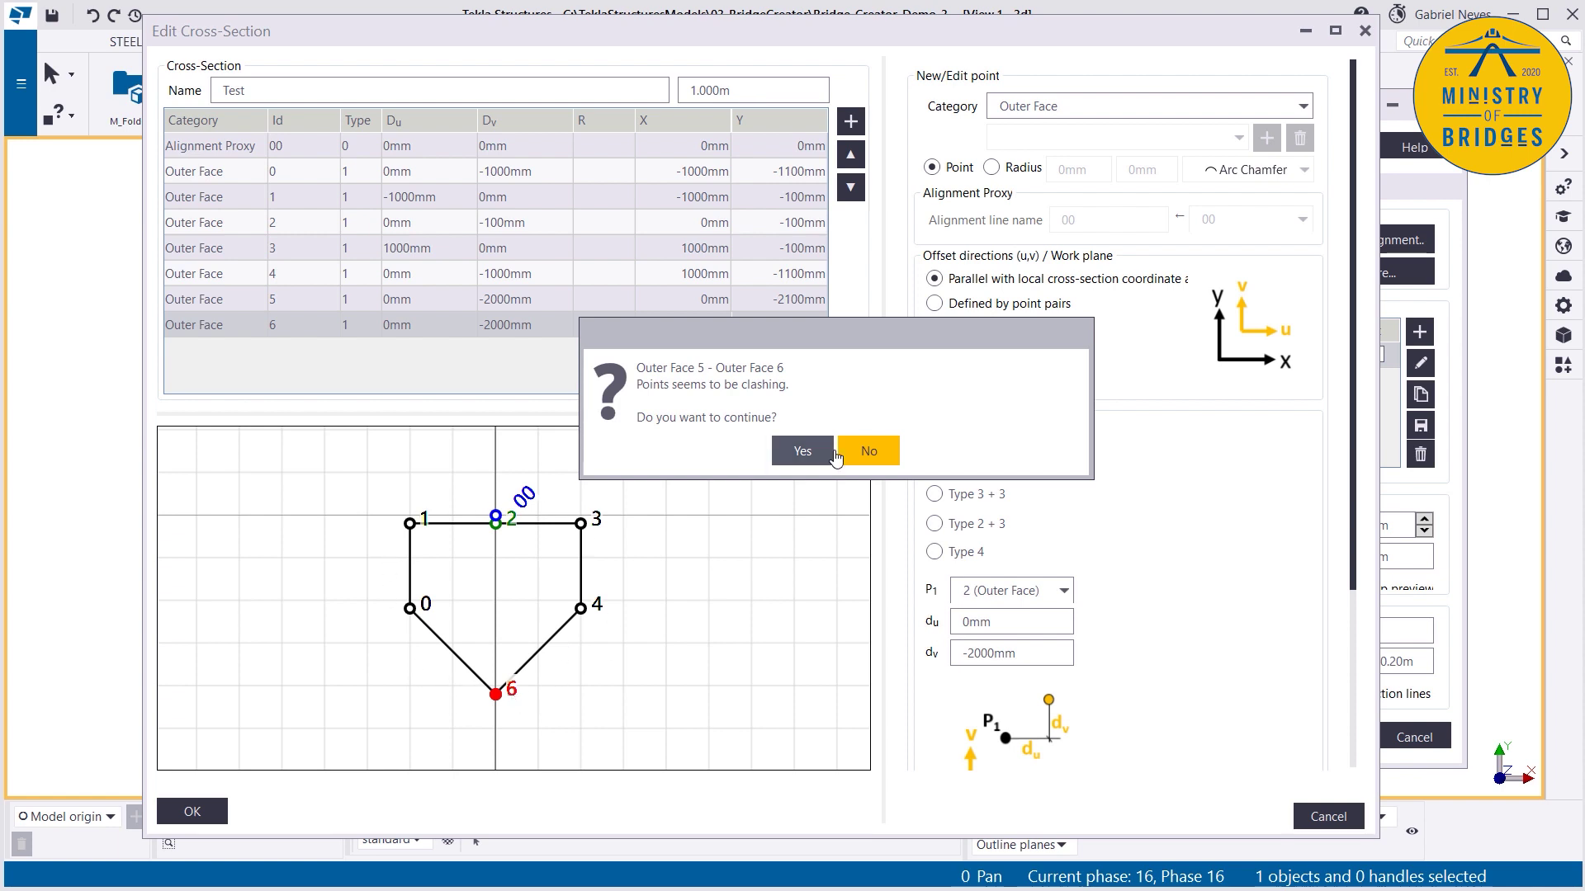
pyautogui.click(868, 451)
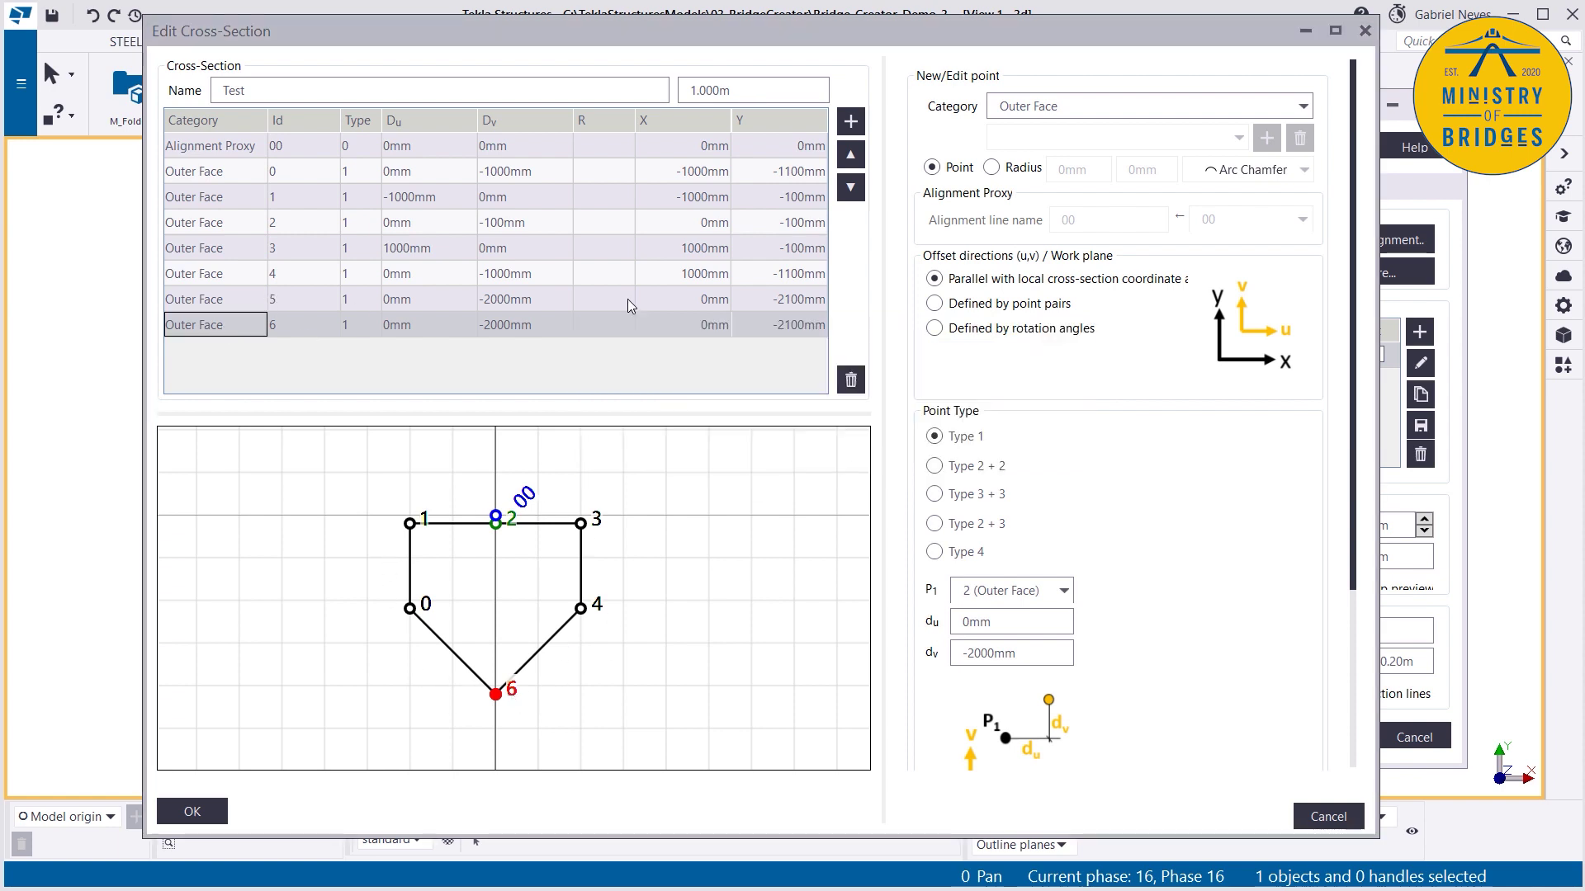
# Step: Delete the duplicate Outer Face point 6 and accept the edited Test cross-section
pyautogui.click(851, 380)
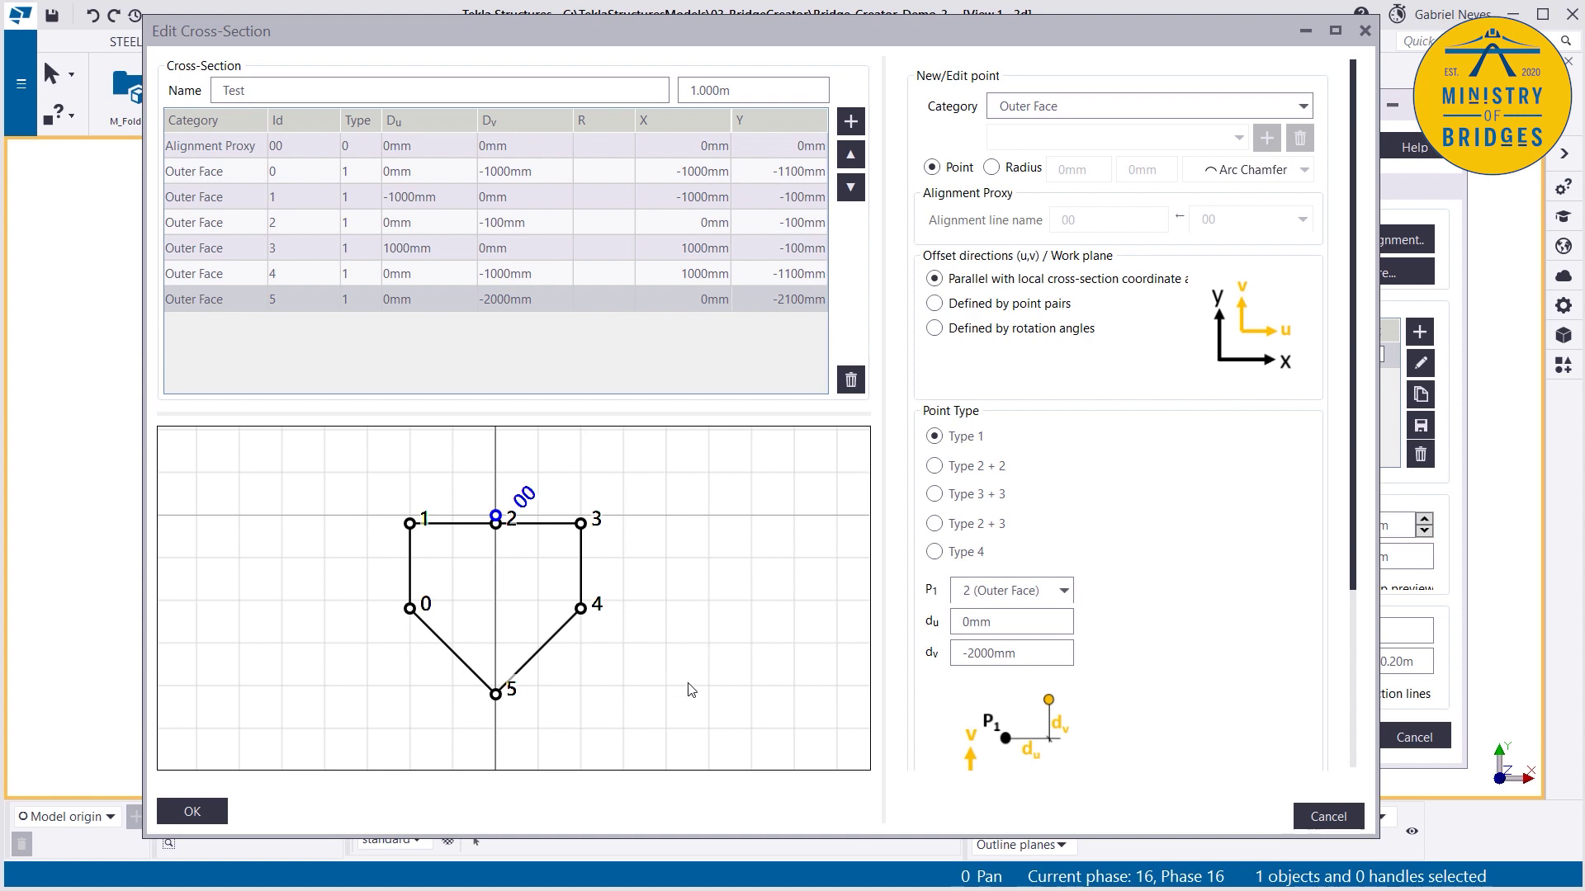
pyautogui.click(198, 812)
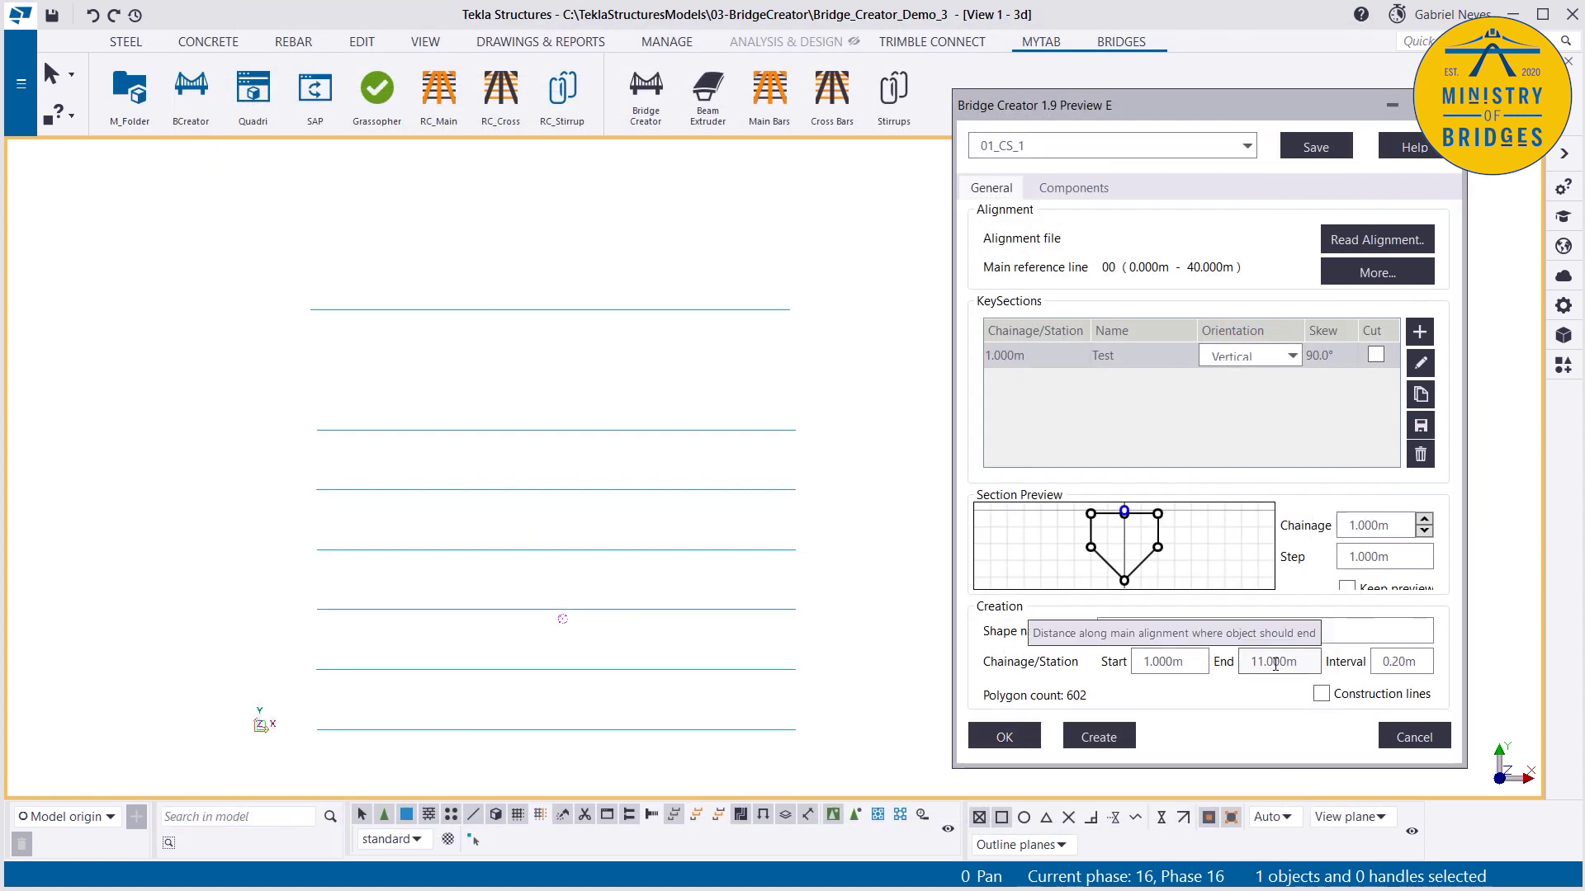
# Step: Step the section preview to chainage 4.000 m and create the 00_CS_1 object along the alignment
pyautogui.click(1424, 520)
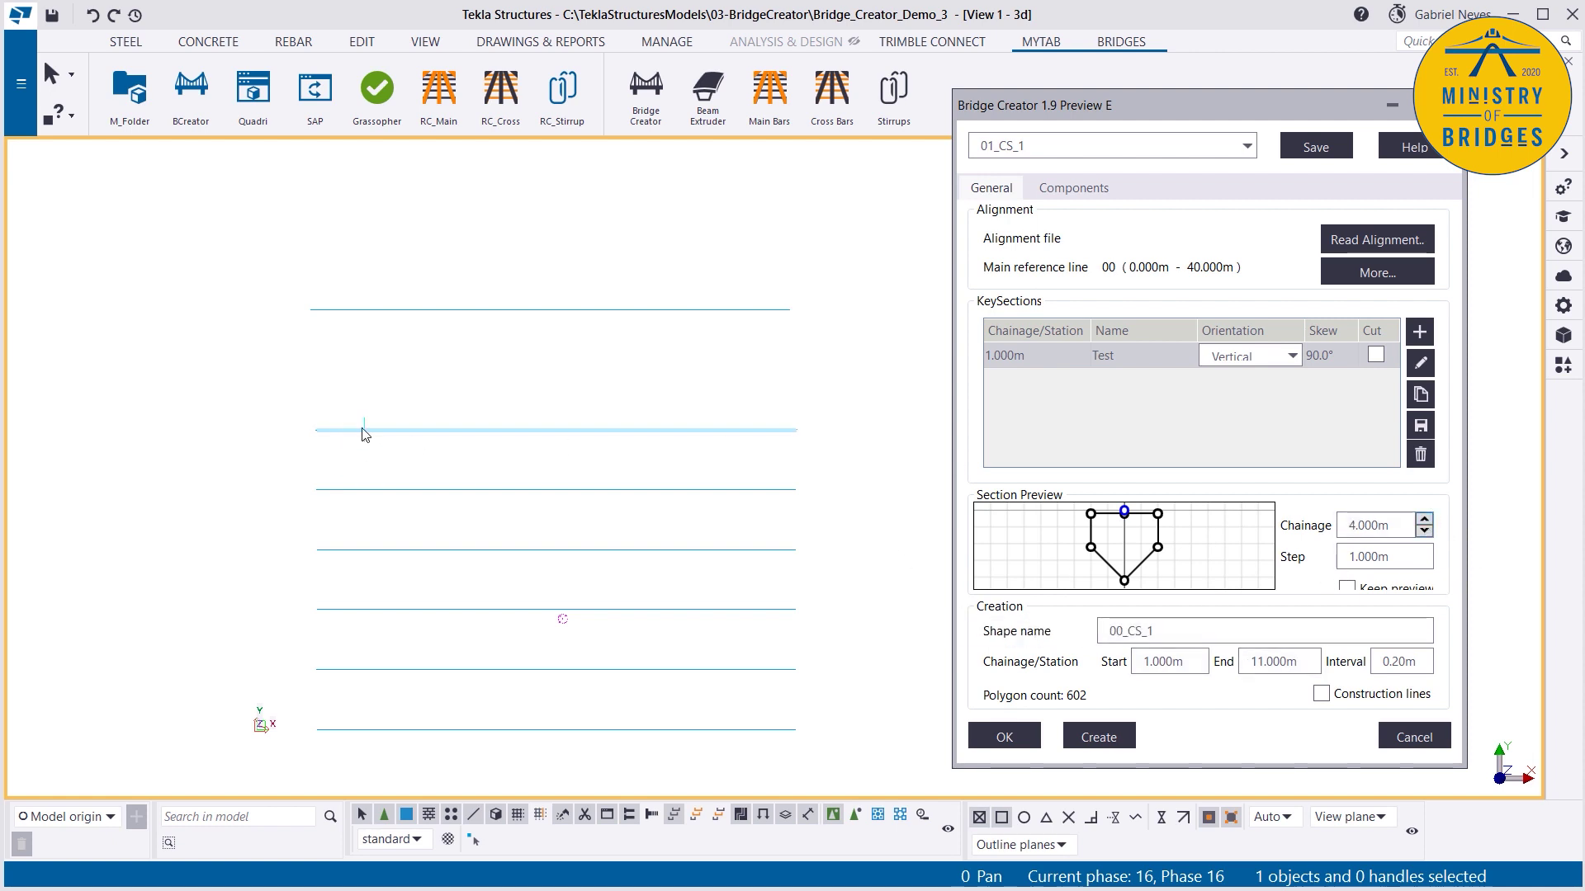
pyautogui.click(1100, 738)
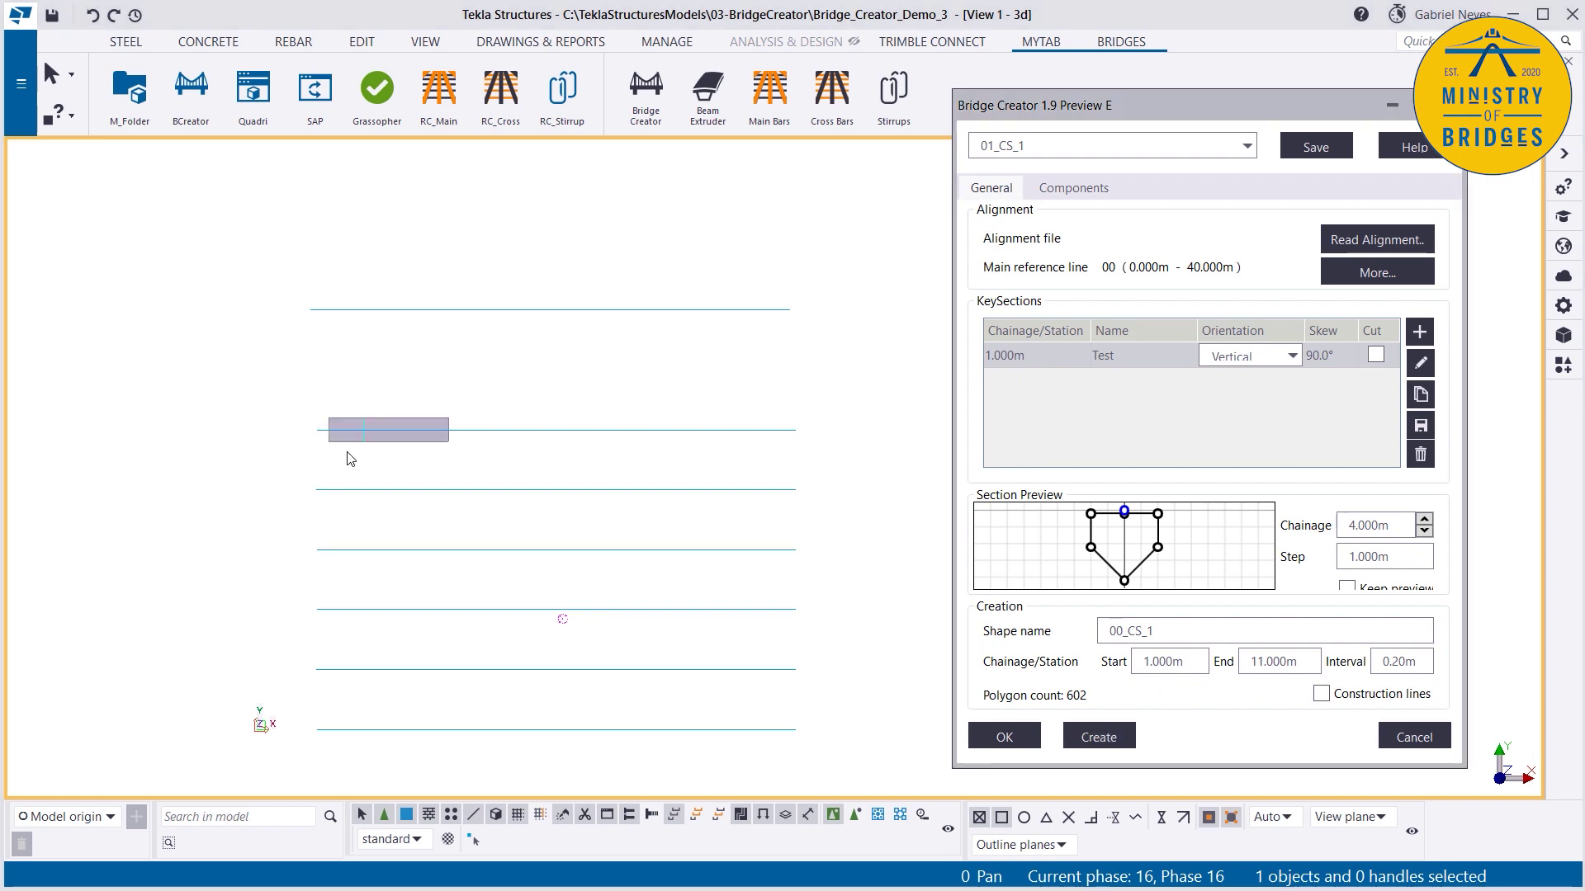
# Step: Examine the created solid in 3D against the alignment line and the section preview outline, and return to plan view
pyautogui.scroll(3, 348, 433)
pyautogui.keyDown('ctrl'); pyautogui.moveTo(343, 433); pyautogui.dragTo(459, 251, button='middle'); pyautogui.keyUp('ctrl')
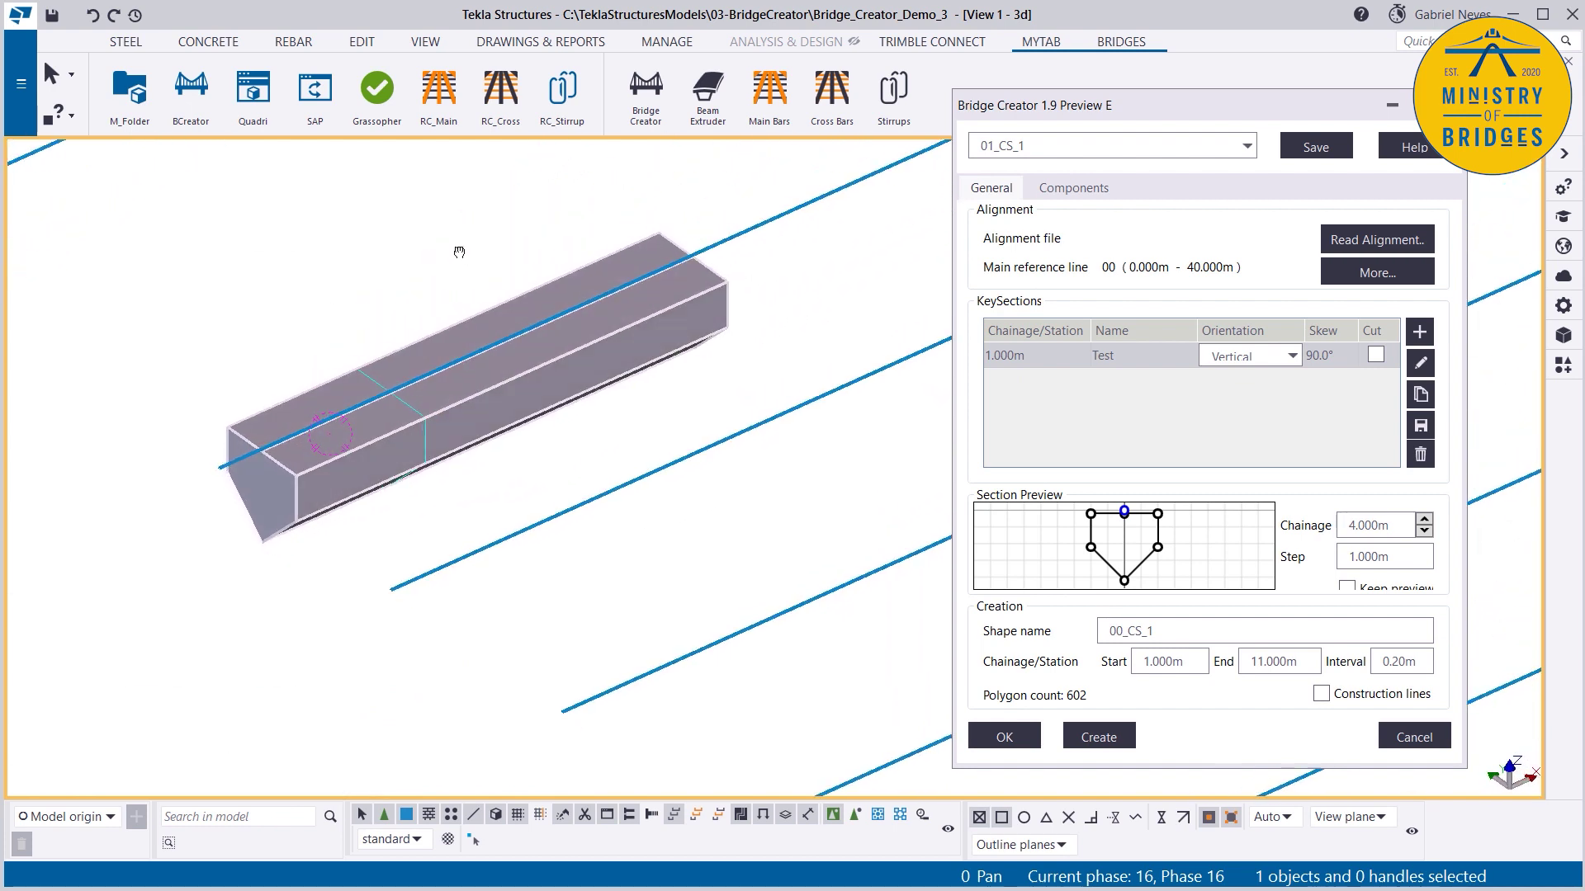
pyautogui.scroll(6, 345, 456)
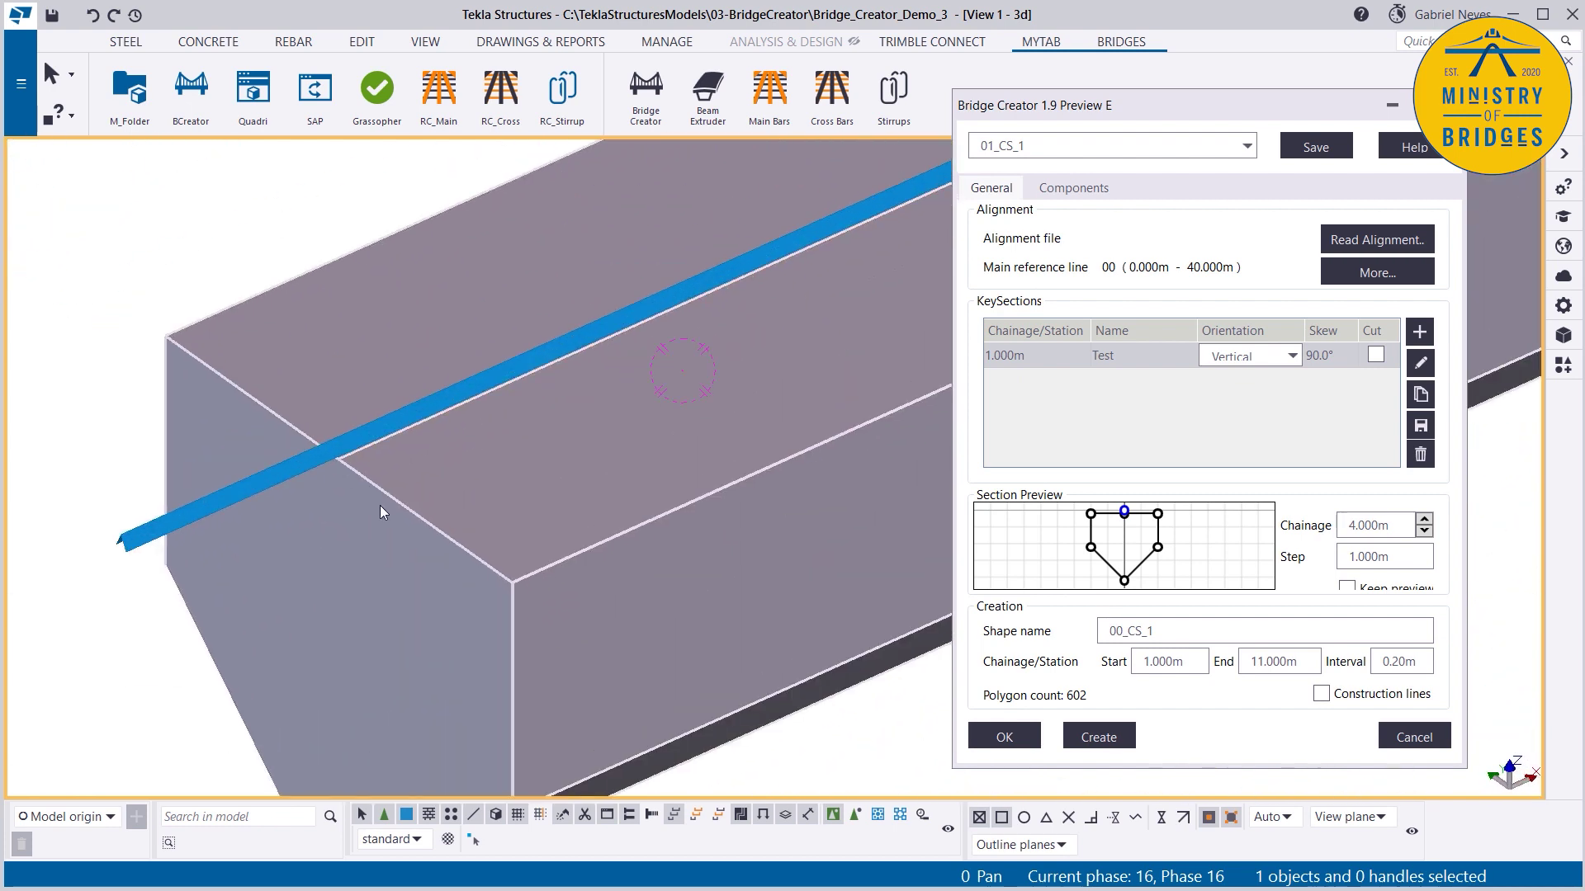
pyautogui.scroll(-3, 380, 505)
pyautogui.keyDown('ctrl'); pyautogui.moveTo(460, 467); pyautogui.dragTo(315, 459, button='middle'); pyautogui.keyUp('ctrl')
pyautogui.scroll(-5, 312, 462)
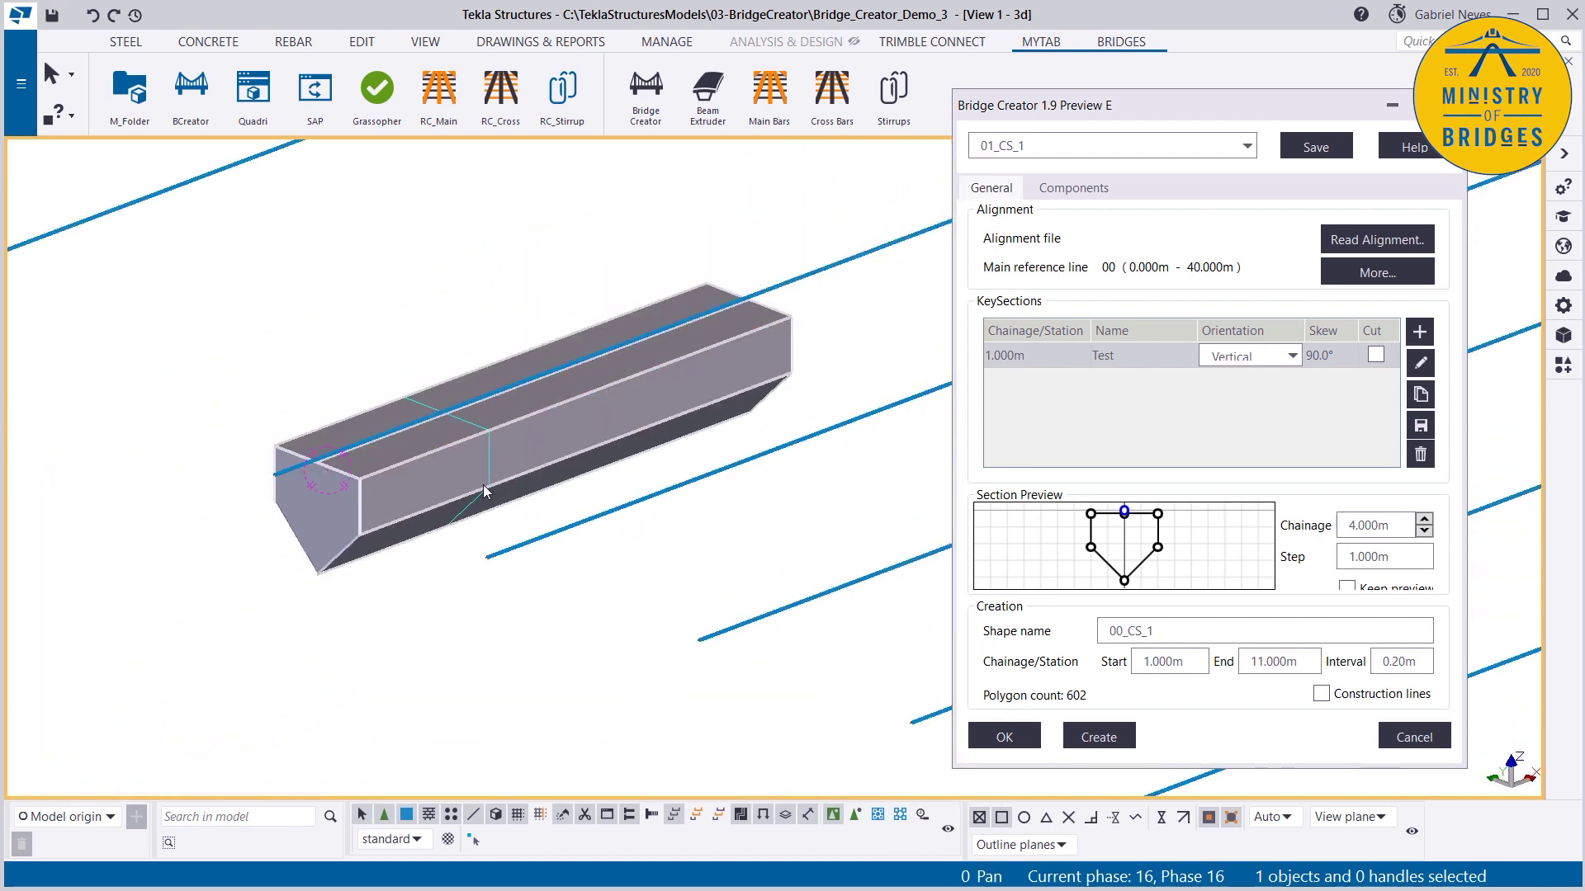
pyautogui.scroll(-4, 481, 537)
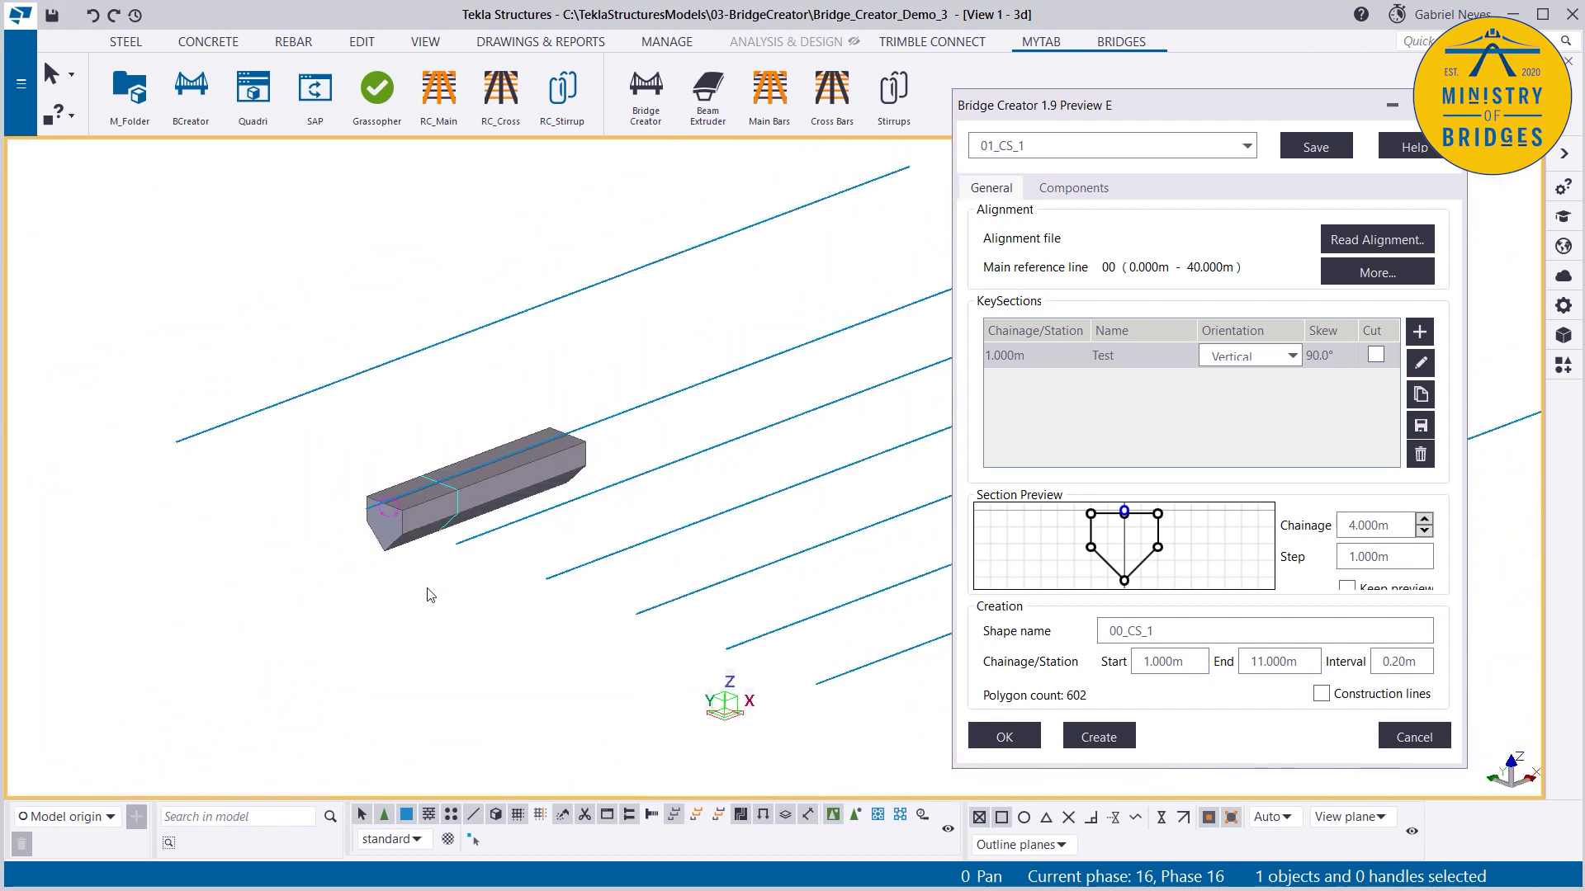
pyautogui.hotkey('ctrl', 'p')
# Step: Save the settings as 01_CS_1 and close the Bridge Creator dialog
pyautogui.click(1316, 147)
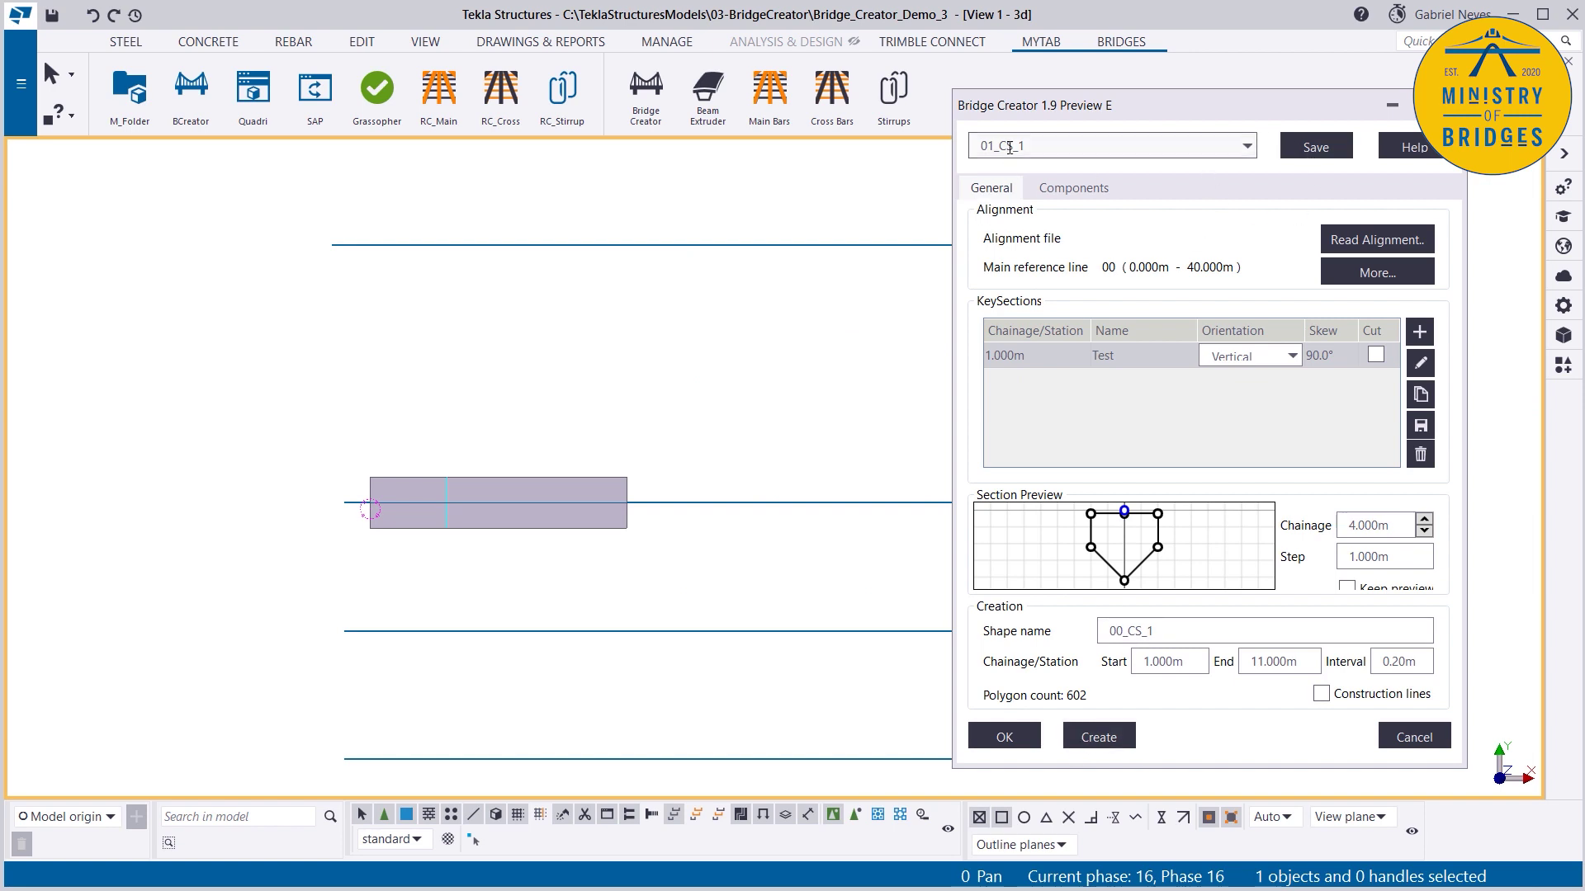
pyautogui.click(1413, 737)
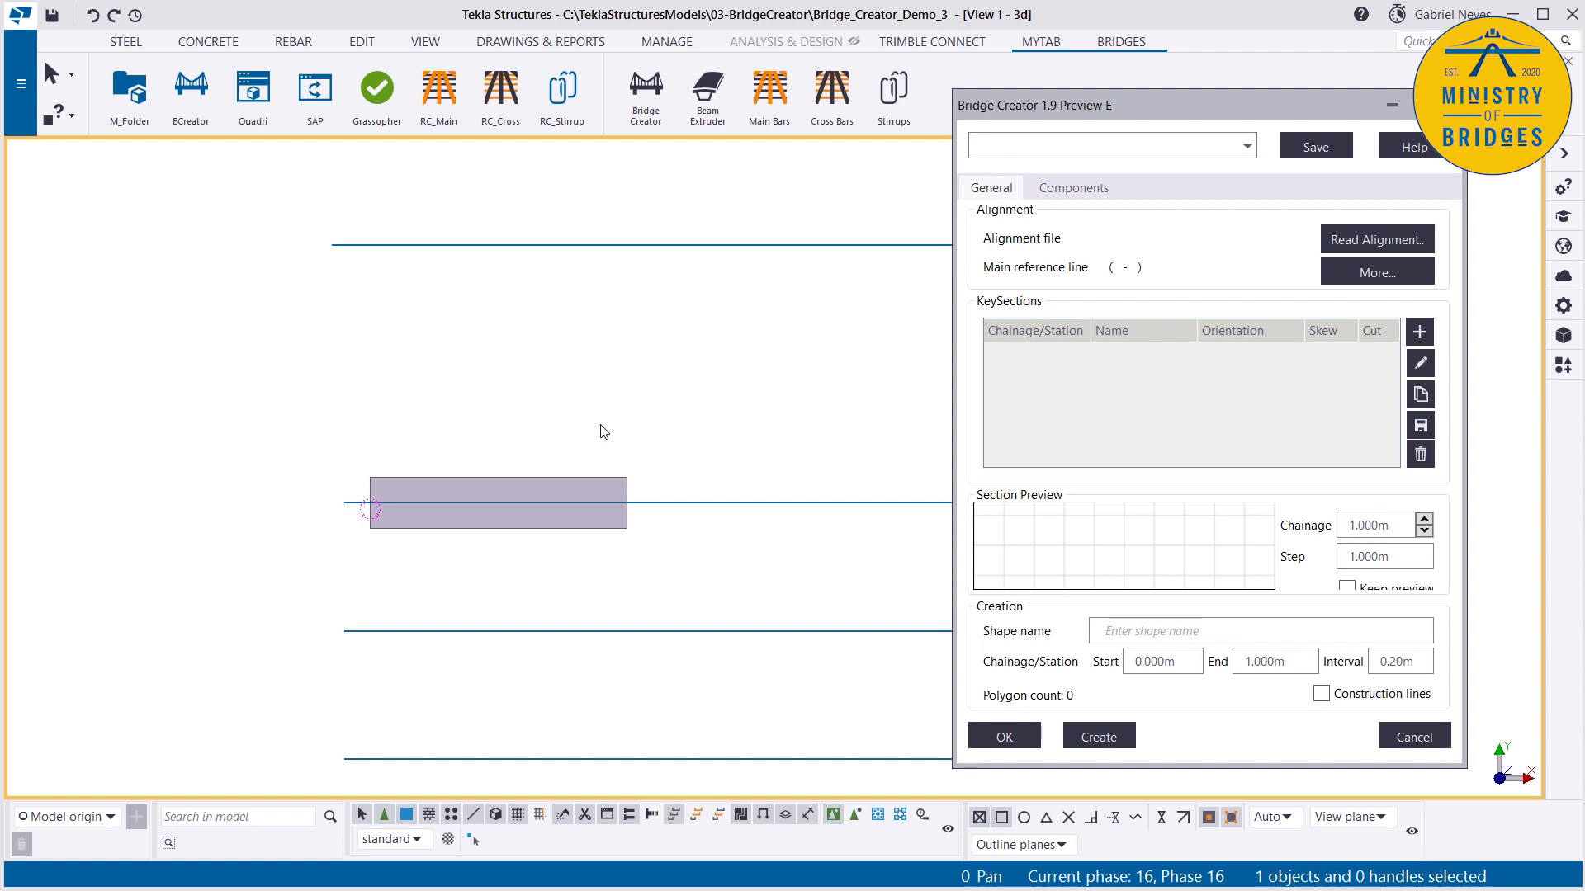
# Step: Load the saved 01_CS_1 settings and open the Test key section for editing
pyautogui.click(1062, 146)
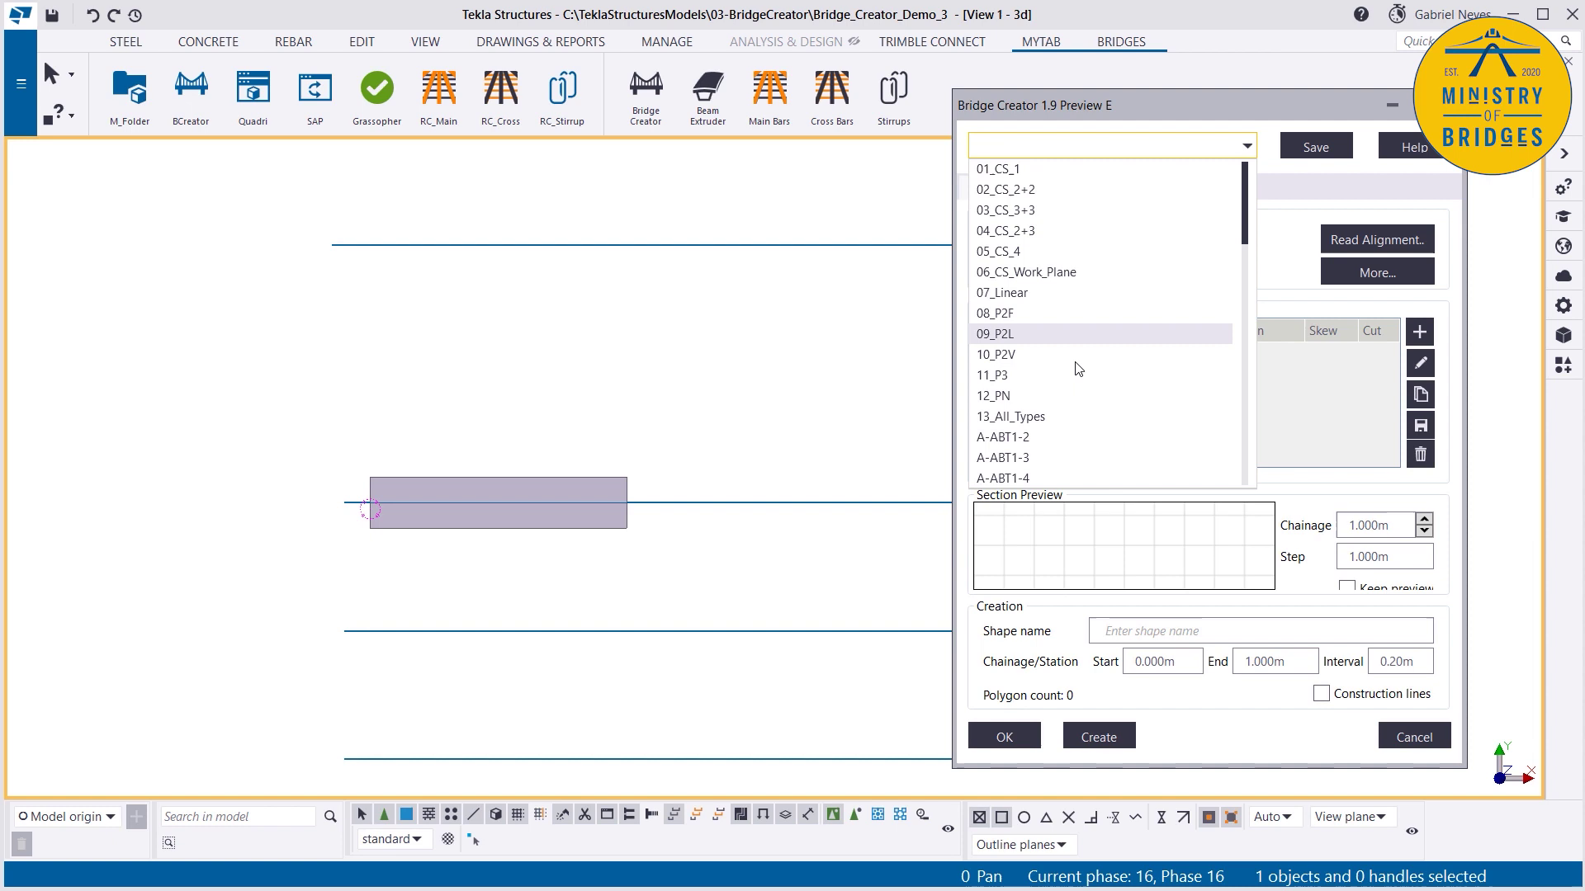
pyautogui.scroll(-8, 1073, 368)
pyautogui.scroll(10, 1077, 383)
pyautogui.scroll(6, 1077, 396)
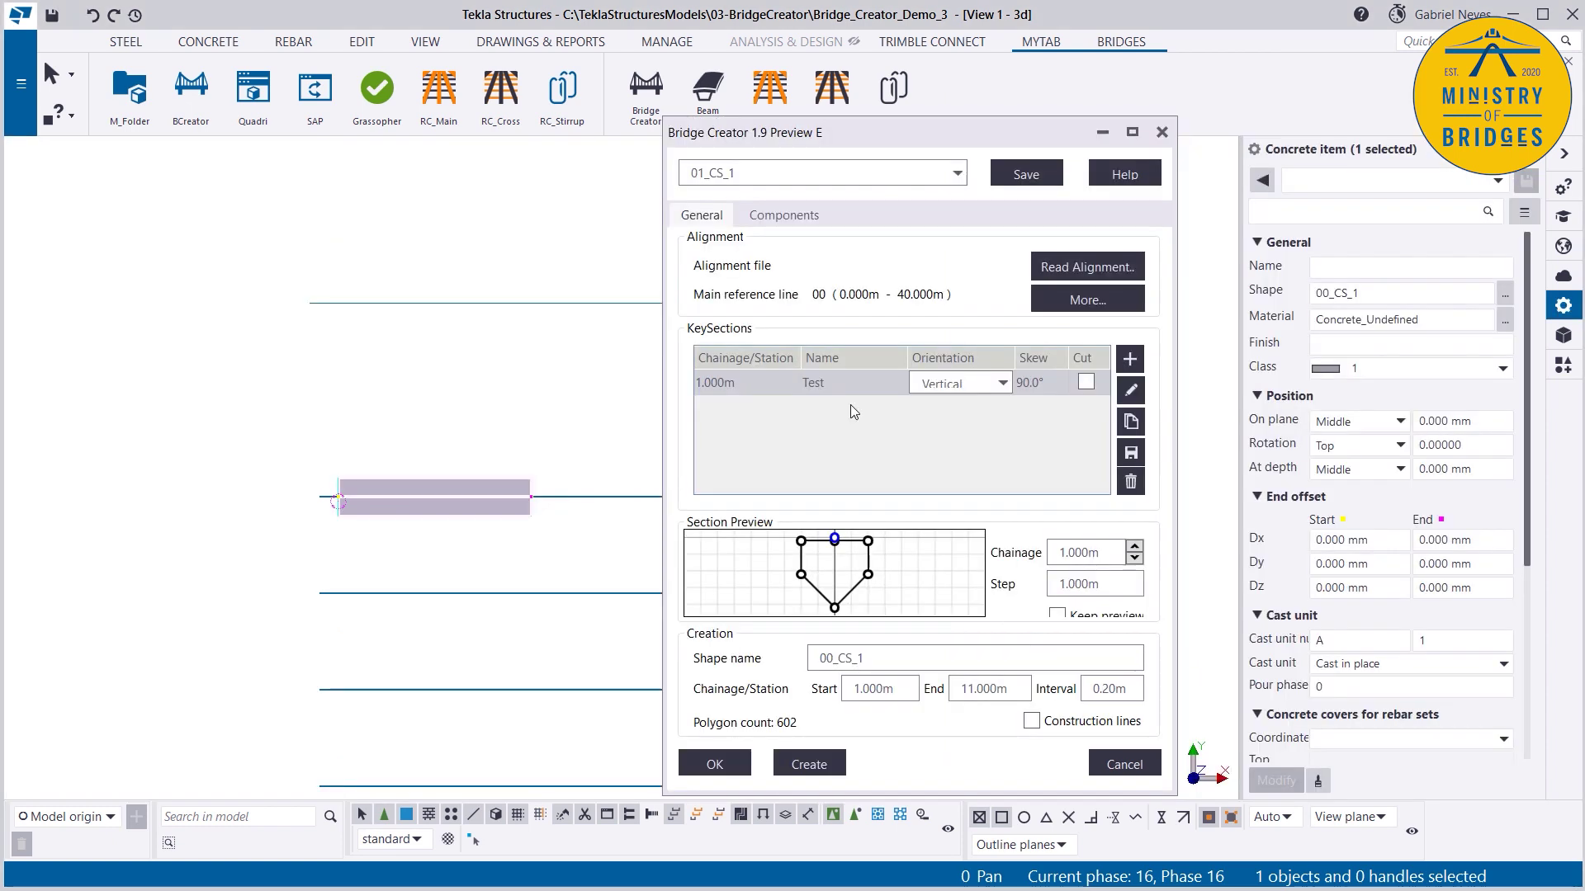
pyautogui.click(781, 383)
pyautogui.click(1131, 391)
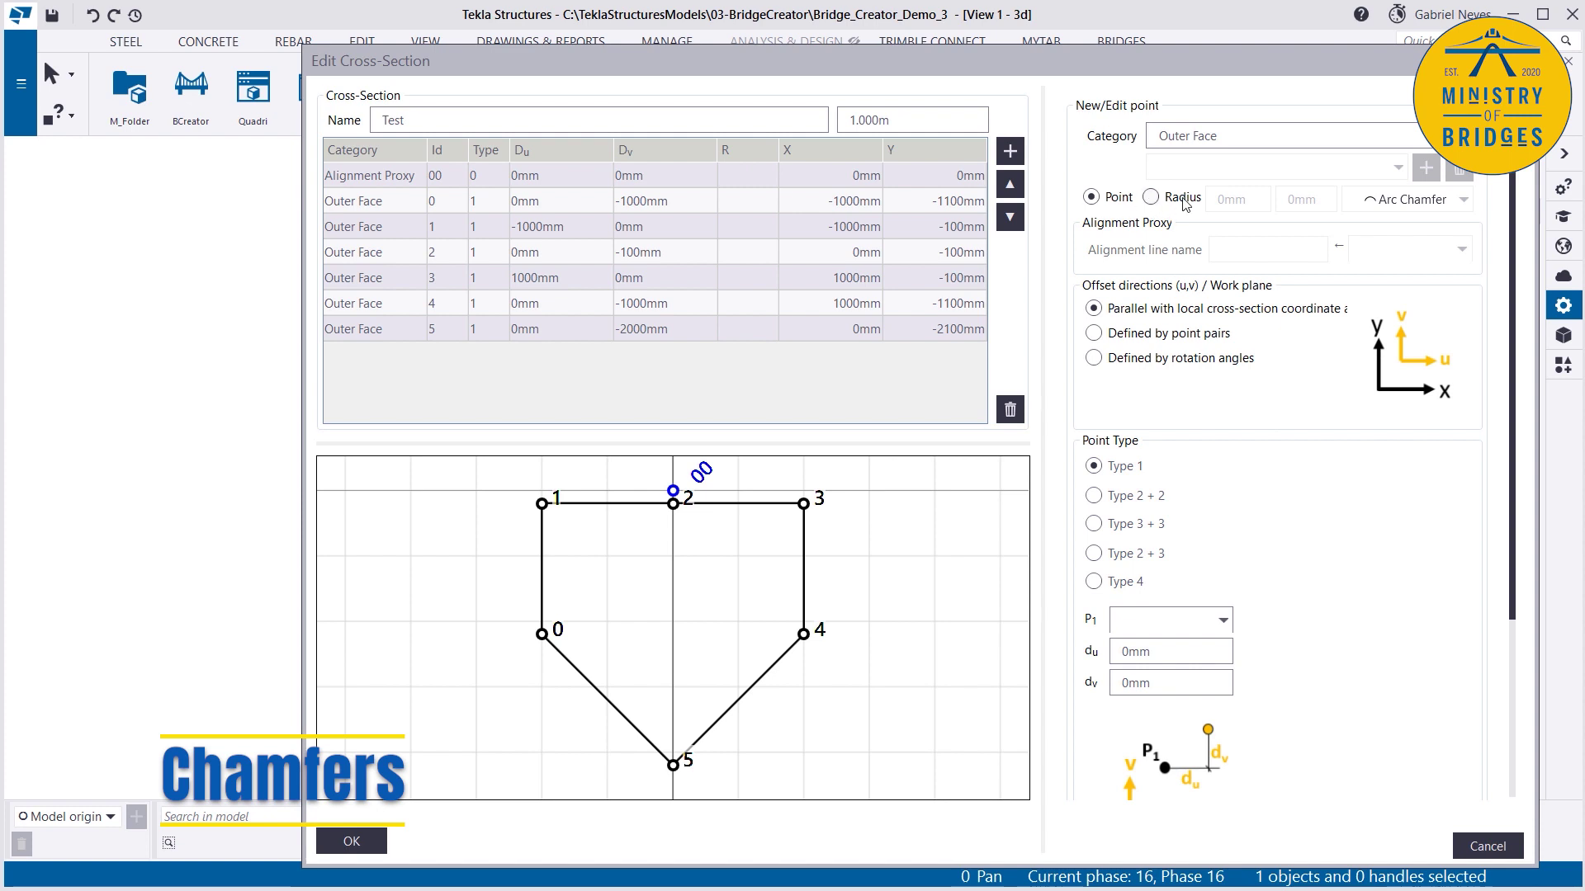
# Step: Convert Outer Face point 3 to a radius point with a radius of 50 mm
pyautogui.click(817, 506)
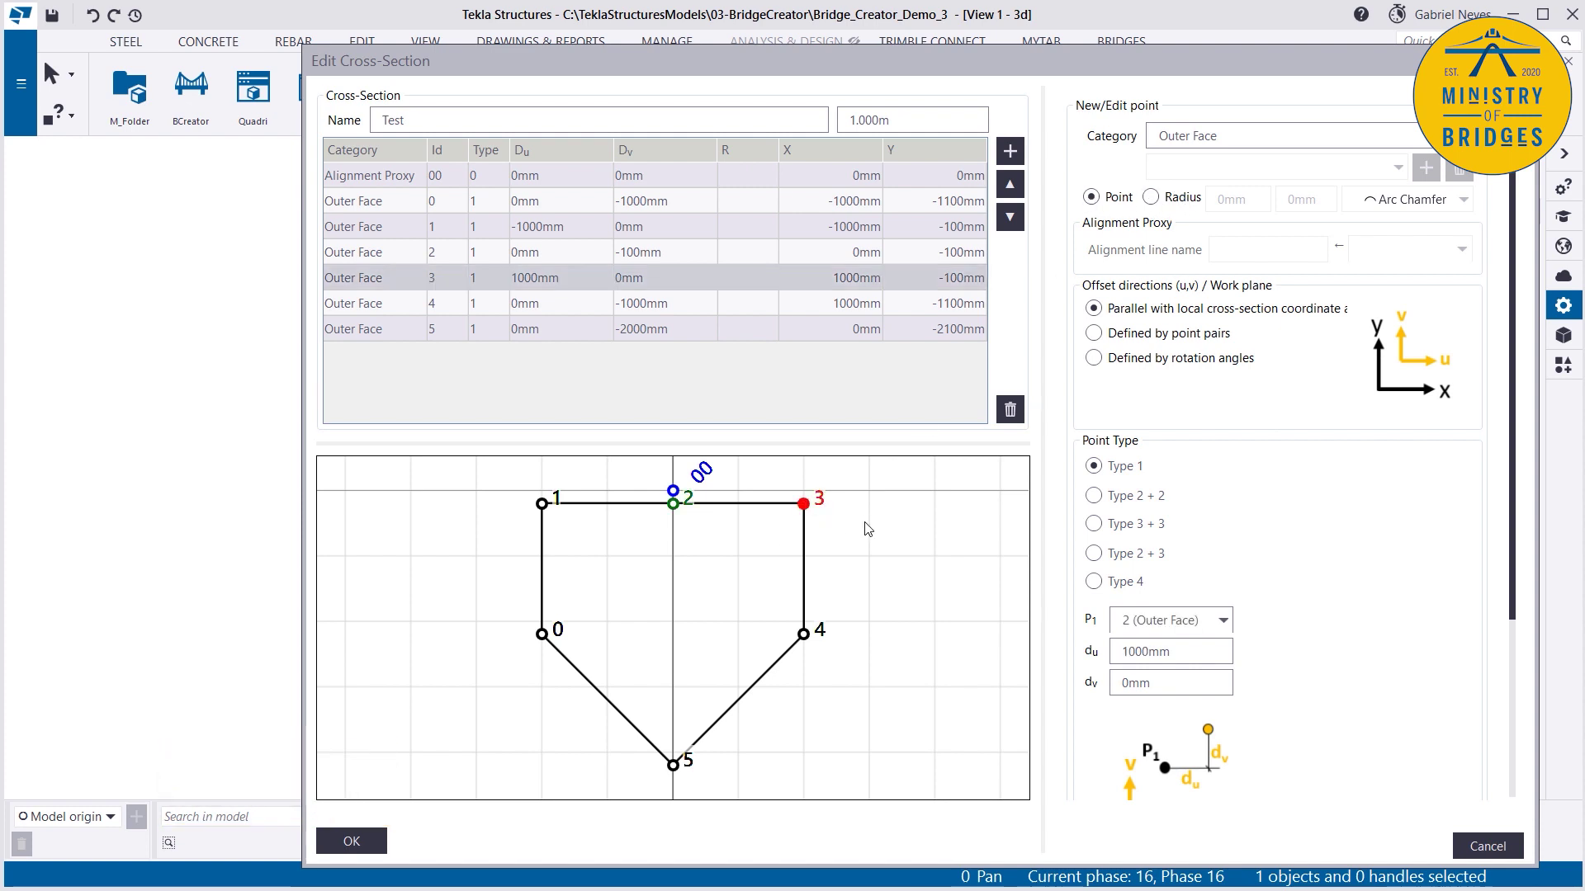
pyautogui.click(1150, 197)
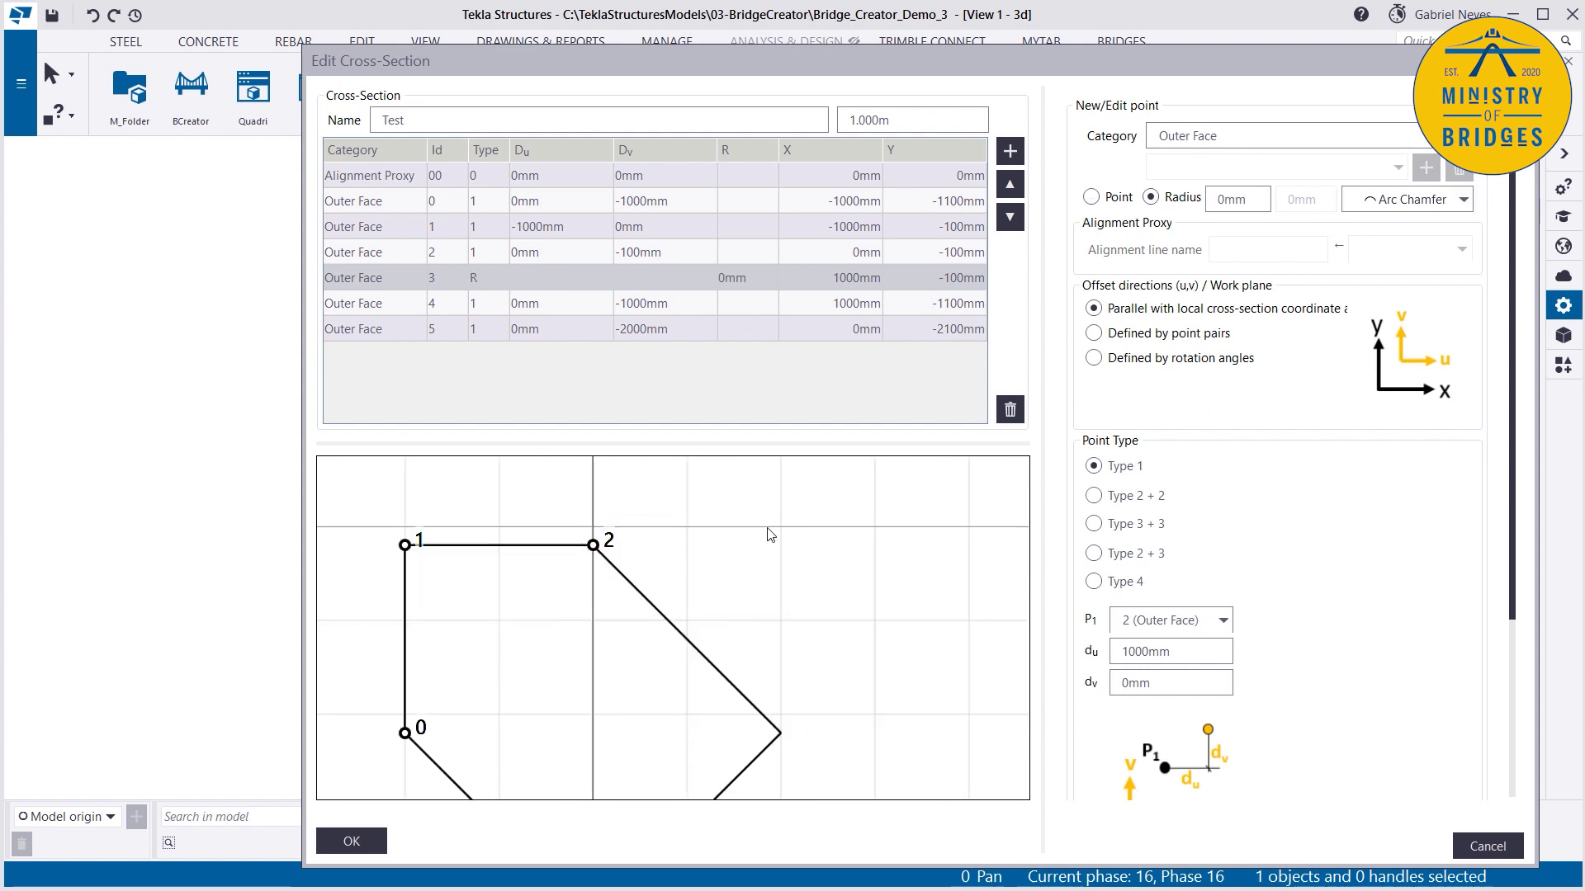
pyautogui.doubleClick(1252, 198)
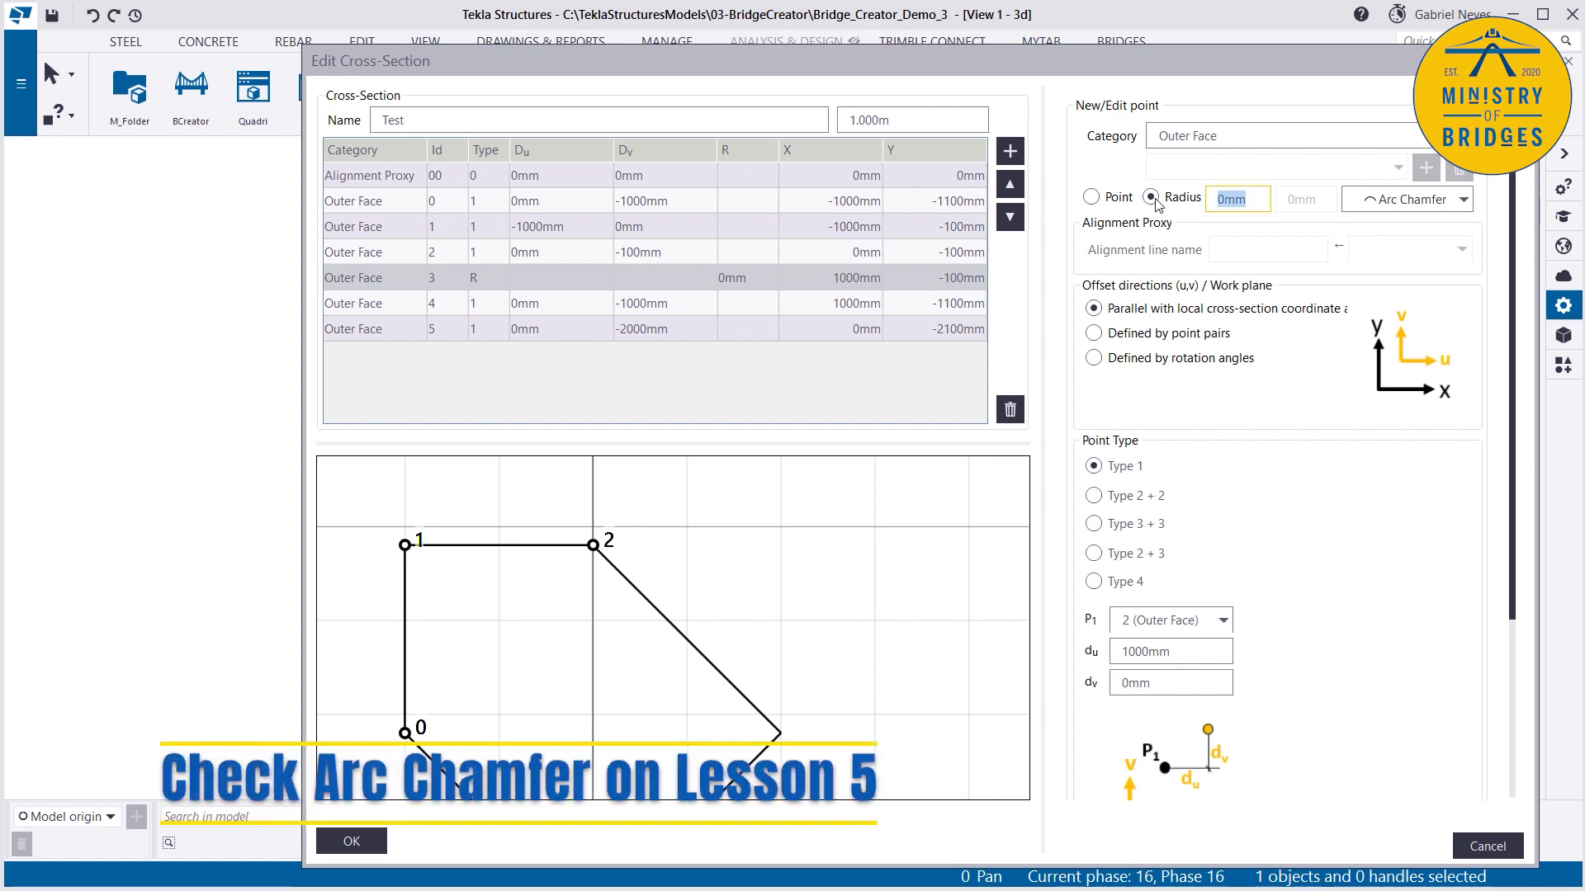
pyautogui.write('50')
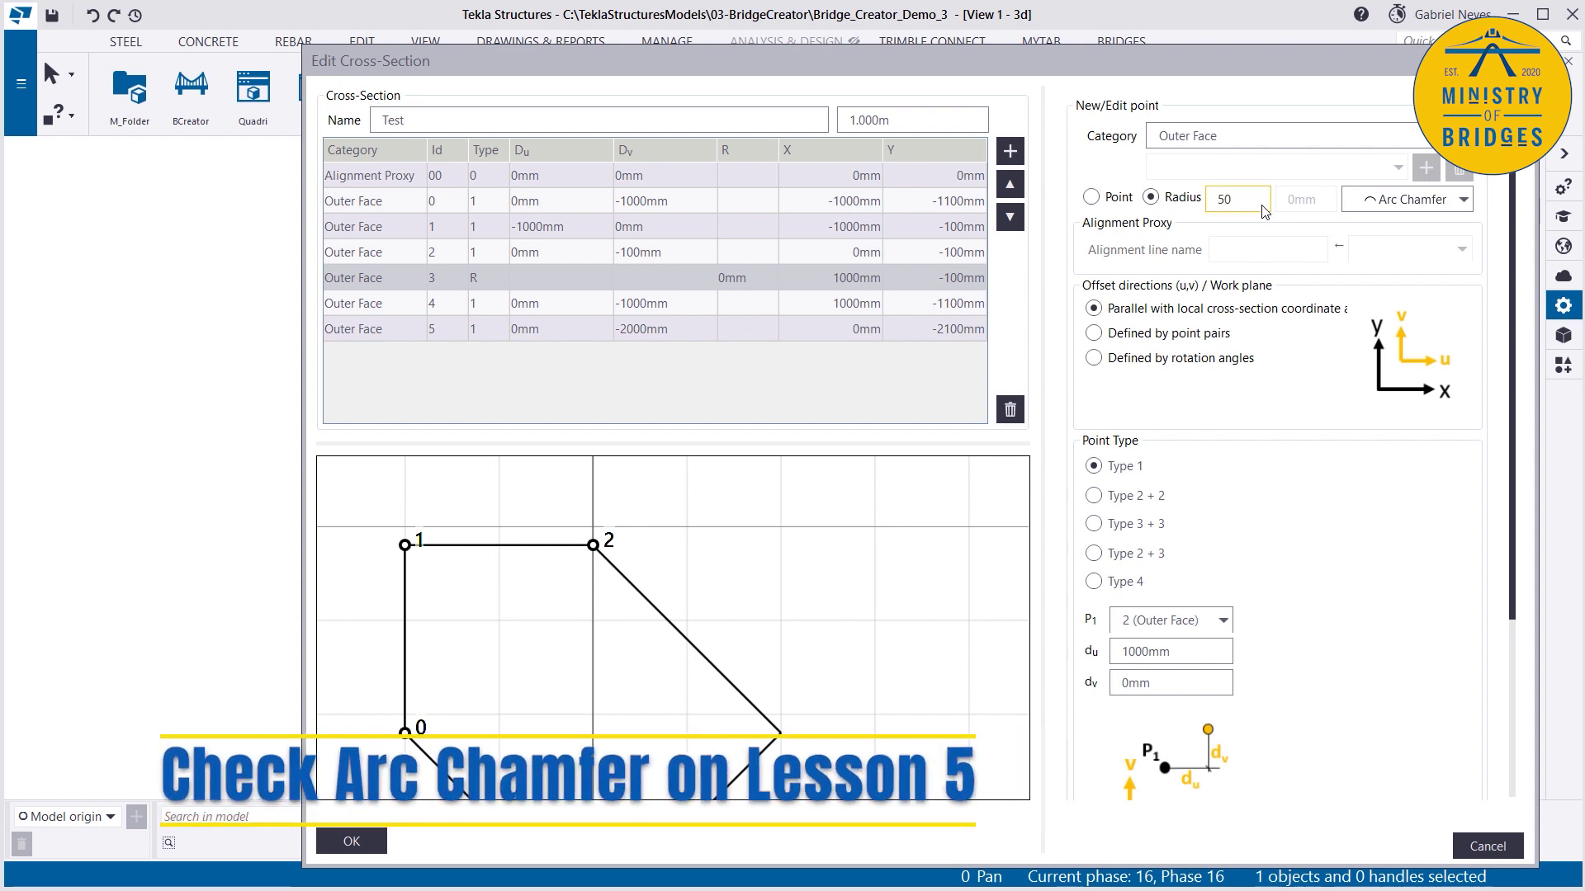
pyautogui.press('Return')
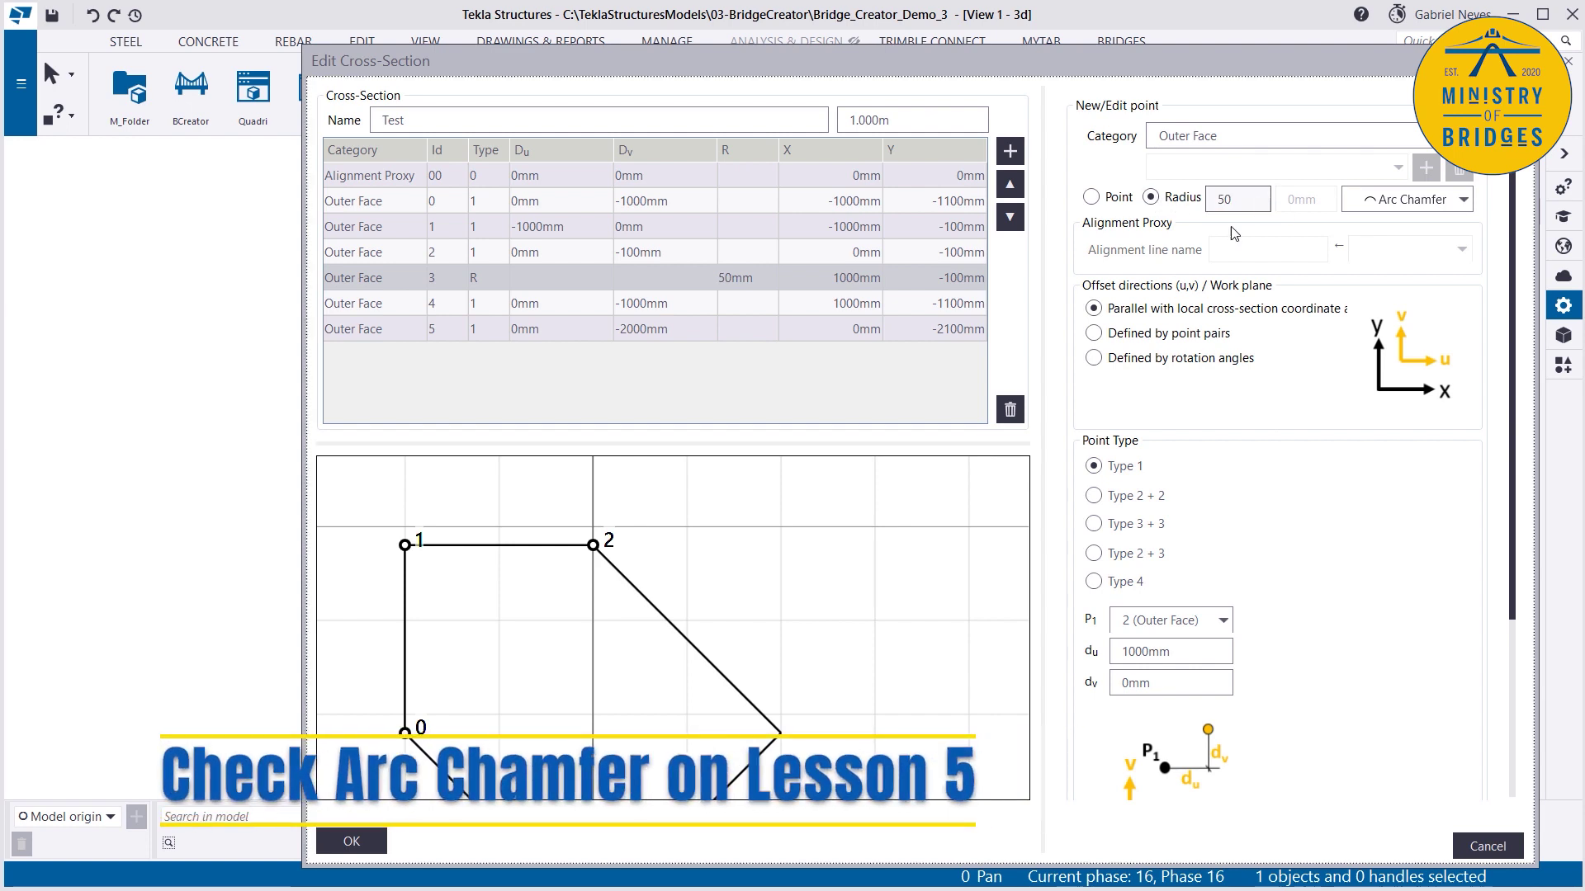
# Step: Try a Rounding Chamfer and a Tangent Arc Chamfer on Outer Face point 3
pyautogui.click(1403, 205)
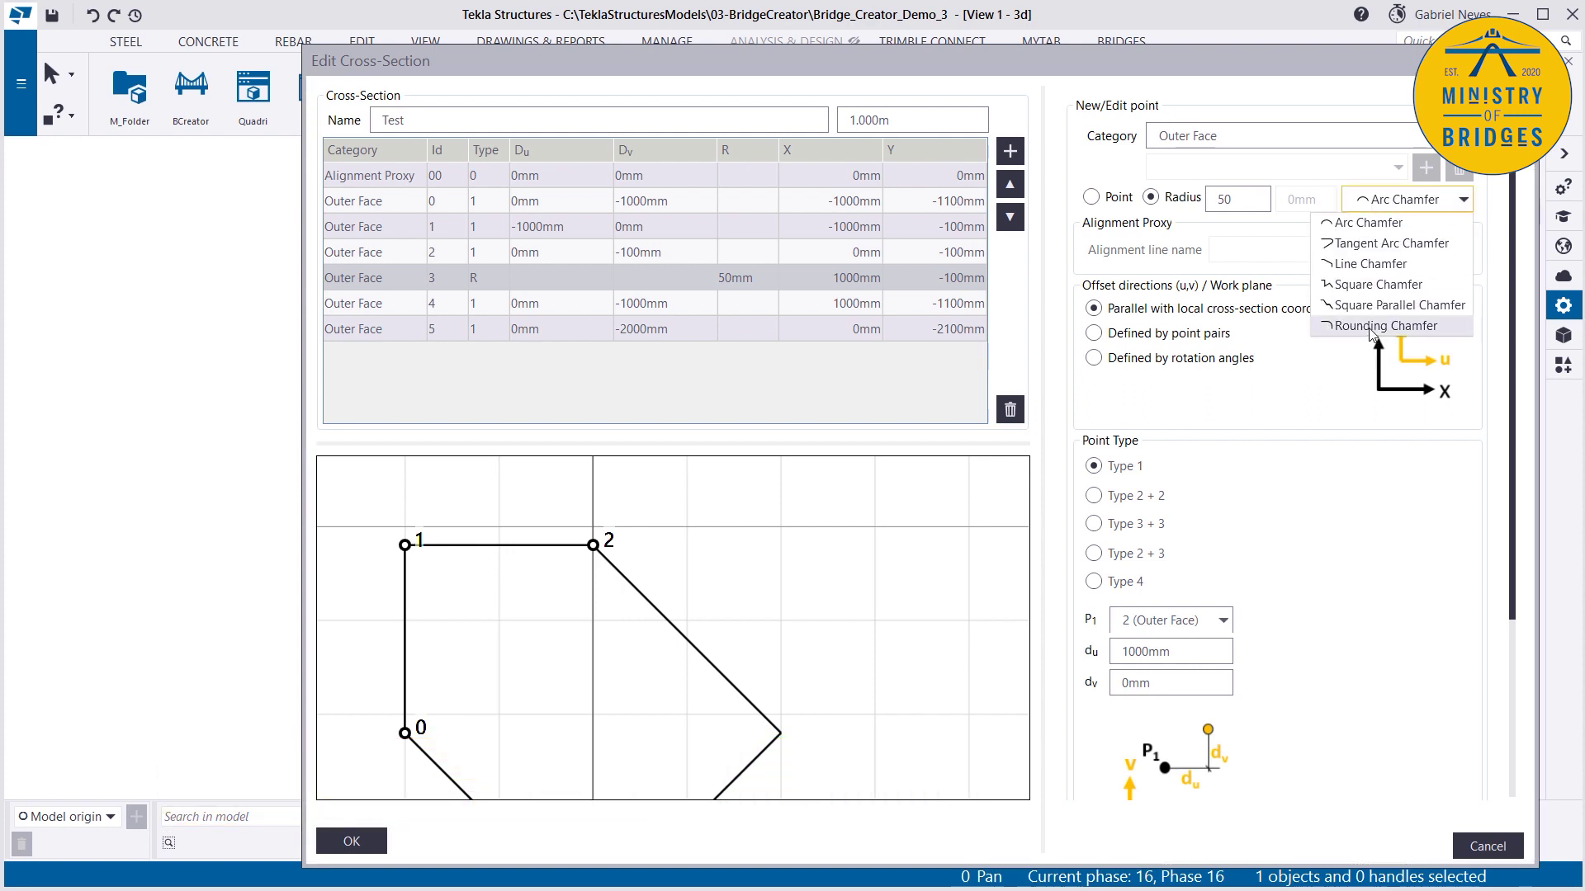
pyautogui.click(1401, 338)
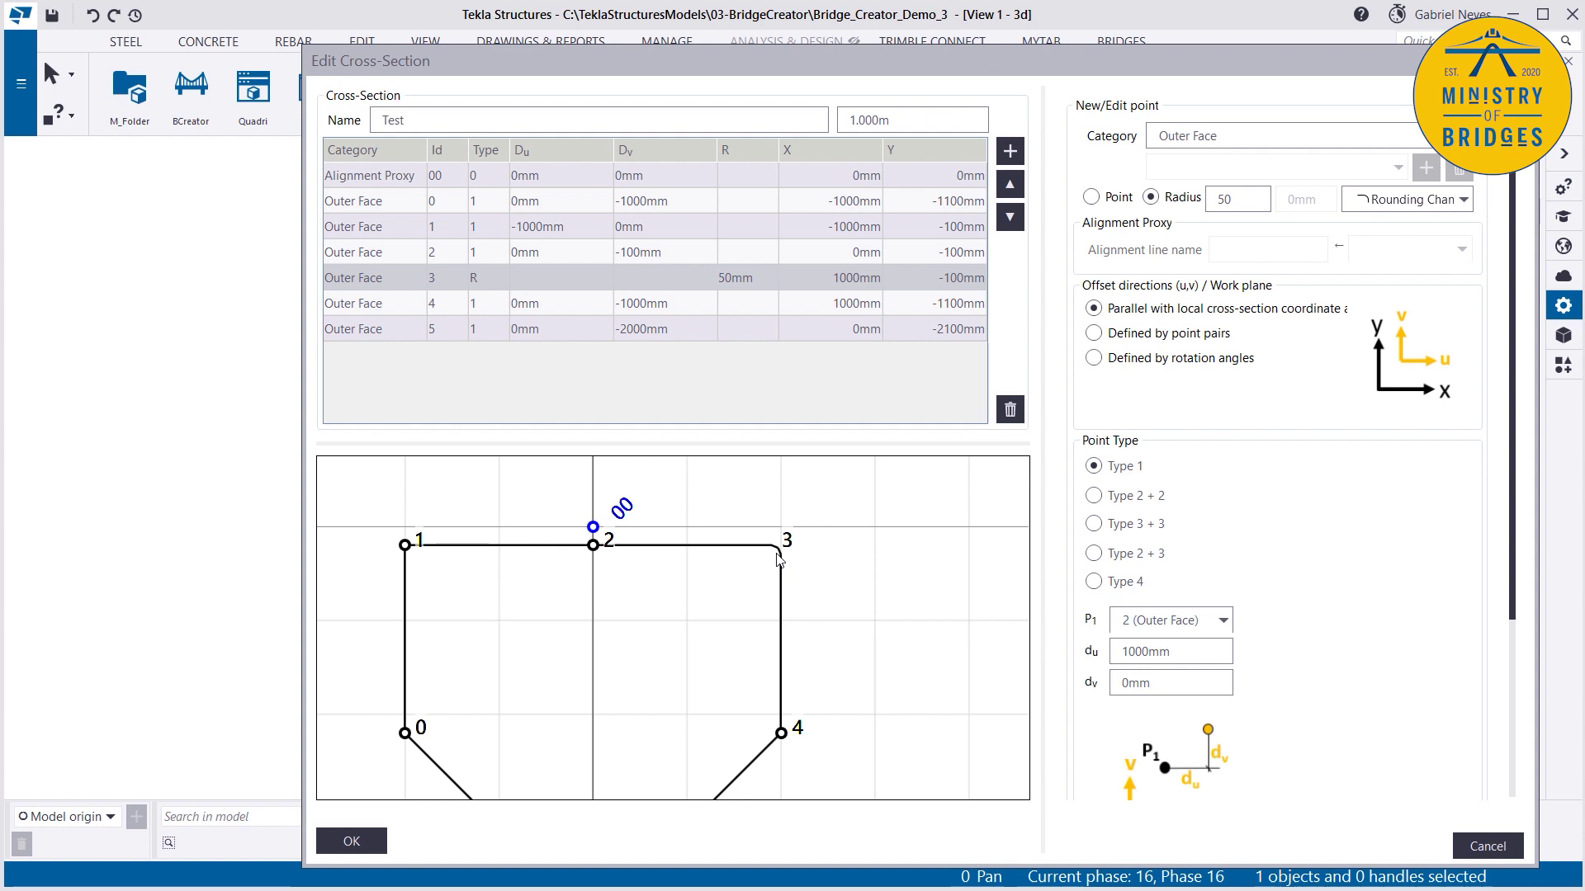
pyautogui.click(1408, 202)
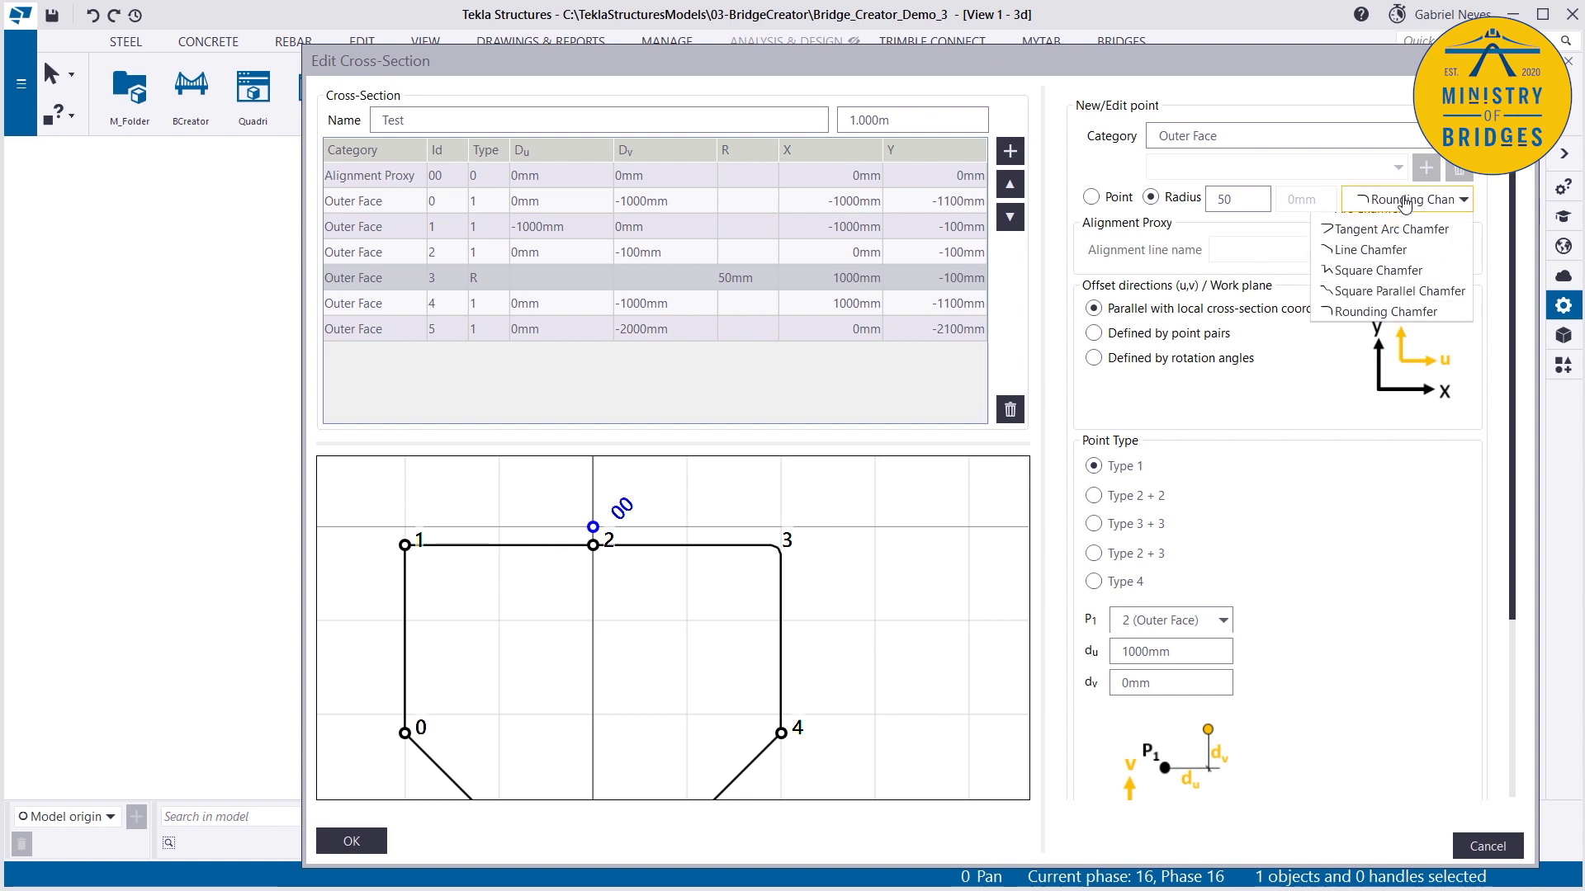
pyautogui.click(1401, 248)
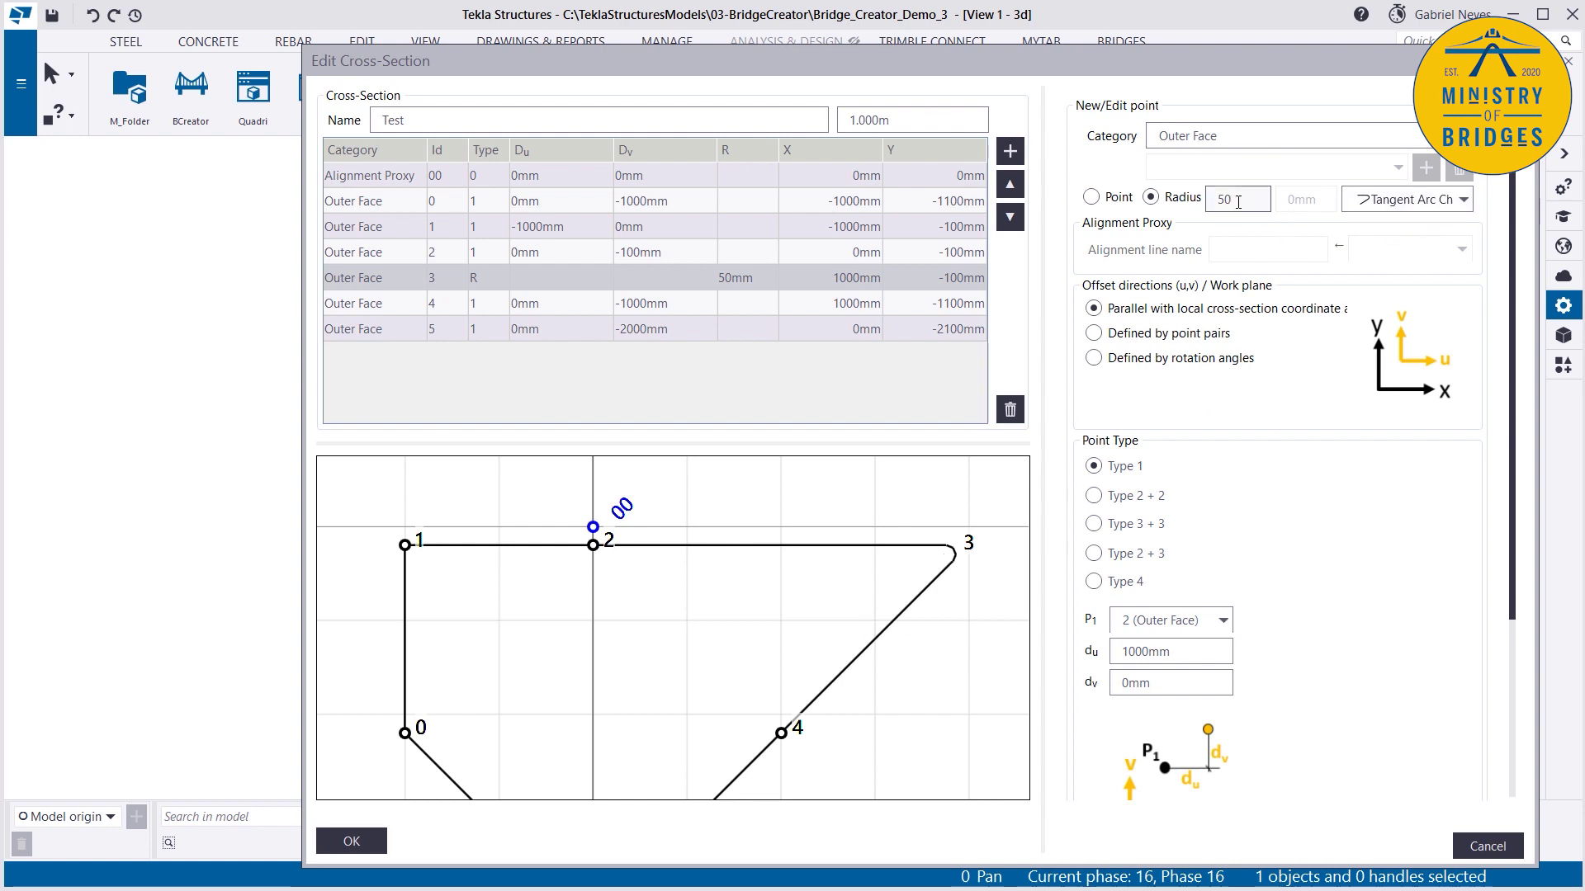
# Step: Switch point 3 to a Line Chamfer with a second distance of 50 mm and check the corner in the preview
pyautogui.click(1406, 202)
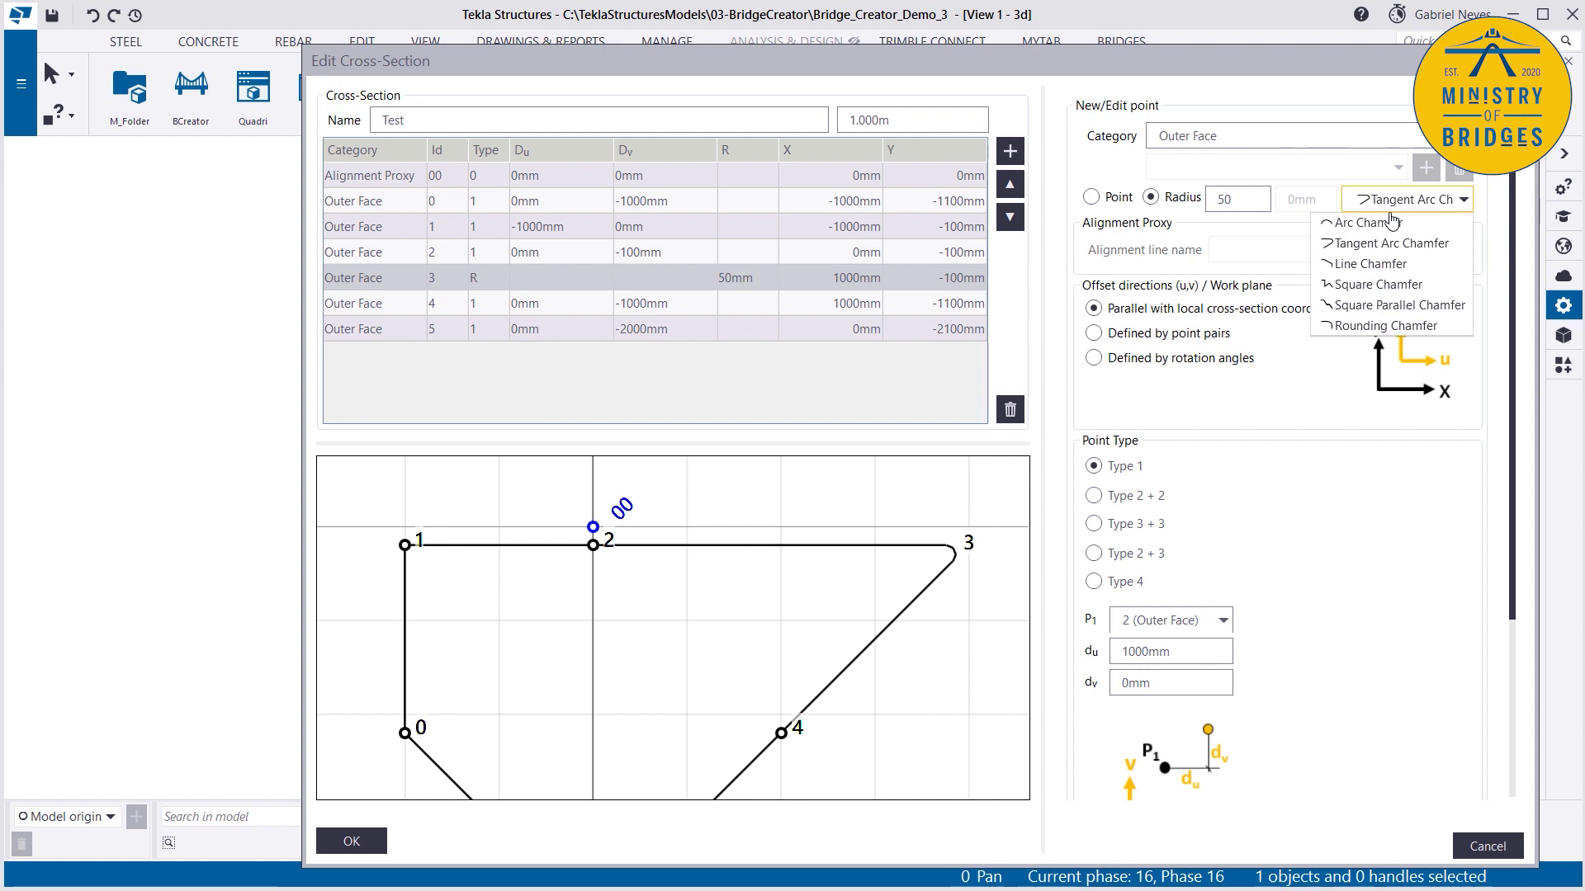
pyautogui.click(1370, 264)
pyautogui.doubleClick(1317, 201)
pyautogui.write('50')
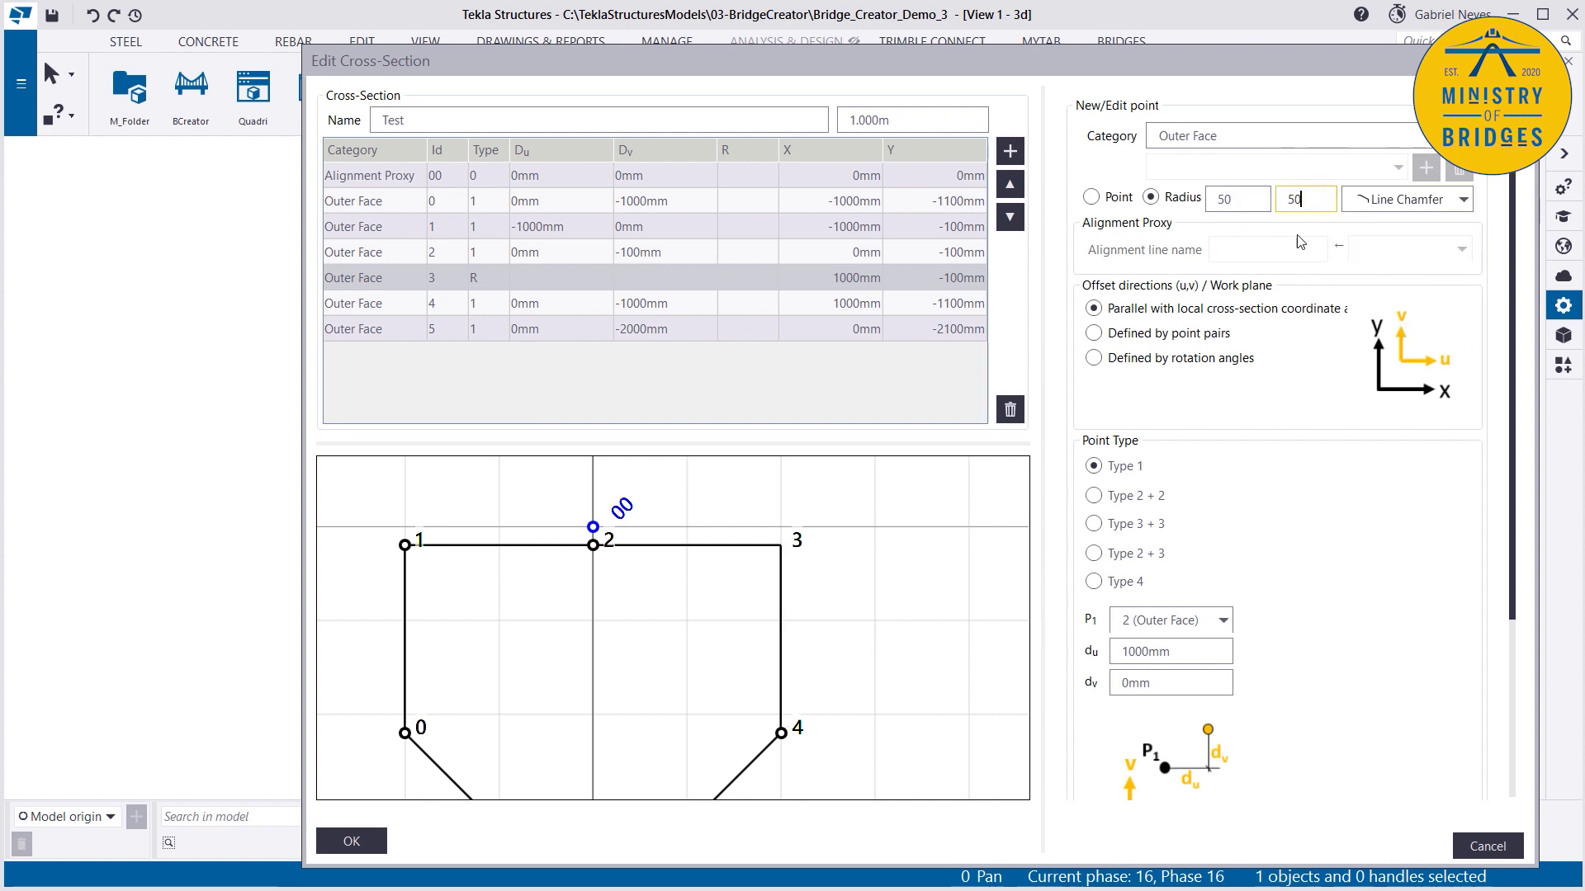
pyautogui.press('Tab')
pyautogui.scroll(4, 778, 547)
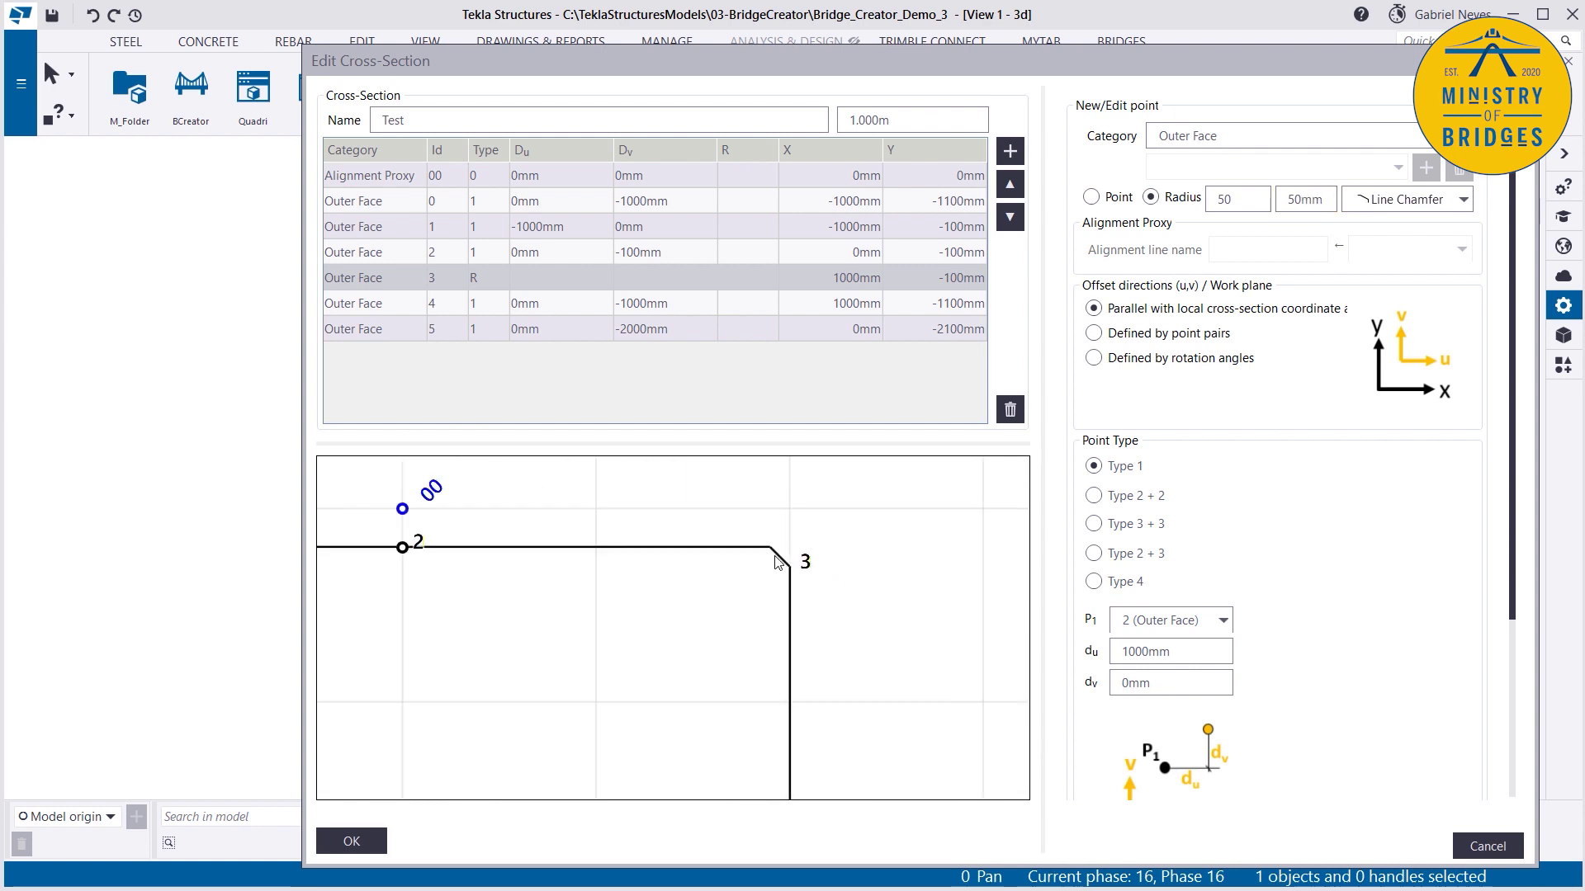
# Step: Set the second distance of point 3's Line Chamfer to 150 mm
pyautogui.click(1291, 200)
pyautogui.write('1')
pyautogui.press('Tab')
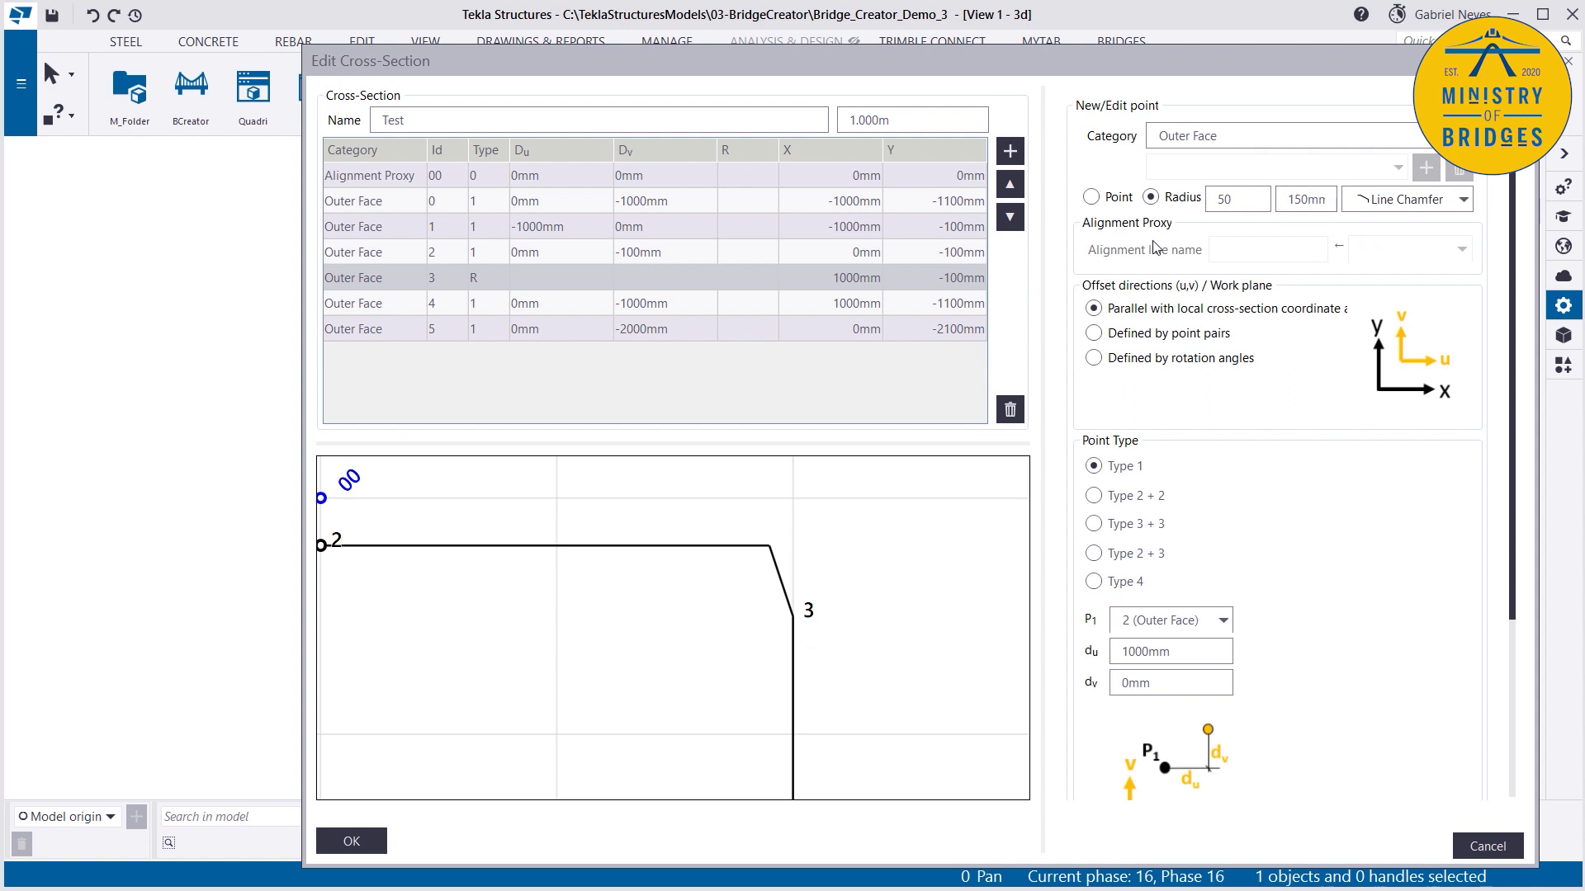
pyautogui.scroll(-2, 817, 545)
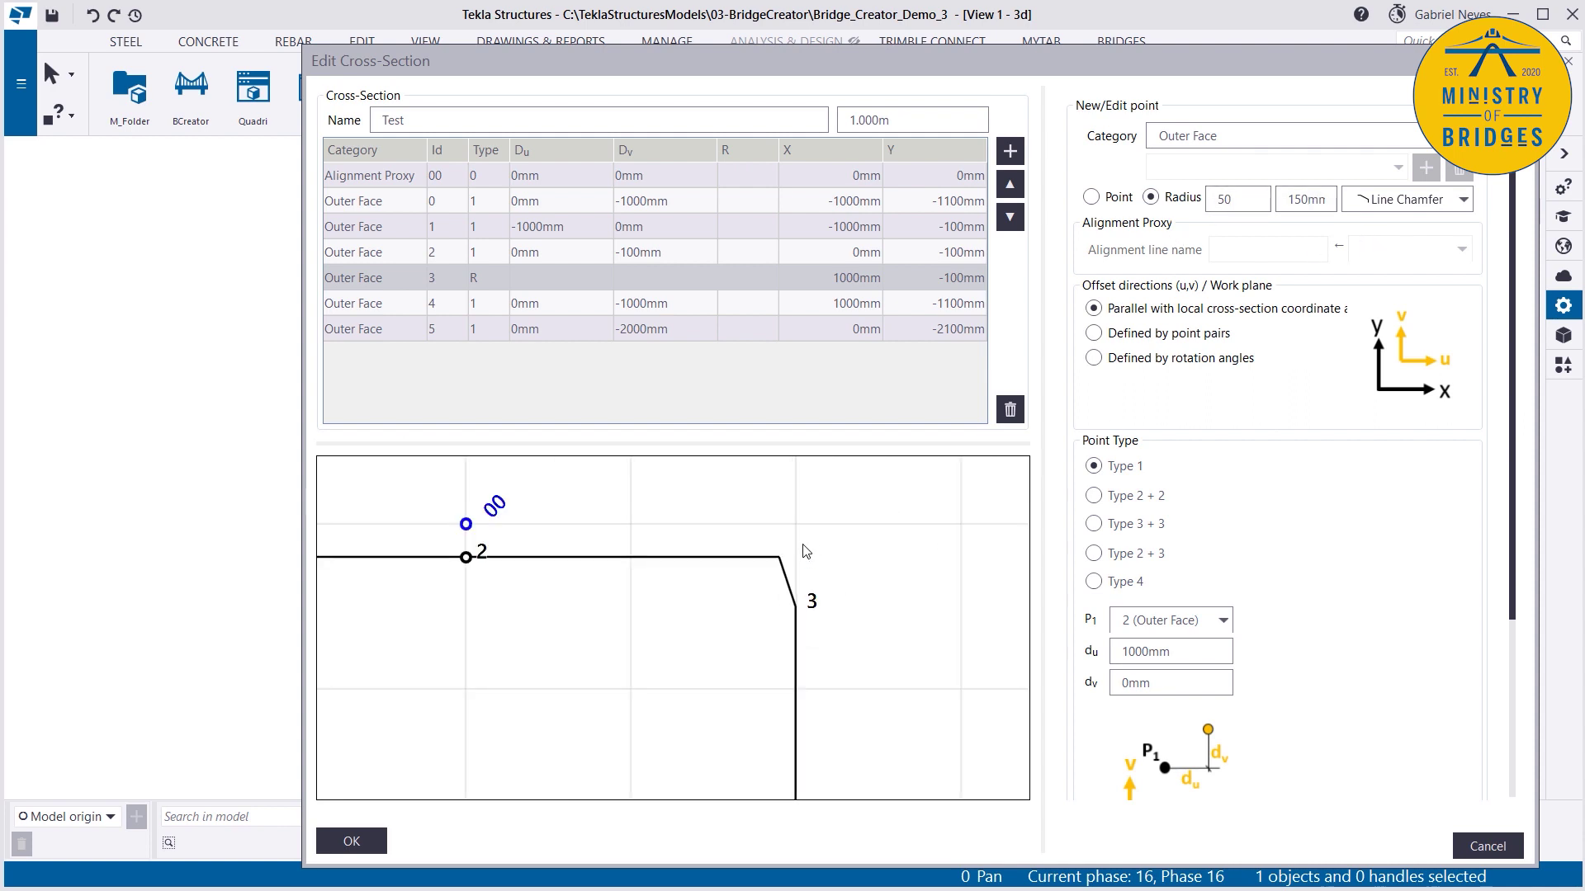
# Step: Try a Square Chamfer on Outer Face point 3
pyautogui.click(1419, 202)
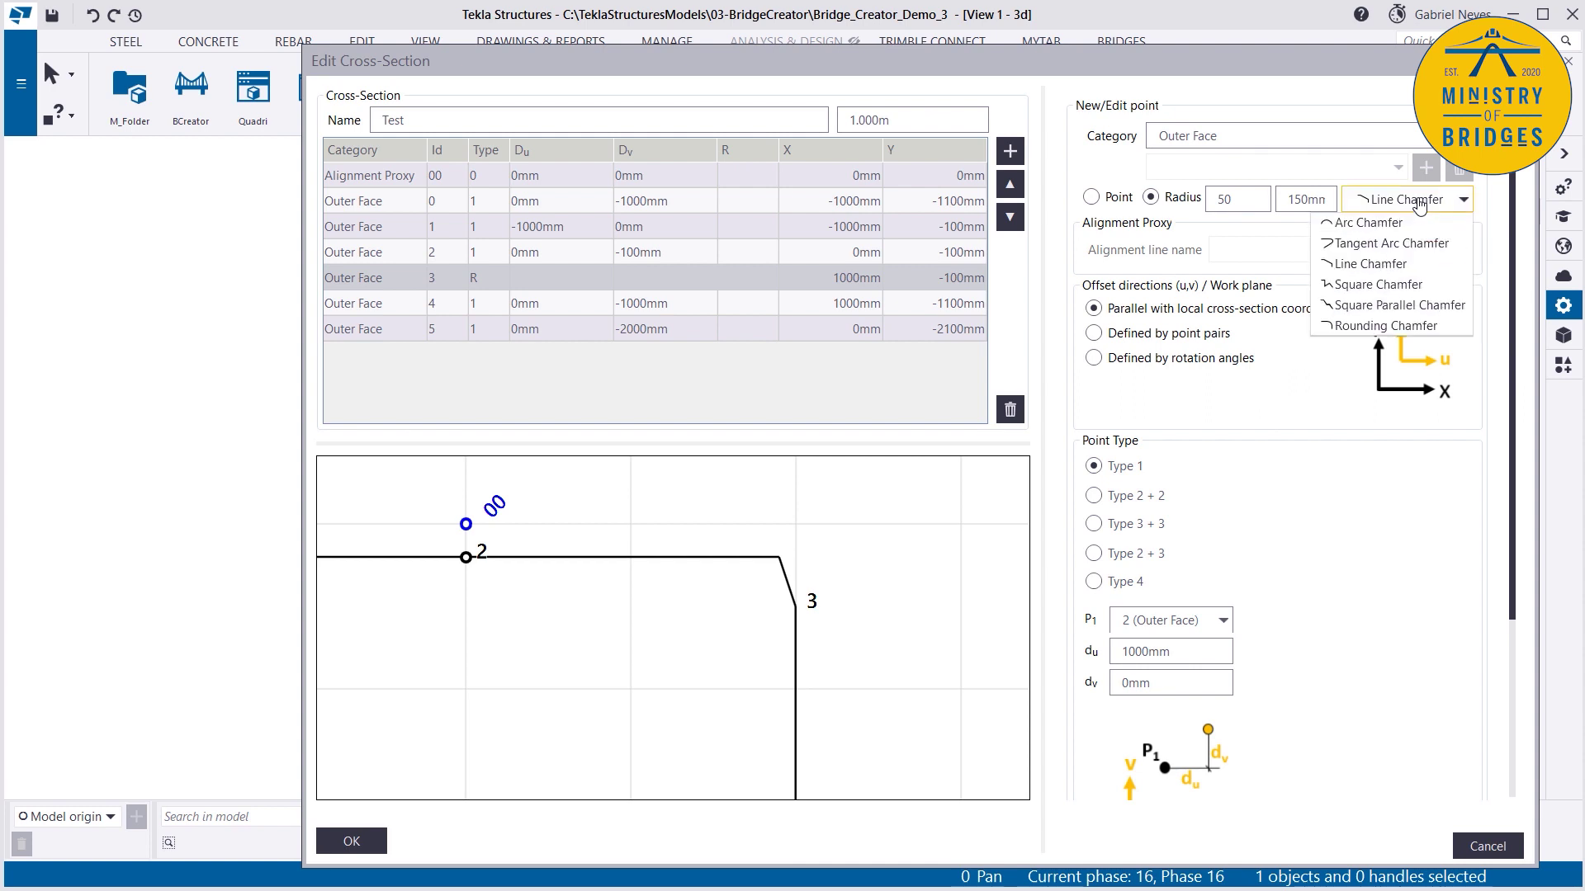
pyautogui.click(1396, 289)
pyautogui.scroll(1, 739, 549)
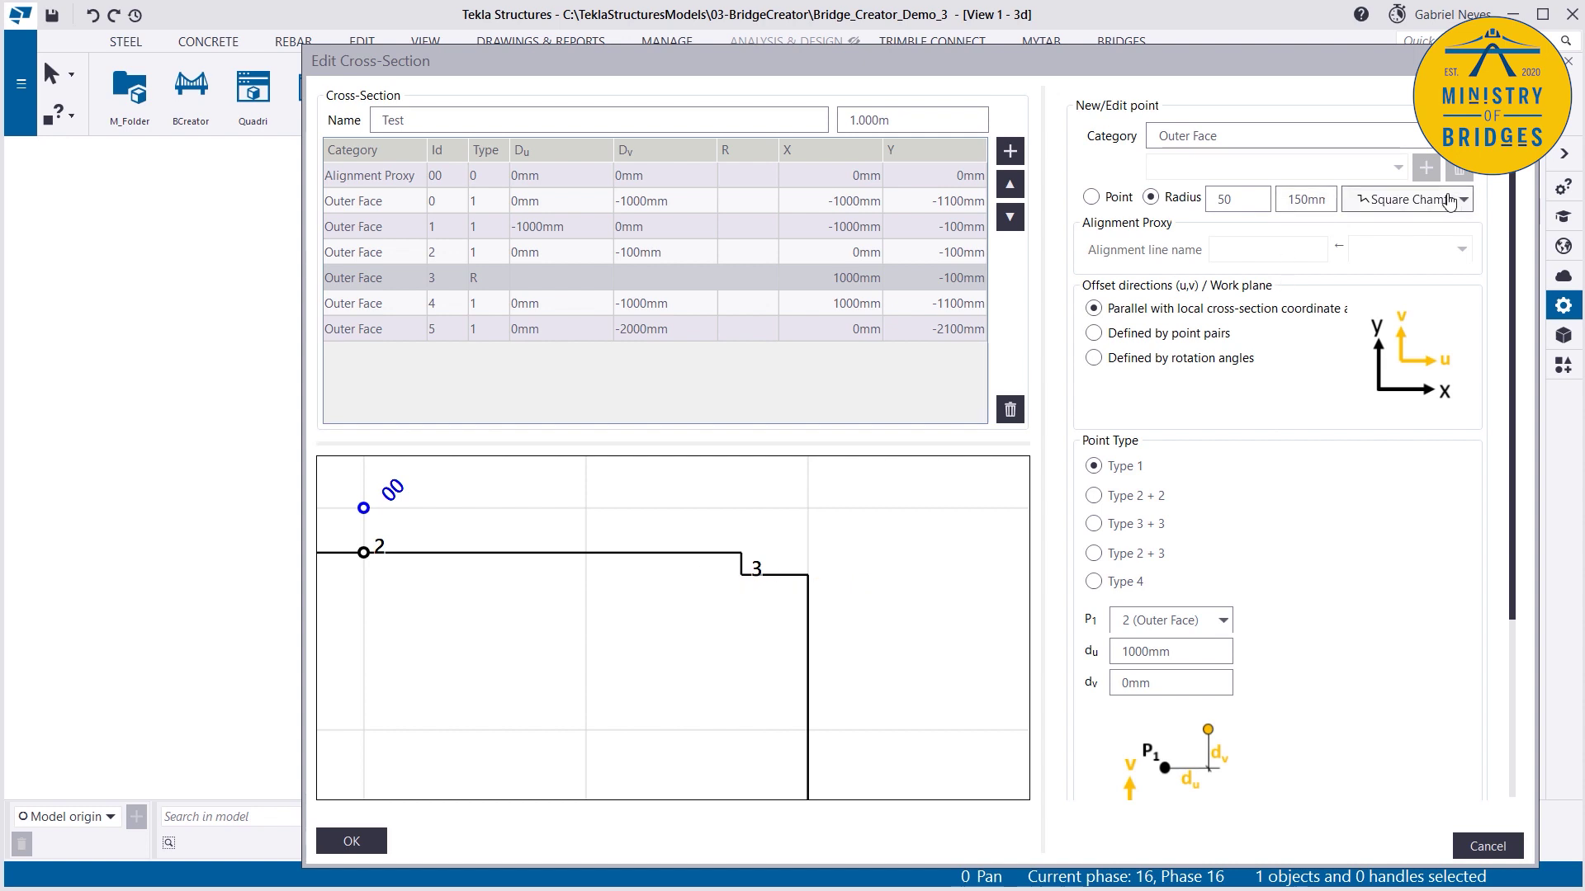
# Step: Switch point 3 to a Square Parallel Chamfer and set its first distance to 100 mm
pyautogui.click(1413, 200)
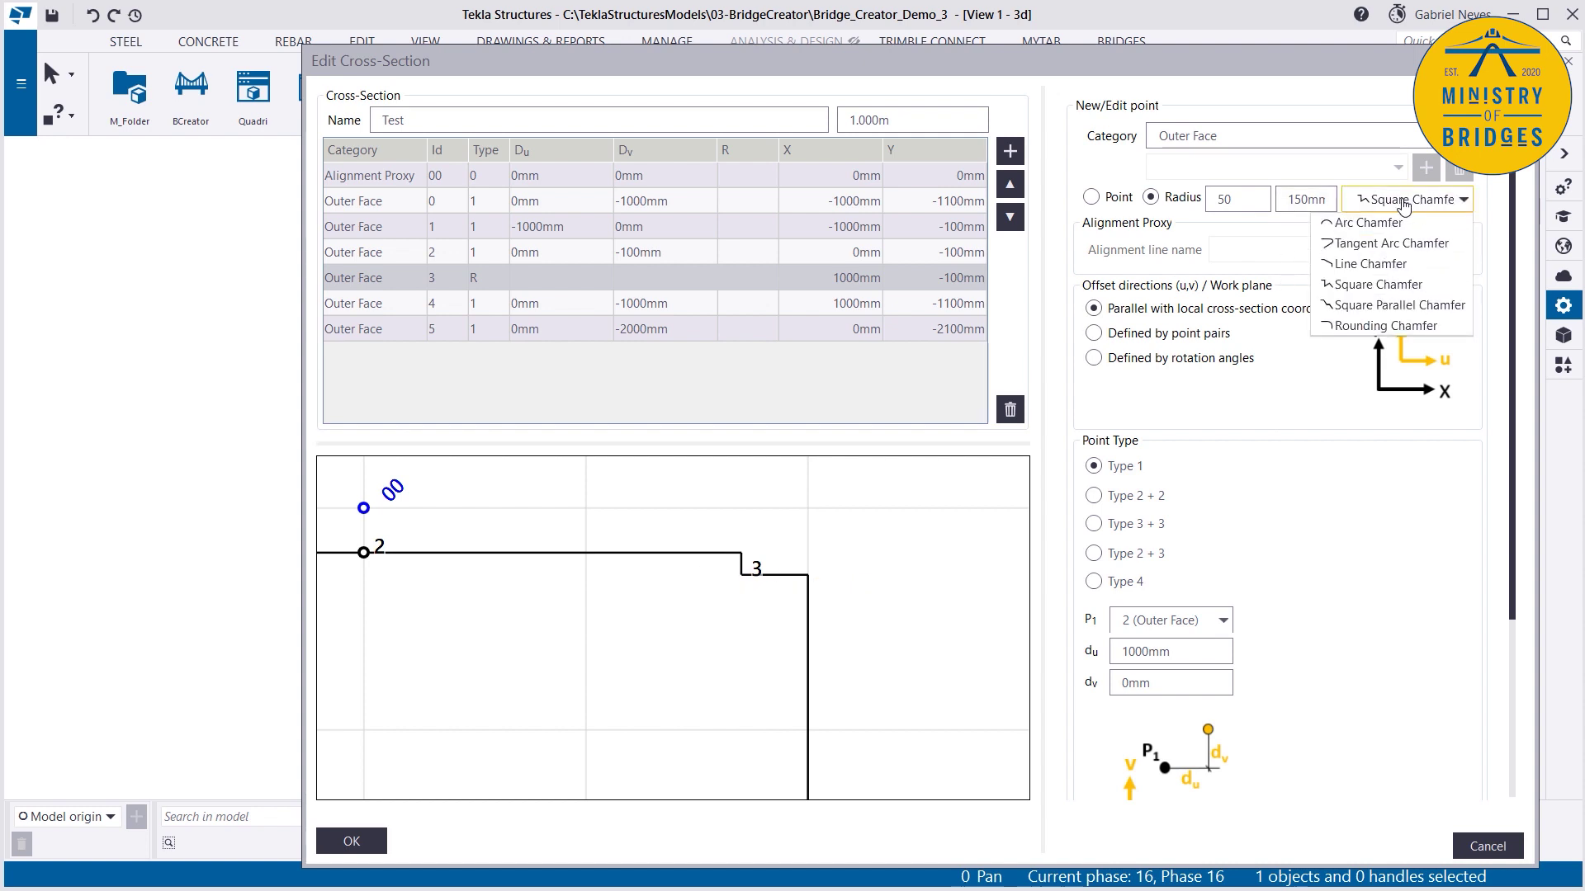
pyautogui.click(1376, 307)
pyautogui.doubleClick(1235, 199)
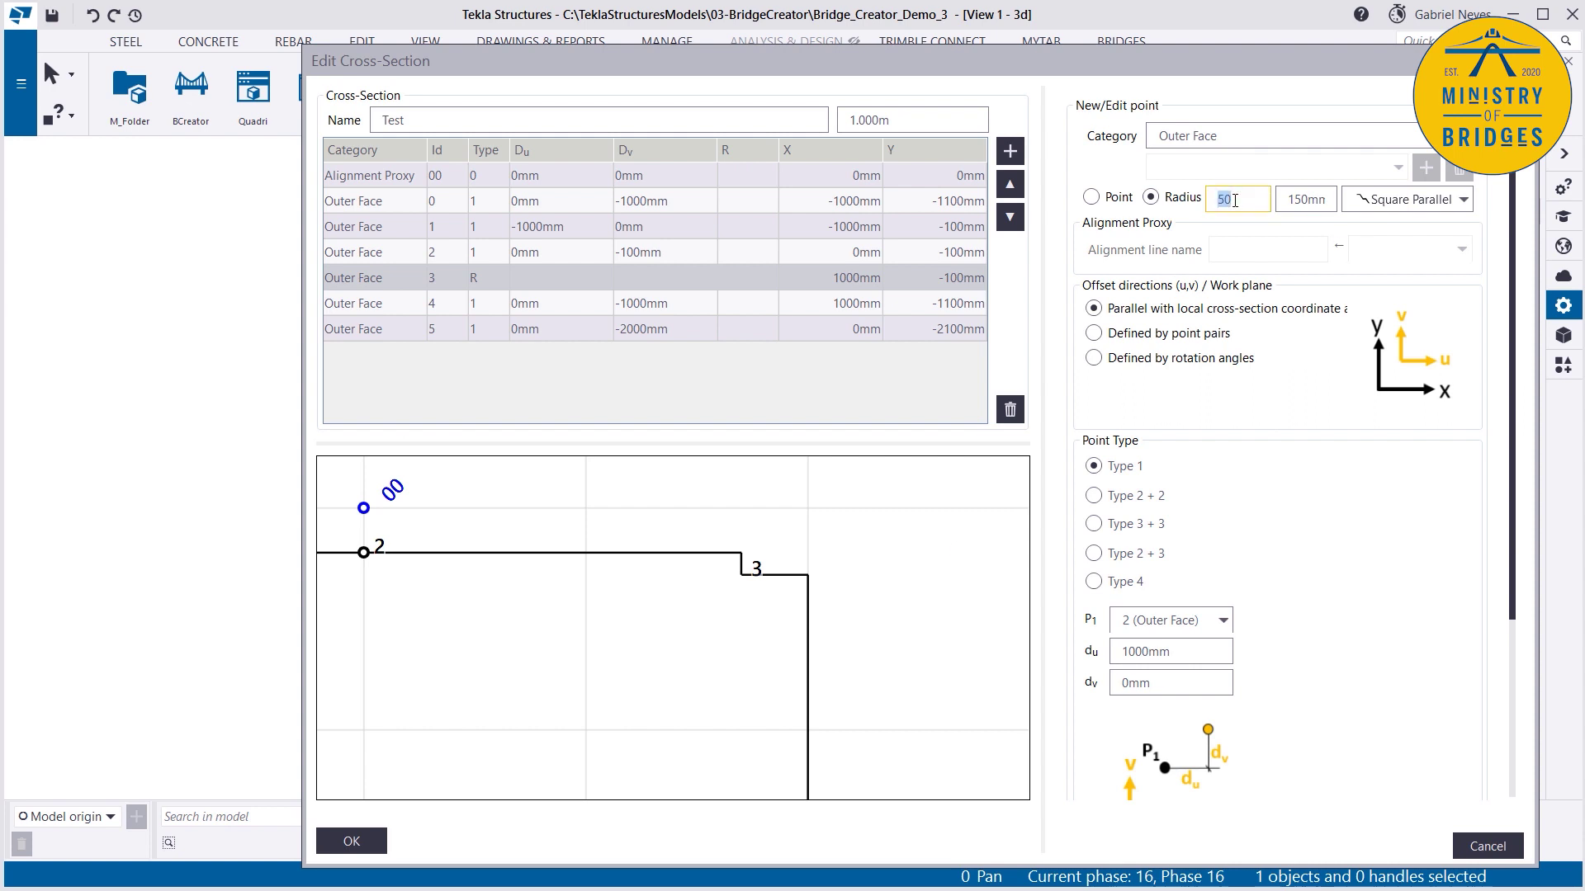
pyautogui.write('100')
pyautogui.press('Return')
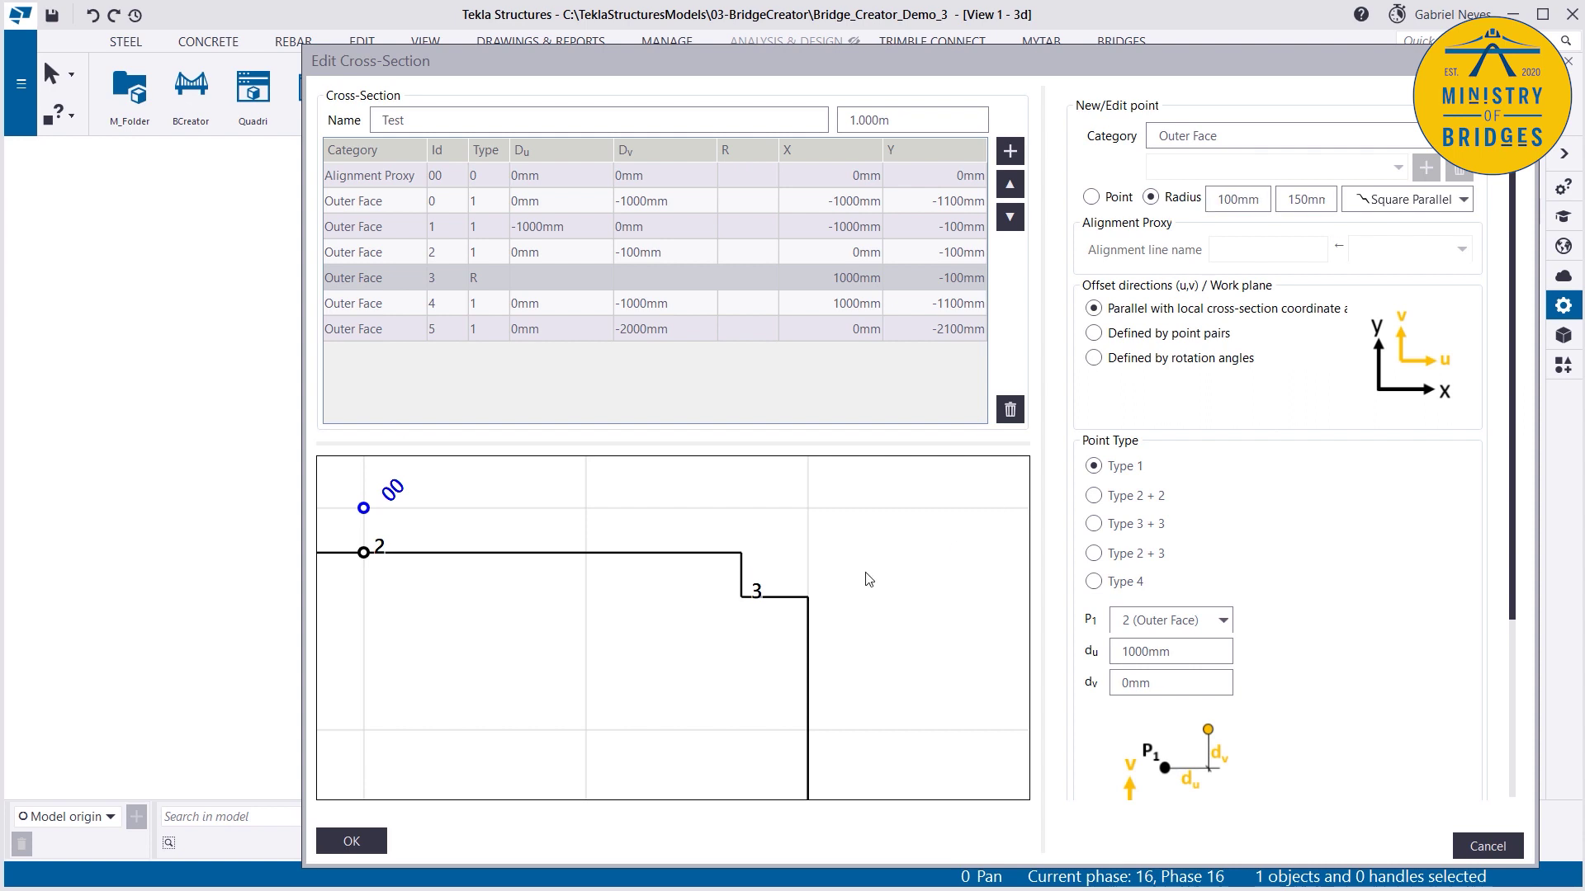
# Step: Apply a Rounding Chamfer to point 3 and accept the Test cross-section edits
pyautogui.click(1408, 201)
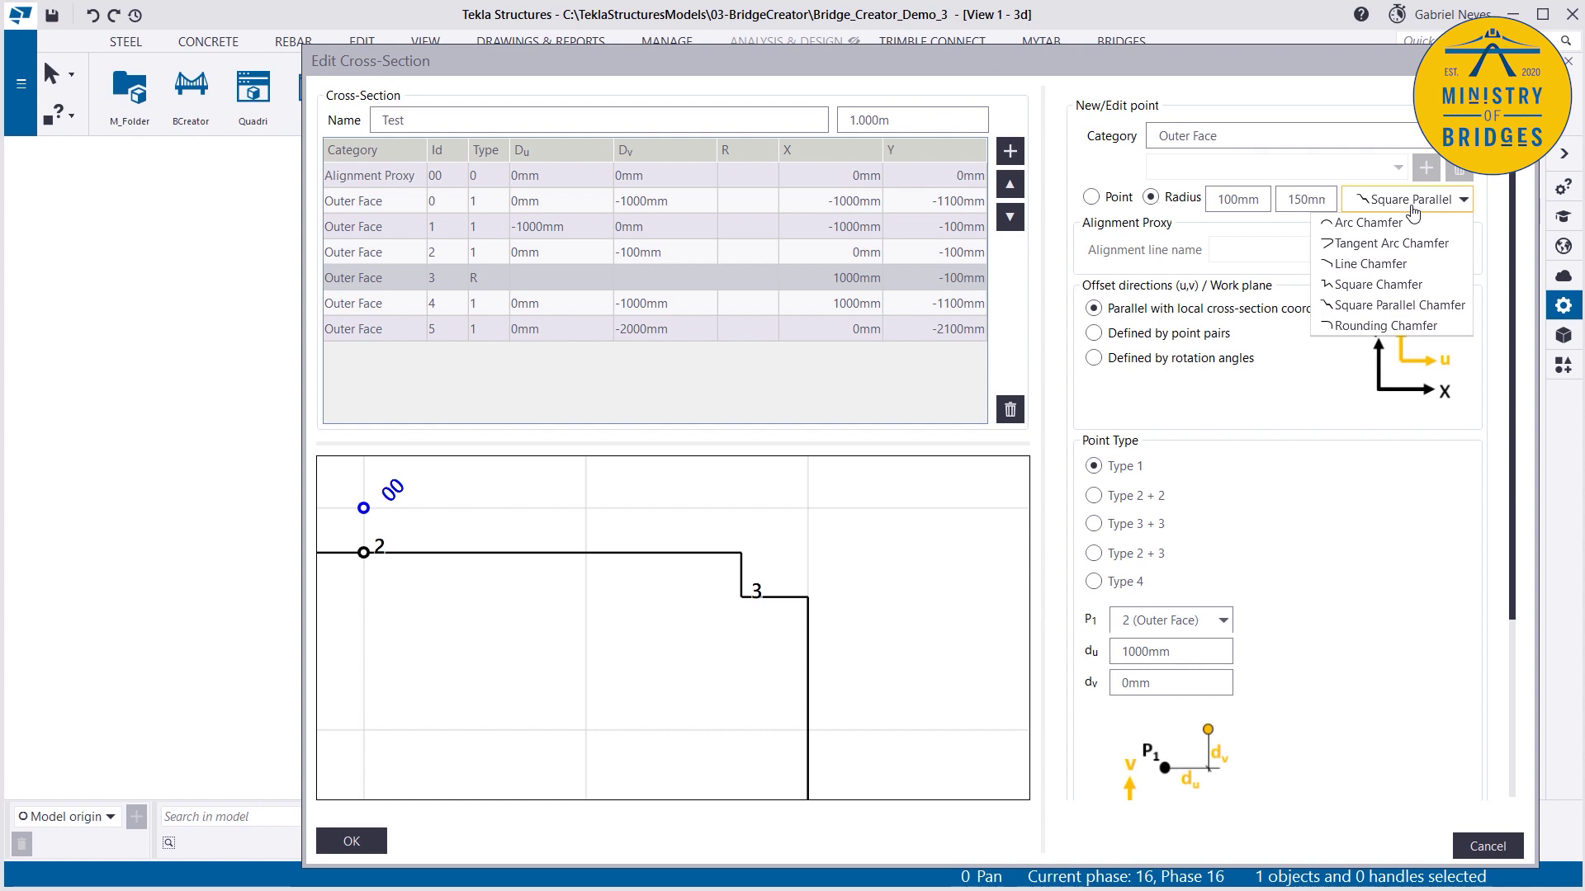
pyautogui.click(1359, 329)
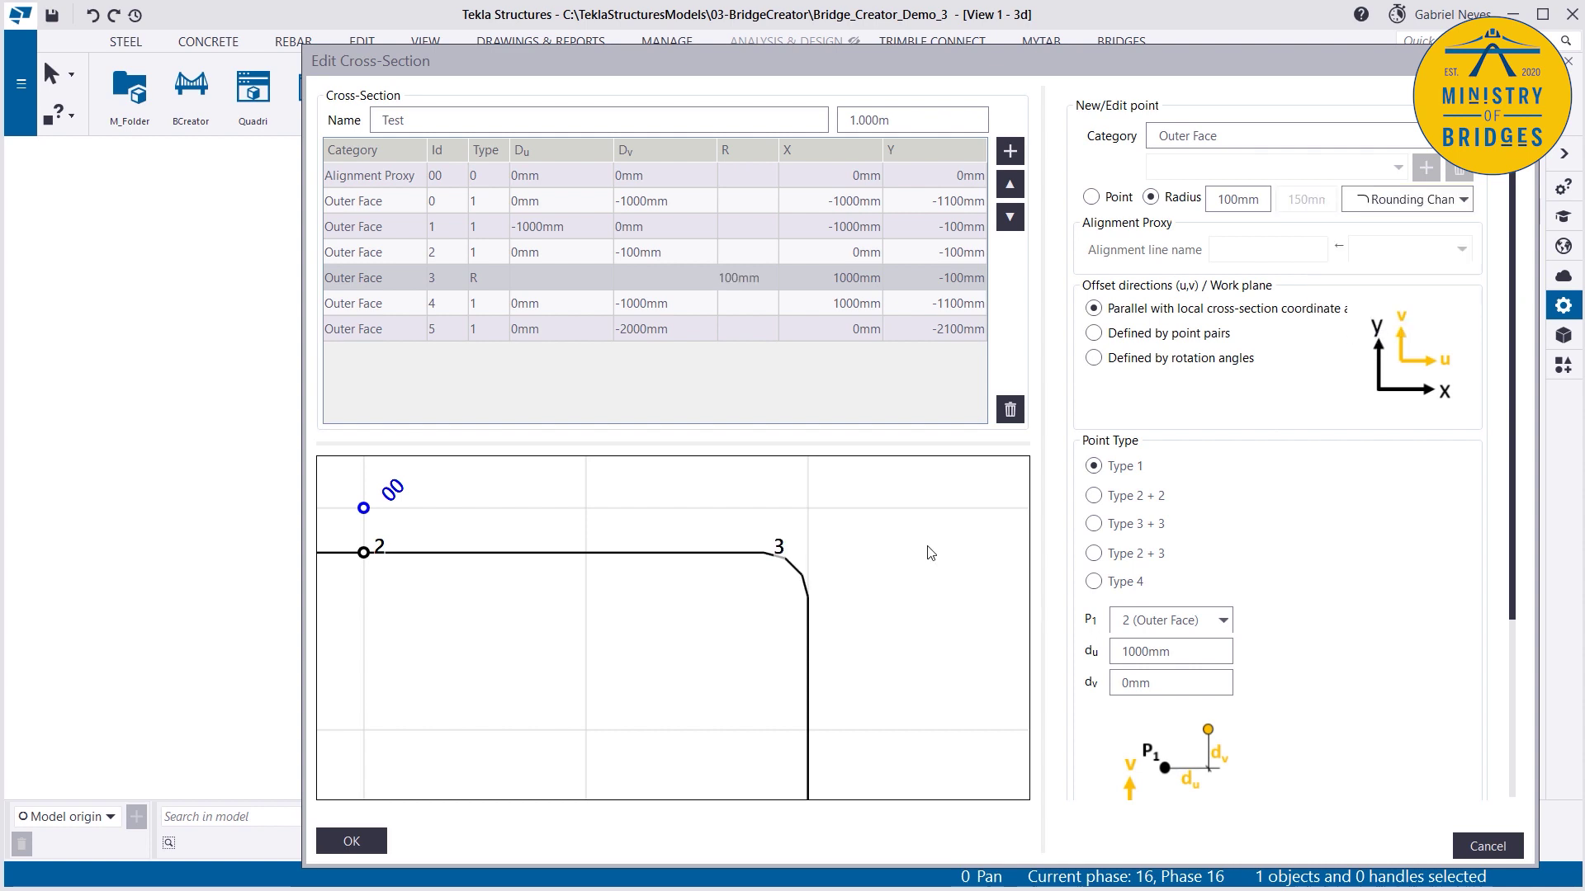
pyautogui.scroll(-5, 763, 580)
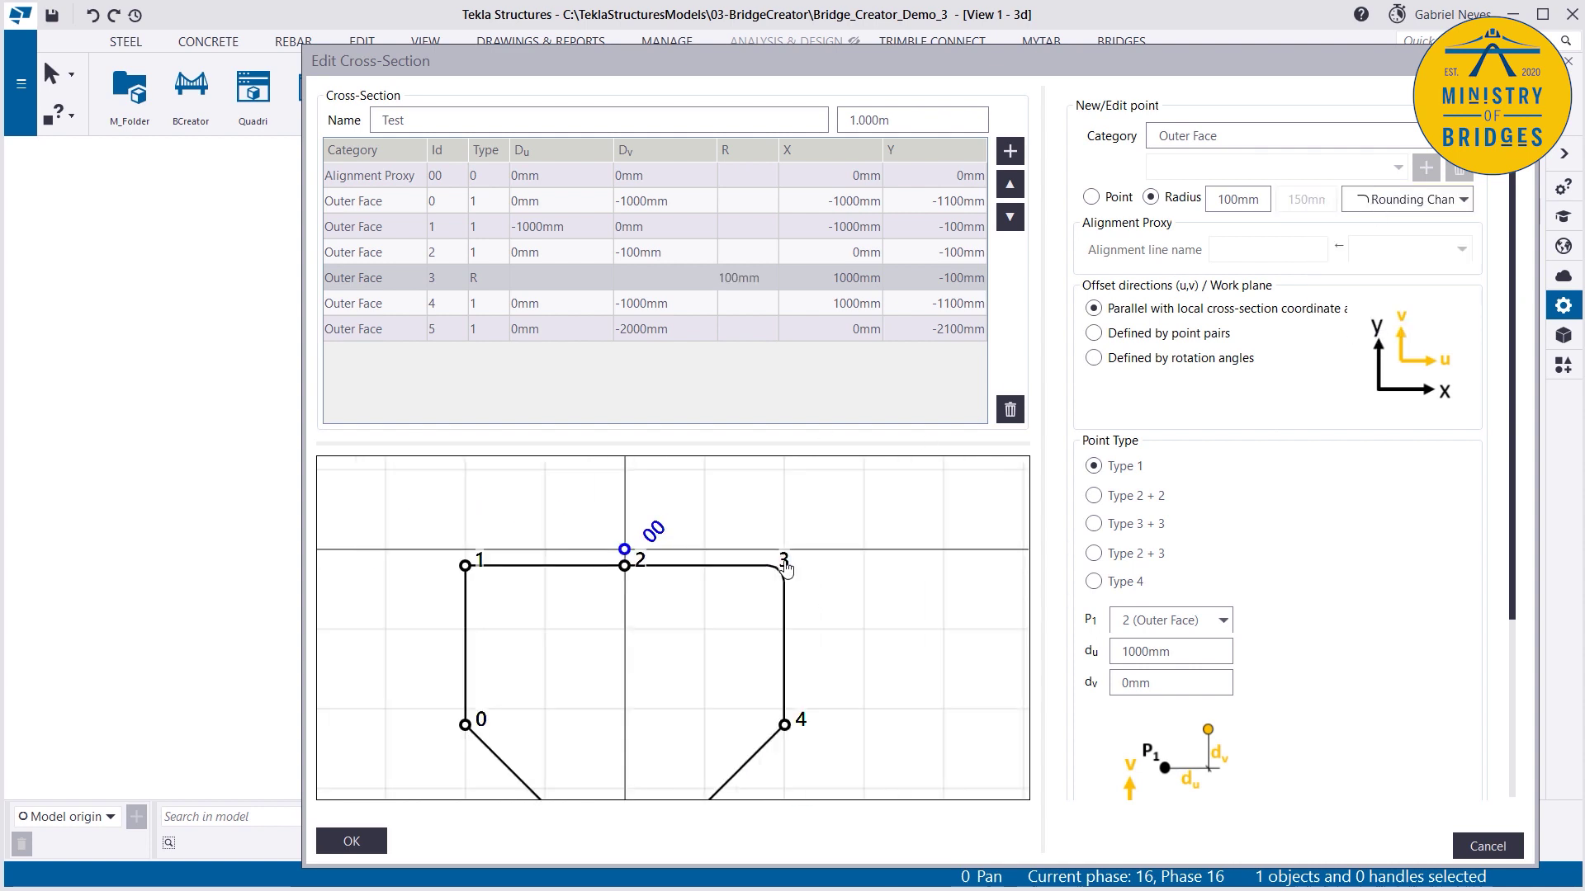
pyautogui.click(351, 841)
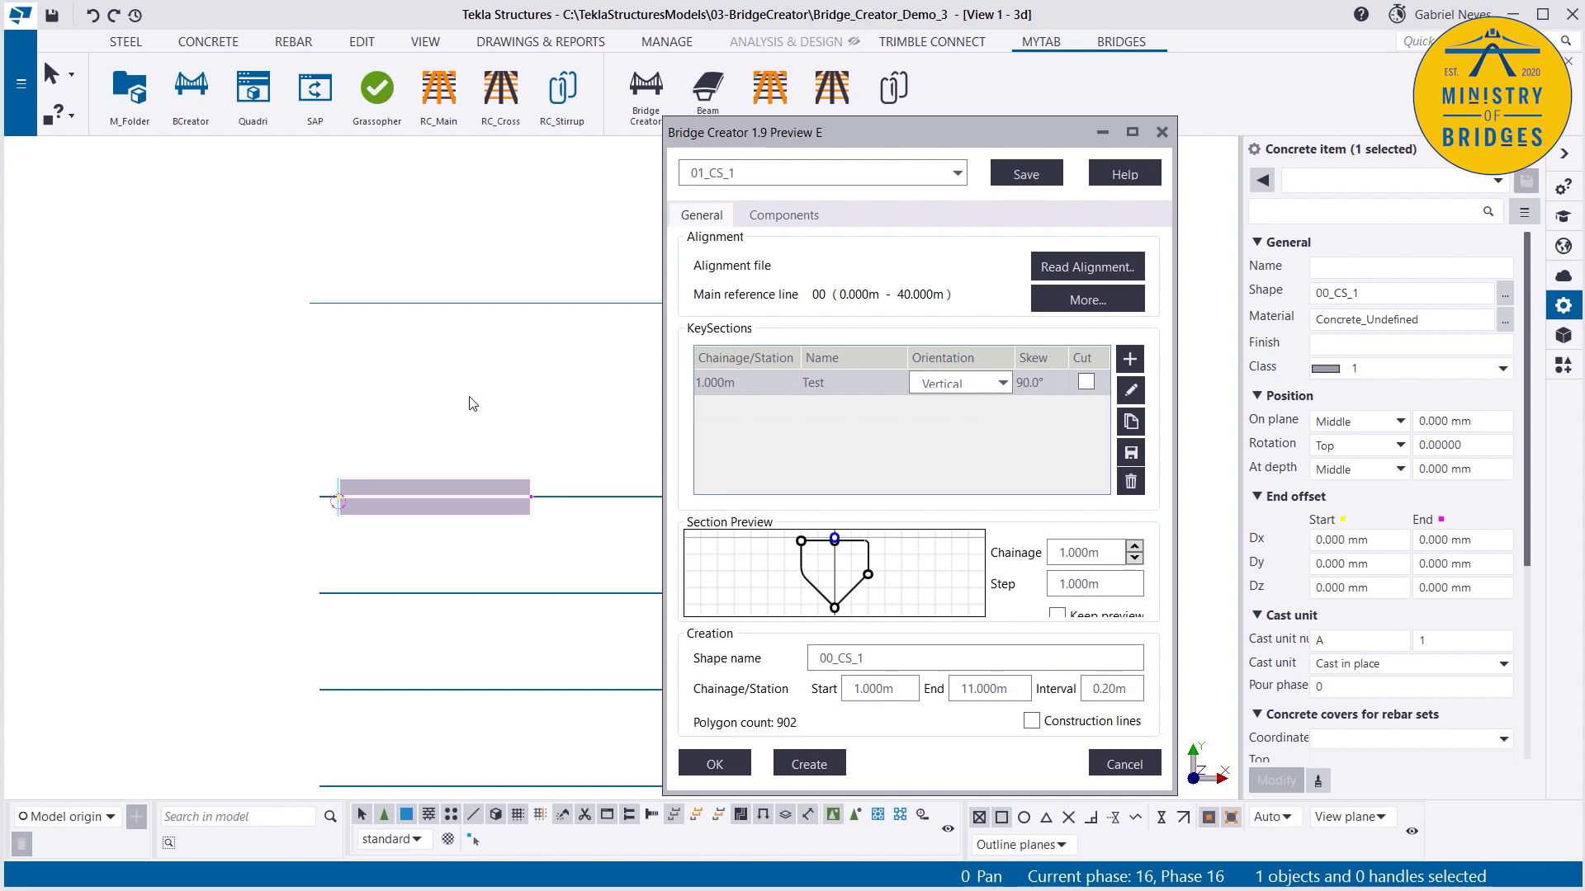
# Step: Check the shape name 00_CS_1, select the existing solid in the model and examine its end face in 3D
pyautogui.click(448, 482)
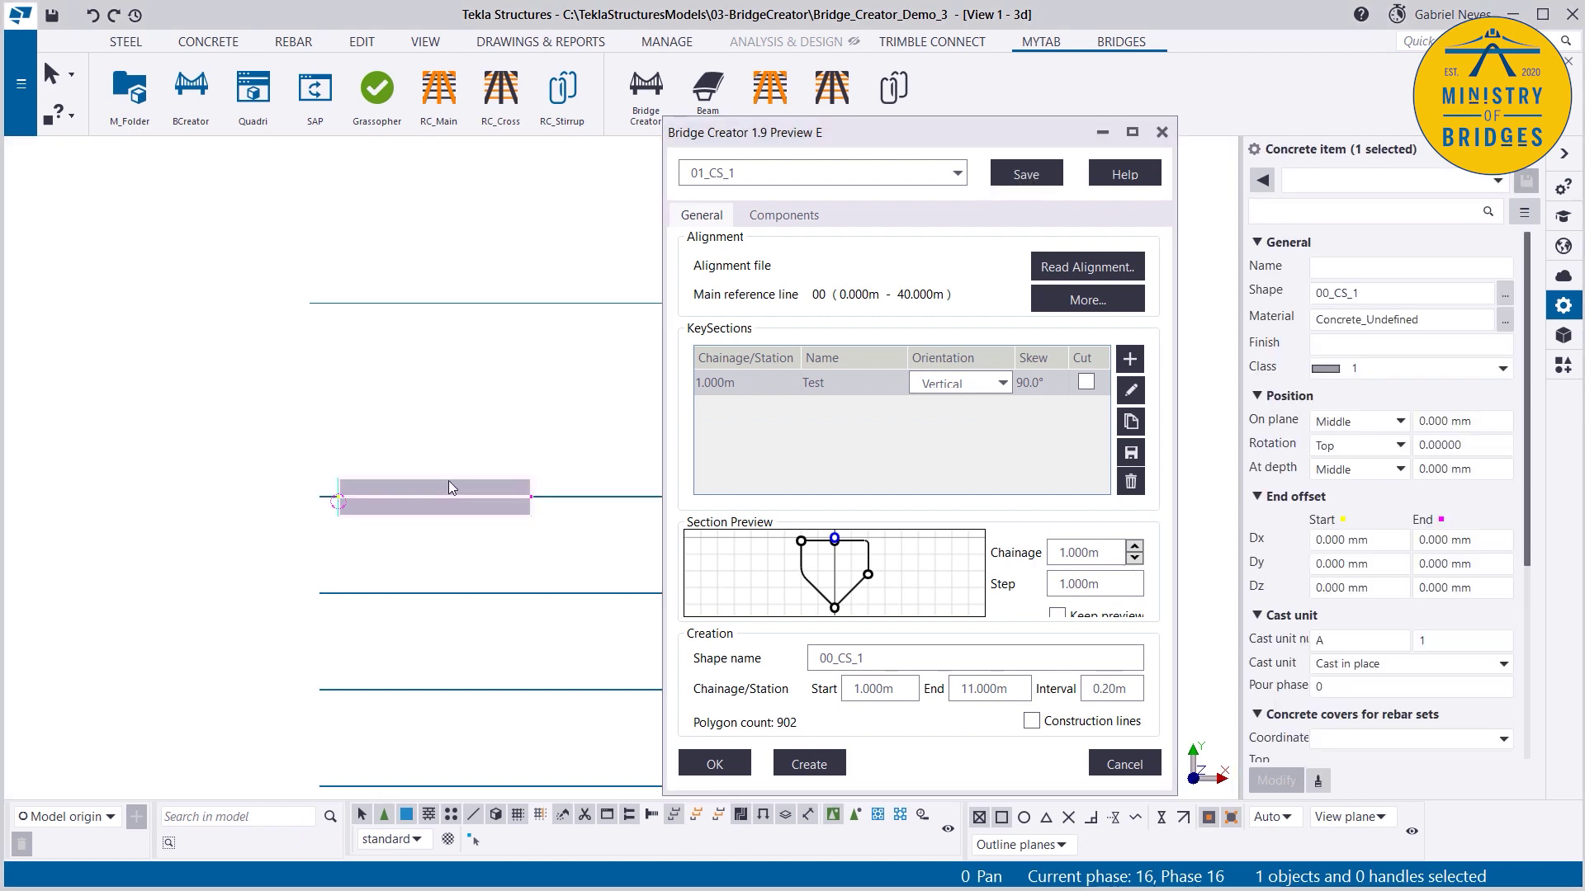
pyautogui.click(440, 422)
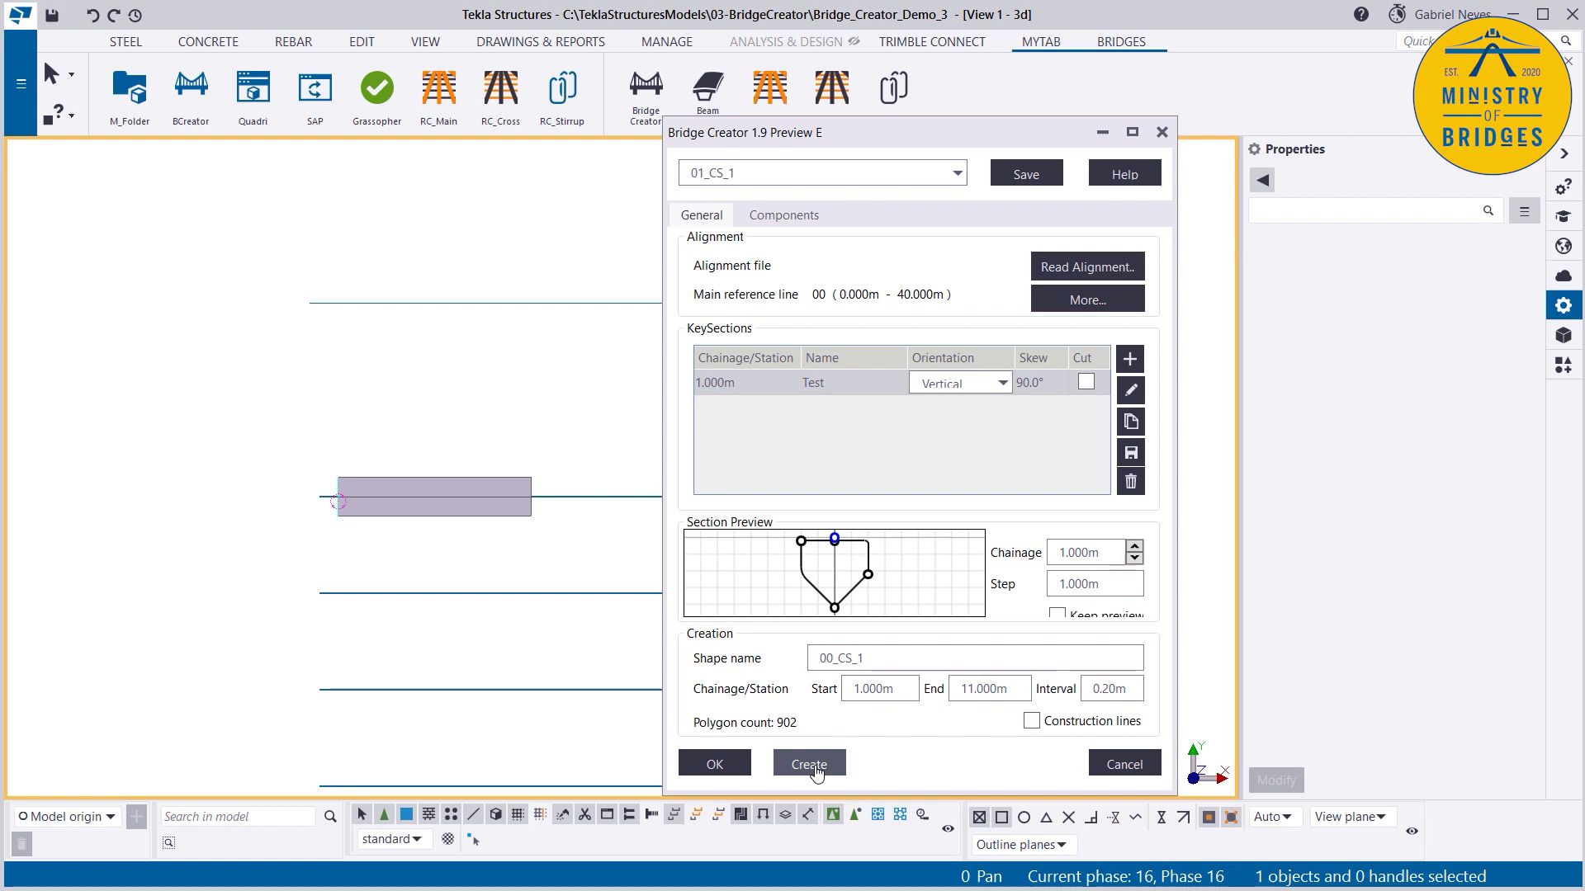
pyautogui.moveTo(865, 658); pyautogui.dragTo(776, 662)
pyautogui.click(437, 405)
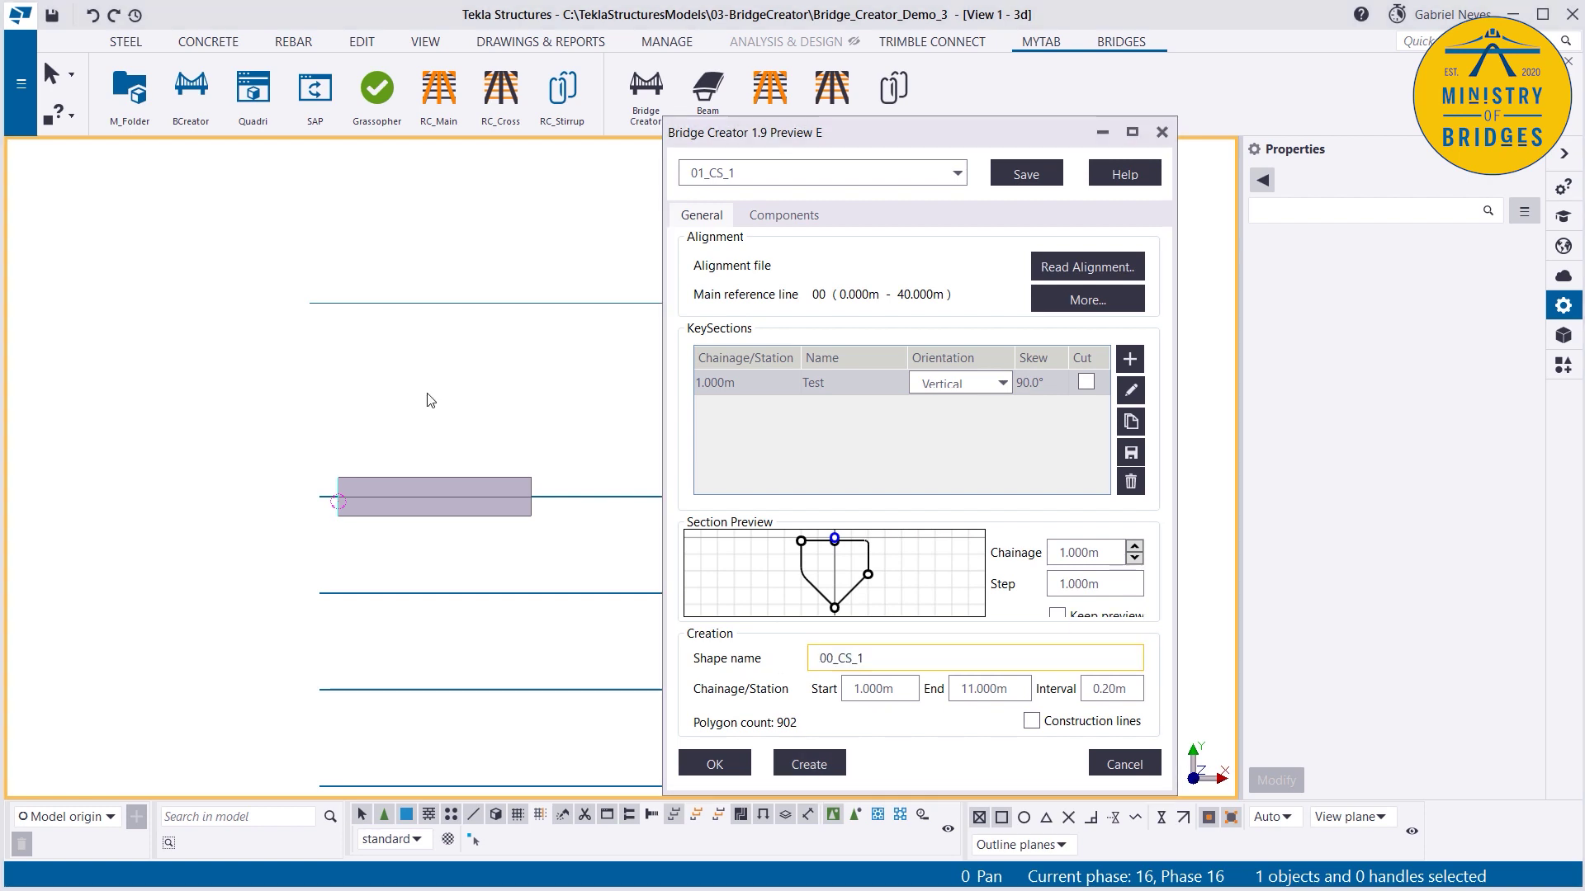
pyautogui.click(423, 491)
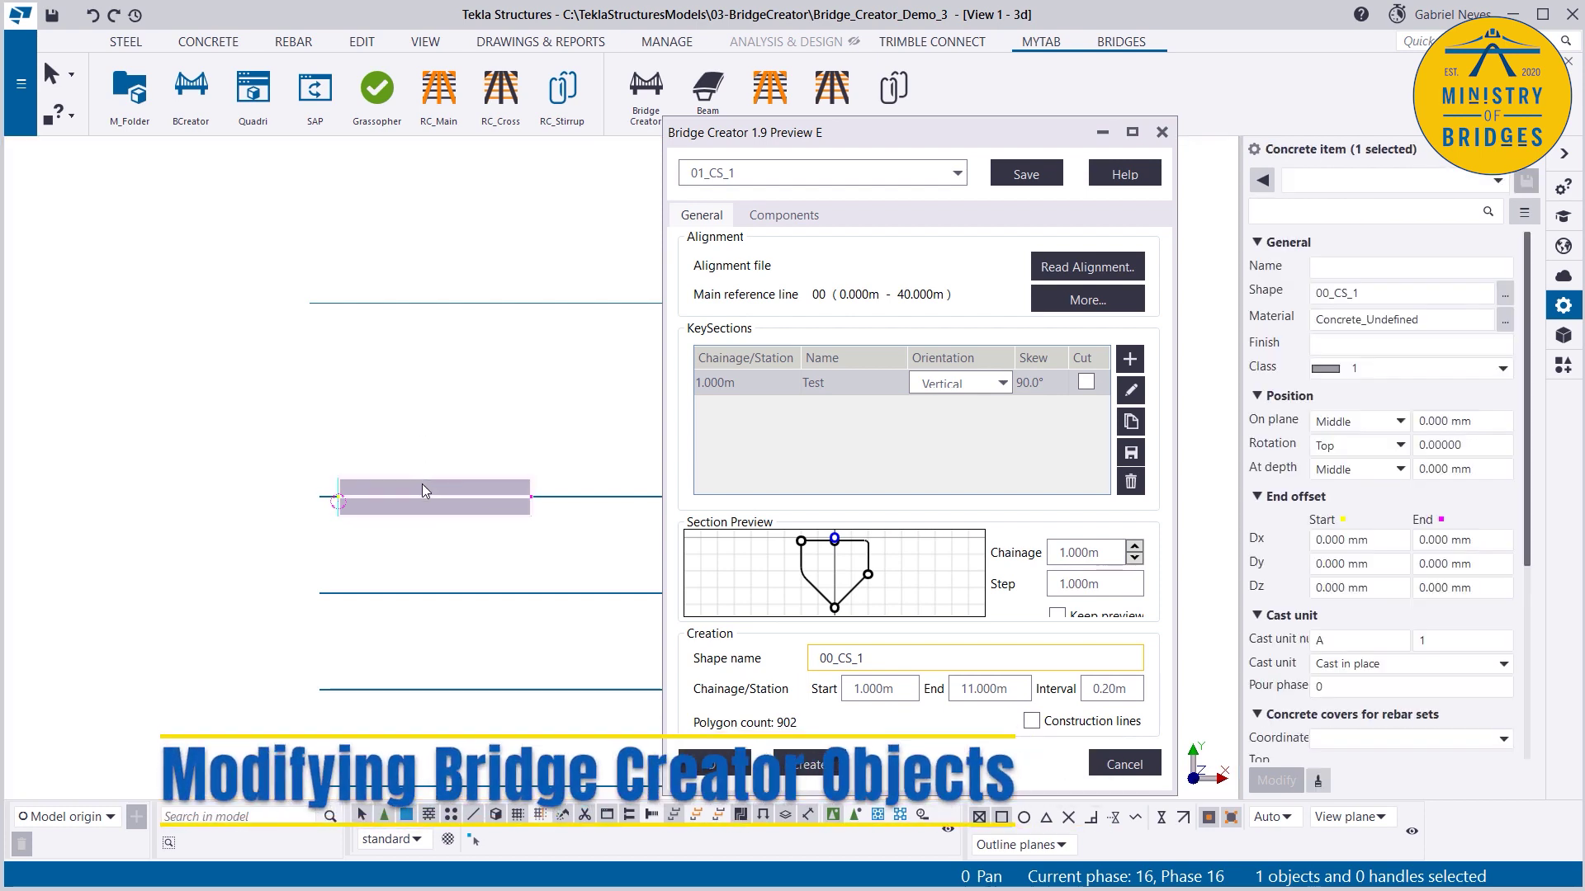
pyautogui.click(460, 412)
pyautogui.click(459, 487)
pyautogui.keyDown('ctrl'); pyautogui.moveTo(448, 493); pyautogui.dragTo(624, 293, button='middle'); pyautogui.keyUp('ctrl')
pyautogui.scroll(6, 373, 520)
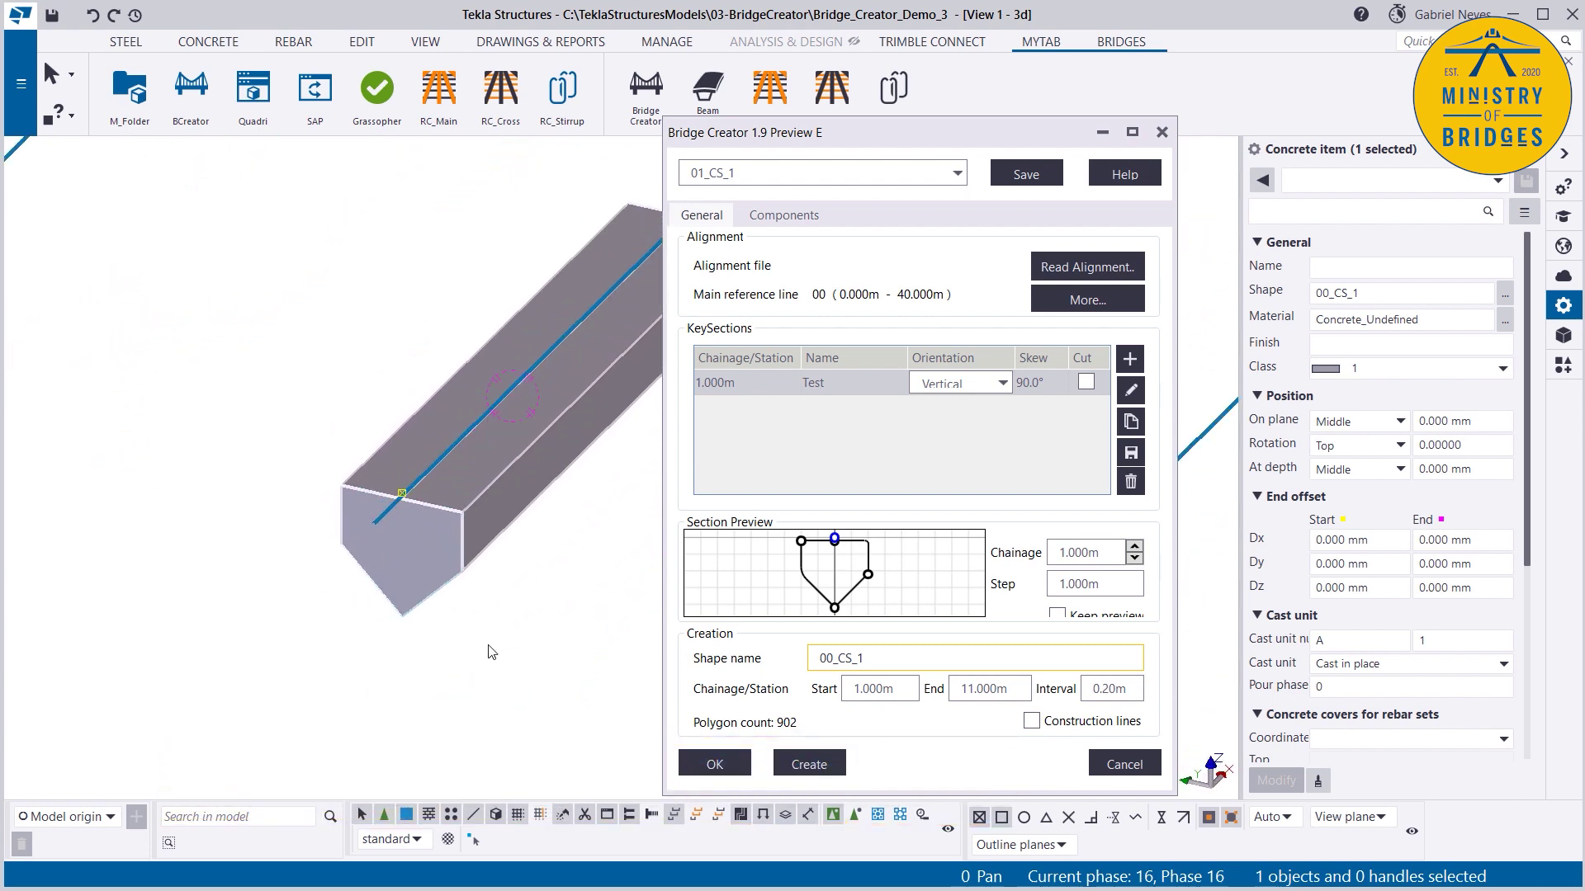
# Step: Change the existing solid's class to 2 and apply the modification
pyautogui.click(345, 548)
pyautogui.click(817, 764)
pyautogui.click(499, 507)
pyautogui.click(1403, 368)
pyautogui.click(1355, 430)
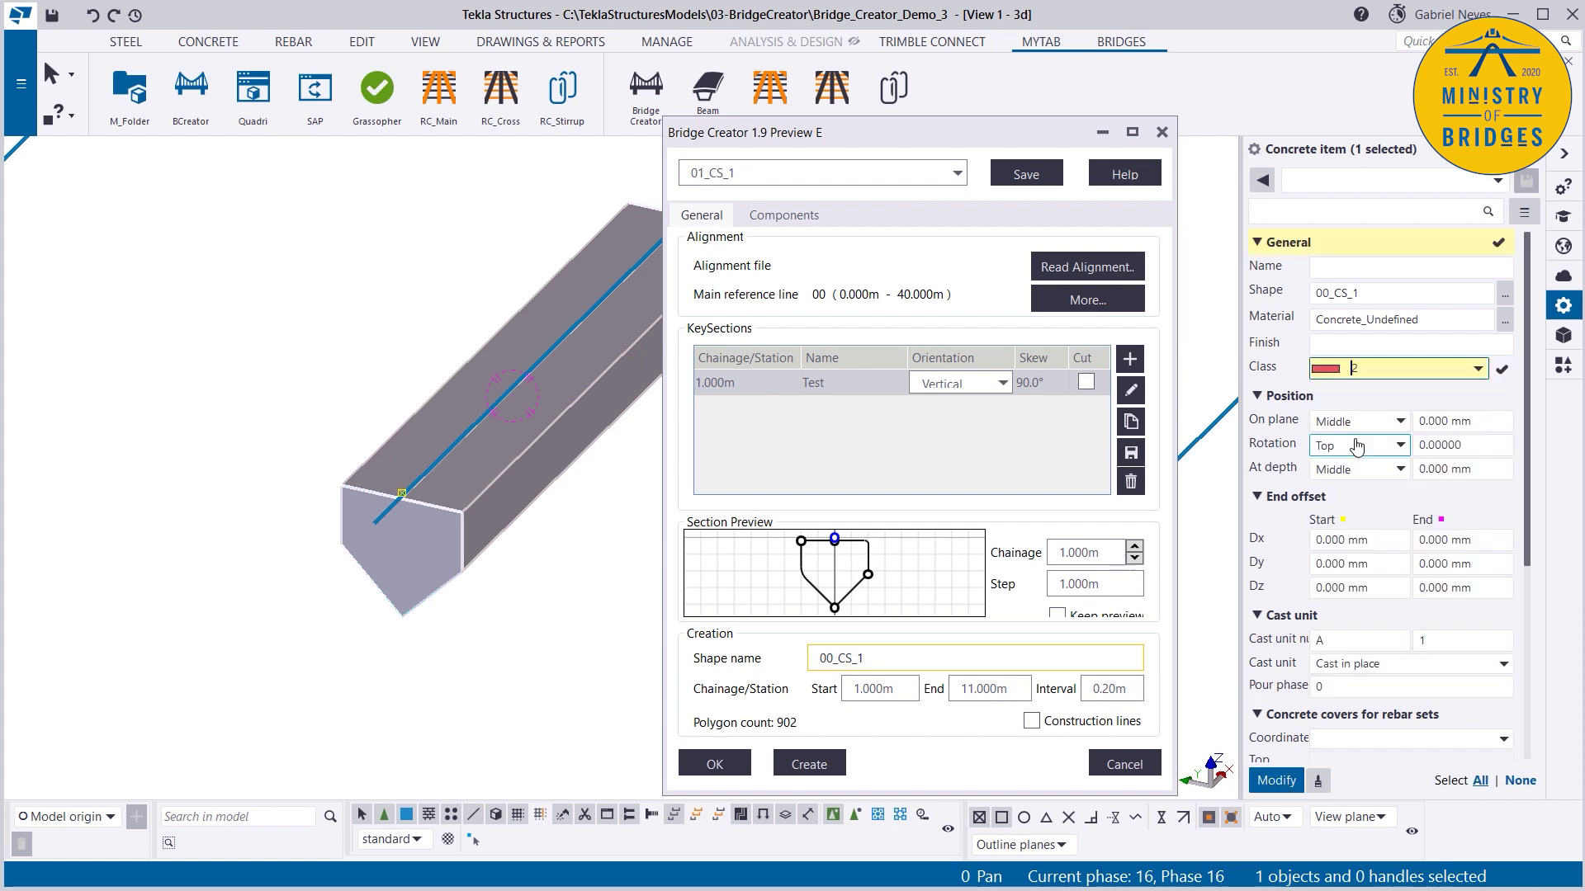
pyautogui.click(1277, 780)
pyautogui.click(572, 607)
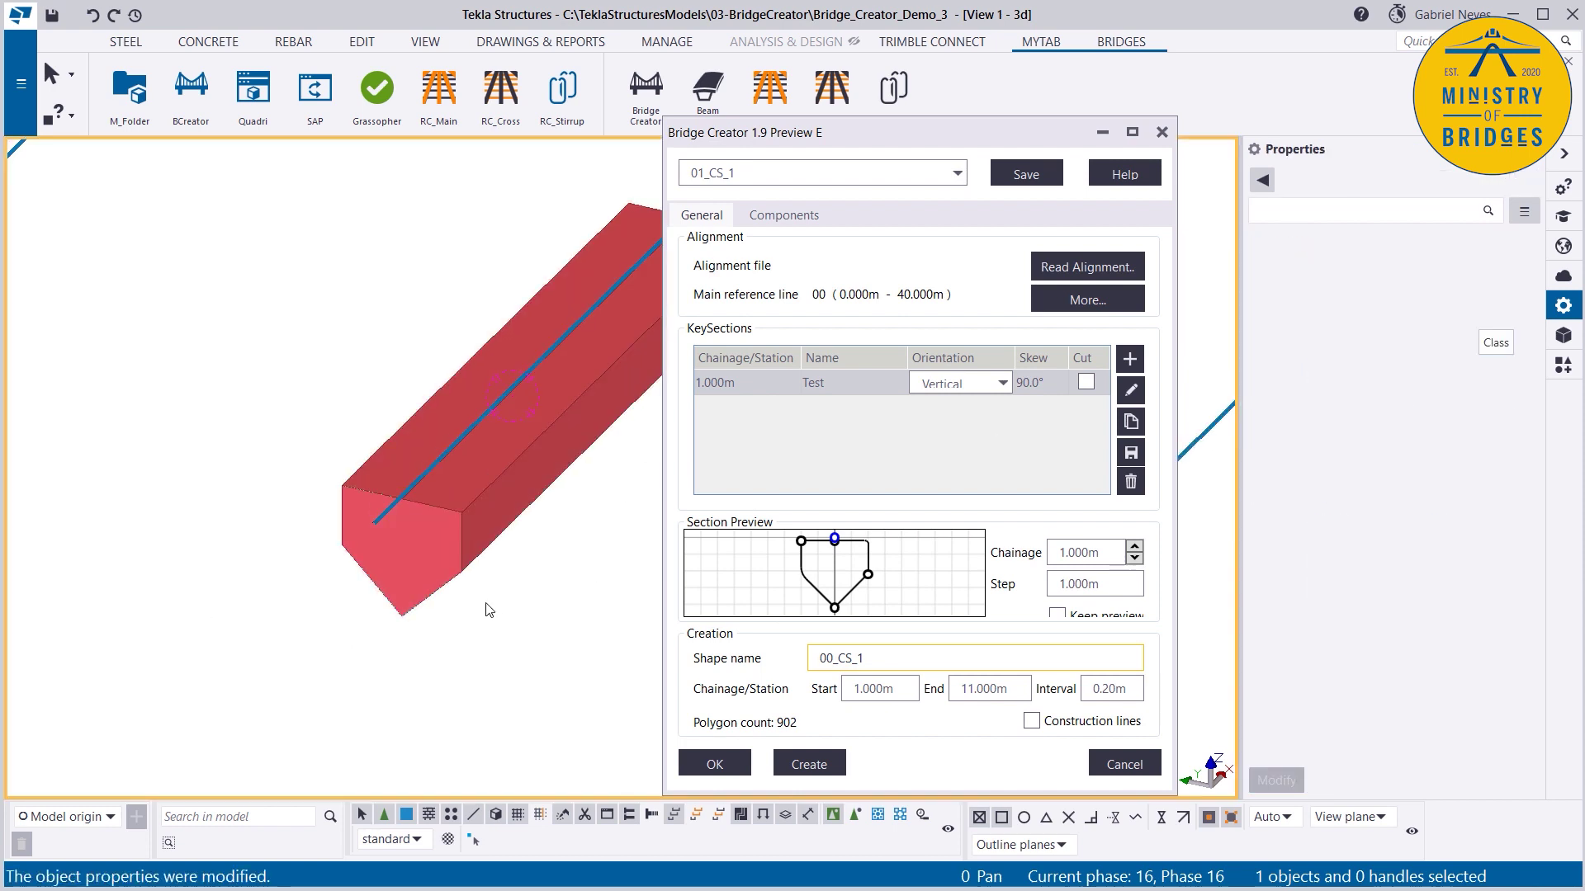
# Step: Update the selected solid from the edited Test key section and examine its rounded corners in 3D
pyautogui.click(493, 520)
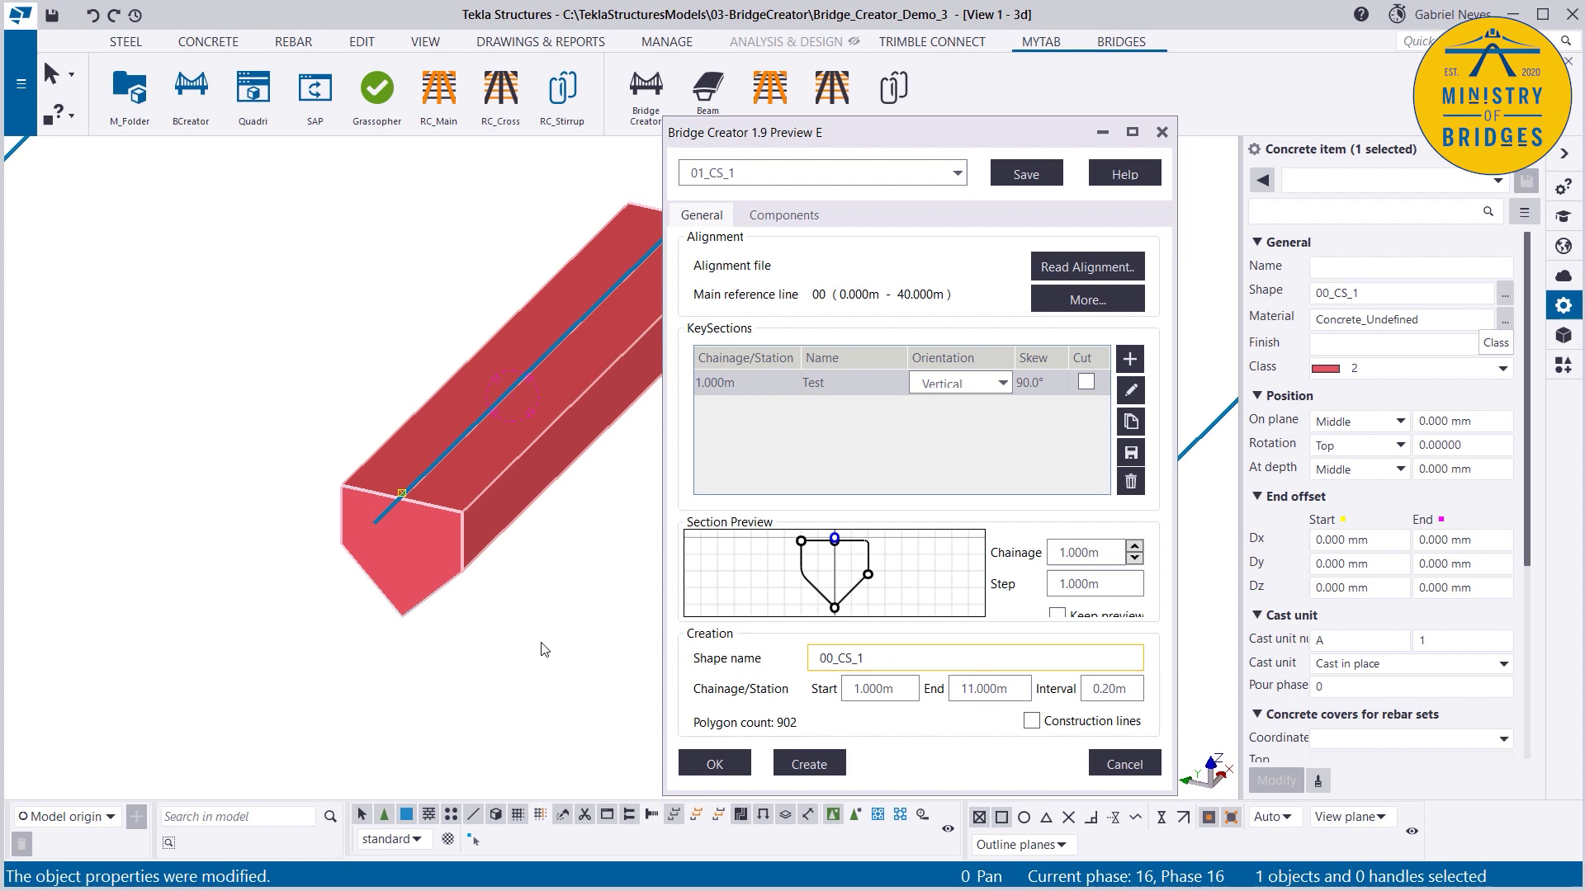
pyautogui.click(809, 766)
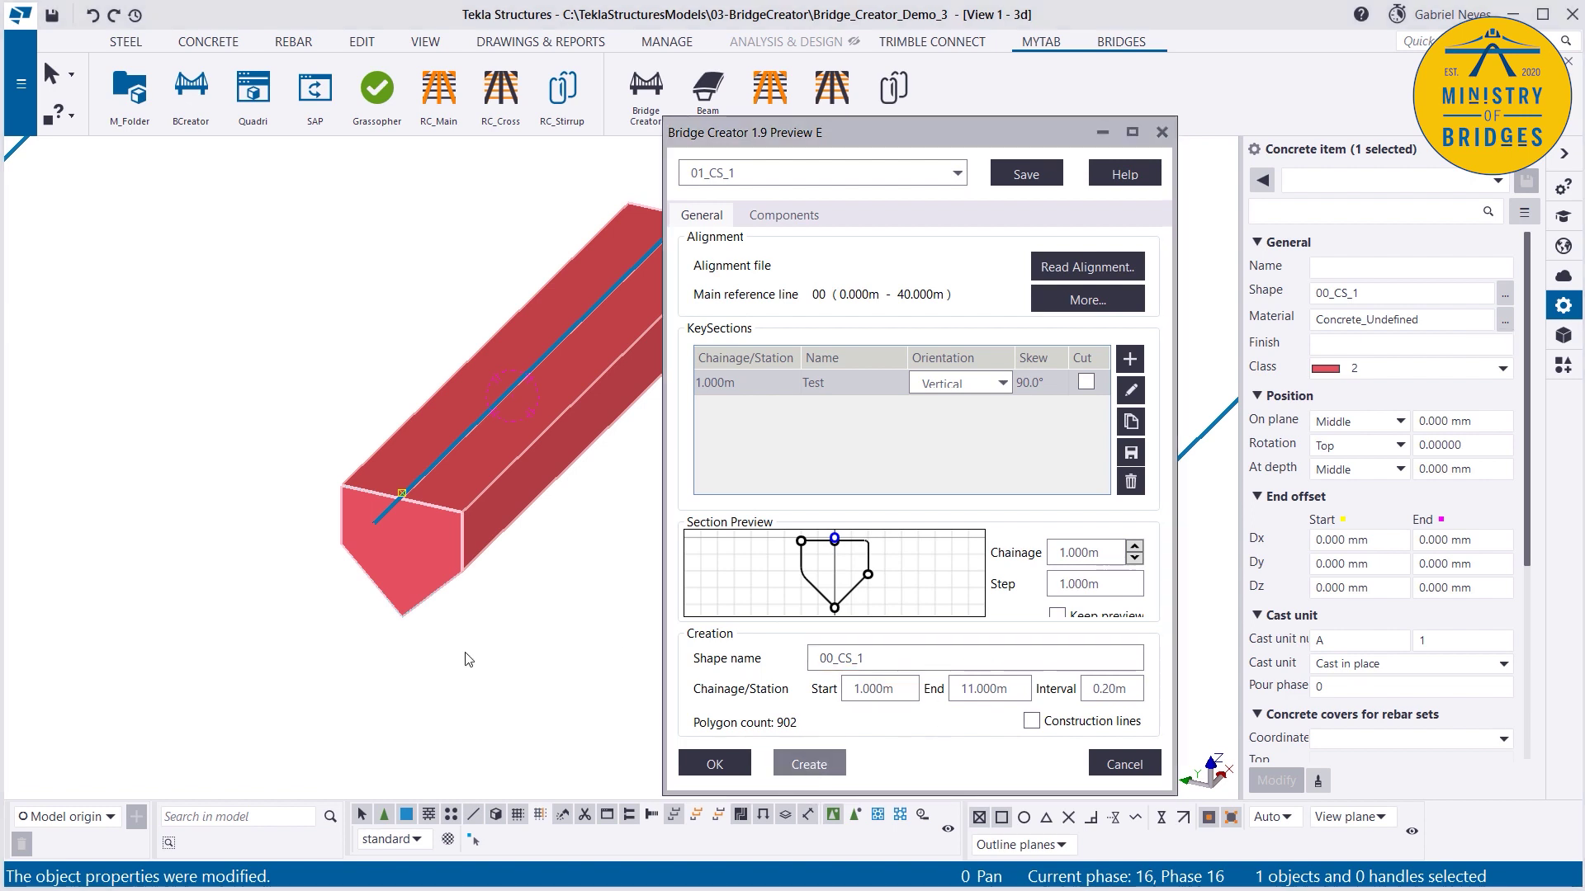
pyautogui.scroll(5, 439, 530)
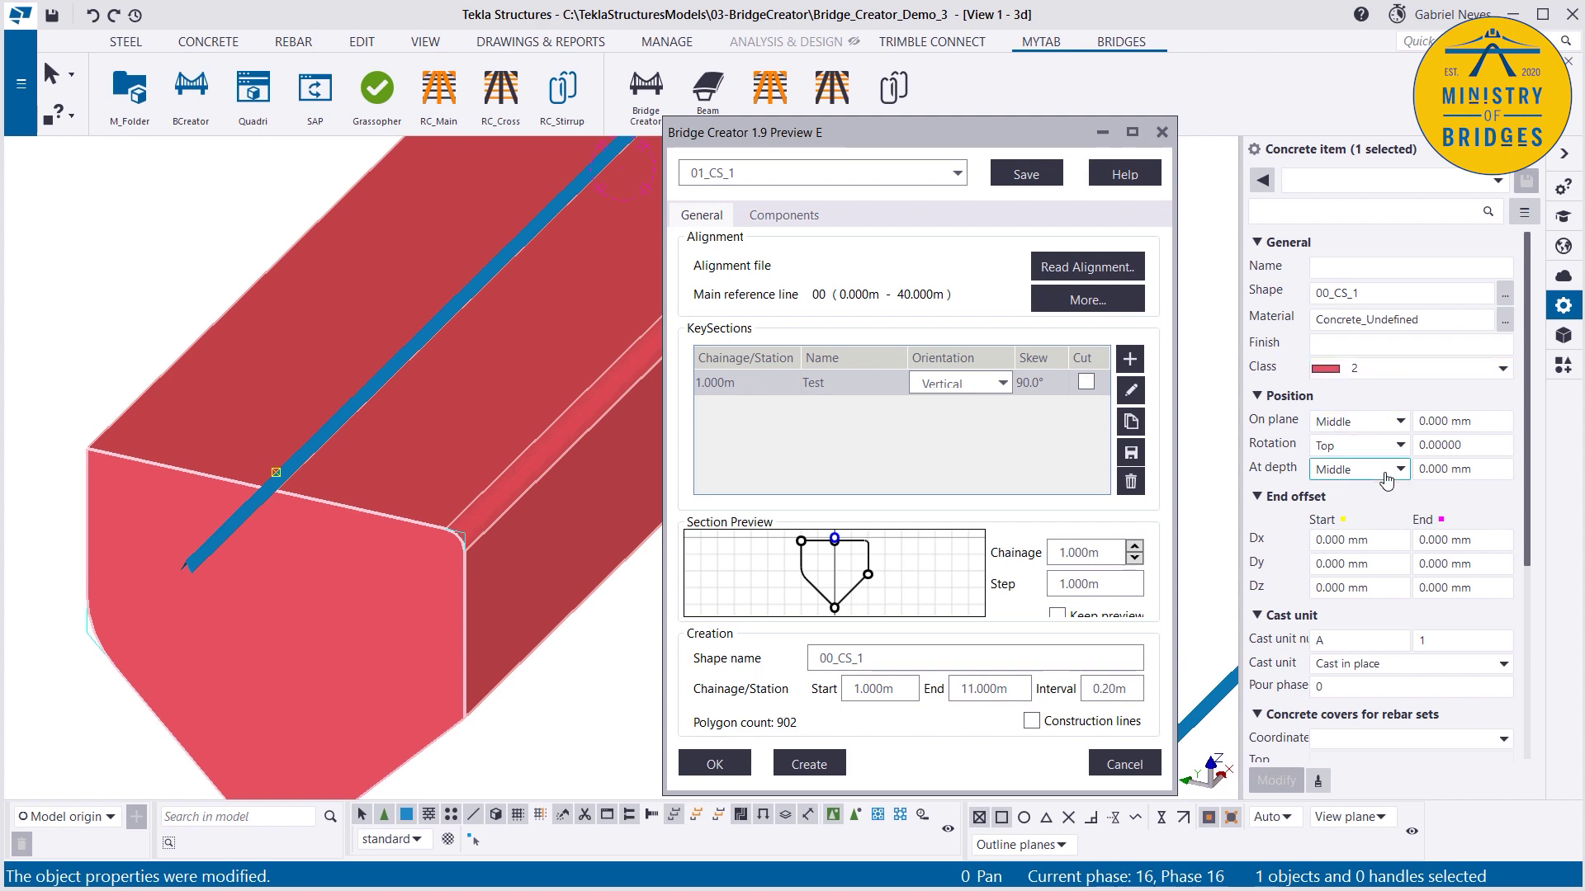
pyautogui.scroll(-2, 460, 475)
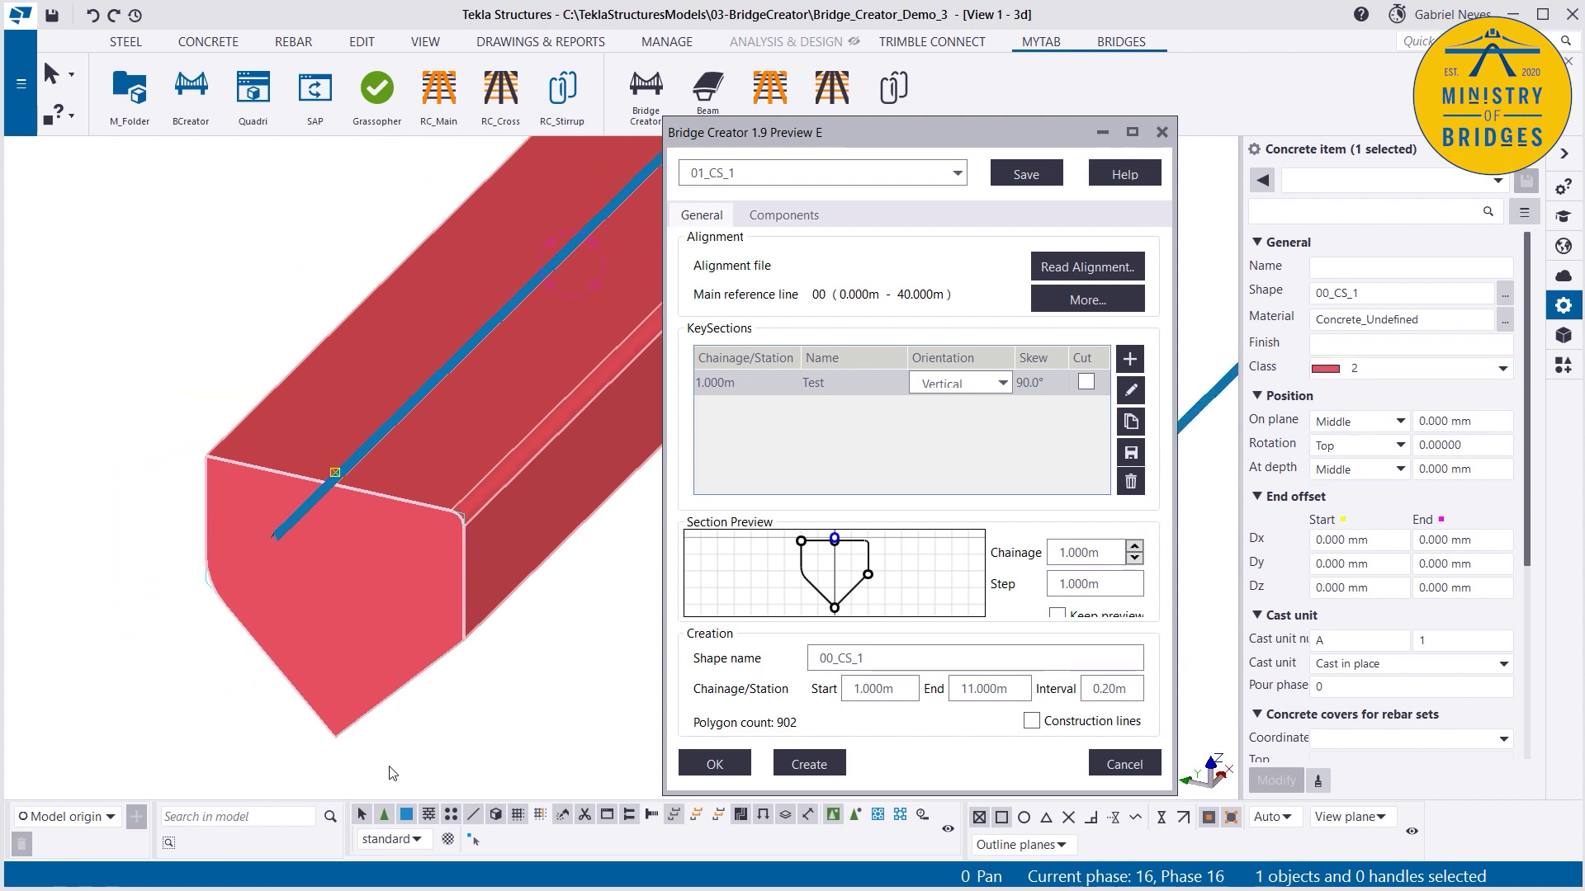
pyautogui.scroll(1, 212, 607)
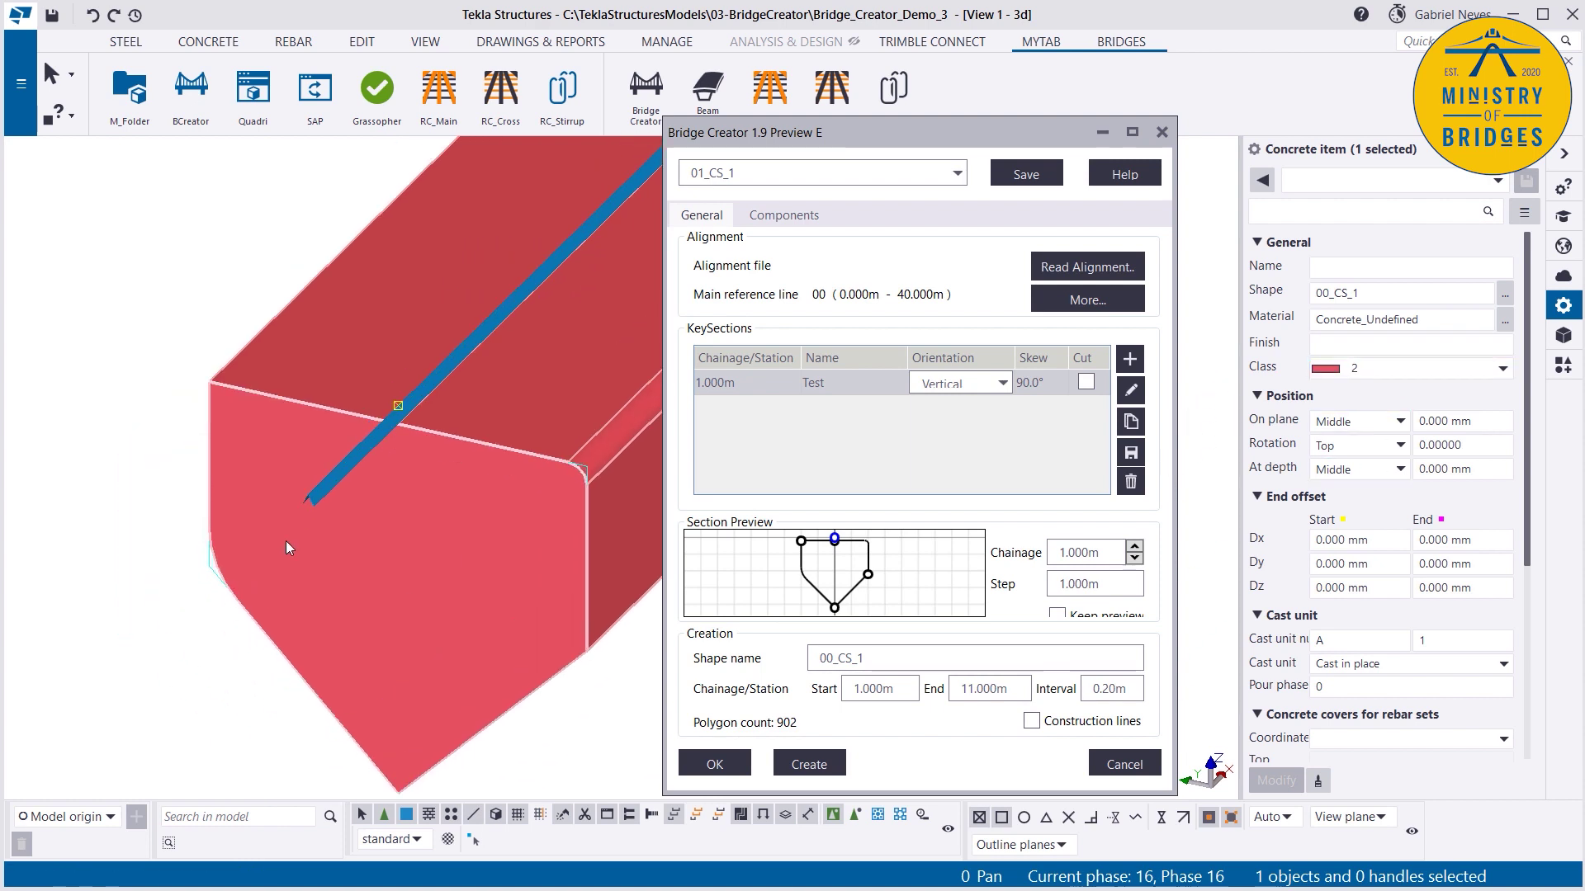
pyautogui.scroll(-2, 286, 541)
# Step: Clear the solid's selection and return to plan view
pyautogui.keyDown('ctrl'); pyautogui.moveTo(363, 541); pyautogui.dragTo(273, 512, button='middle'); pyautogui.keyUp('ctrl')
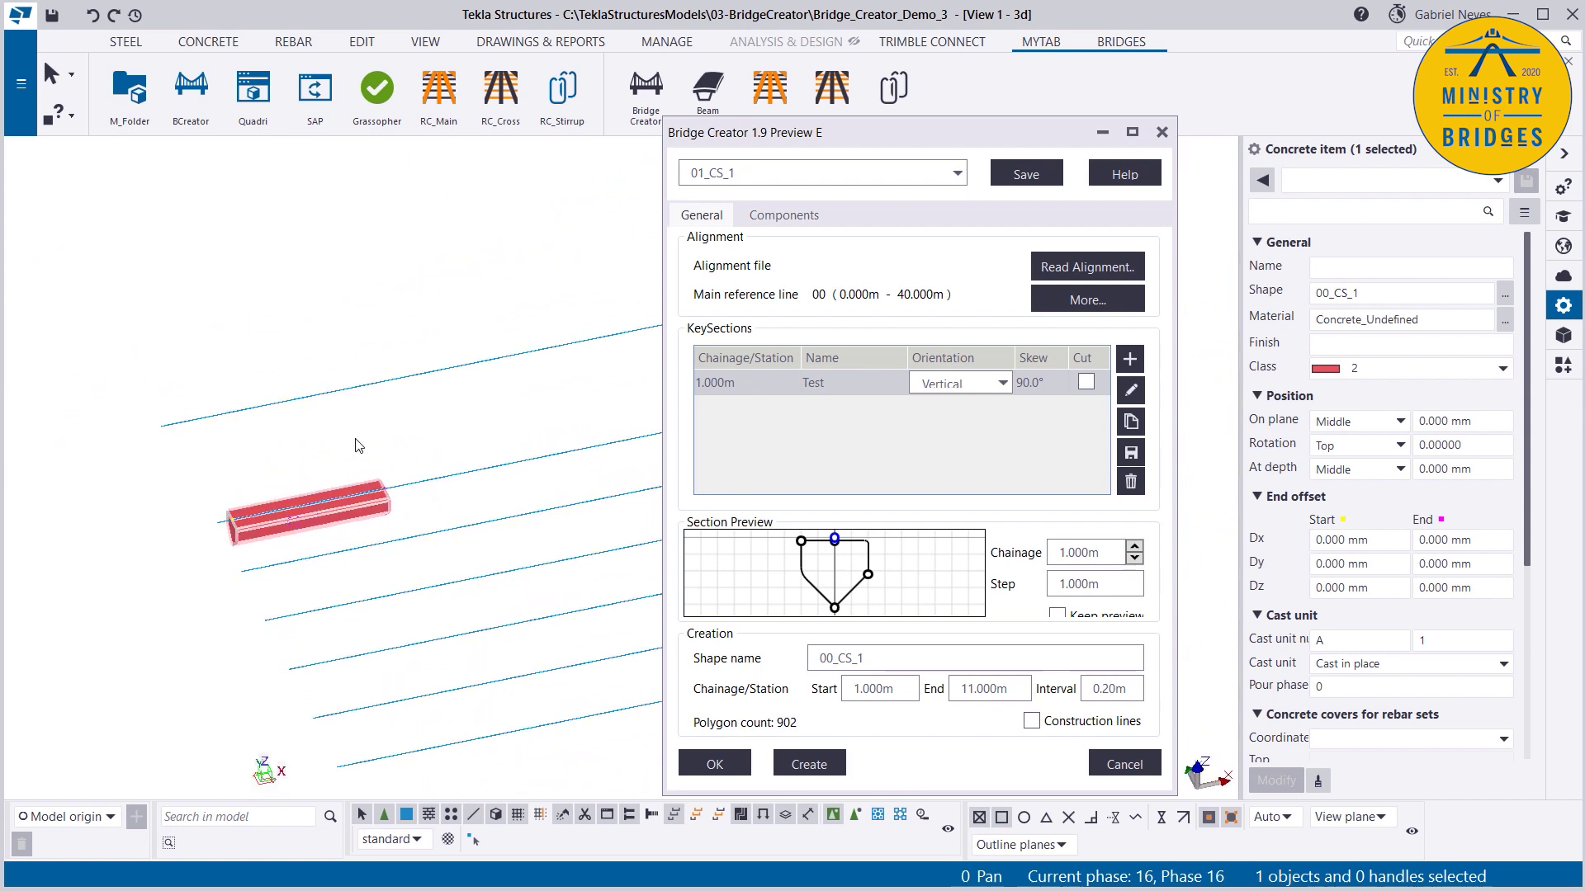
pyautogui.click(358, 446)
pyautogui.hotkey('ctrl', 'p')
pyautogui.scroll(2, 297, 533)
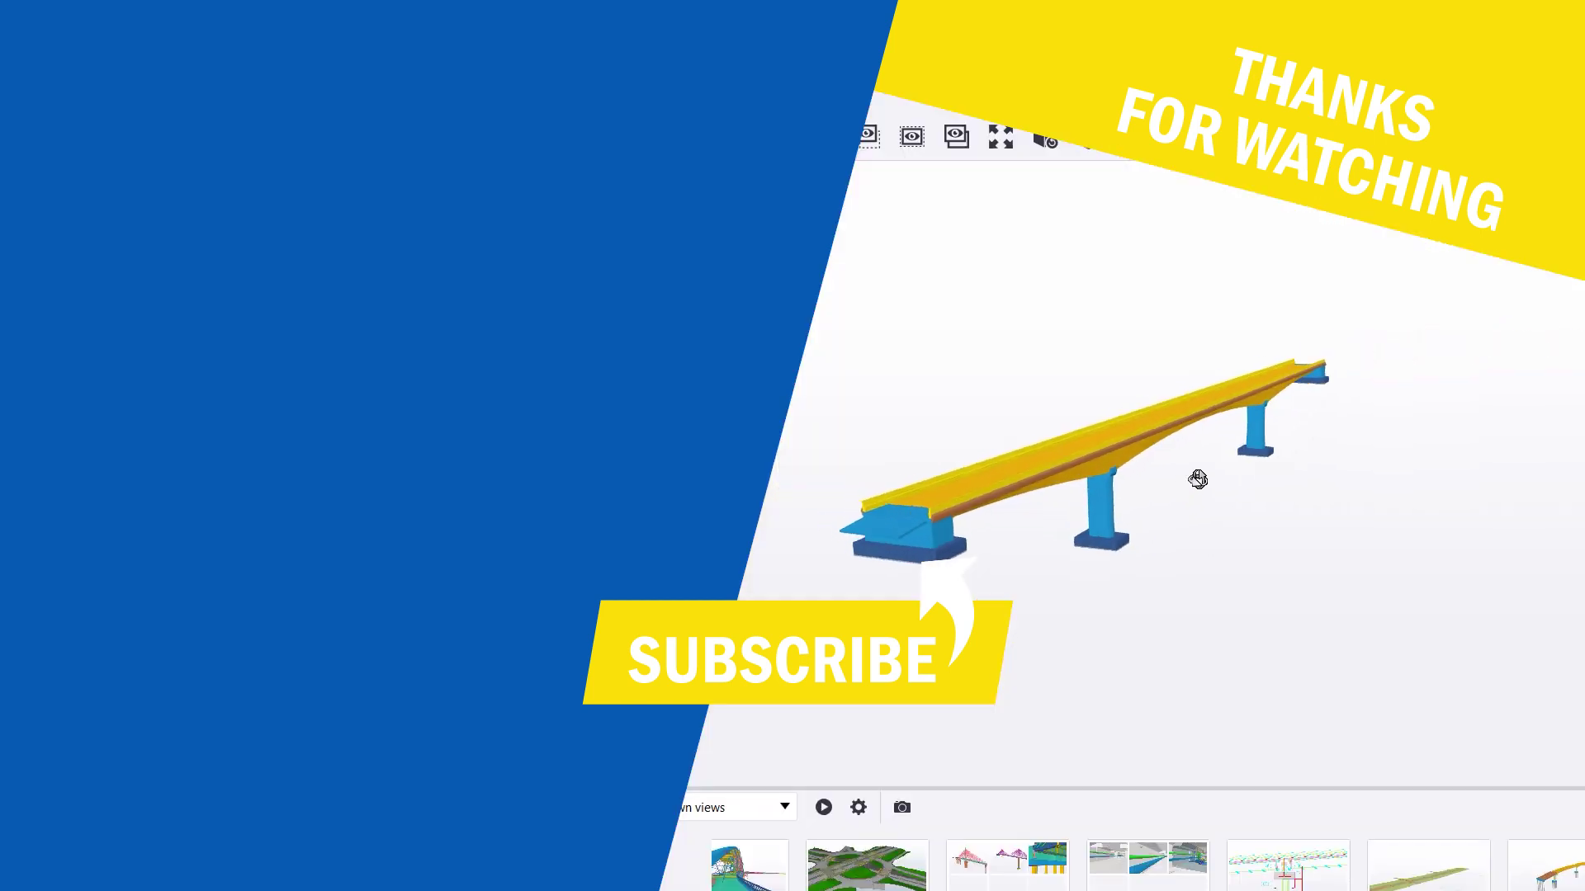
pyautogui.scroll(5, 1160, 477)
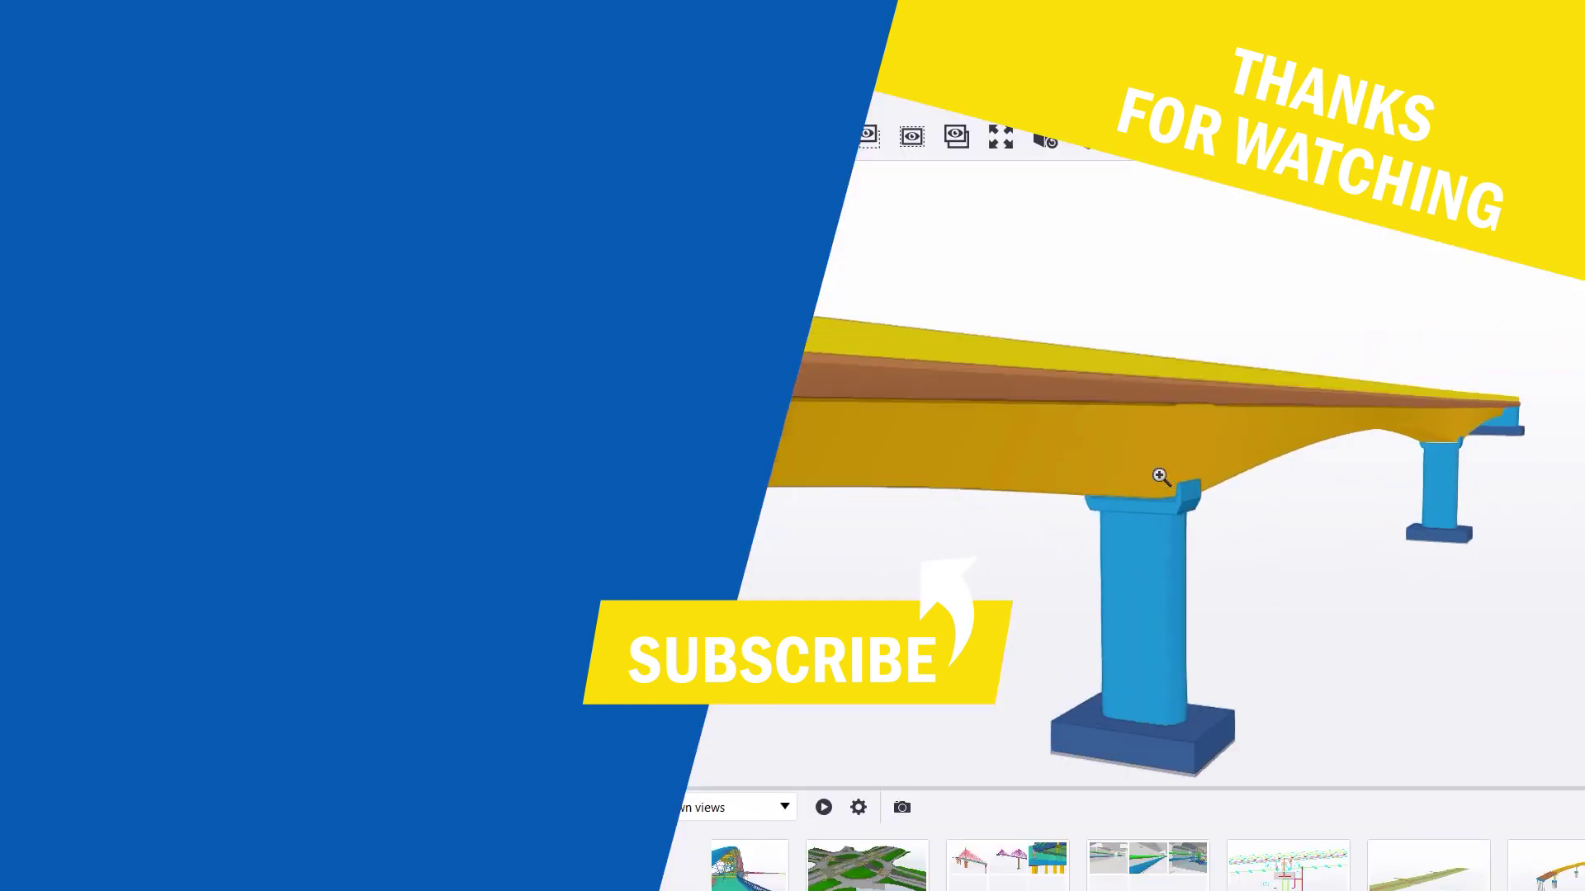